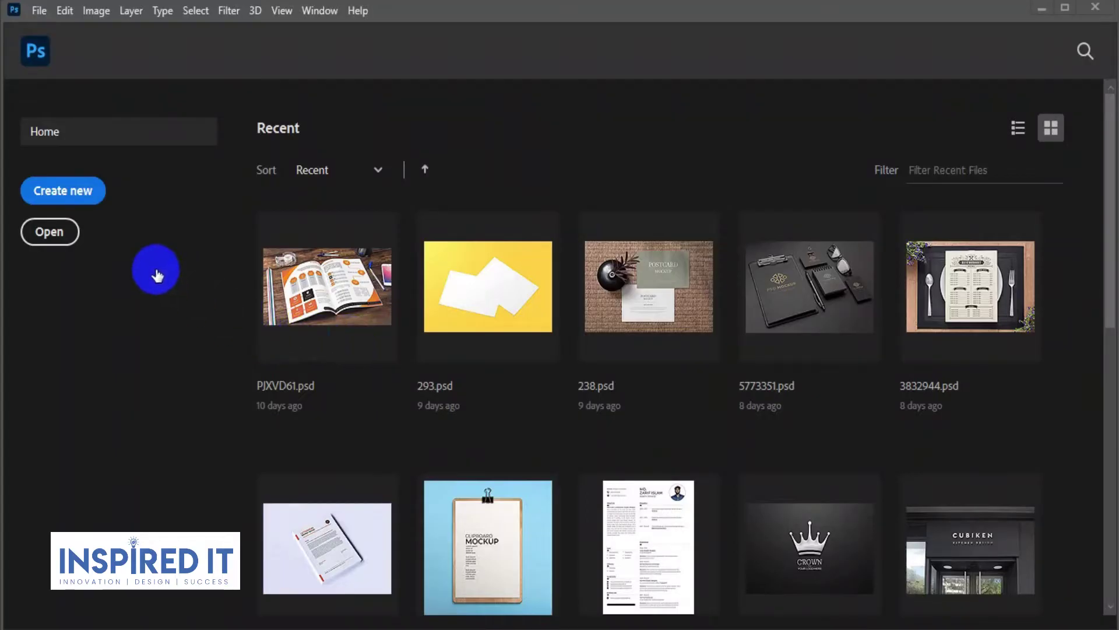
Create a blank 8.268 x 11.693 in portrait document at 300 ppi
click(90, 204)
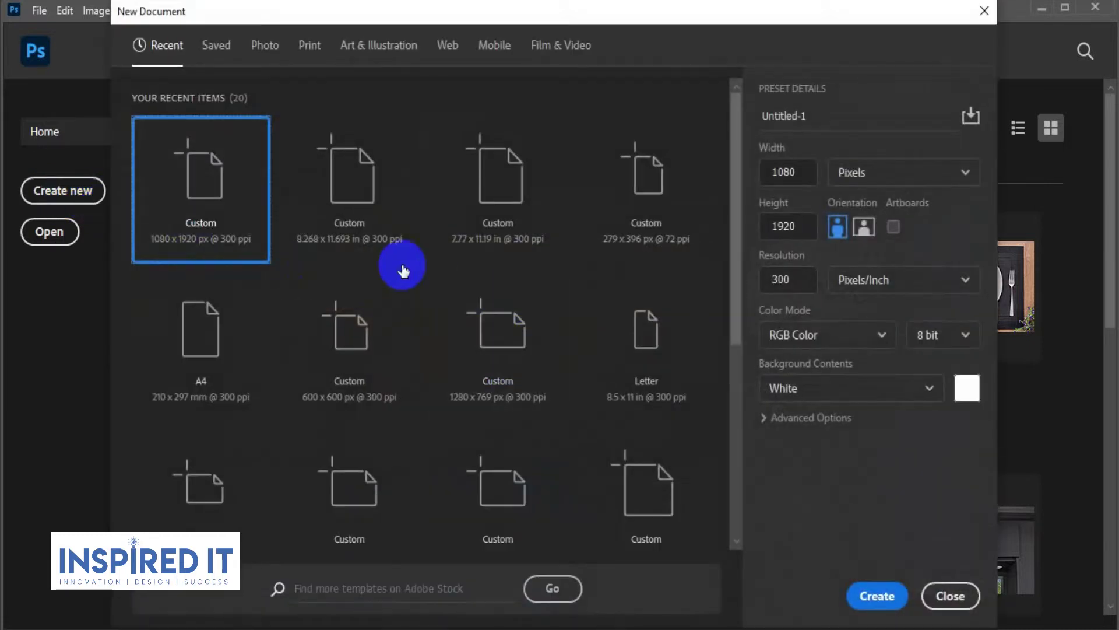
click(403, 265)
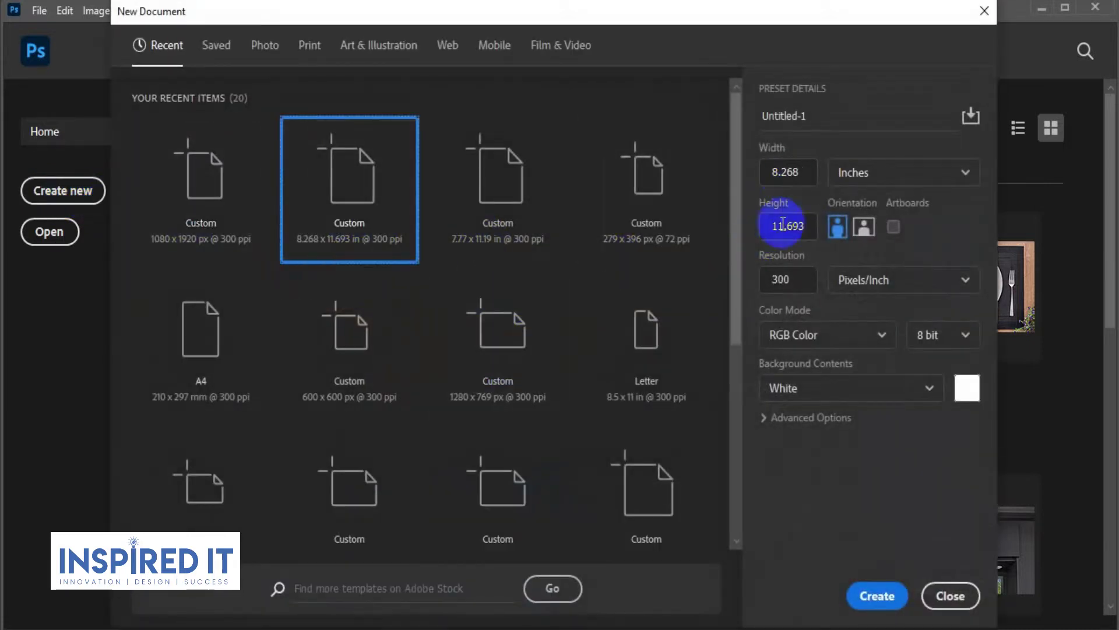
click(877, 595)
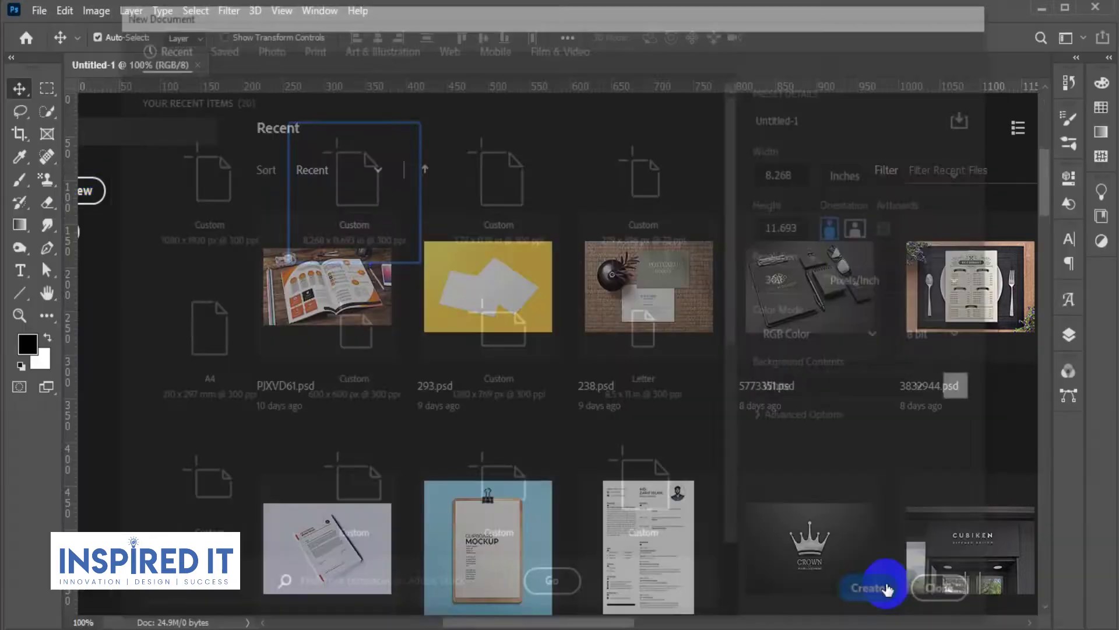
scroll(199, 346, down, 2)
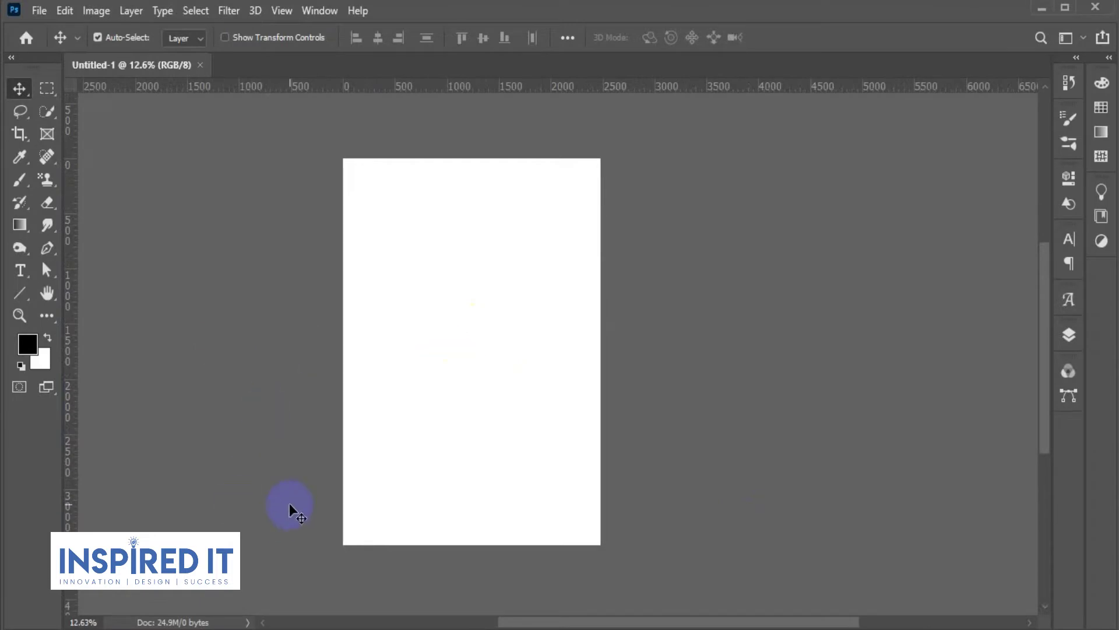
key(ctrl+n)
Create a 7.77 x 11.19 in, 300 ppi document named 'safe'
click(487, 193)
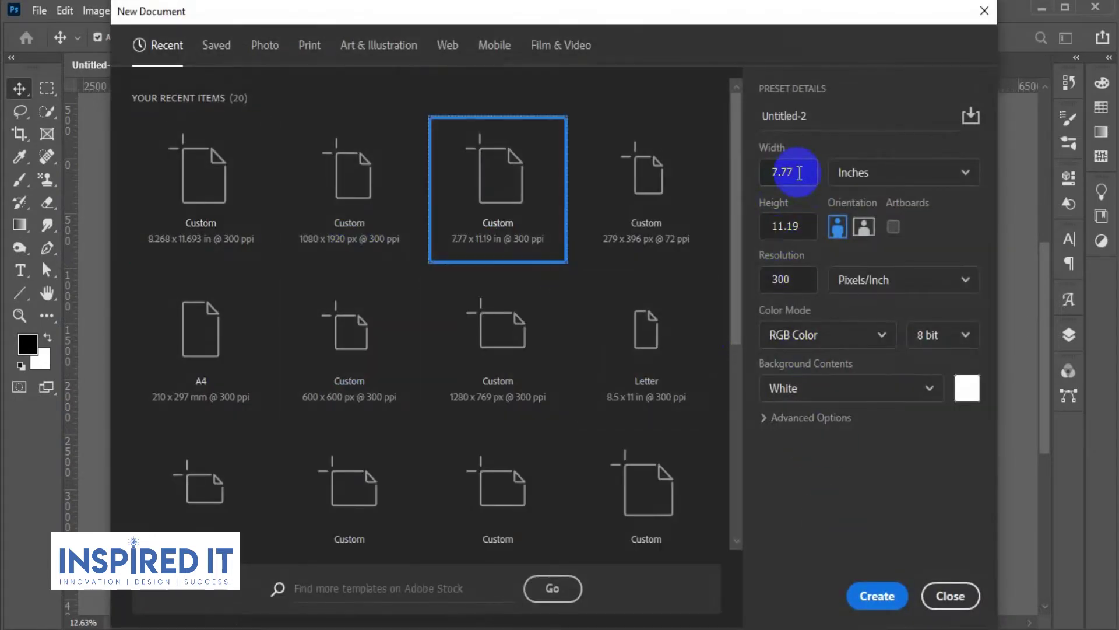
drag(799, 173, 770, 171)
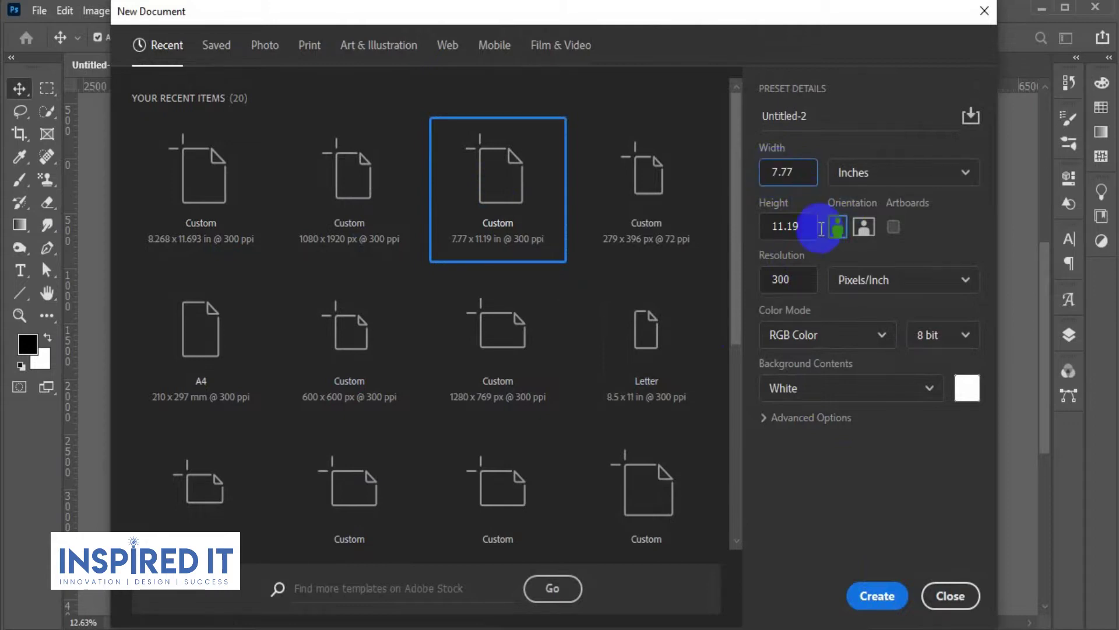
drag(795, 229, 766, 240)
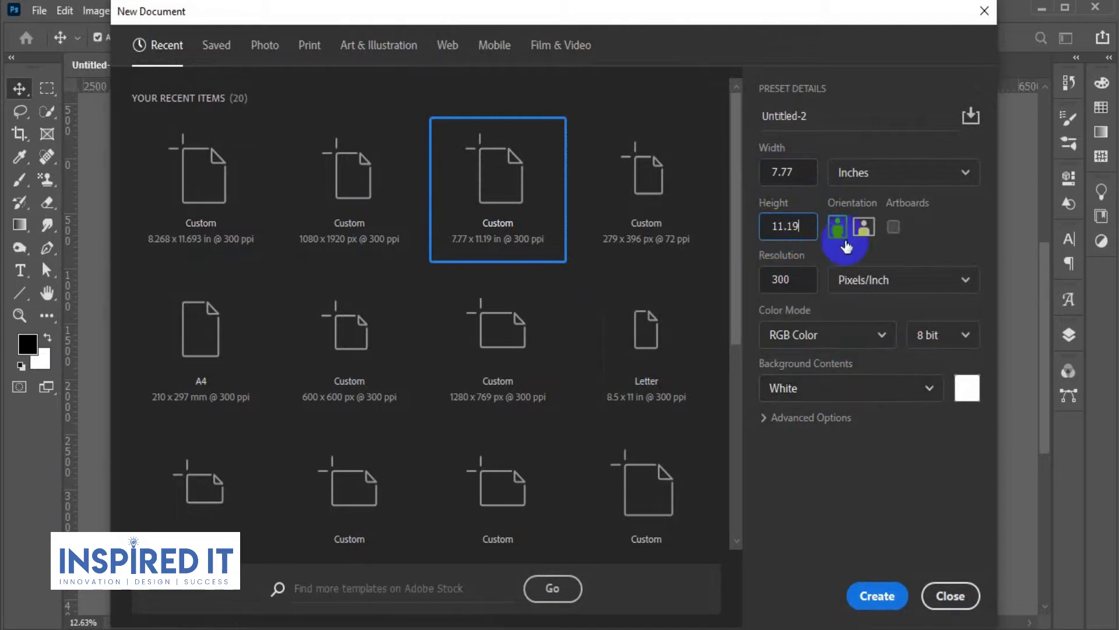
drag(816, 111, 763, 115)
text(safe)
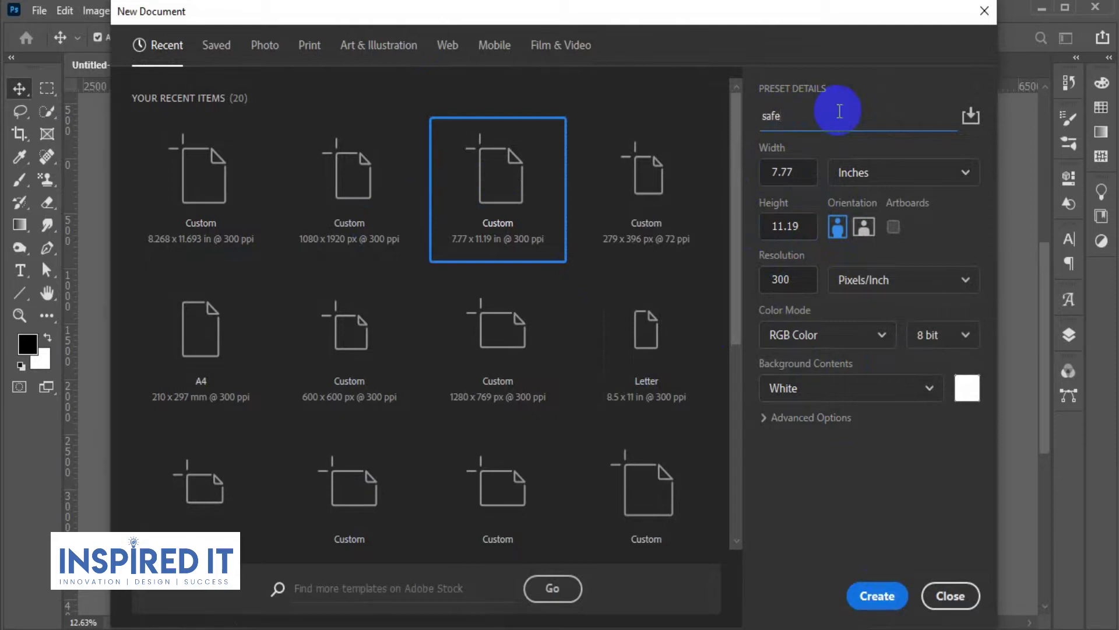
click(852, 594)
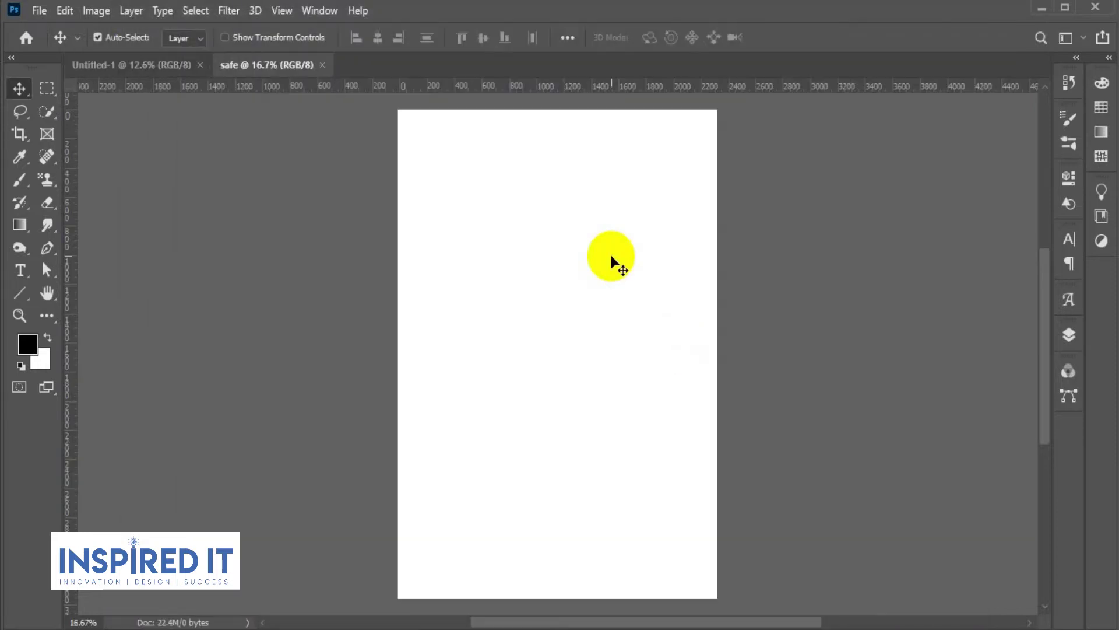
Fill the safe canvas black, move it into Untitled-1 and centre it on the page
key(alt+BackSpace)
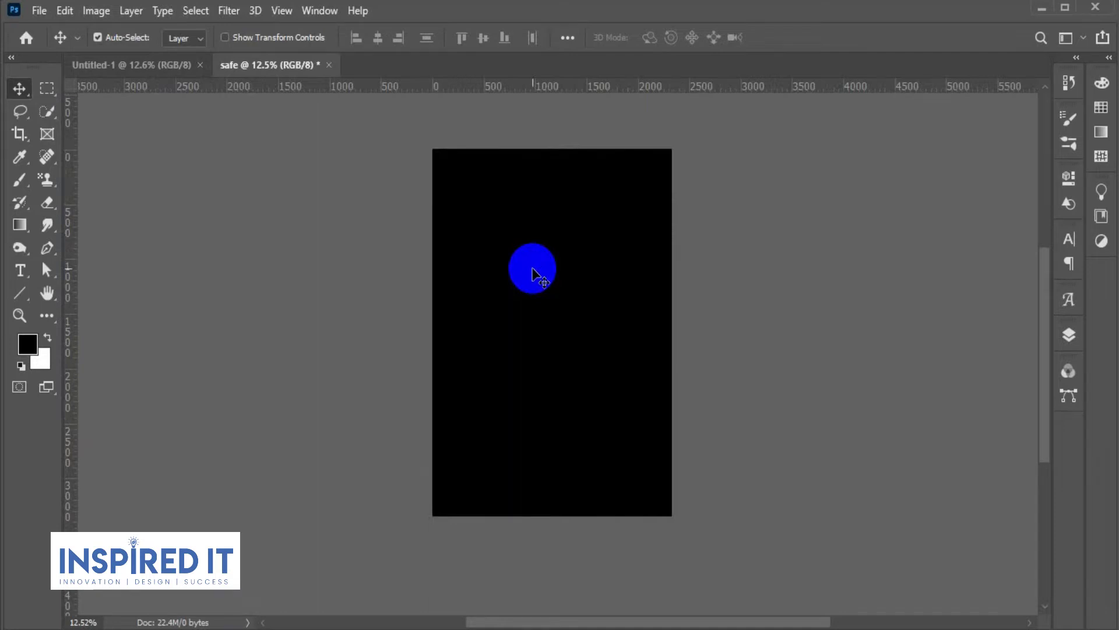
drag(532, 269, 592, 366)
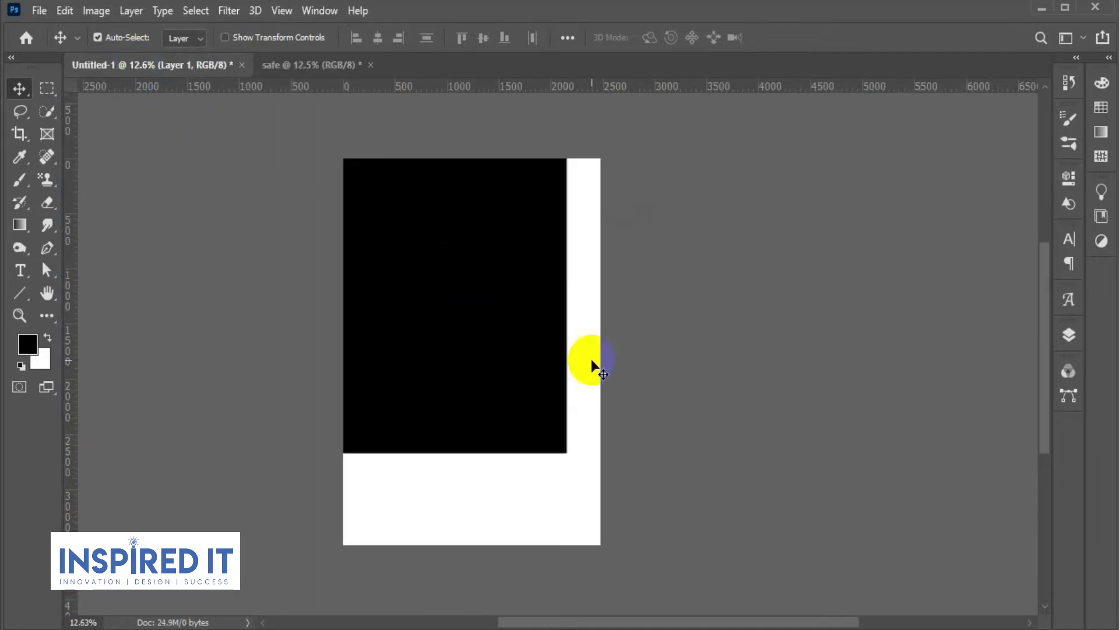
click(1068, 335)
shift+click(936, 412)
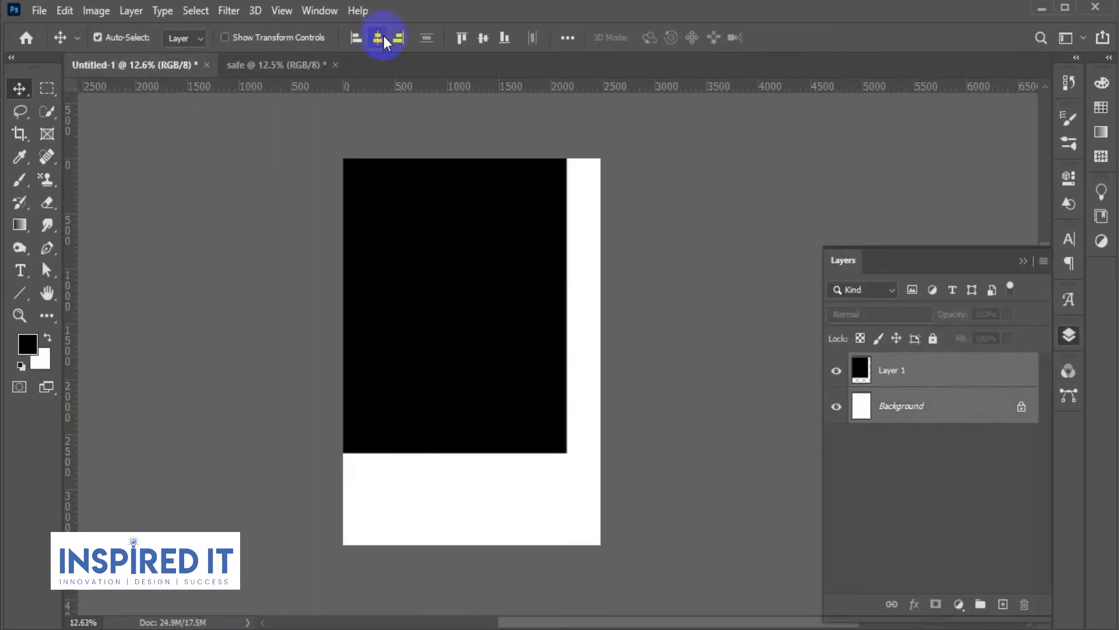
click(377, 37)
click(483, 38)
click(674, 316)
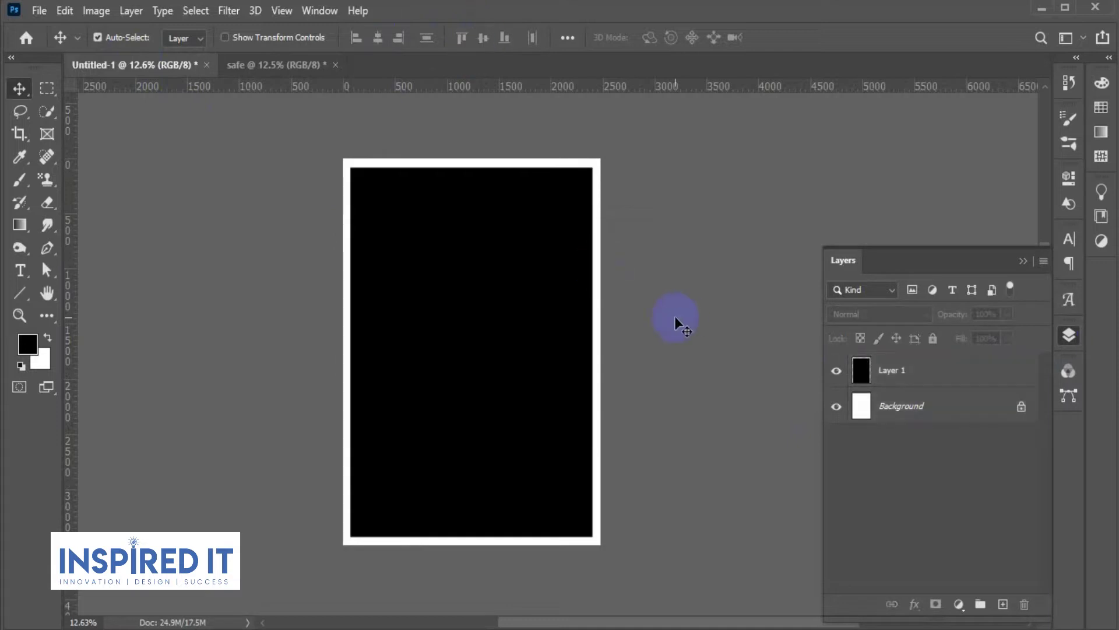
click(924, 379)
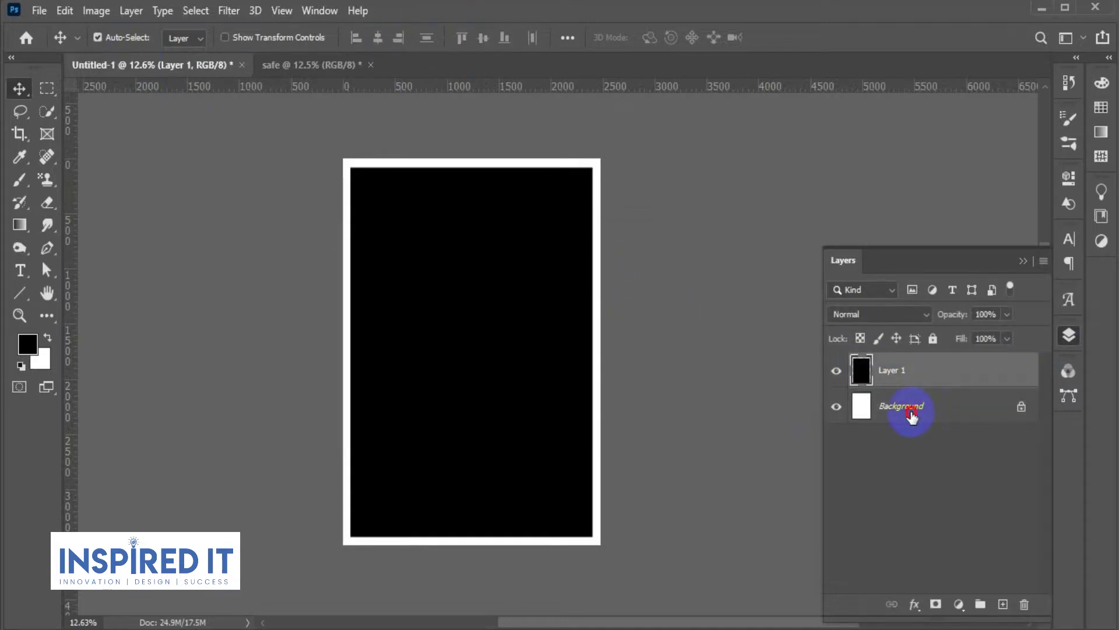
shift+click(911, 414)
Add guides along the black area's top, bottom, right and left edges
drag(548, 87, 533, 167)
drag(527, 88, 566, 537)
drag(72, 493, 593, 449)
drag(70, 449, 351, 443)
Delete the black helper layer and close the safe document without saving
click(516, 316)
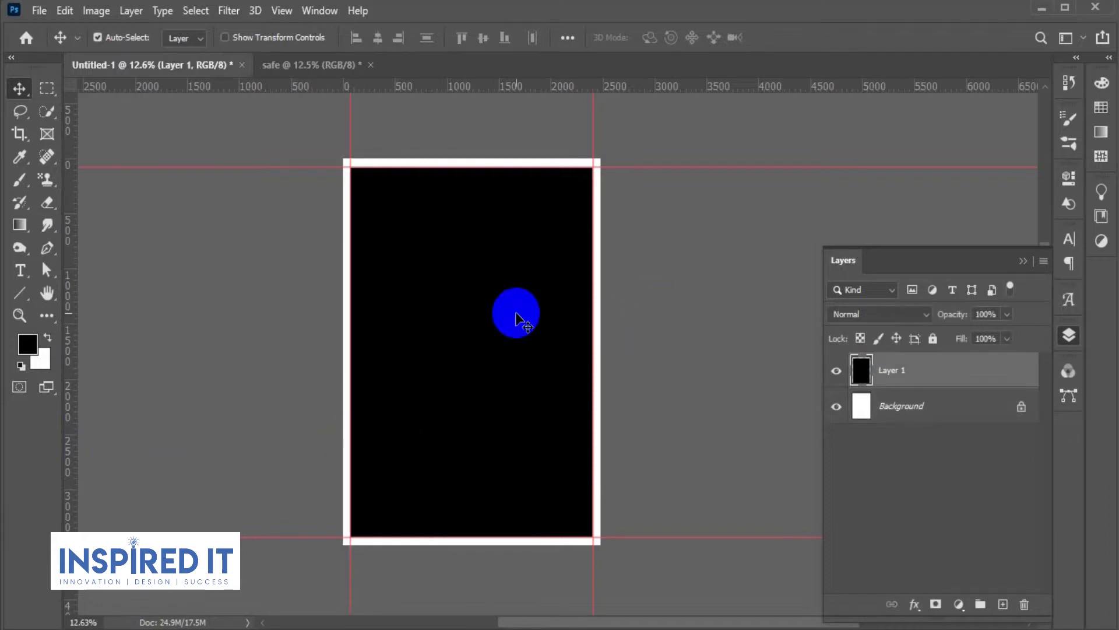
key(Delete)
click(1068, 335)
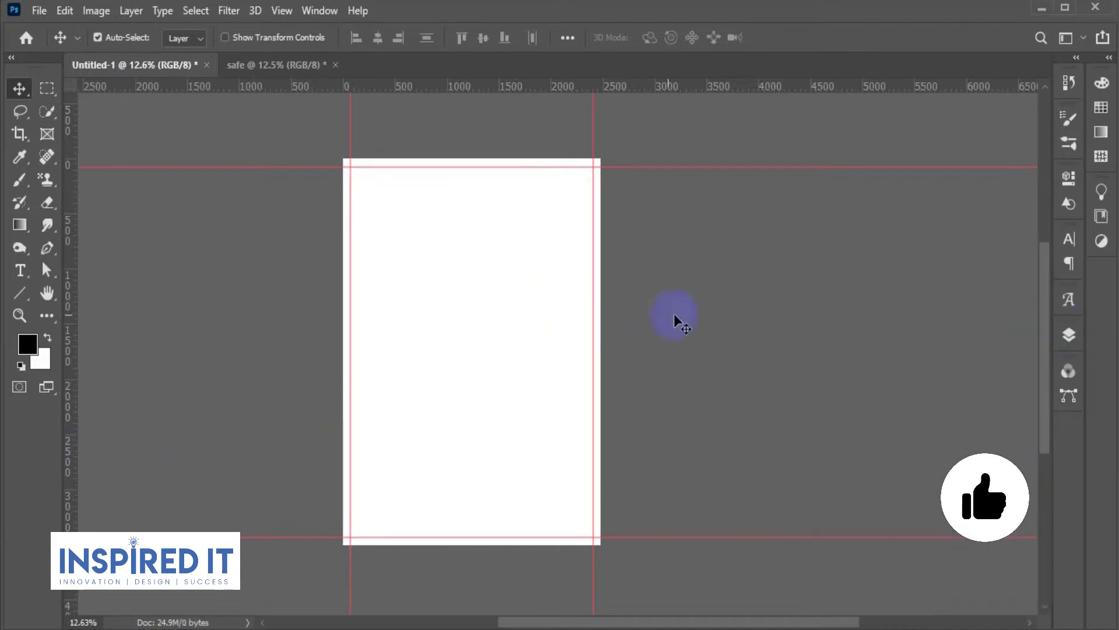
scroll(496, 289, down, 1)
click(335, 65)
click(574, 252)
scroll(651, 298, right, 1)
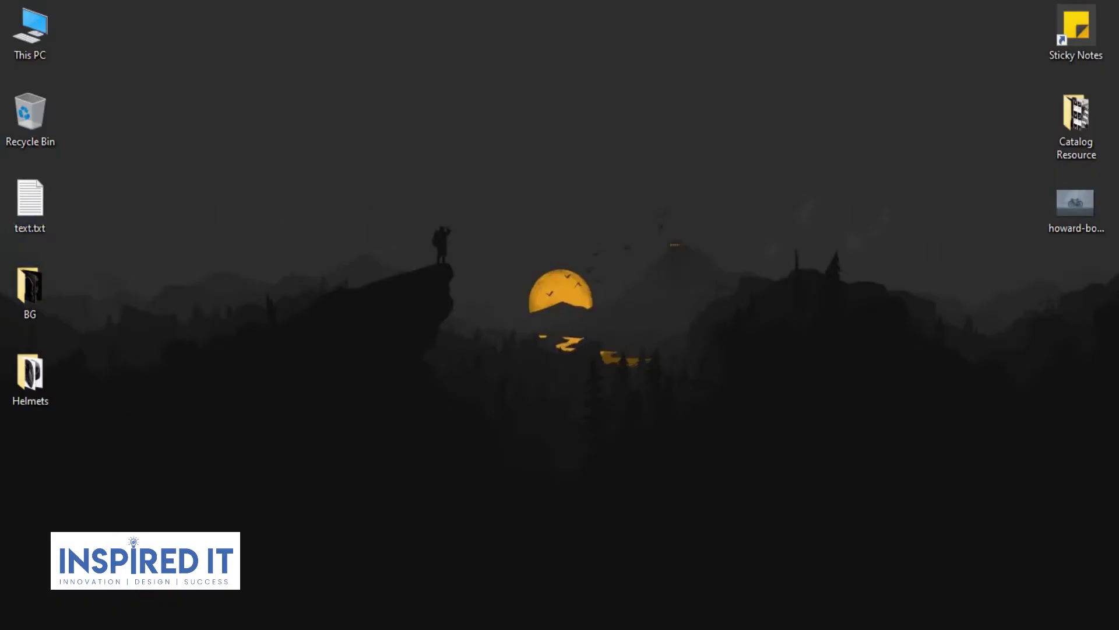
click(29, 242)
Read the Premium Helmet 1.0 catalog notes in text.txt, then close Notepad
double_click(29, 217)
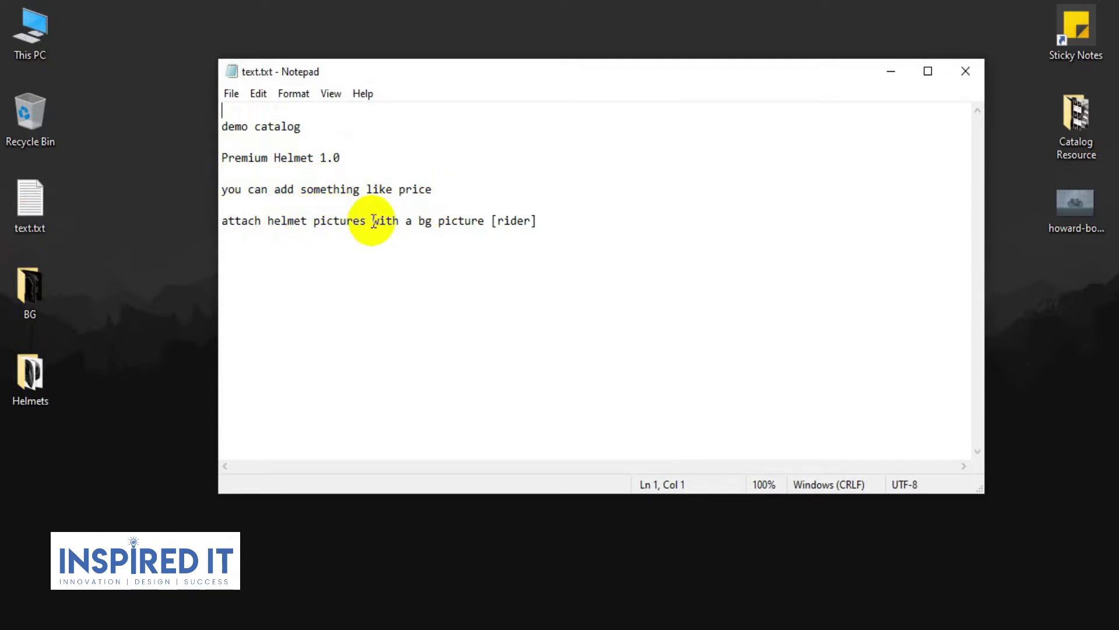
click(969, 77)
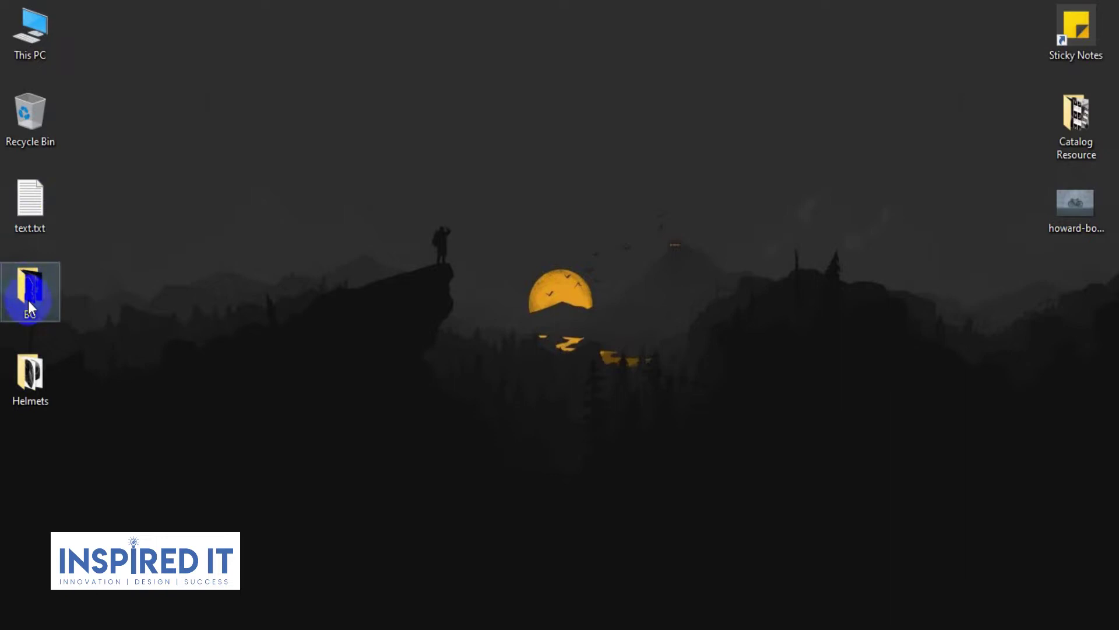
Place the rider photo from the BG folder and scale it to fill the guided area
double_click(28, 299)
mouse_move(832, 212)
mouse_down()
mouse_move(371, 627)
mouse_move(489, 327)
mouse_up()
drag(529, 485, 555, 527)
key(Return)
scroll(588, 364, up, 3)
scroll(569, 357, down, 1)
scroll(561, 353, down, 3)
click(579, 339)
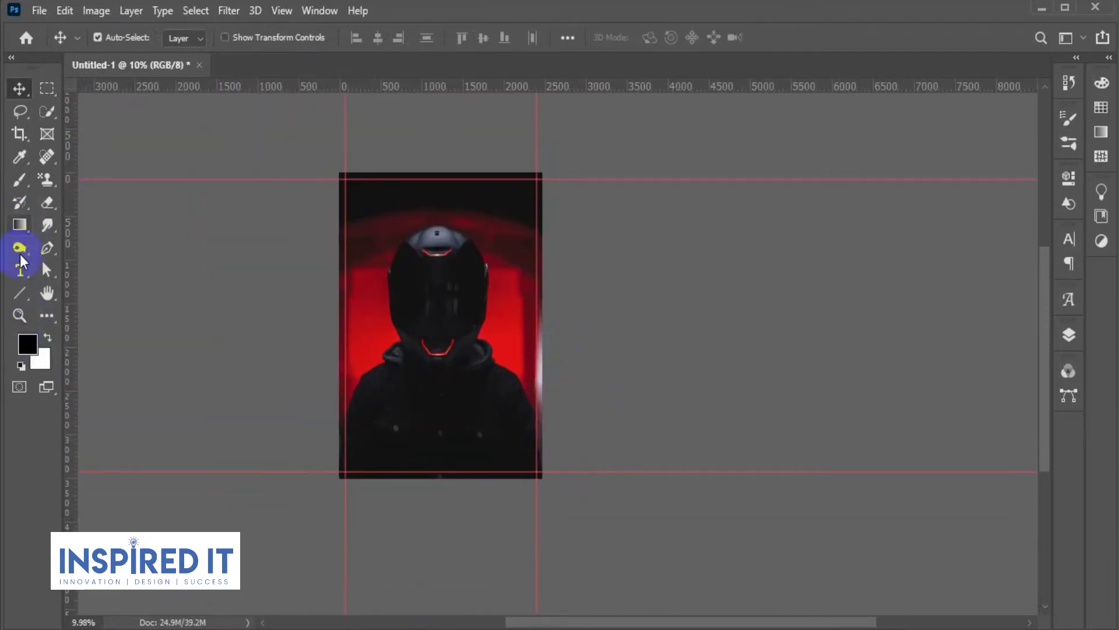
drag(16, 295, 99, 295)
Draw a black rectangle over the photo and fit its edges to the guides
drag(339, 173, 552, 479)
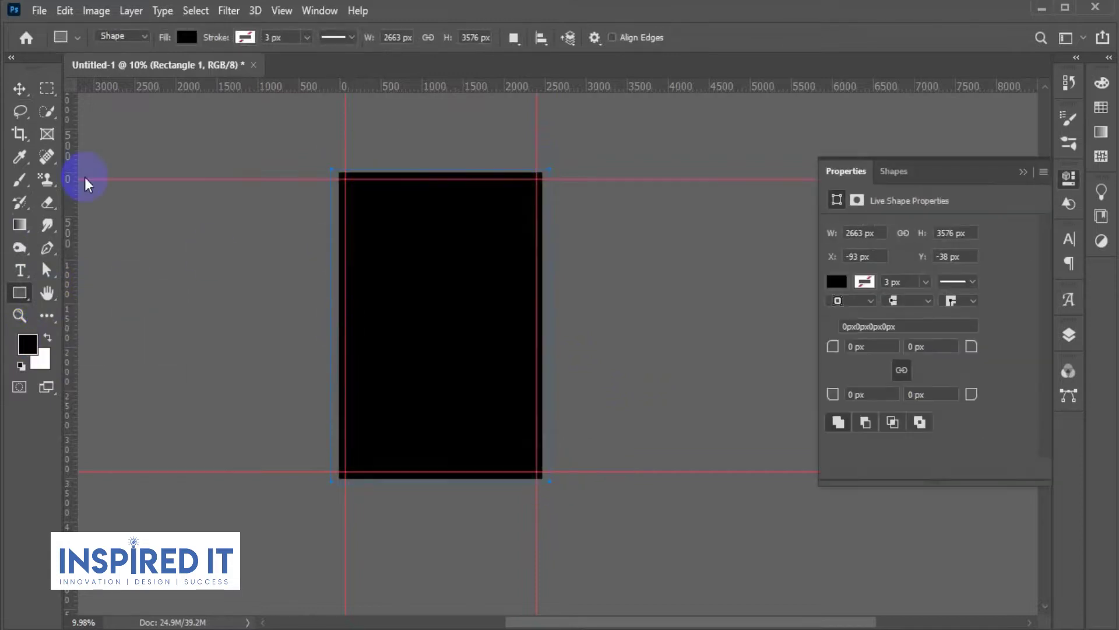
click(22, 90)
click(275, 268)
click(367, 288)
key(ctrl+t)
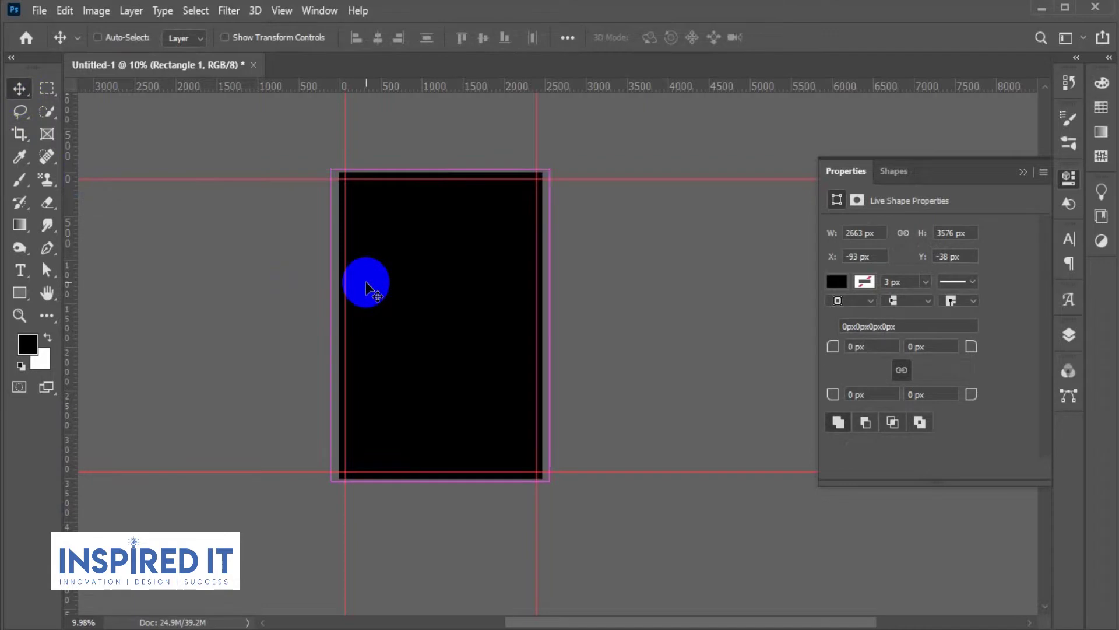
drag(440, 481, 440, 478)
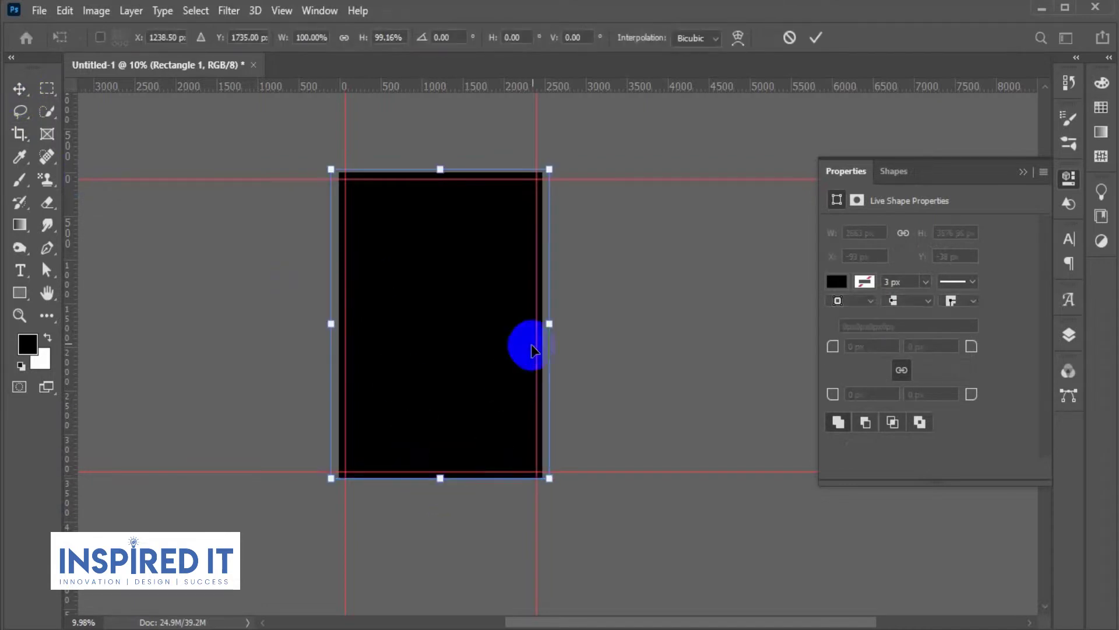
drag(550, 325, 542, 325)
drag(332, 324, 339, 324)
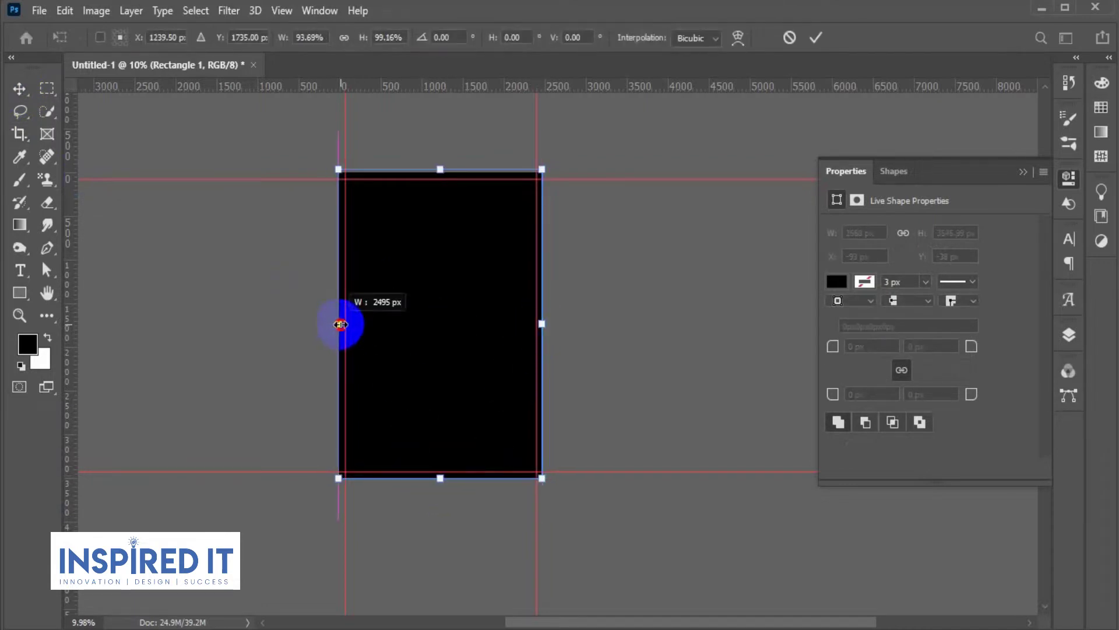
drag(438, 169, 438, 173)
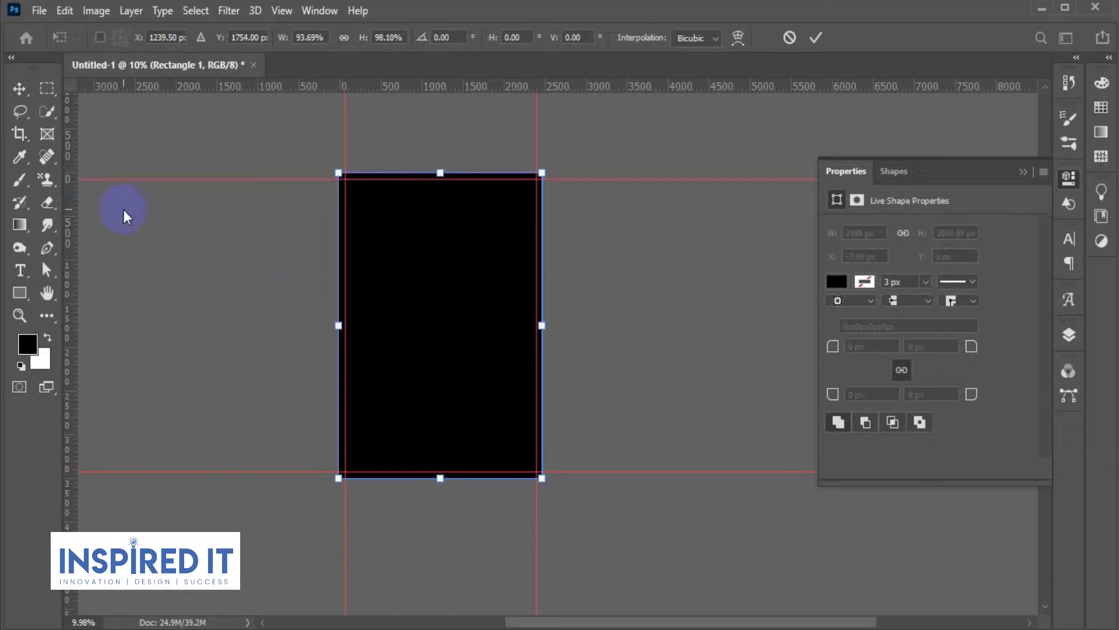
click(21, 90)
click(449, 267)
Set the foreground colour to dark grey 141414
click(27, 344)
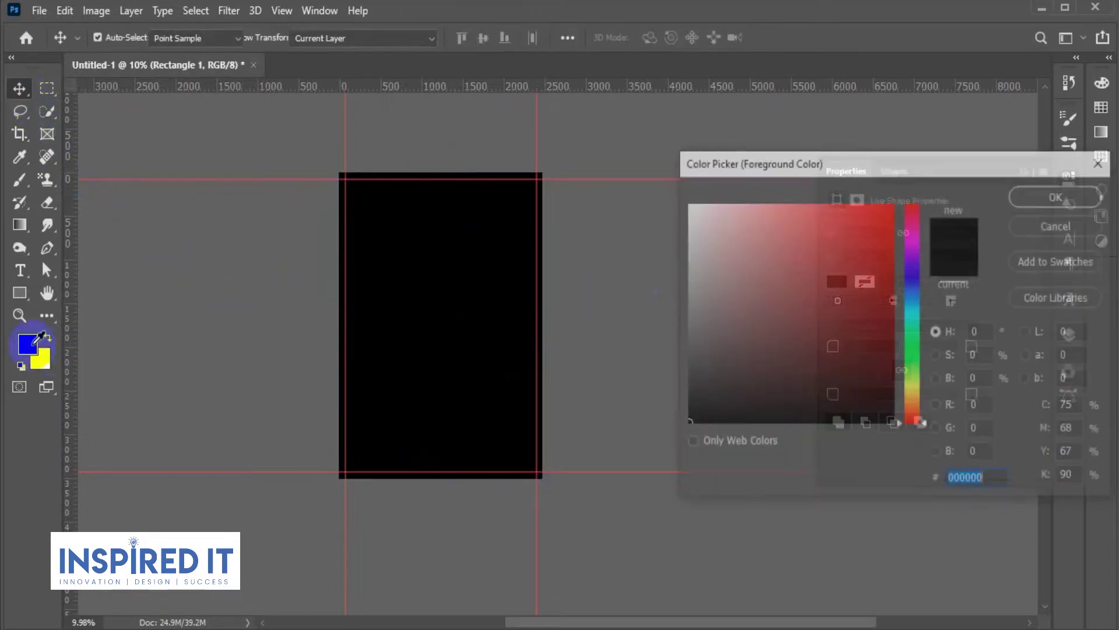
drag(686, 419, 685, 406)
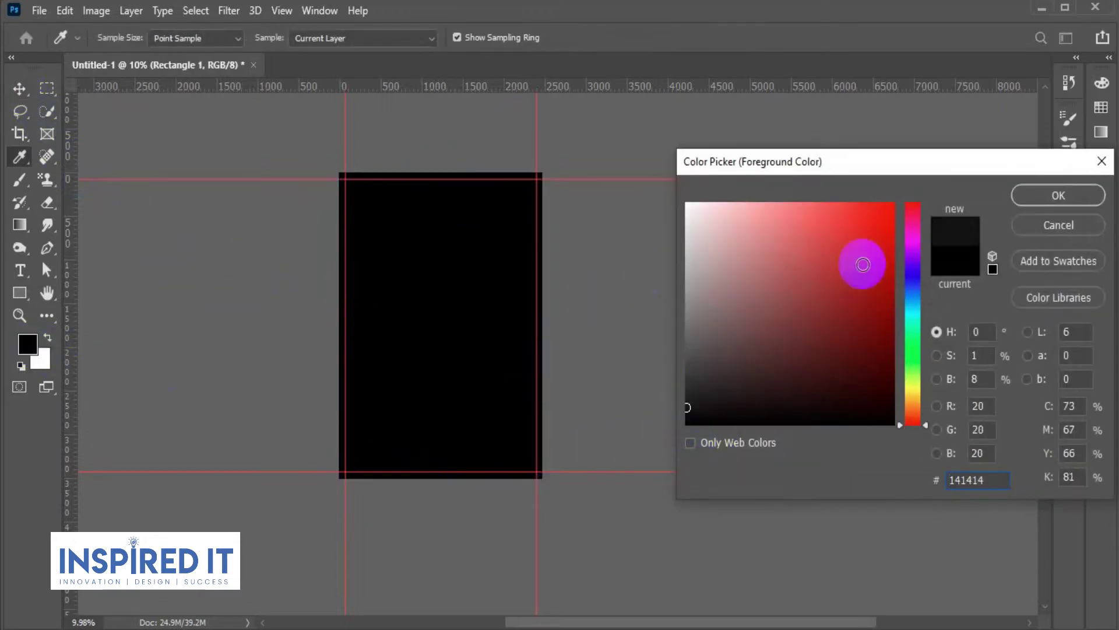
click(1023, 198)
key(v)
click(652, 285)
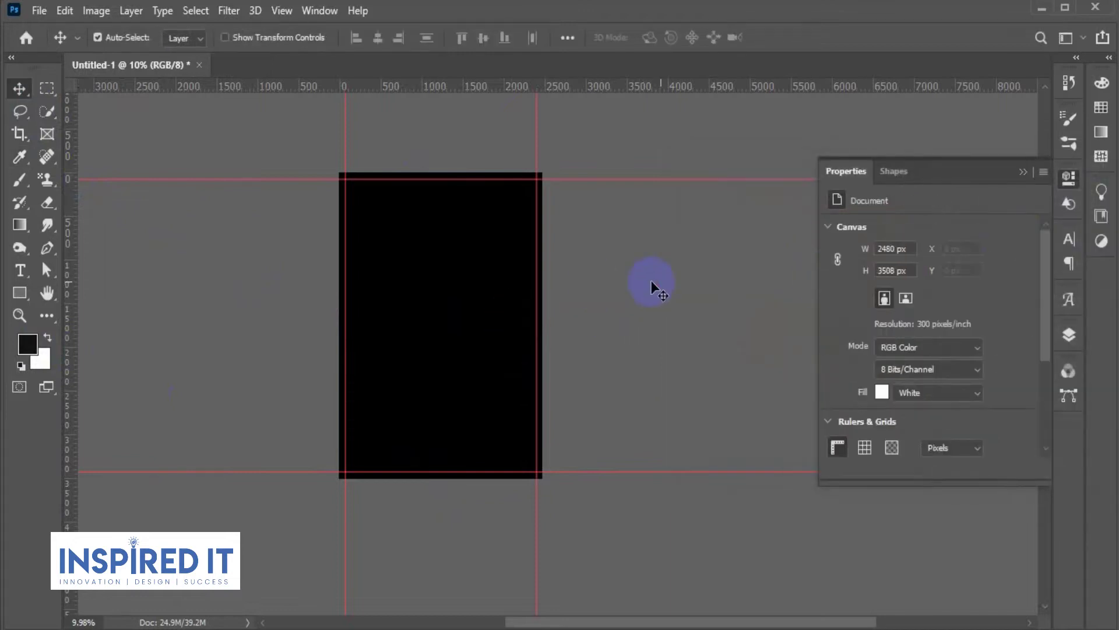
click(1068, 180)
Set the Rectangle 1 layer's opacity to 90%
click(1069, 334)
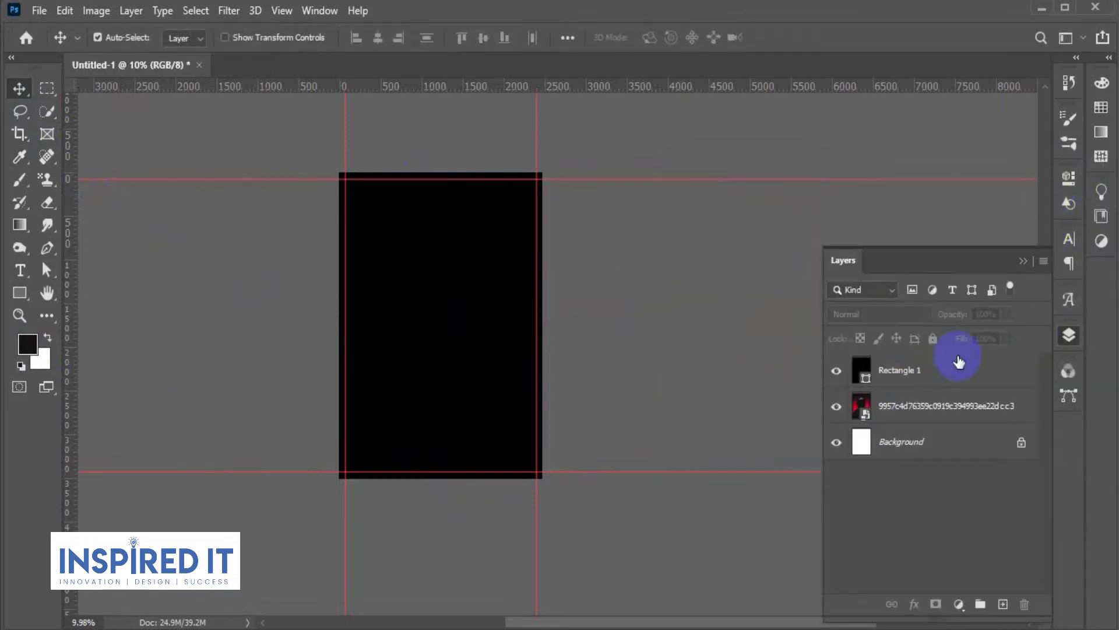
click(911, 380)
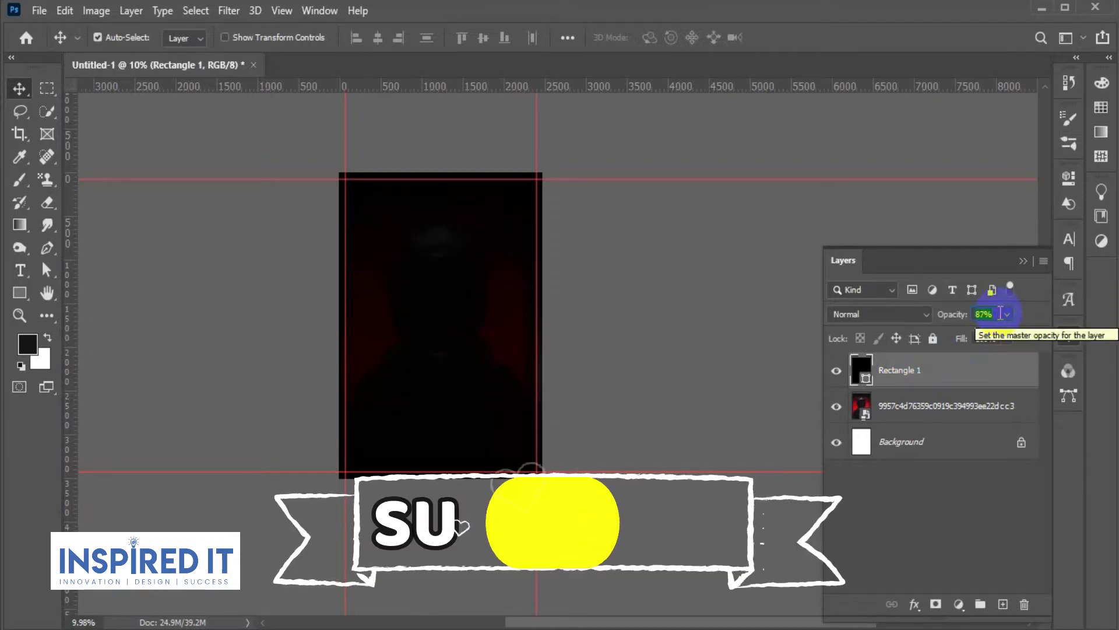
key(Up)
key(Down)
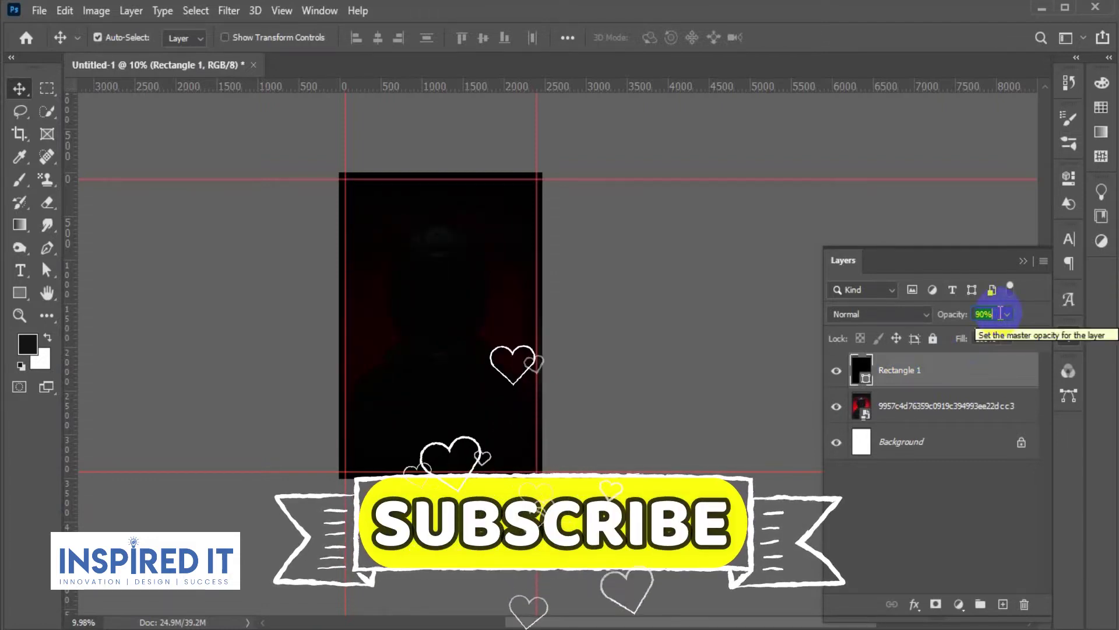
click(794, 307)
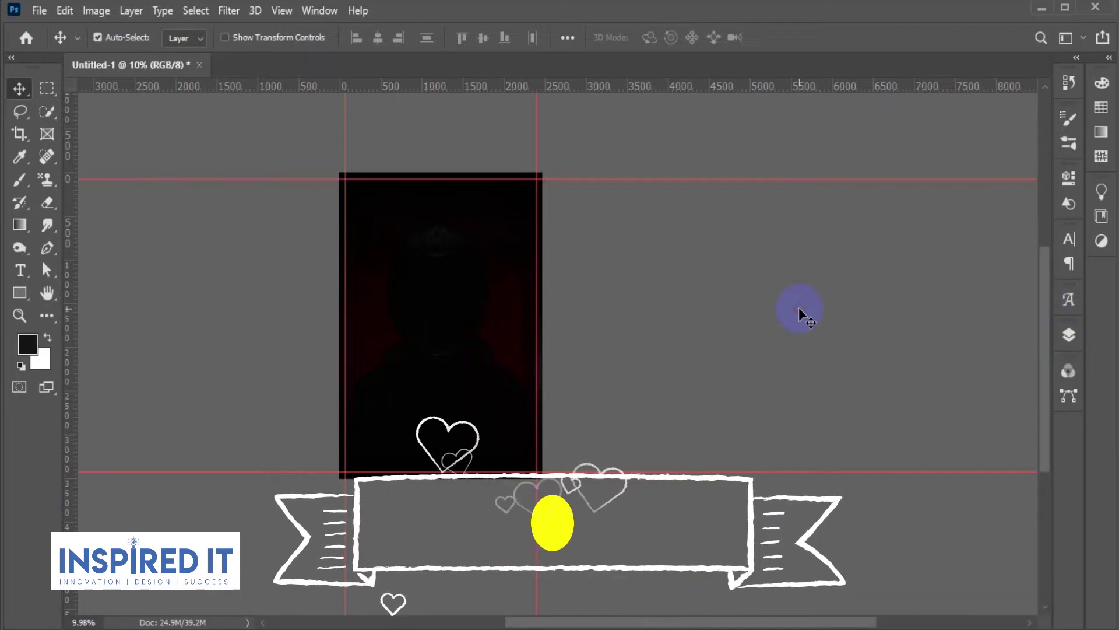
Select the rider photo layer and recentre the poster in the view
click(1058, 338)
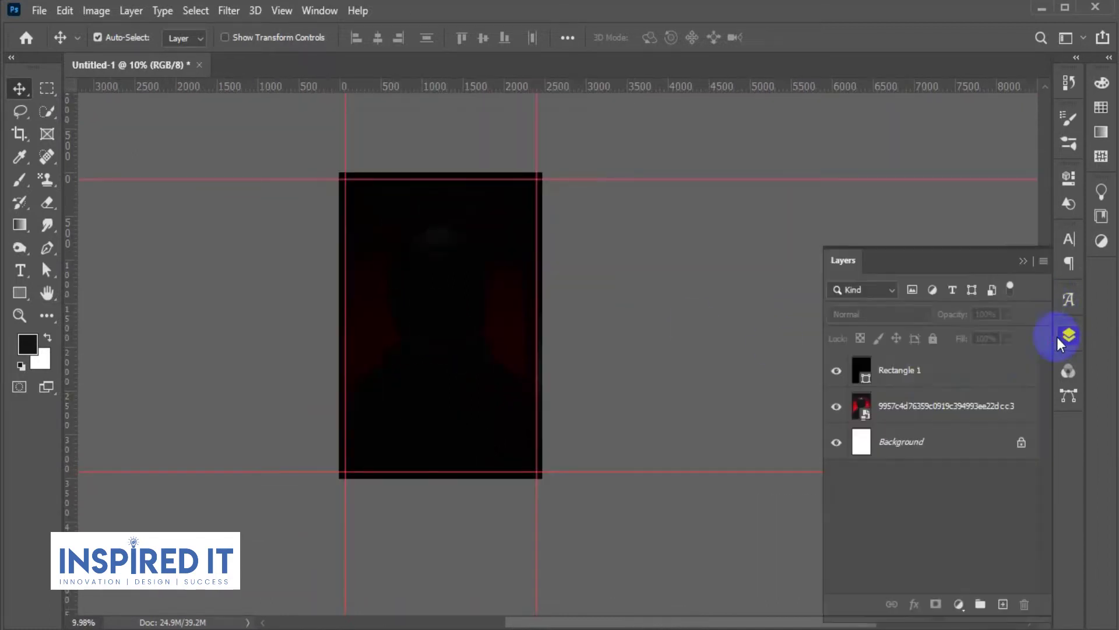
click(928, 379)
click(937, 402)
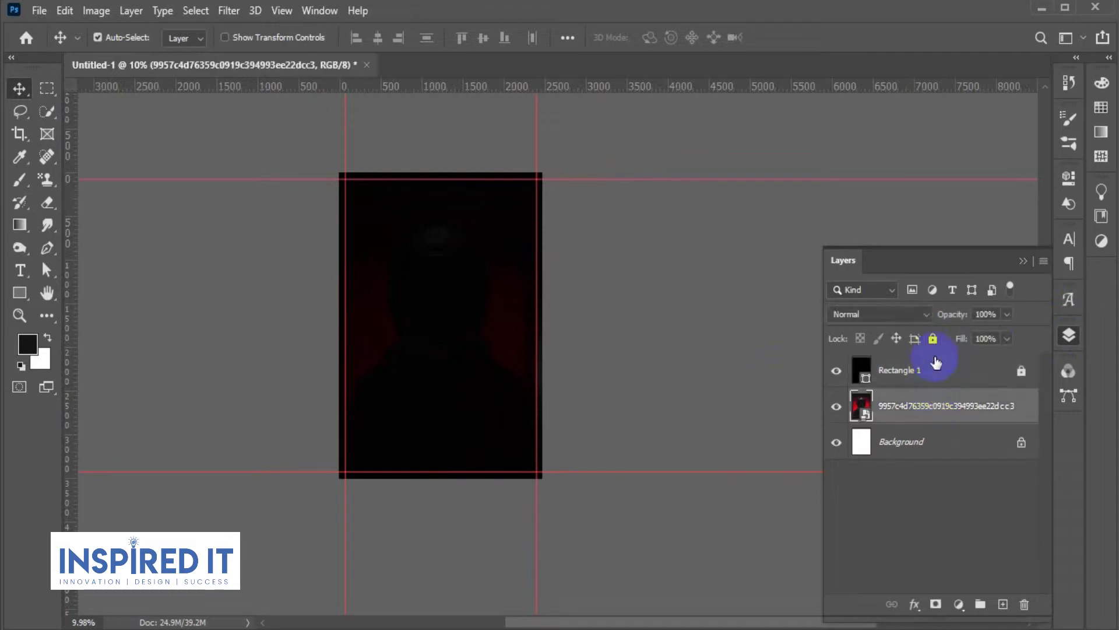
click(1061, 336)
scroll(487, 350, down, 1)
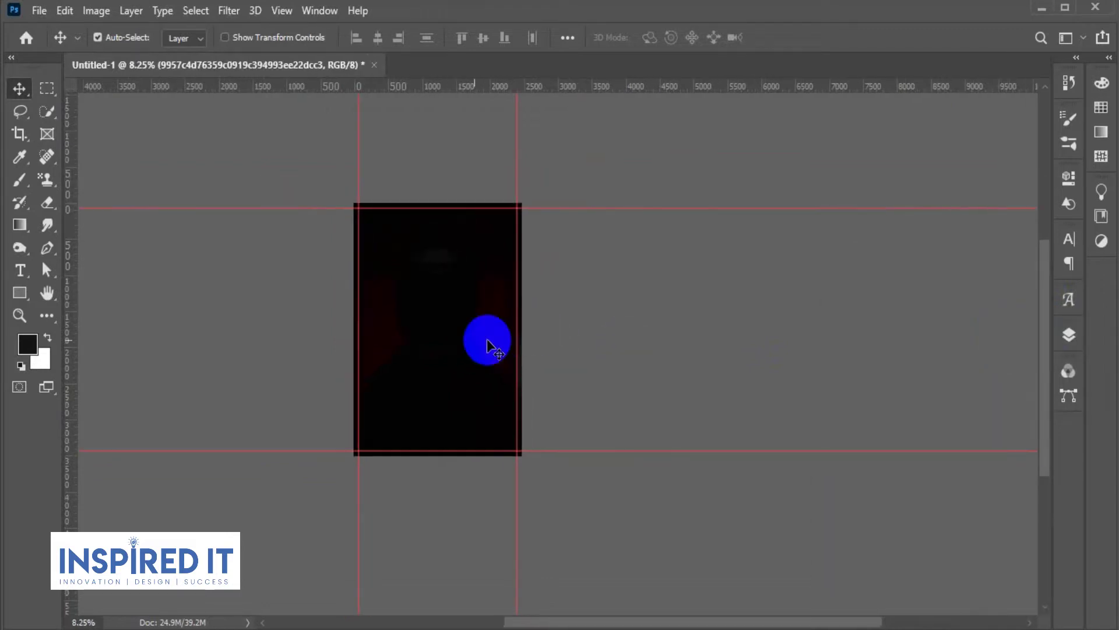
scroll(412, 334, up, 2)
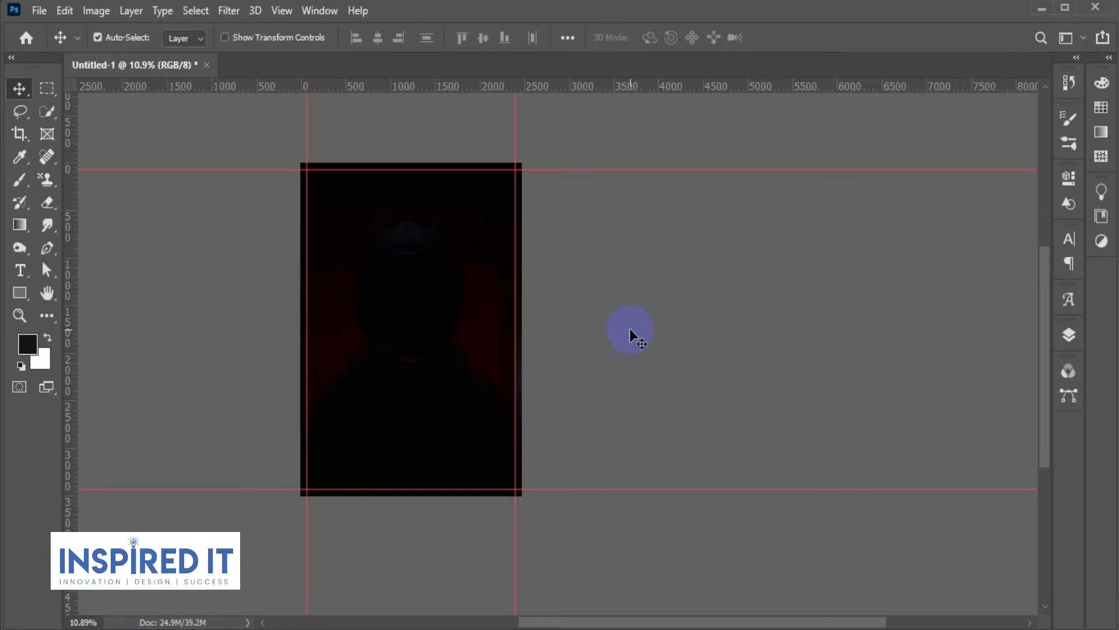
scroll(392, 318, up, 2)
drag(345, 320, 515, 299)
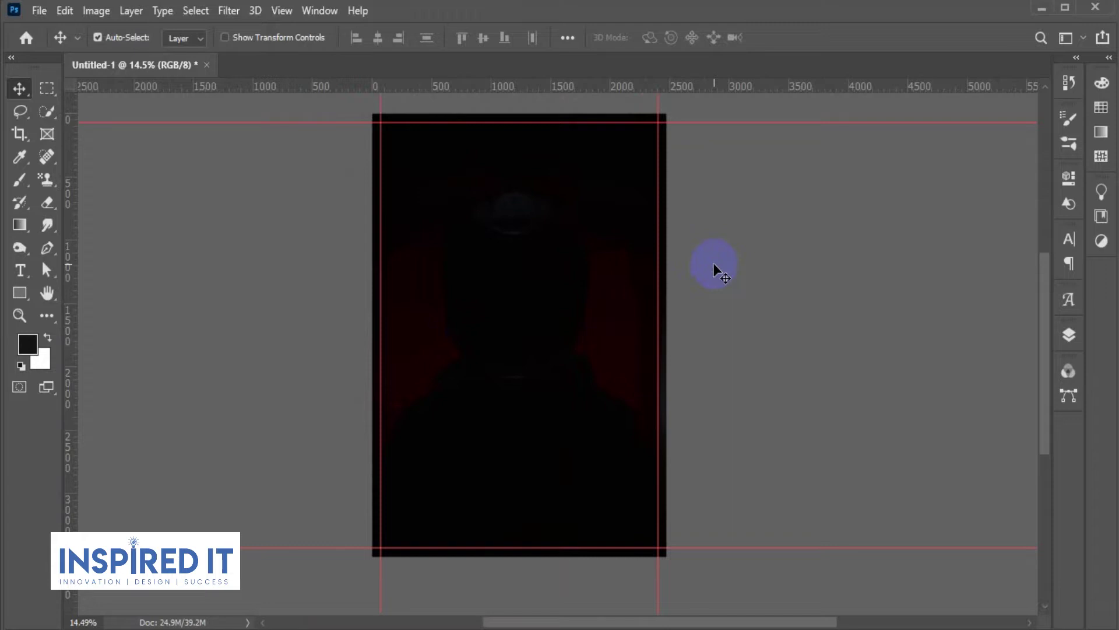
scroll(702, 312, down, 1)
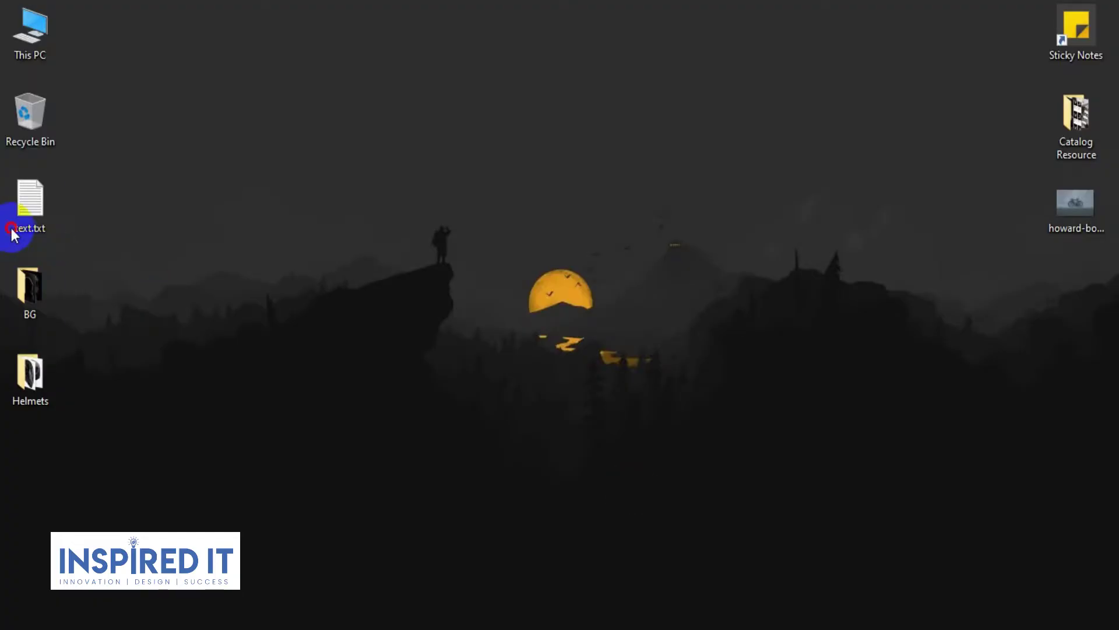
Copy the word 'Premium' from the Premium Helmet 1.0 line in text.txt
double_click(17, 224)
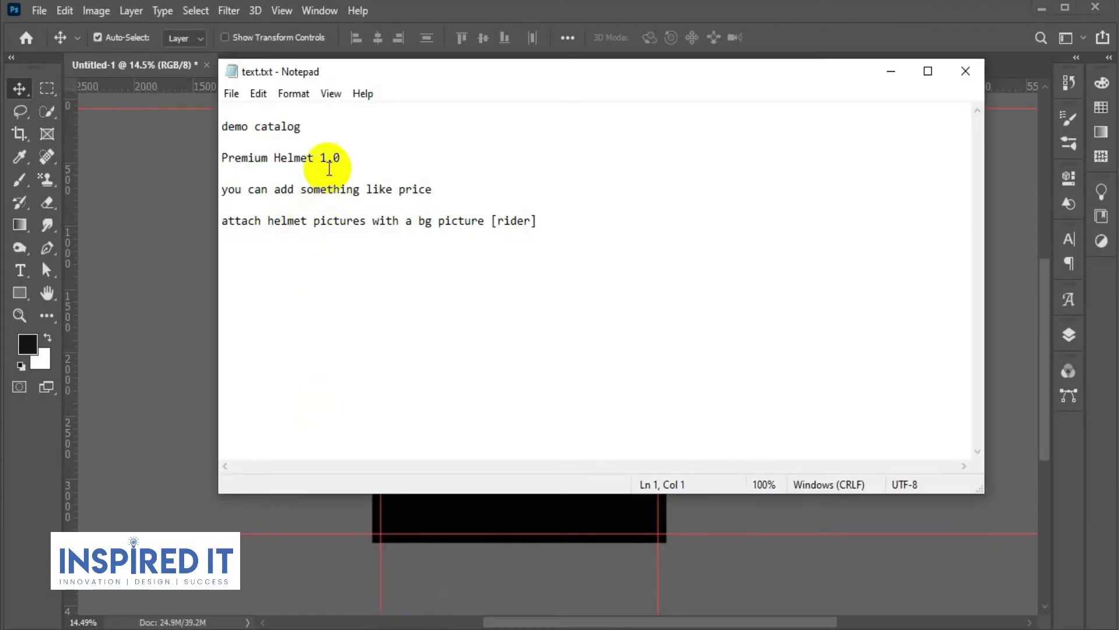
drag(348, 158, 220, 158)
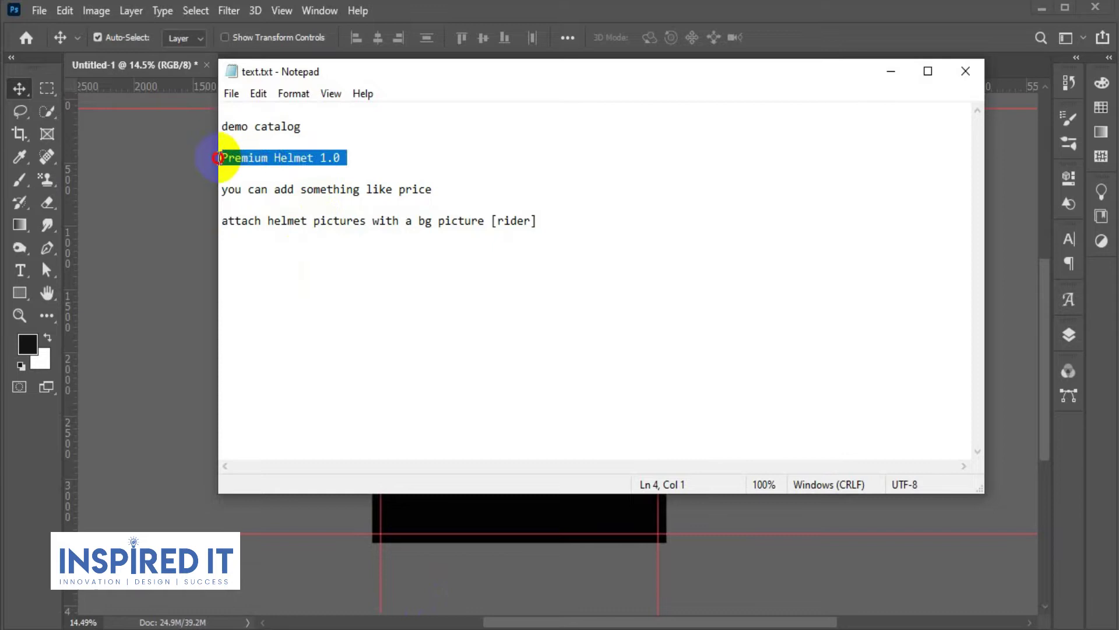
click(267, 158)
double_click(237, 160)
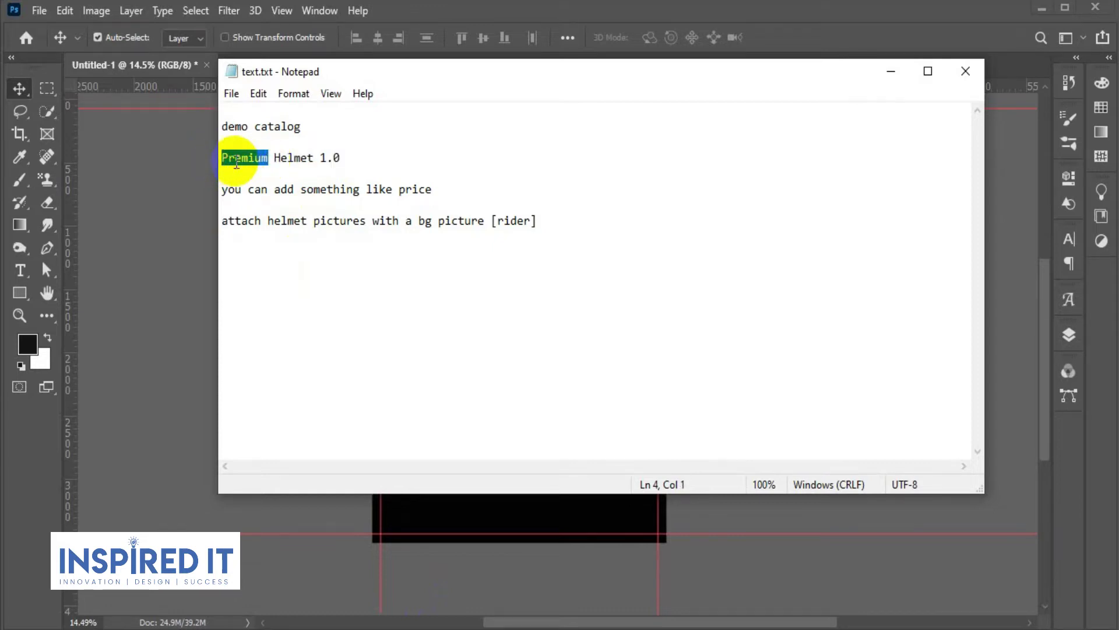
click(177, 386)
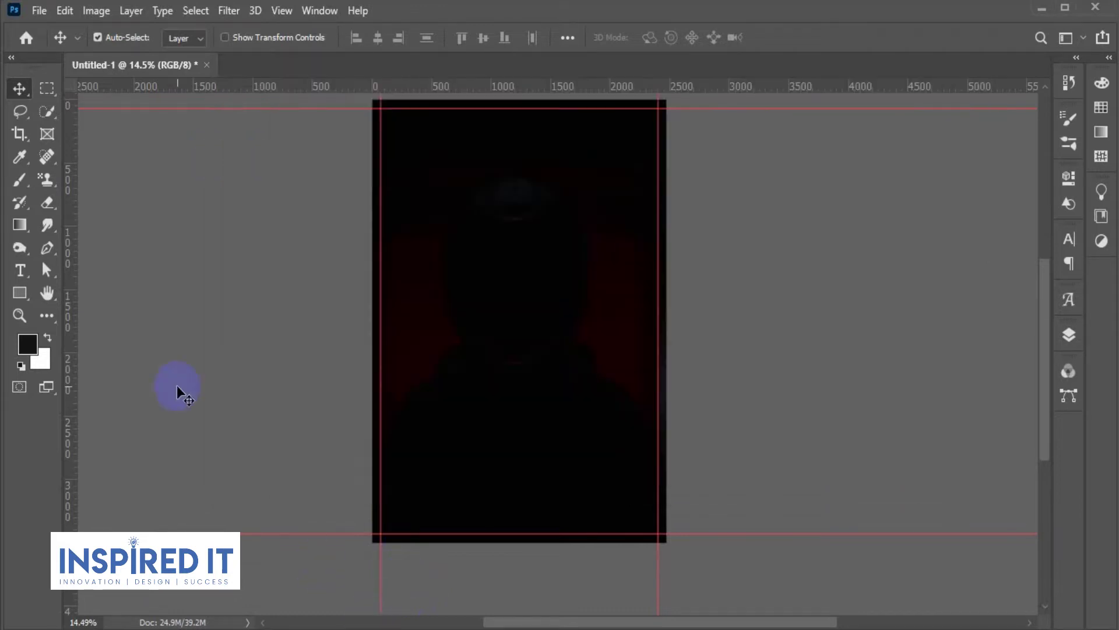
Add a text layer on the poster reading the pasted 'Premium'
click(33, 279)
click(445, 305)
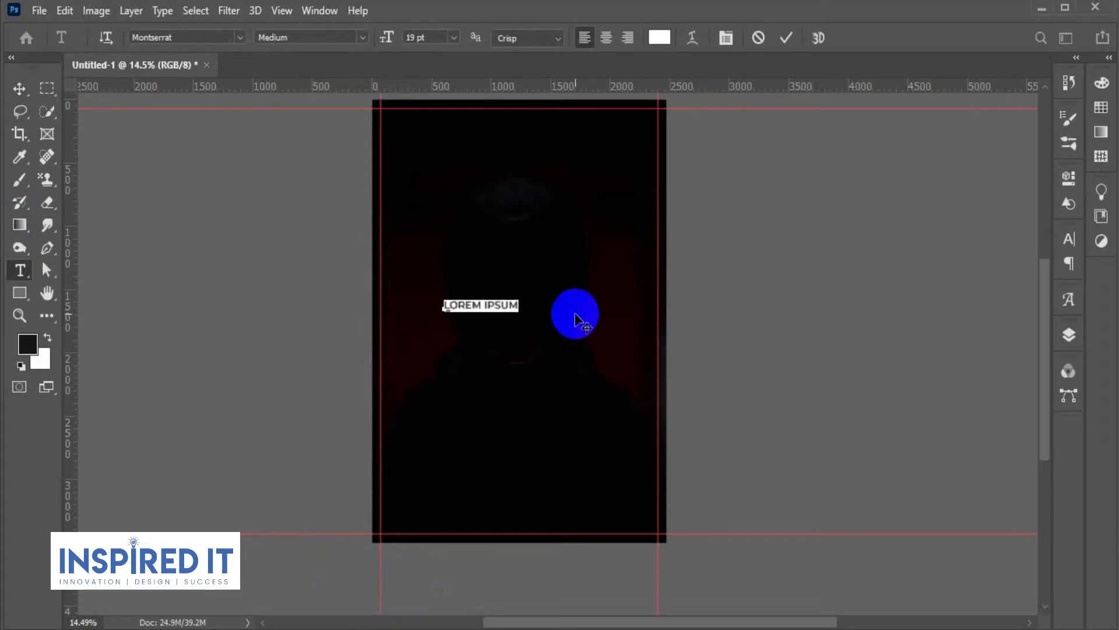
text(PREMIUM)
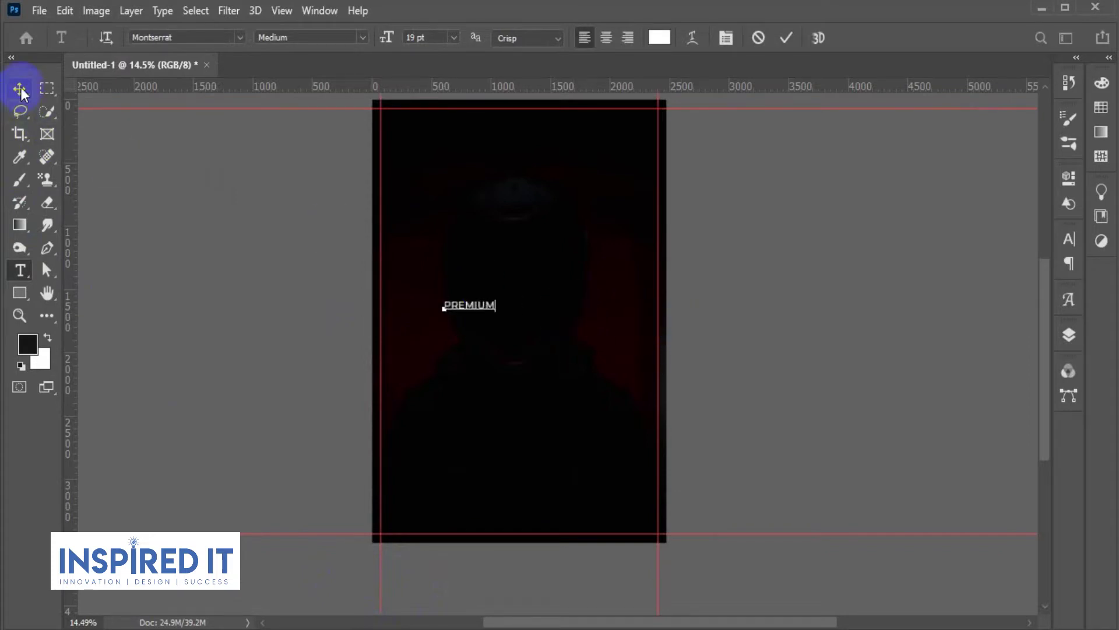
click(21, 91)
scroll(482, 320, up, 2)
scroll(483, 285, up, 2)
Widen the PREMIUM text's letter spacing to 40 in the Character panel
double_click(479, 285)
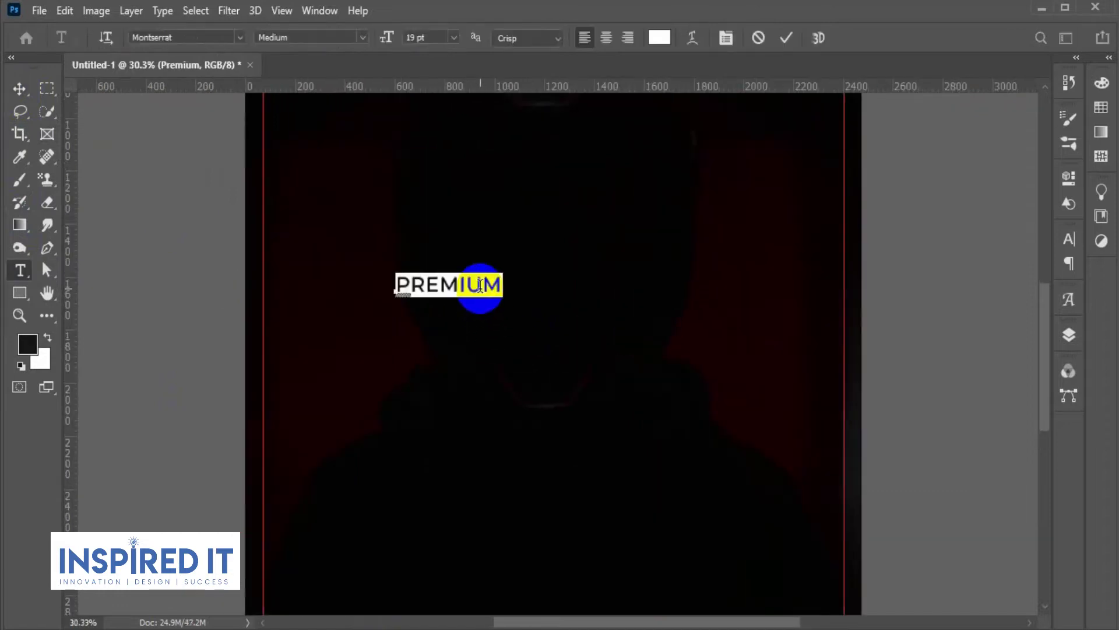
click(1069, 239)
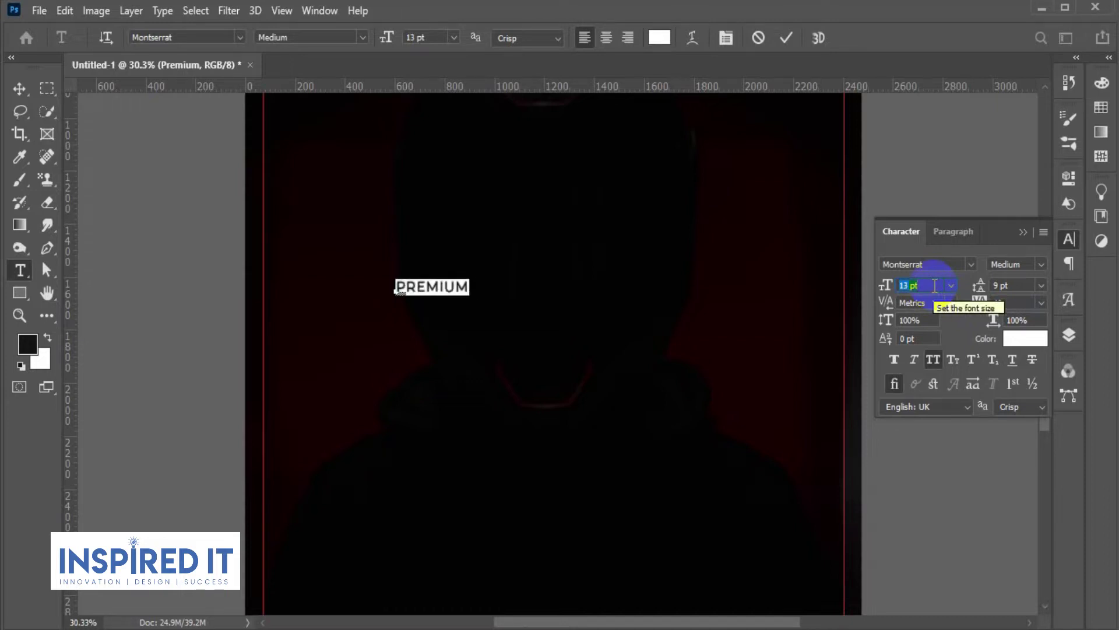
click(1009, 303)
text(40)
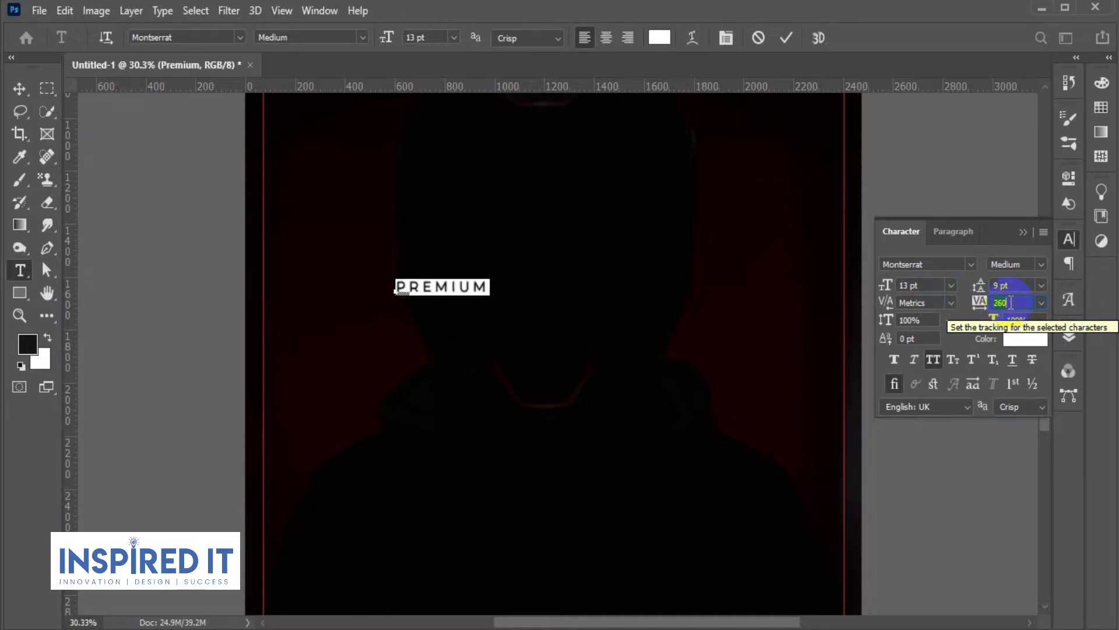
click(1069, 240)
click(21, 82)
scroll(533, 332, down, 2)
mouse_move(532, 332)
mouse_down()
mouse_move(460, 380)
mouse_move(499, 237)
mouse_move(477, 252)
mouse_up()
scroll(457, 370, up, 3)
scroll(474, 220, up, 3)
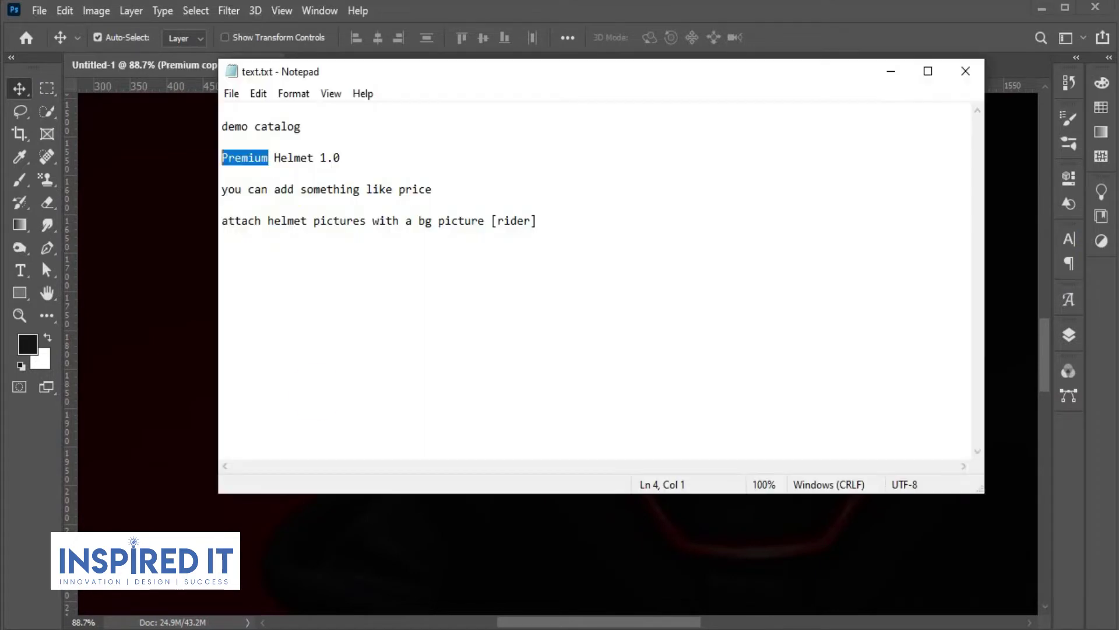
Replace the second PREMIUM line with 'Helmet 1.0' copied from the notes
key(alt+Tab)
mouse_move(281, 158)
mouse_down()
mouse_move(347, 156)
mouse_move(284, 162)
mouse_up()
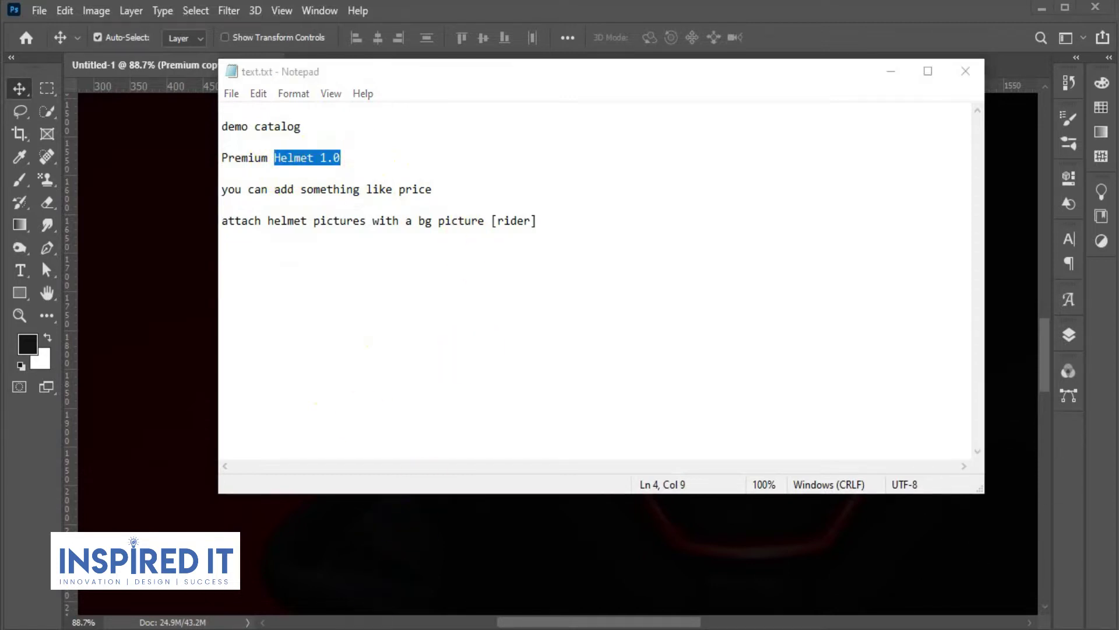
key(alt+Tab)
click(512, 268)
double_click(512, 252)
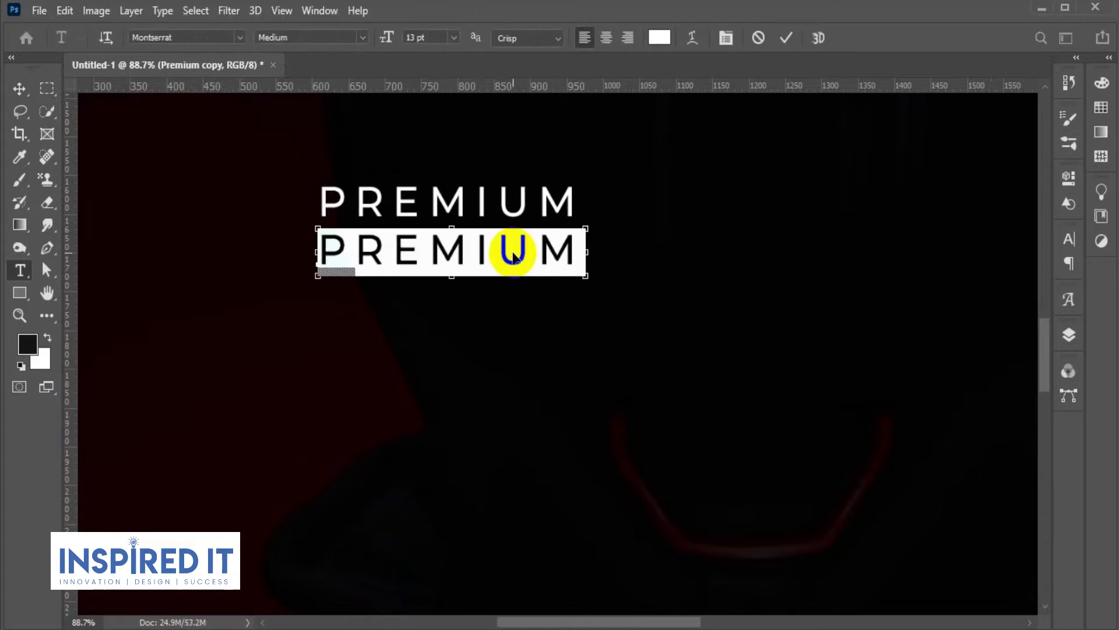
text(HELMET 1.0)
click(19, 88)
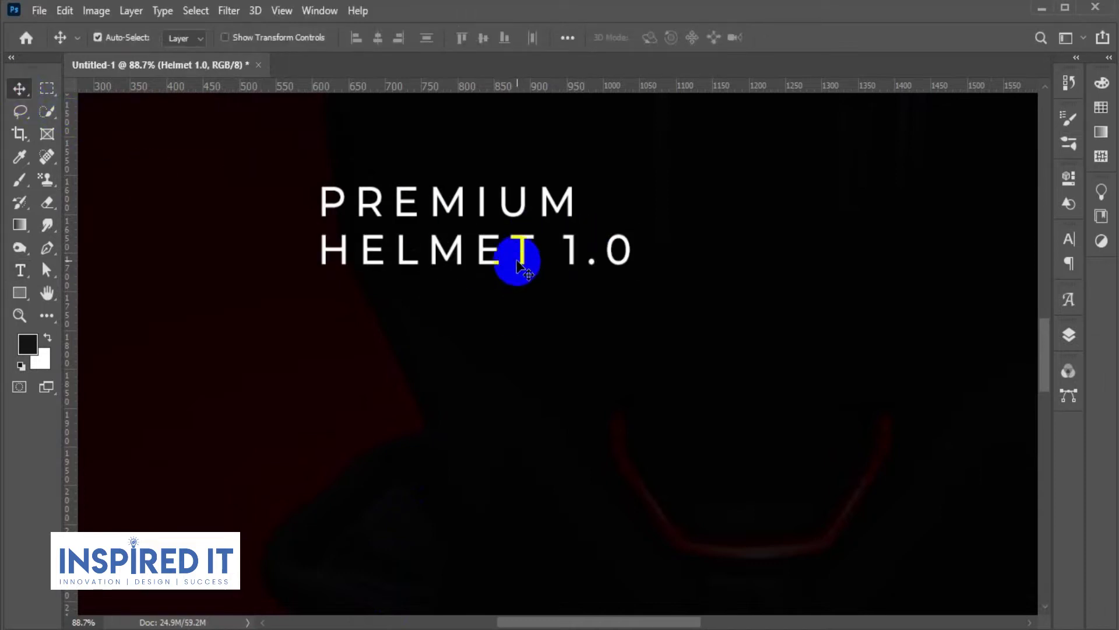
Format HELMET 1.0 as 16 pt Bold with letter spacing 40
double_click(520, 266)
click(1069, 240)
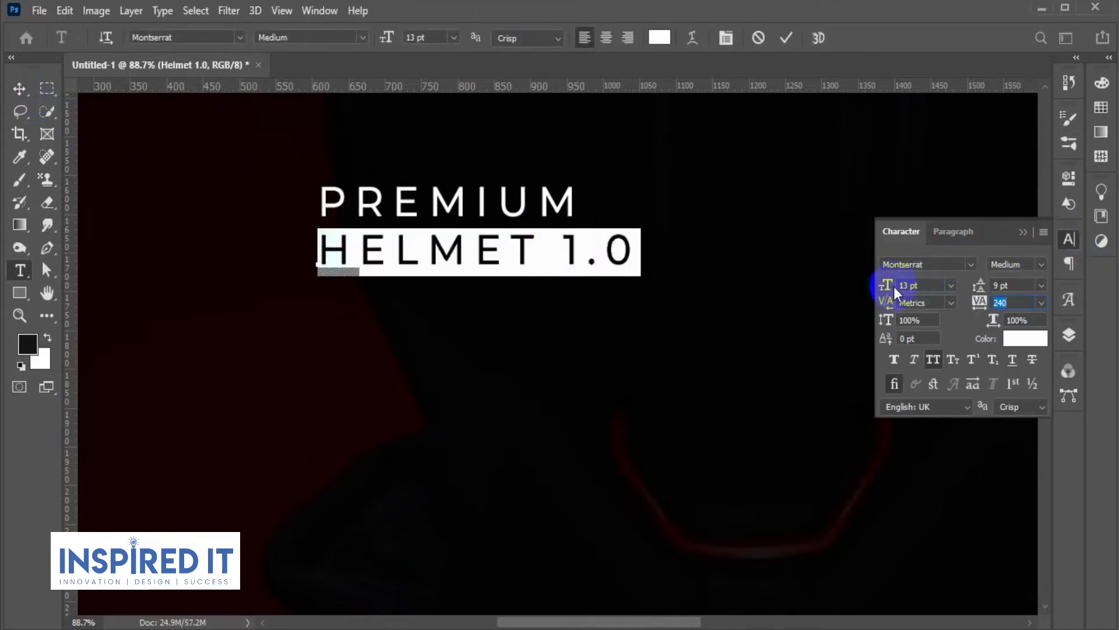
click(949, 285)
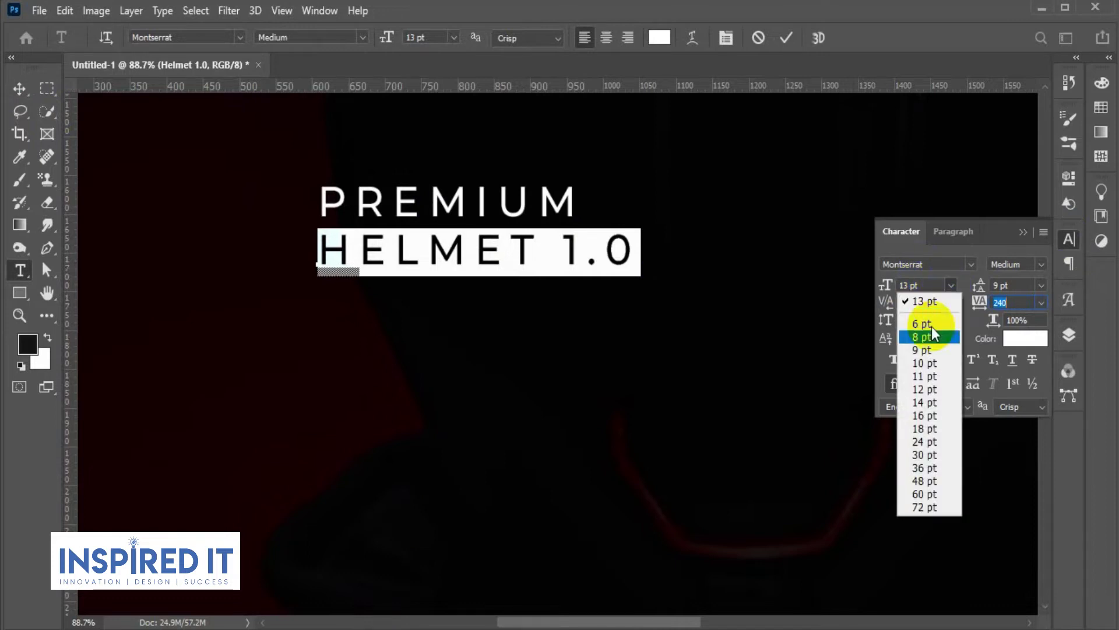
click(927, 415)
click(1041, 264)
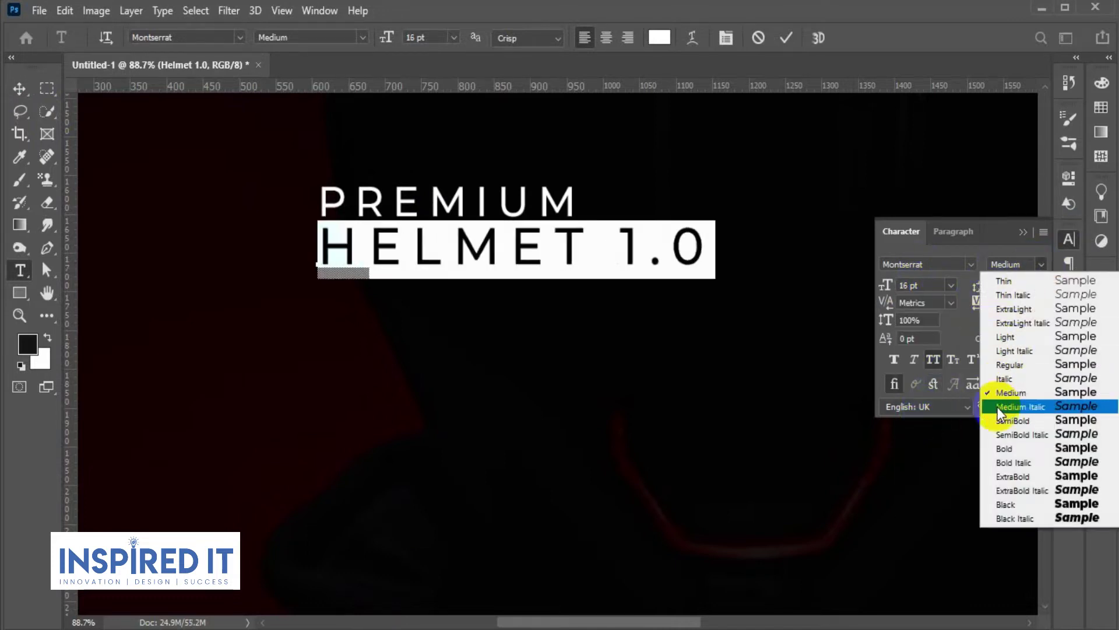
click(1007, 446)
click(1008, 301)
text(40)
key(Return)
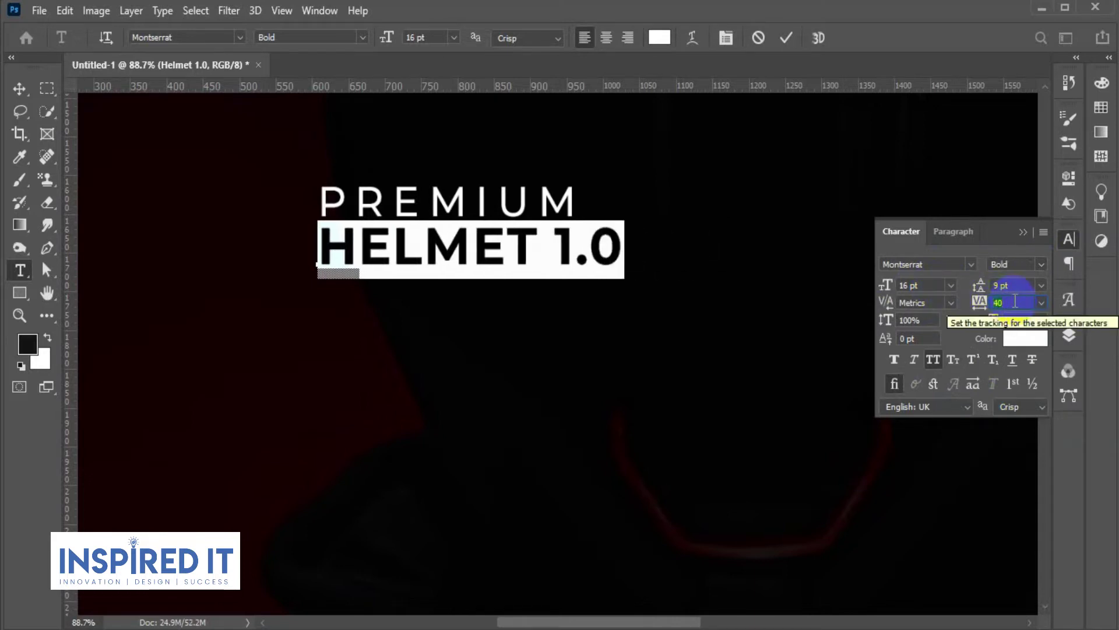
click(1068, 239)
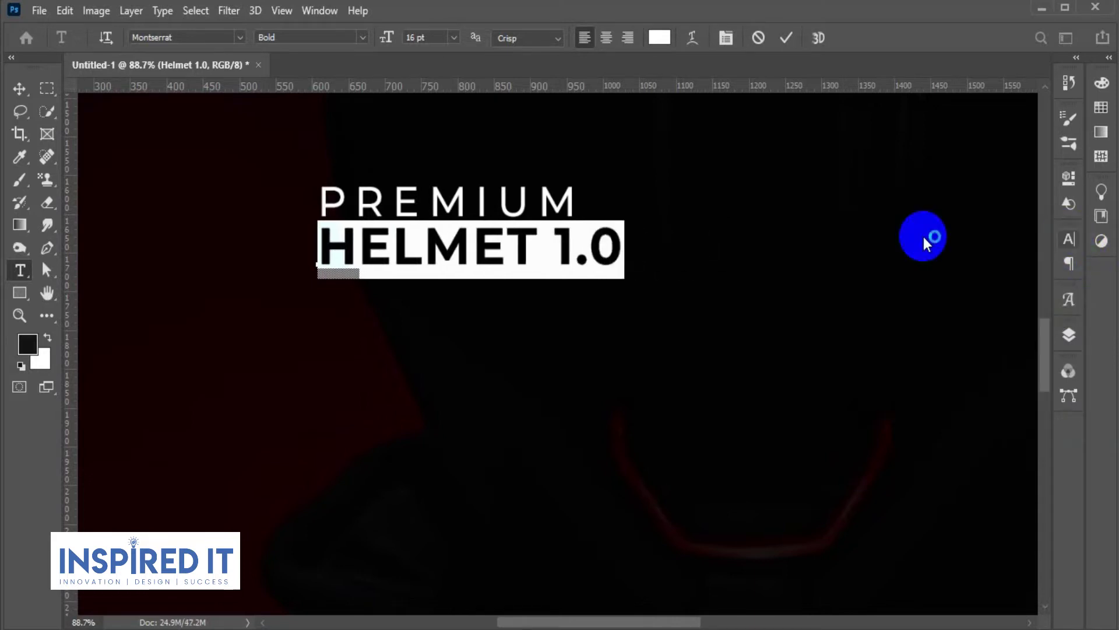
Set the PREMIUM title layer's font size to 10 pt
click(19, 87)
scroll(393, 413, down, 5)
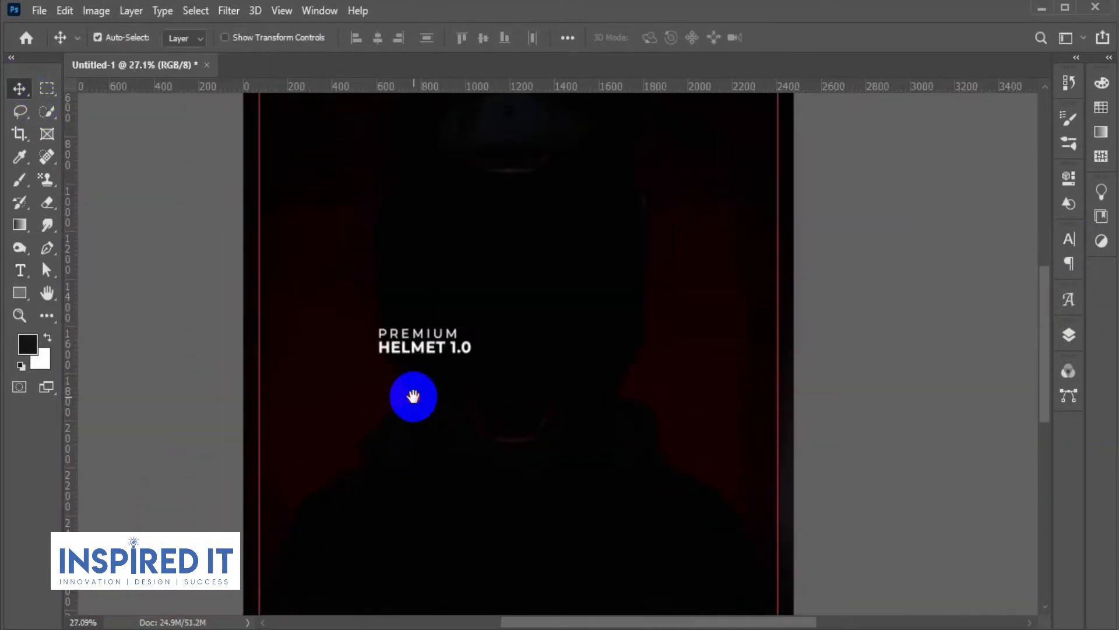
scroll(449, 361, up, 4)
scroll(450, 325, up, 2)
click(457, 267)
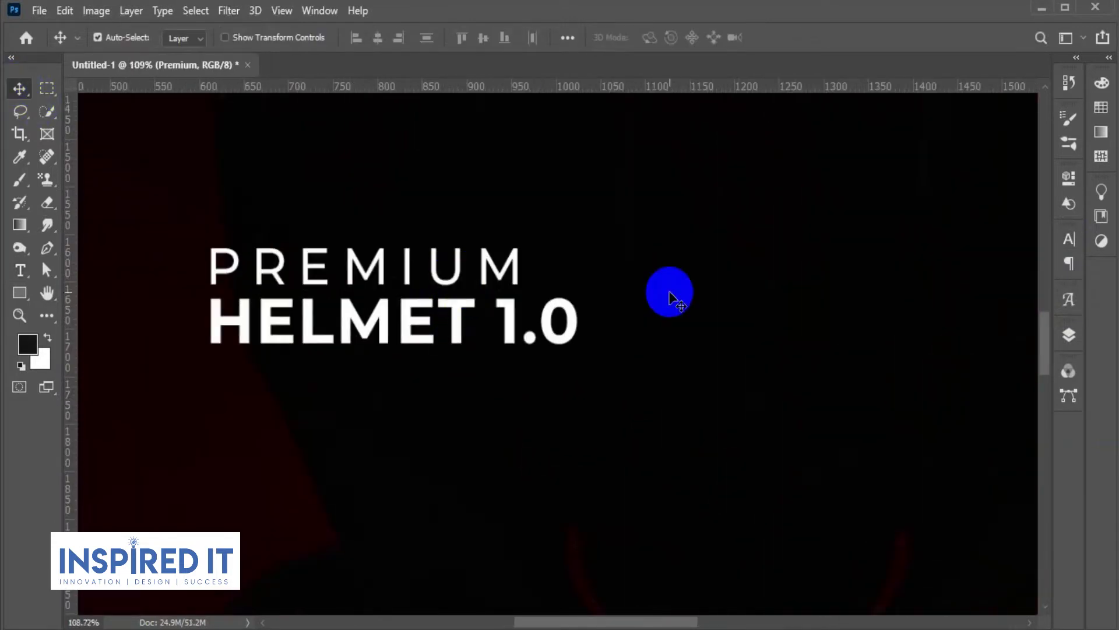
click(1066, 240)
text(10)
key(Return)
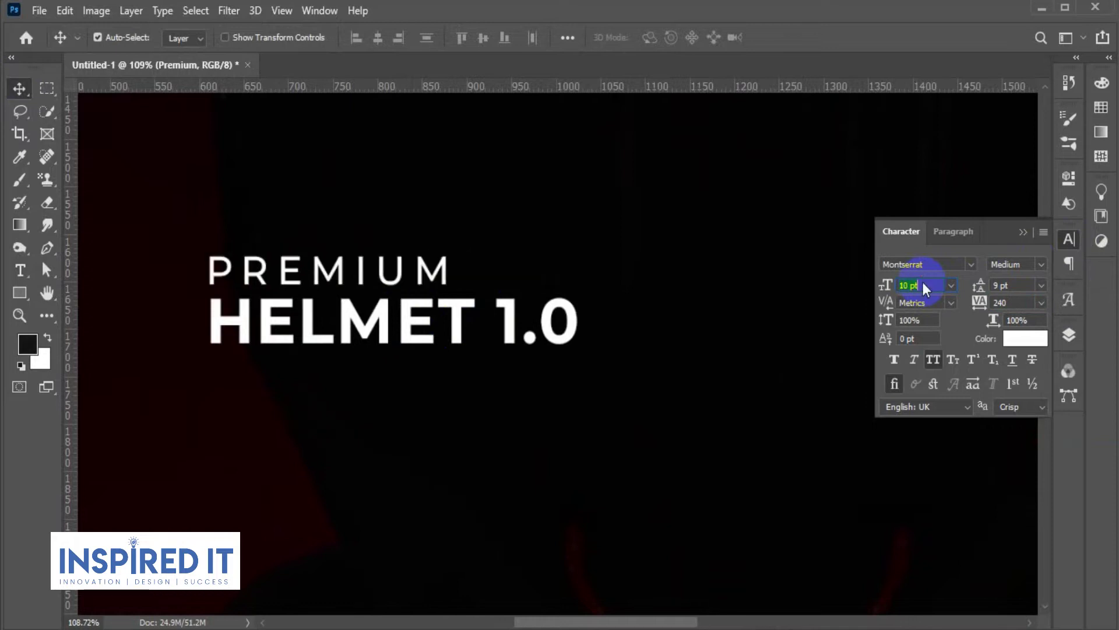
click(1067, 240)
scroll(552, 300, down, 2)
click(207, 187)
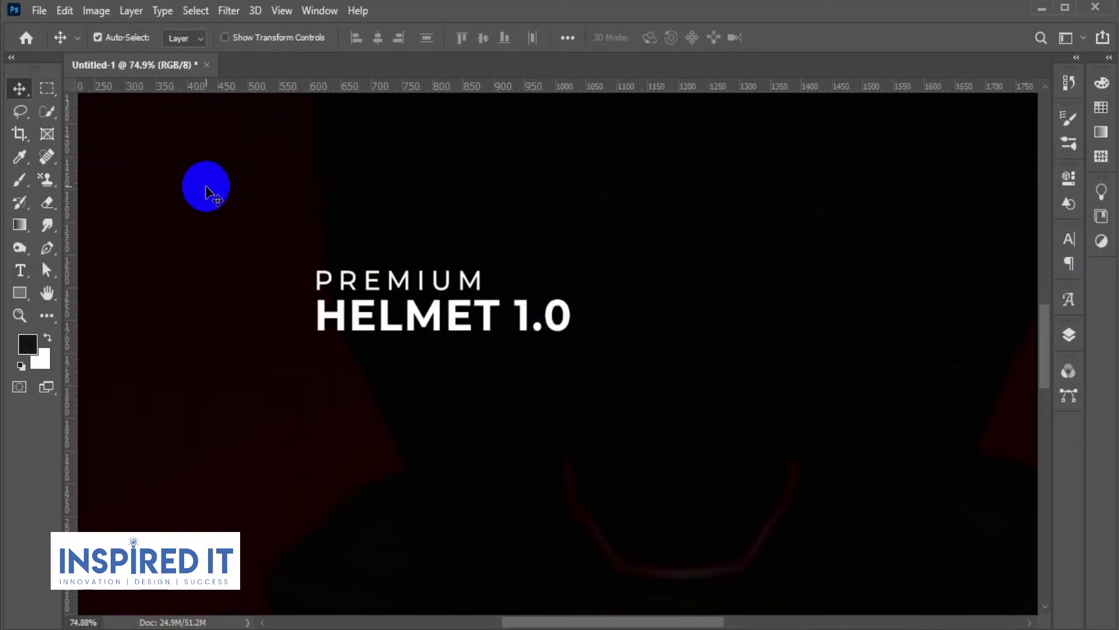
Select HELMET 1.0 with PREMIUM and align their left edges
scroll(544, 370, down, 3)
scroll(544, 367, down, 2)
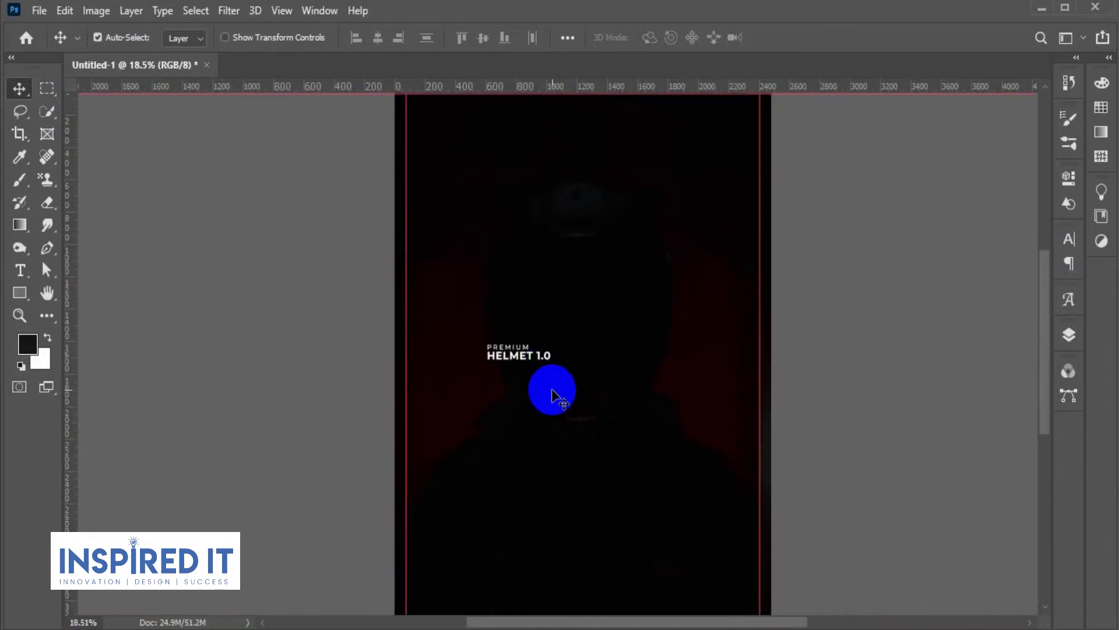
scroll(507, 357, up, 3)
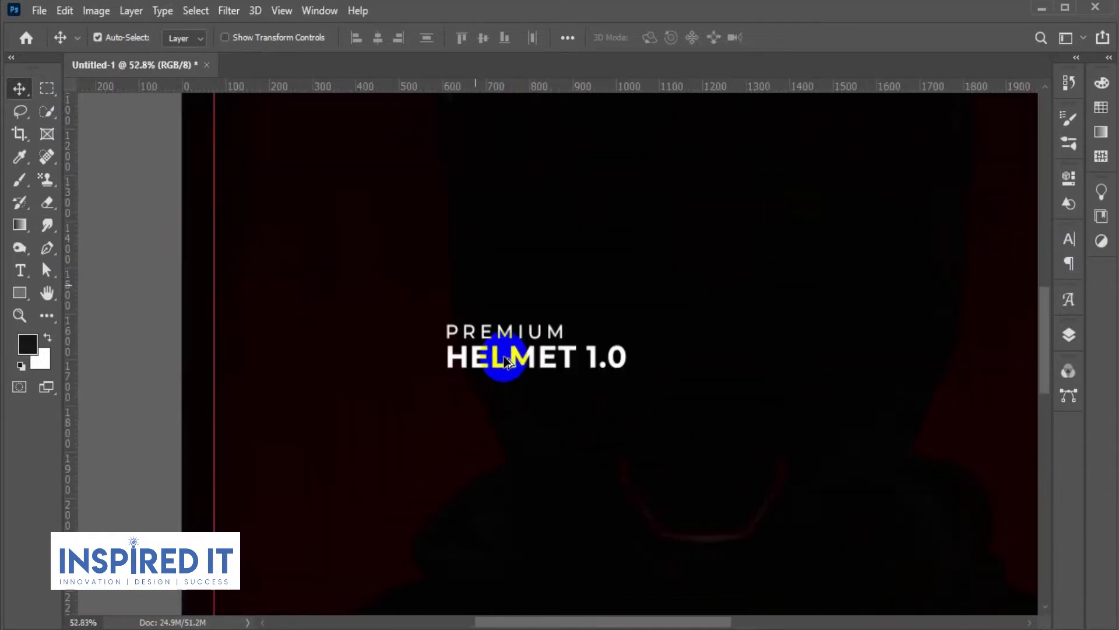
scroll(483, 373, up, 3)
click(494, 368)
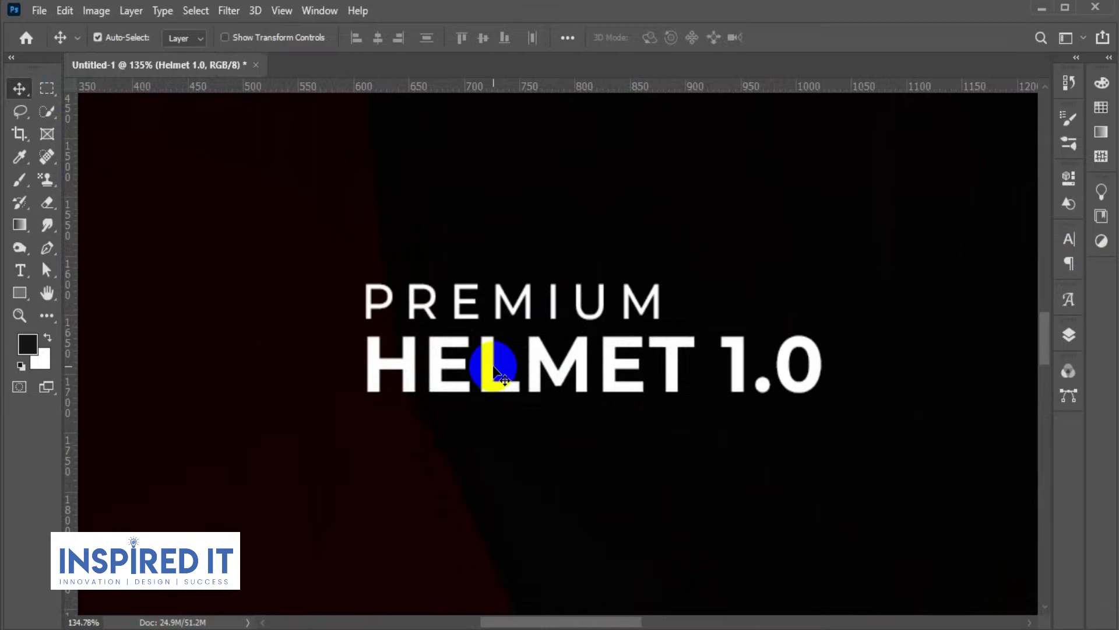
click(449, 289)
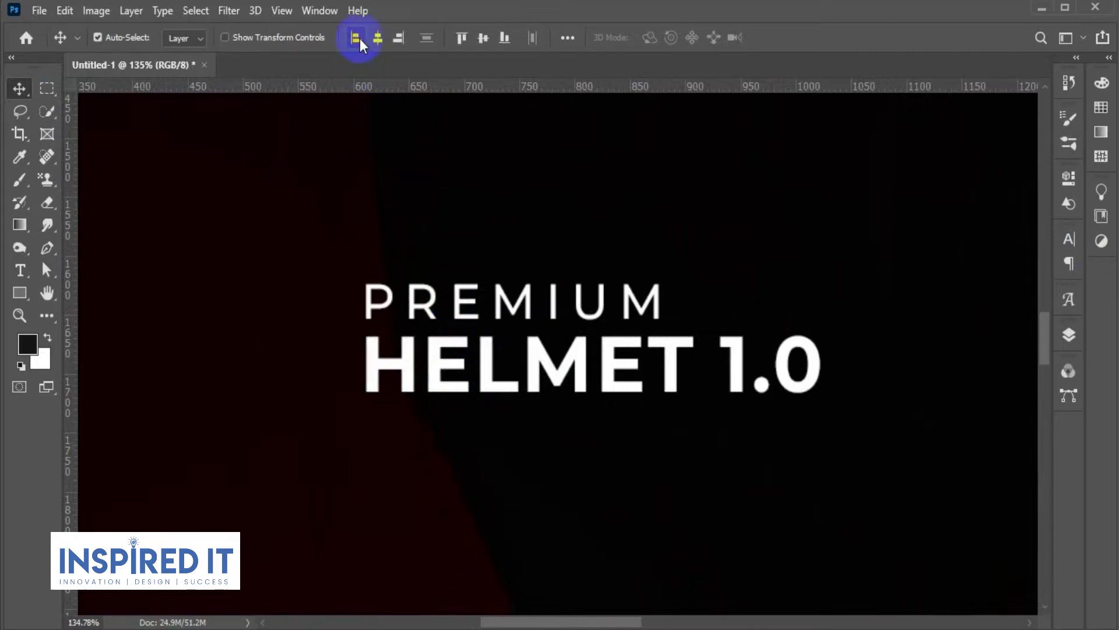
scroll(520, 457, down, 2)
scroll(522, 457, down, 3)
click(513, 439)
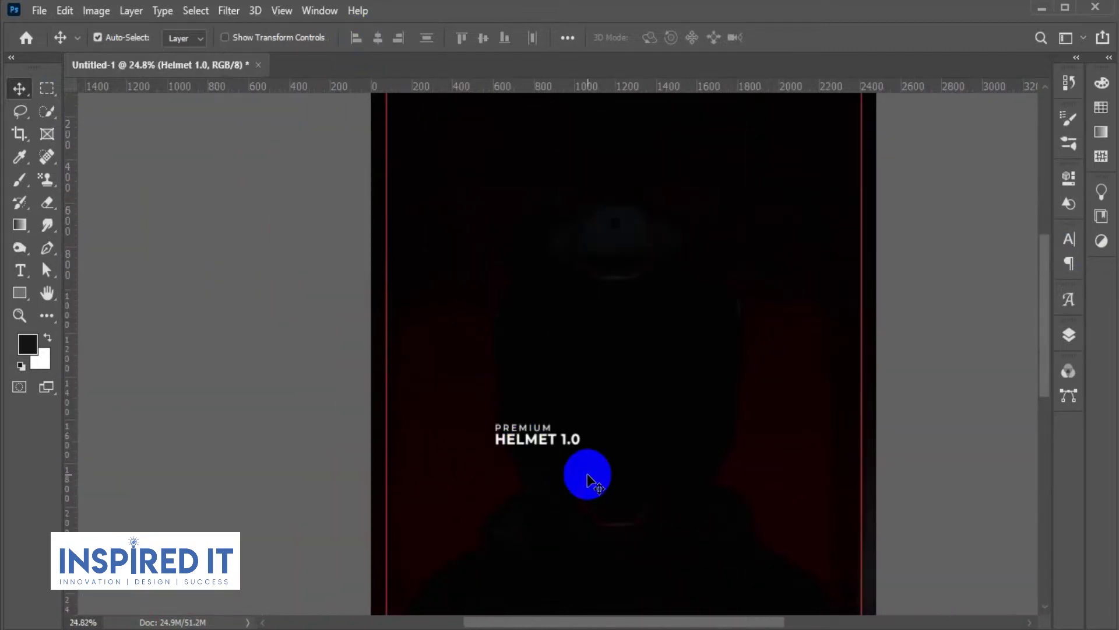
mouse_move(586, 475)
mouse_down()
mouse_move(553, 467)
mouse_move(457, 400)
mouse_move(503, 388)
mouse_up()
scroll(484, 373, up, 5)
click(475, 352)
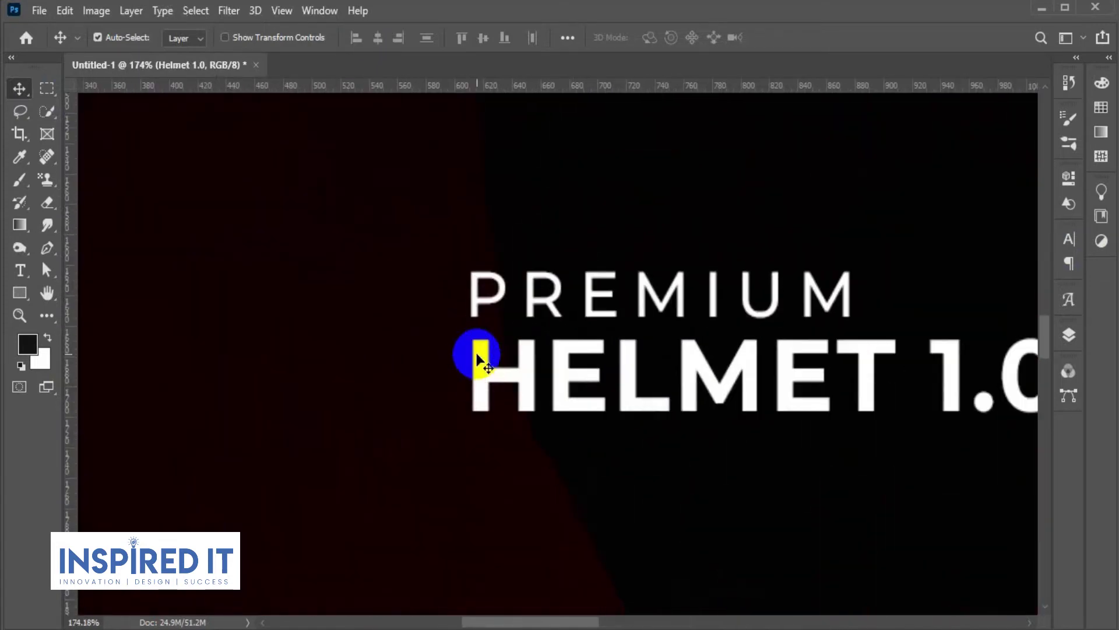
click(457, 280)
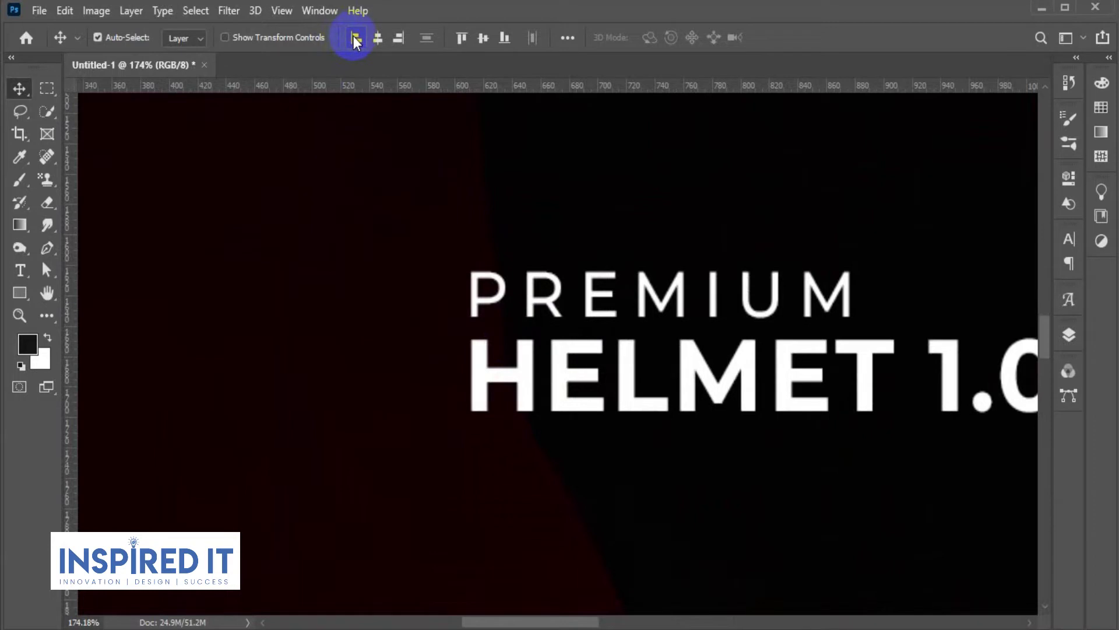
scroll(439, 437, down, 1)
scroll(447, 433, down, 3)
scroll(446, 432, down, 4)
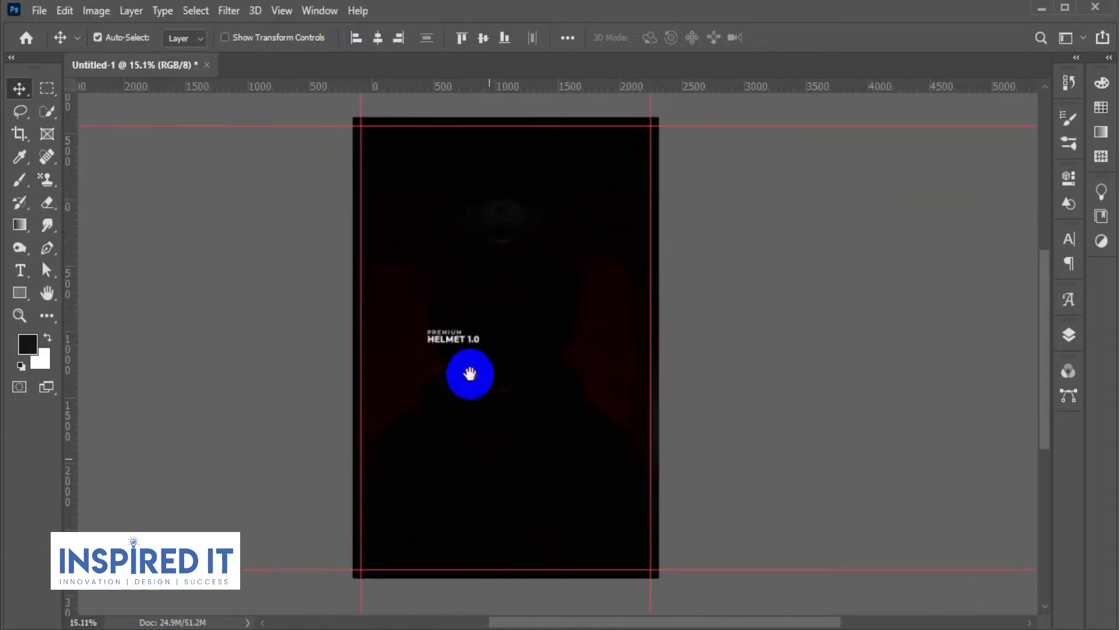
Group the Helmet 1.0 and Premium layers into a group named 'text'
click(1068, 334)
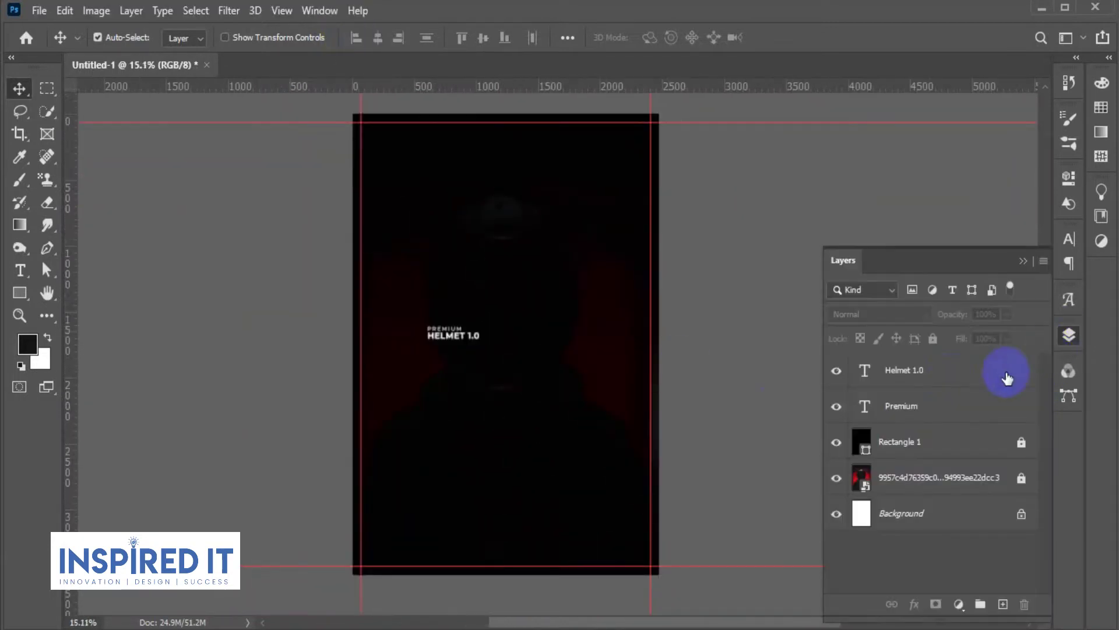
click(941, 373)
ctrl+click(925, 415)
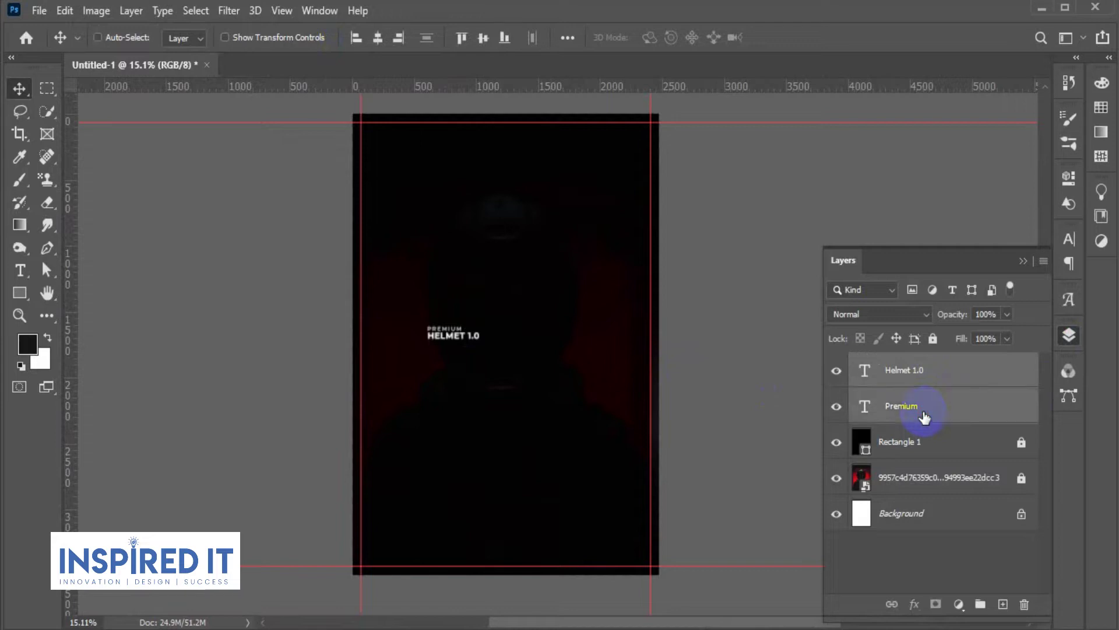
key(ctrl+g)
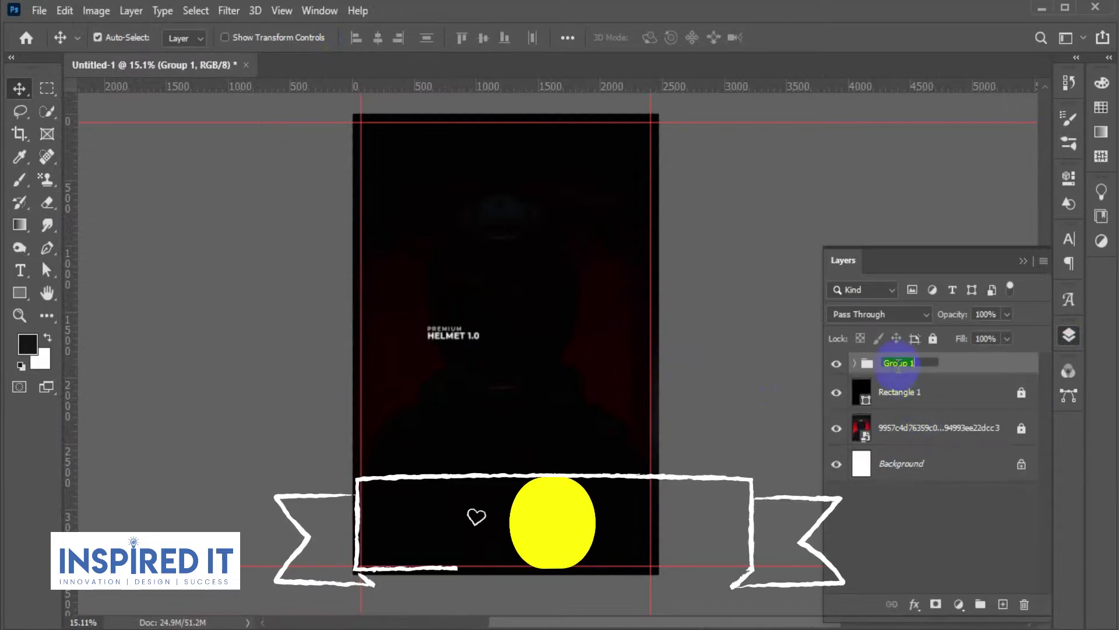
text(text)
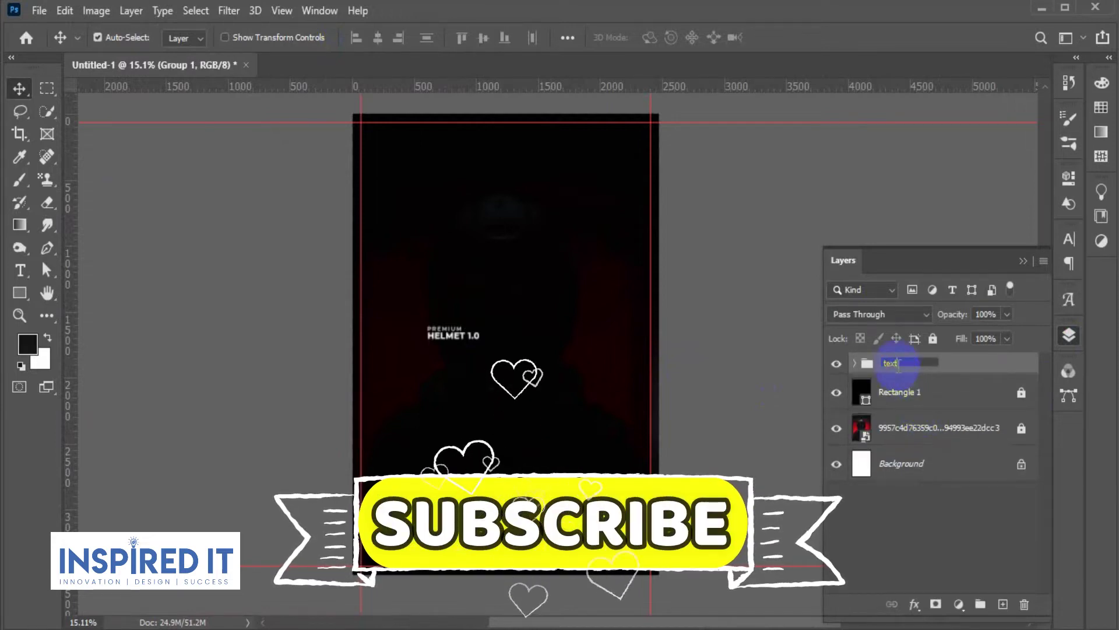
key(Return)
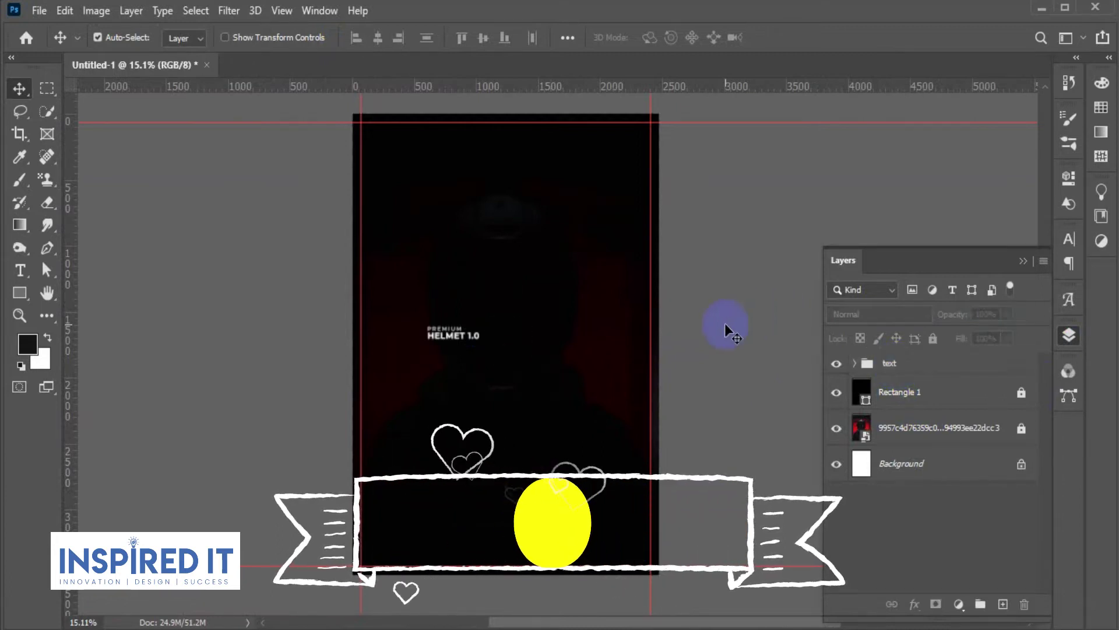
Move the 'text' group left to the poster's left guide
click(873, 367)
key(ctrl+t)
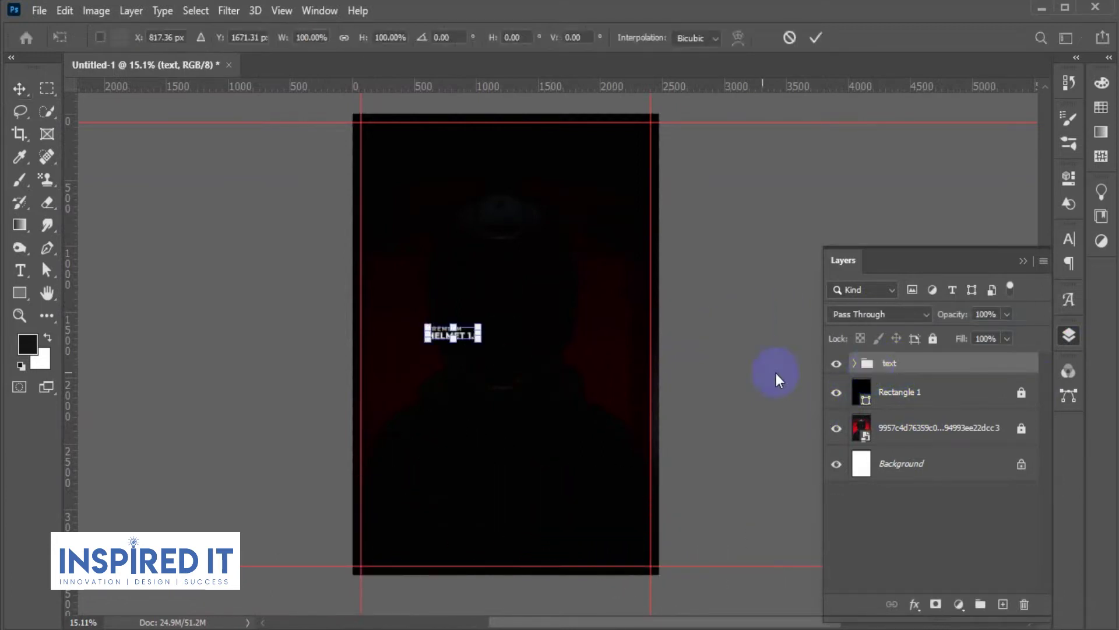
drag(470, 338, 408, 314)
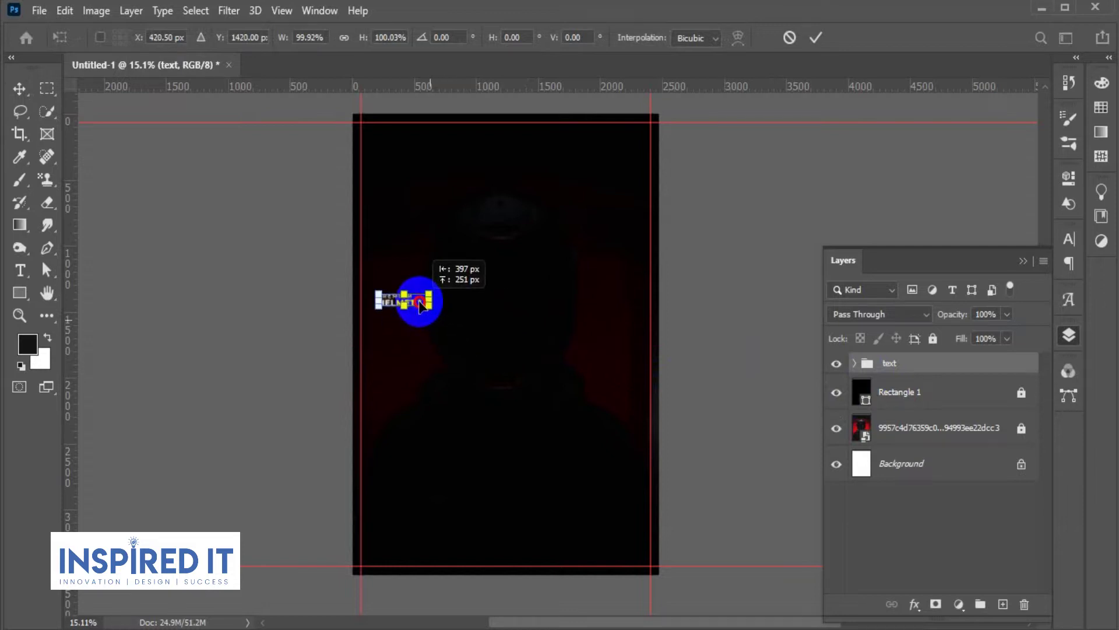
key(Return)
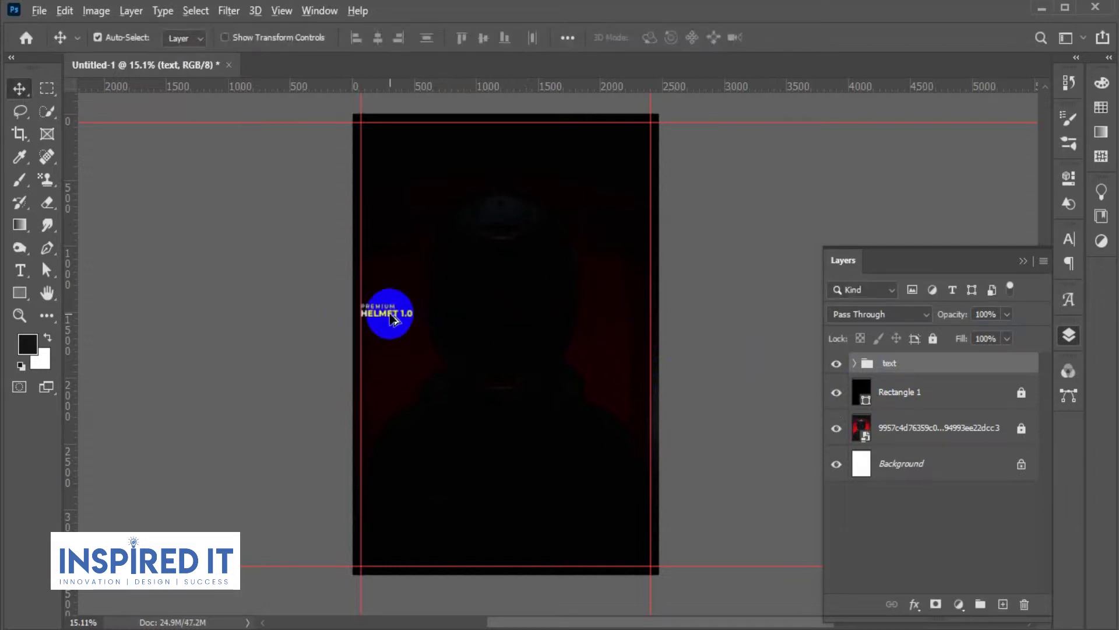
scroll(353, 315, up, 2)
scroll(361, 315, up, 1)
scroll(378, 316, down, 1)
scroll(483, 332, down, 1)
click(706, 365)
click(895, 373)
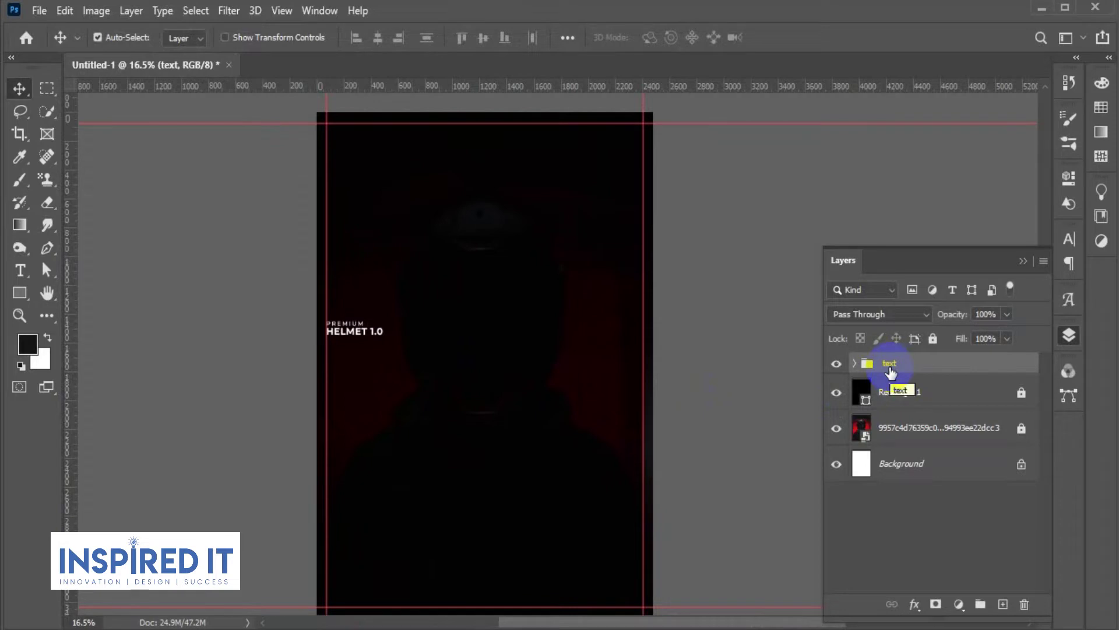
click(696, 373)
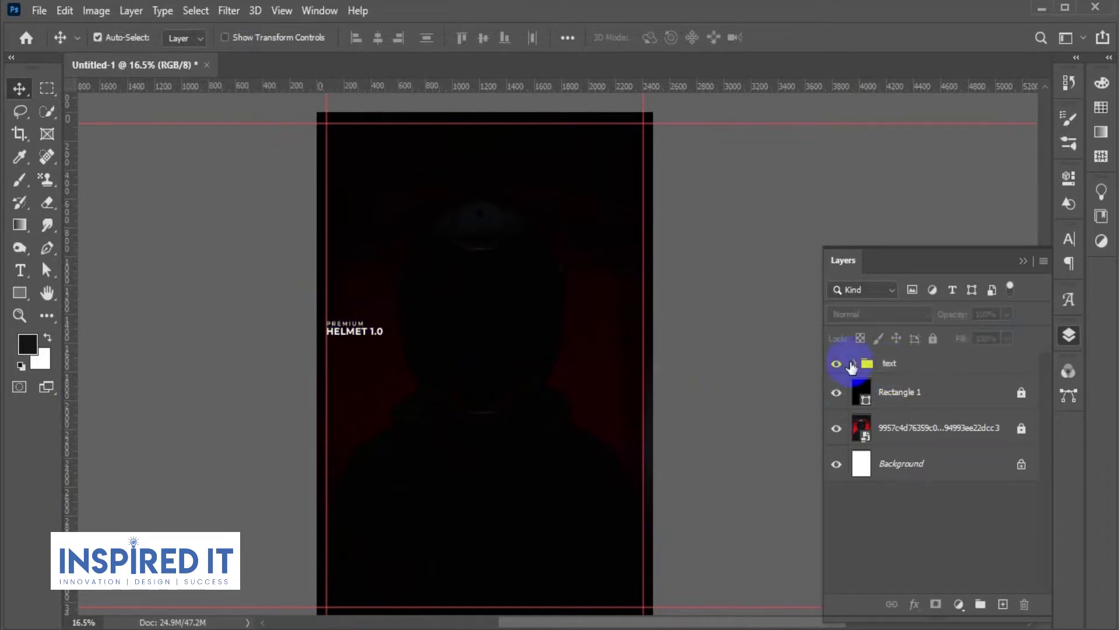
Duplicate the 'text' group and move the first copy to the poster's centre
click(945, 374)
key(ctrl+j)
key(ctrl+j)
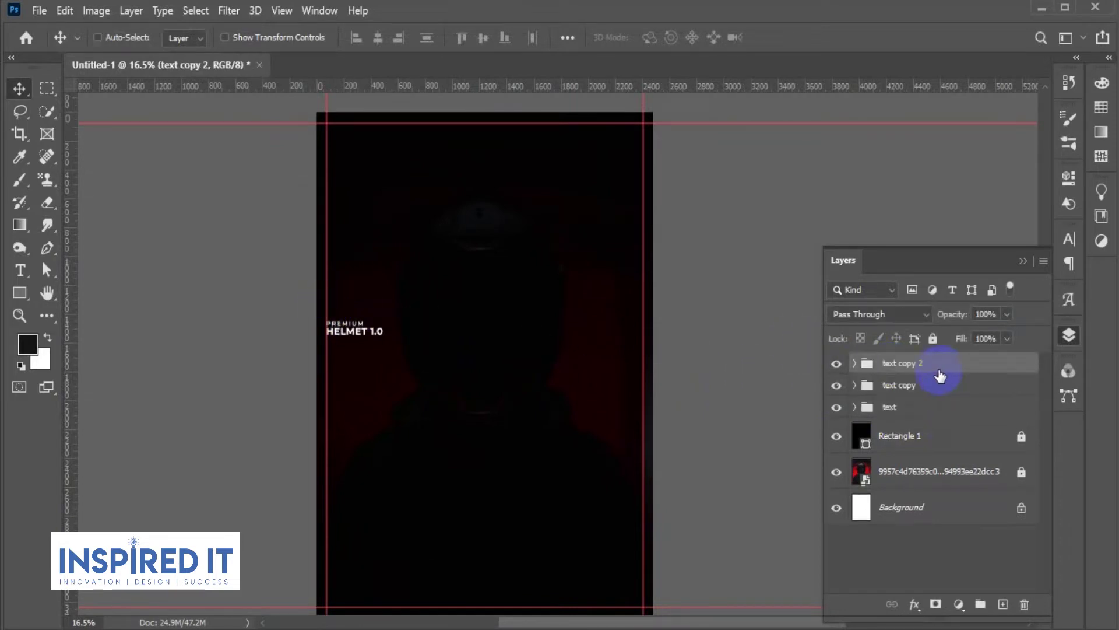
click(915, 392)
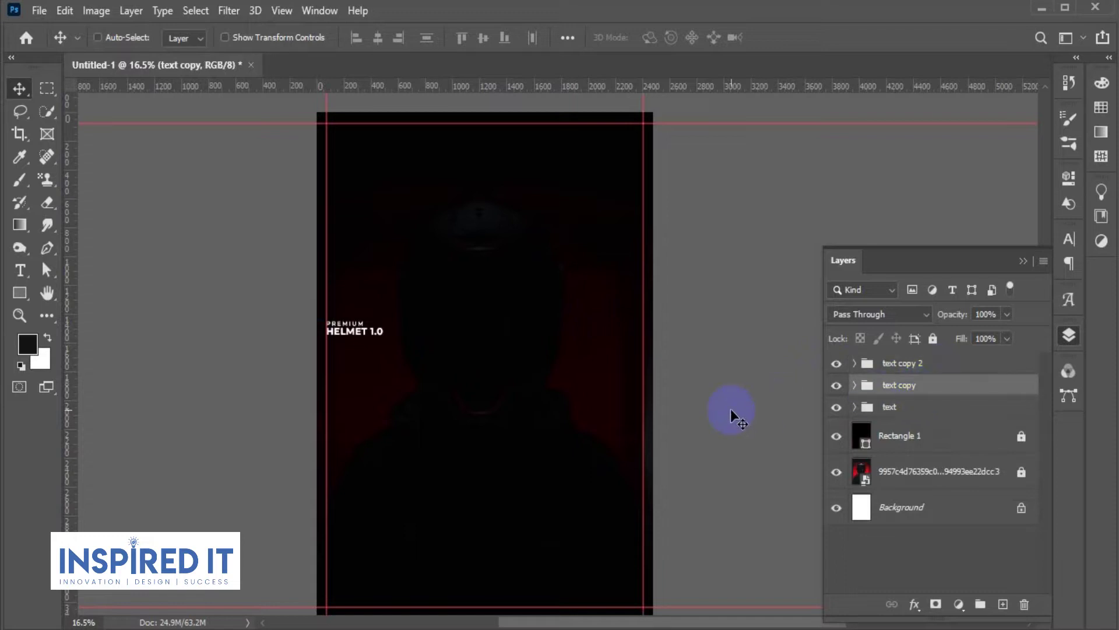
key(ctrl+t)
drag(368, 332, 487, 333)
key(Return)
Move the 'text copy 2' group to the poster's right edge
click(915, 363)
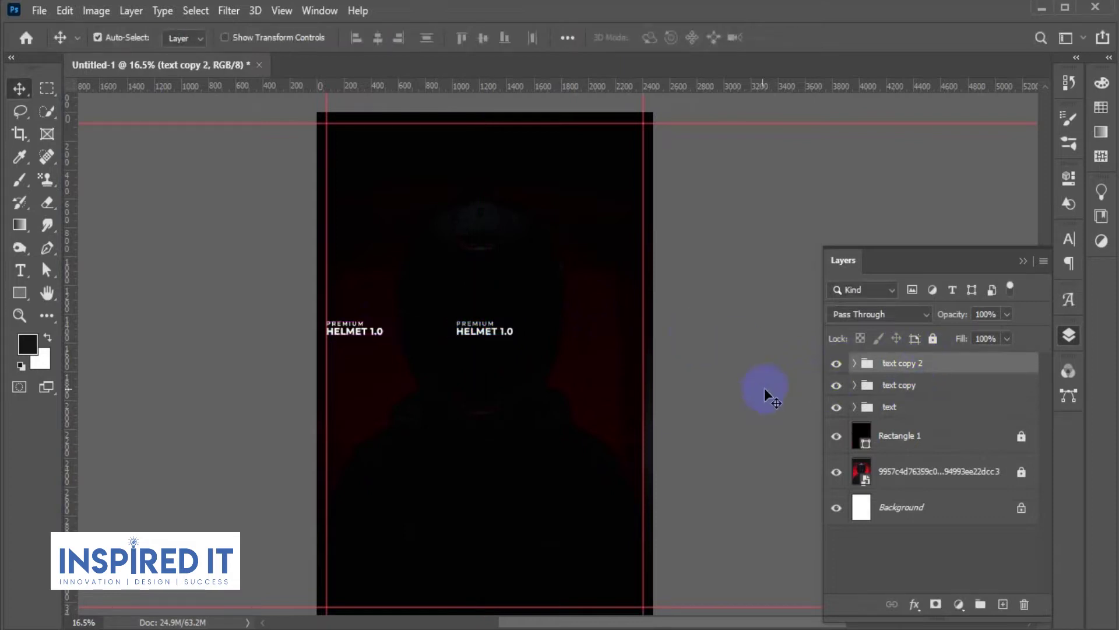
key(ctrl+t)
drag(370, 331, 631, 339)
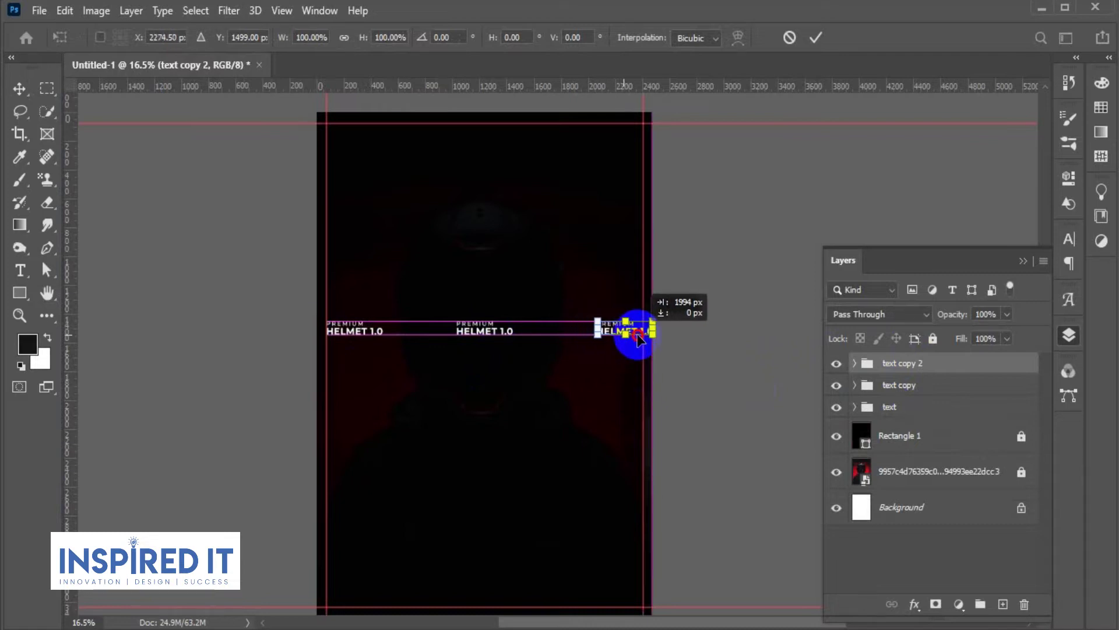
key(Return)
ctrl+click(915, 363)
Select all three title groups and review the alignment and distribution options
shift+click(906, 409)
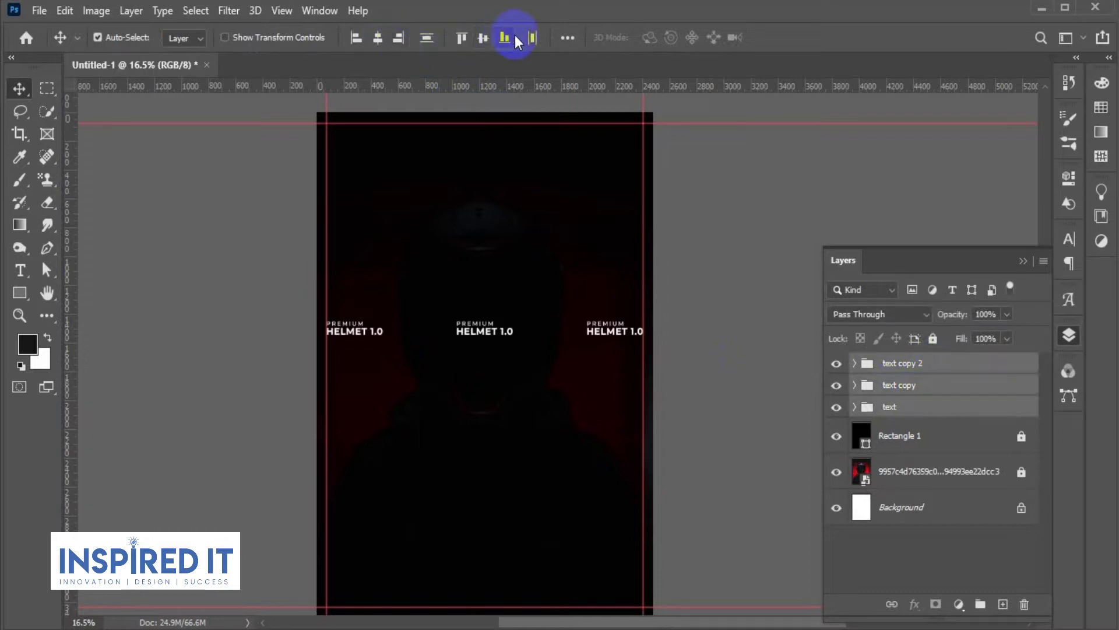
click(574, 39)
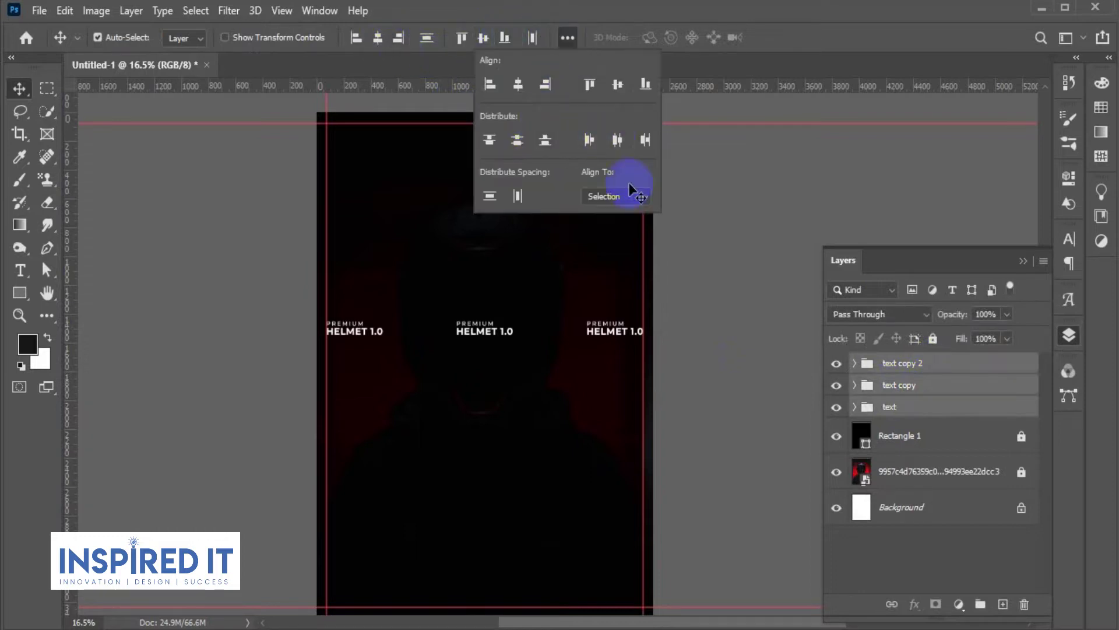
click(744, 337)
scroll(700, 350, up, 2)
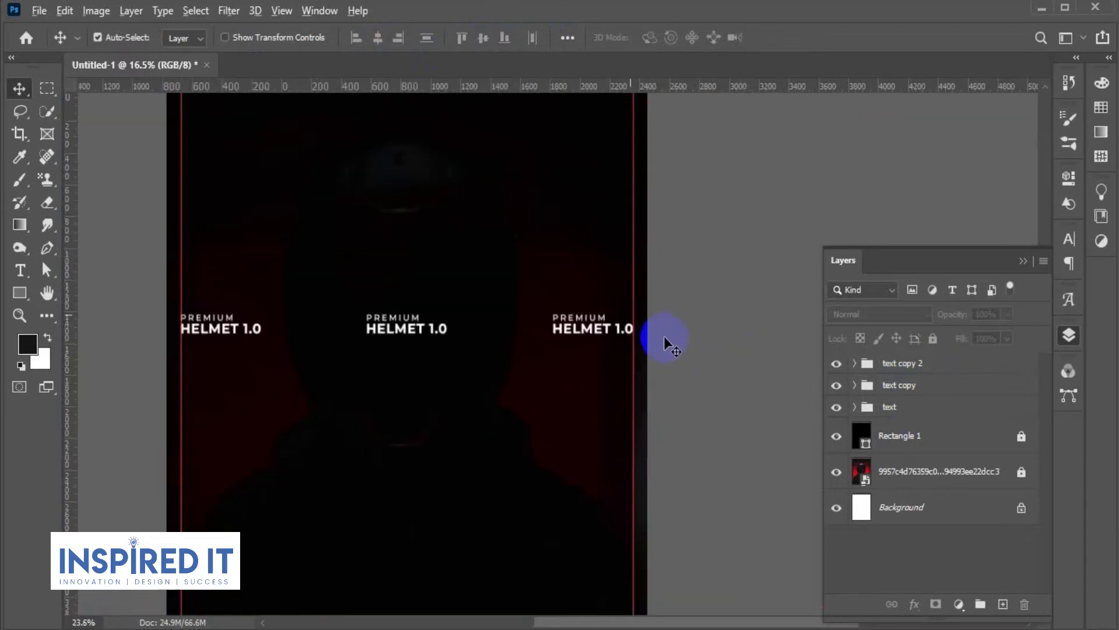
scroll(668, 333, up, 4)
scroll(674, 337, up, 2)
scroll(548, 310, up, 2)
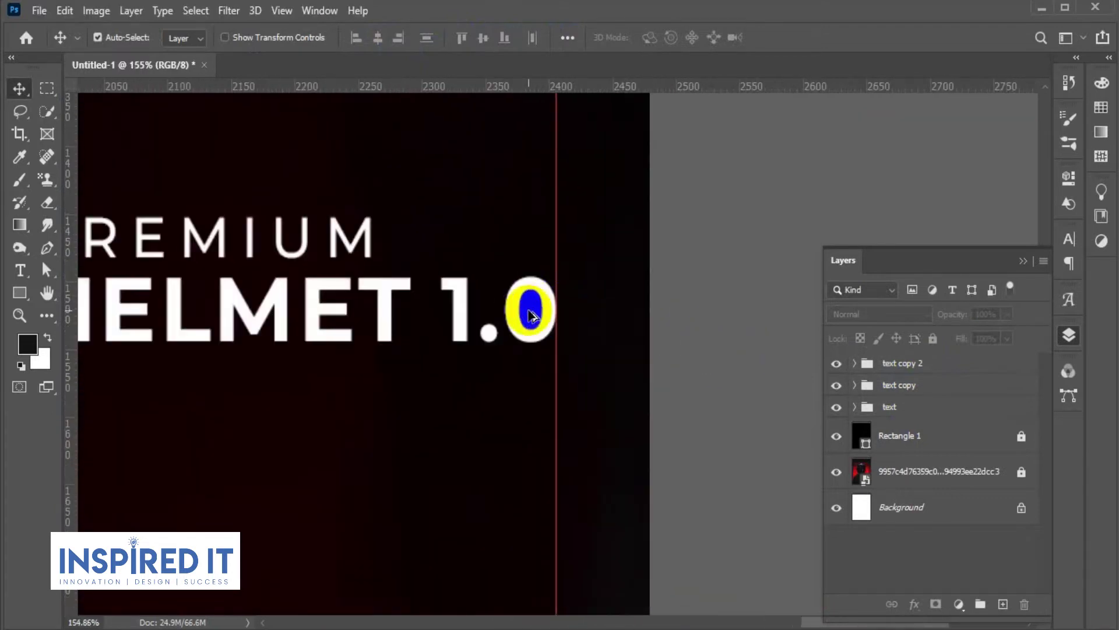
Select the right title's HELMET 1.0 and Premium layers and apply an alignment option
click(528, 308)
shift+click(369, 239)
click(398, 38)
scroll(689, 333, down, 4)
Select HELMET 1.0 and Premium and align their horizontal centres
scroll(689, 332, down, 2)
scroll(700, 347, down, 1)
scroll(671, 353, down, 2)
click(655, 358)
click(1061, 335)
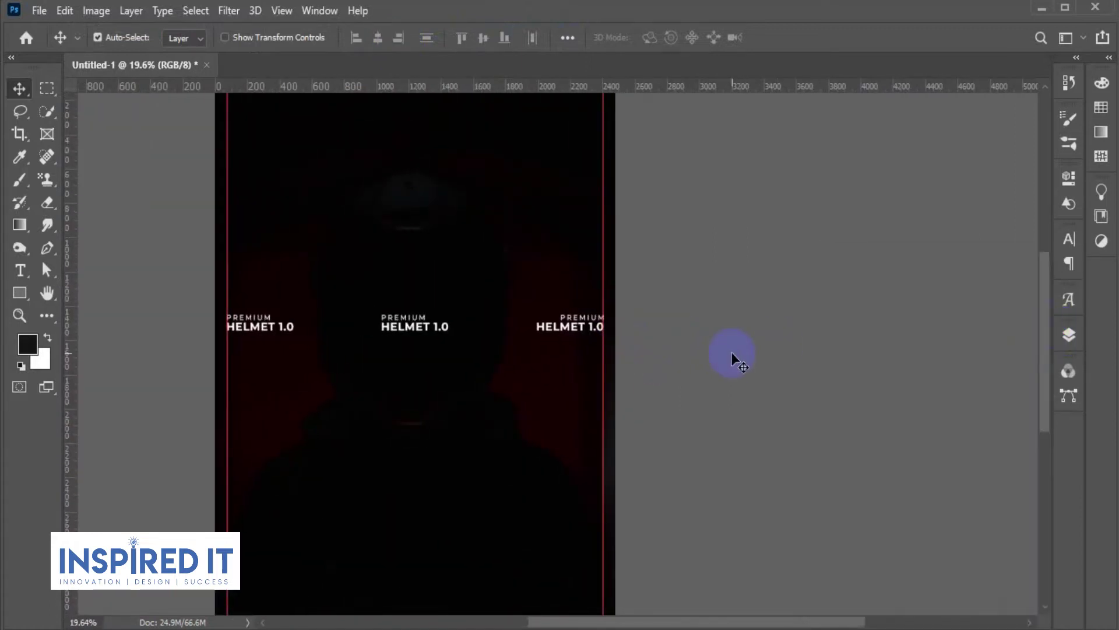
scroll(503, 350, up, 5)
scroll(388, 312, up, 3)
scroll(419, 338, up, 1)
click(452, 315)
shift+click(454, 260)
click(378, 39)
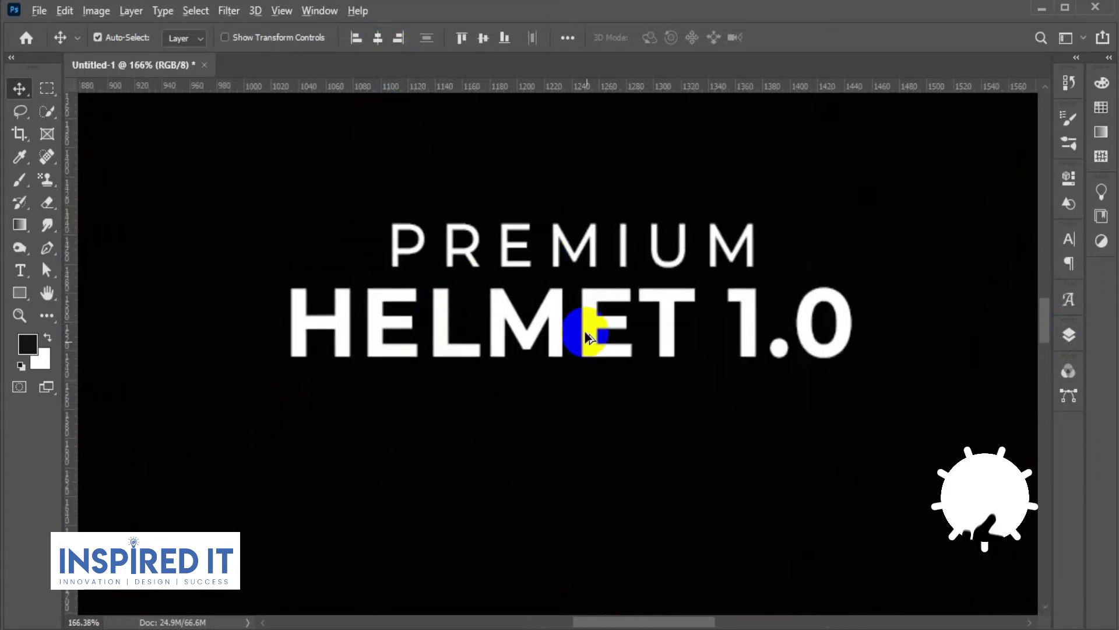
Dismiss an email notification and scroll around to view the three titles
scroll(600, 356, down, 3)
scroll(601, 356, down, 3)
scroll(594, 354, down, 1)
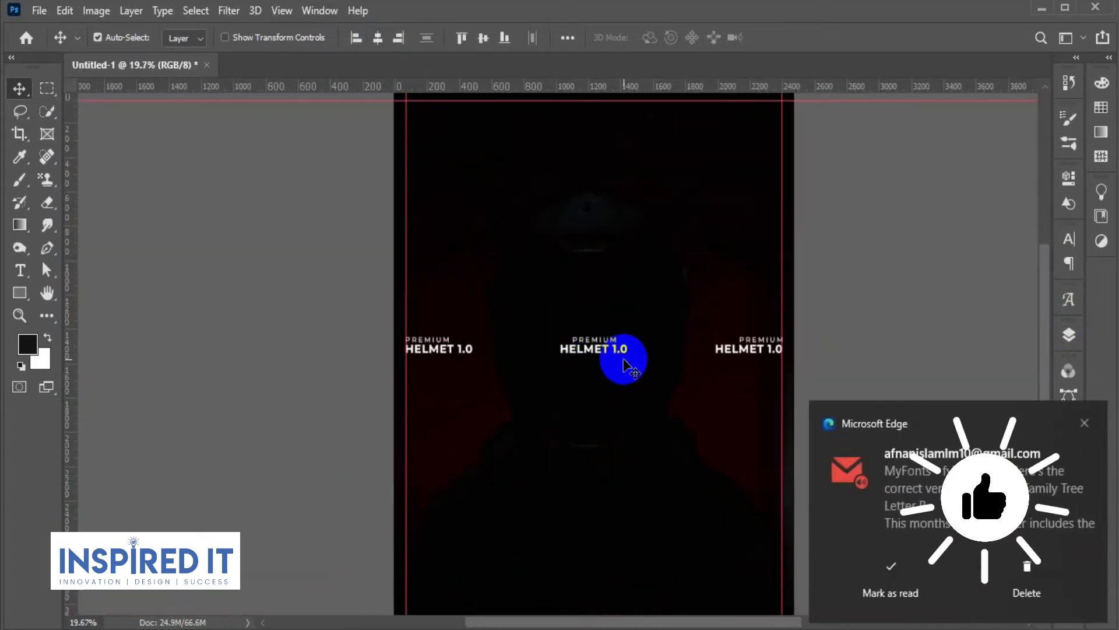
click(1082, 420)
scroll(812, 395, right, 1)
scroll(812, 387, down, 1)
scroll(711, 342, right, 2)
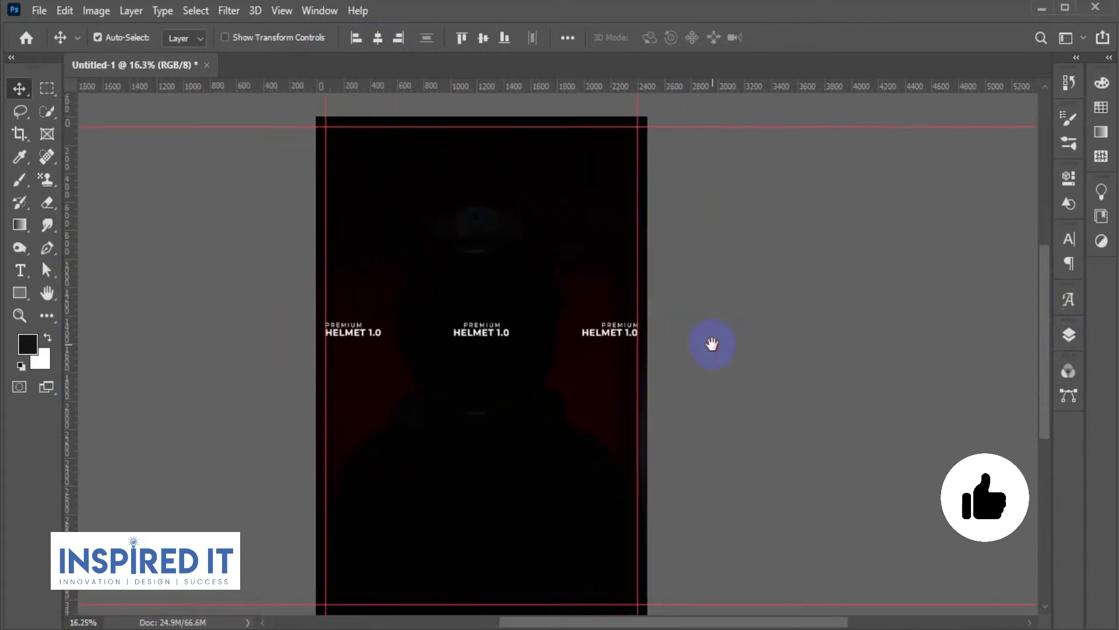
scroll(435, 364, up, 1)
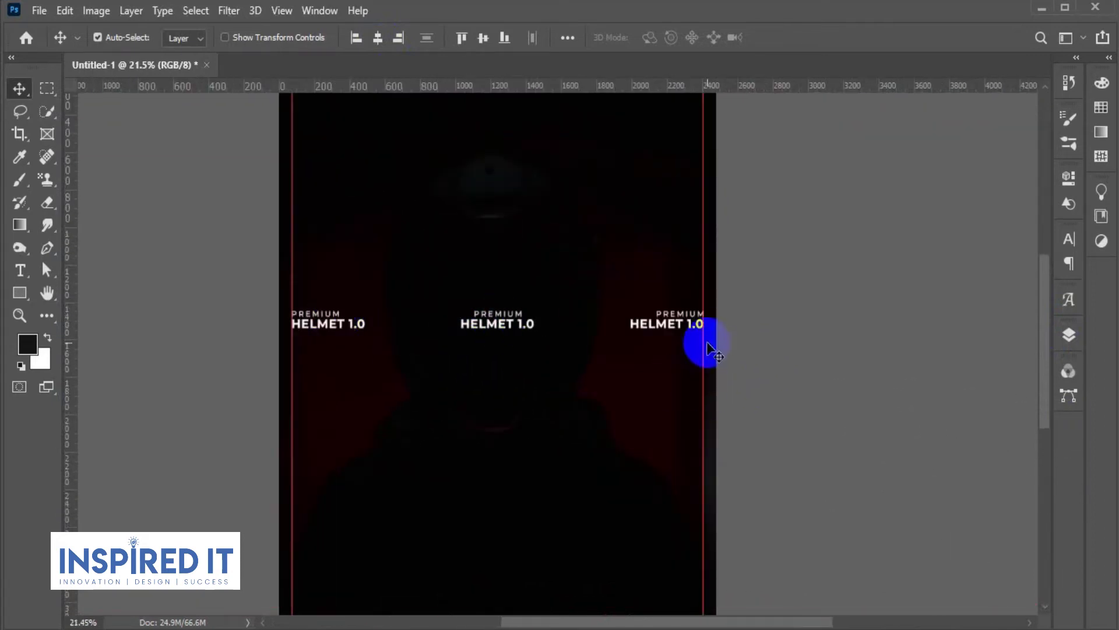
scroll(543, 348, up, 2)
scroll(715, 407, down, 3)
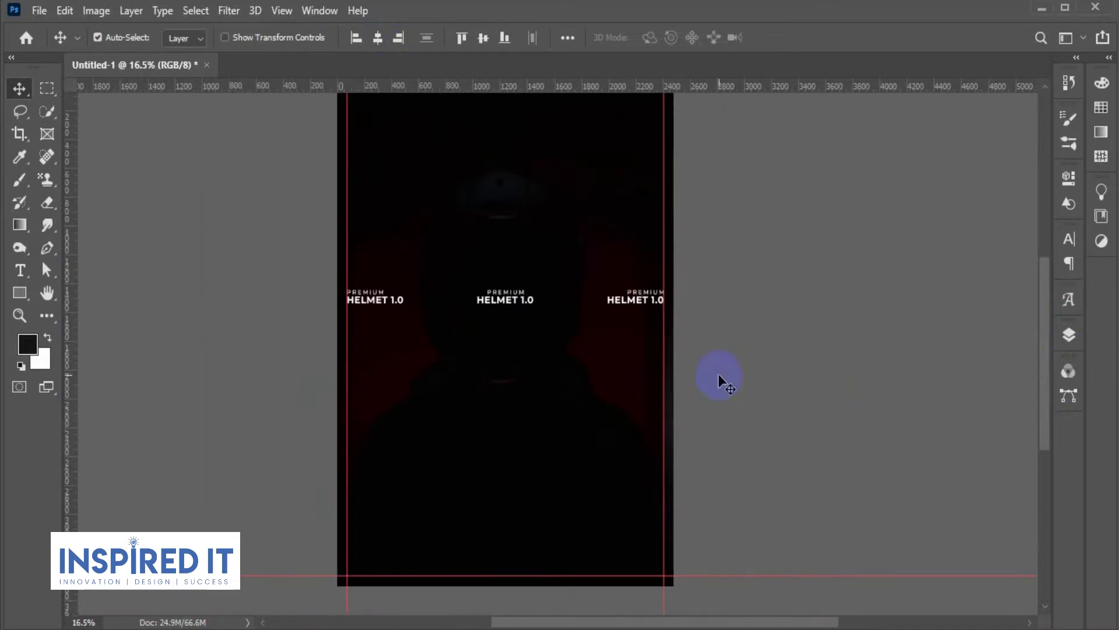
scroll(723, 375, down, 1)
scroll(545, 357, up, 1)
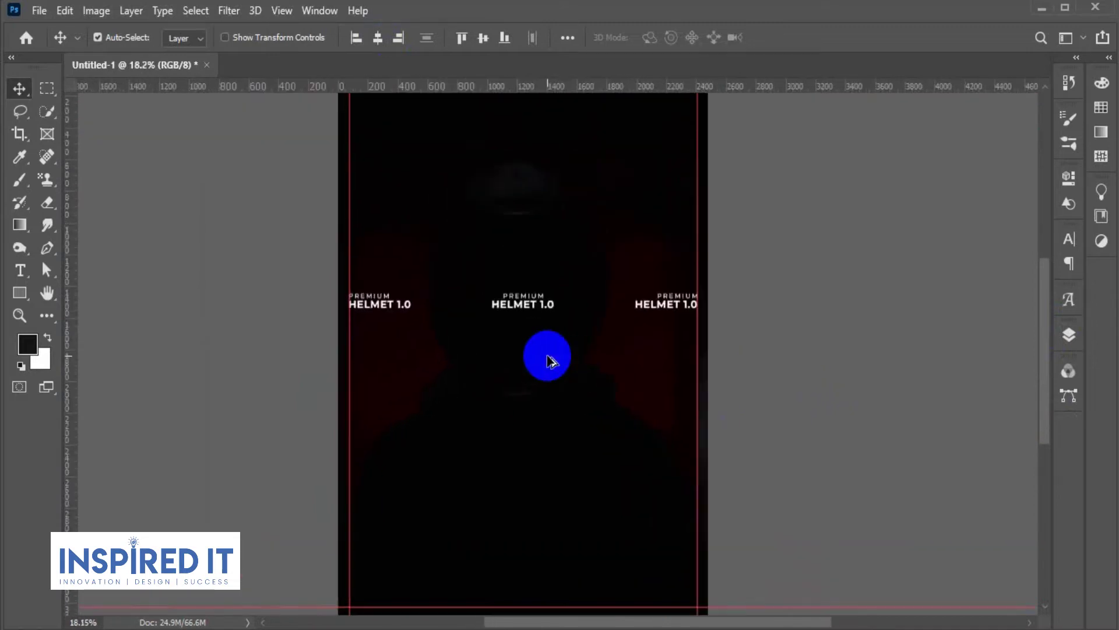
scroll(724, 358, down, 1)
Duplicate the three collapsed title groups and drag the copied row down to the poster bottom
click(1056, 337)
click(861, 367)
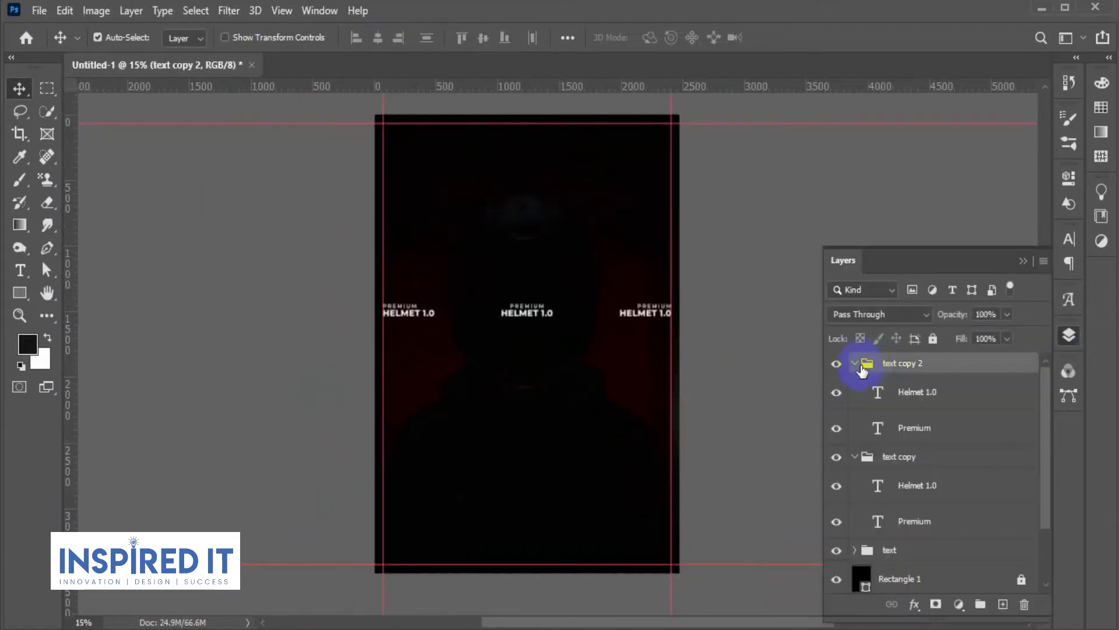
click(855, 363)
click(854, 385)
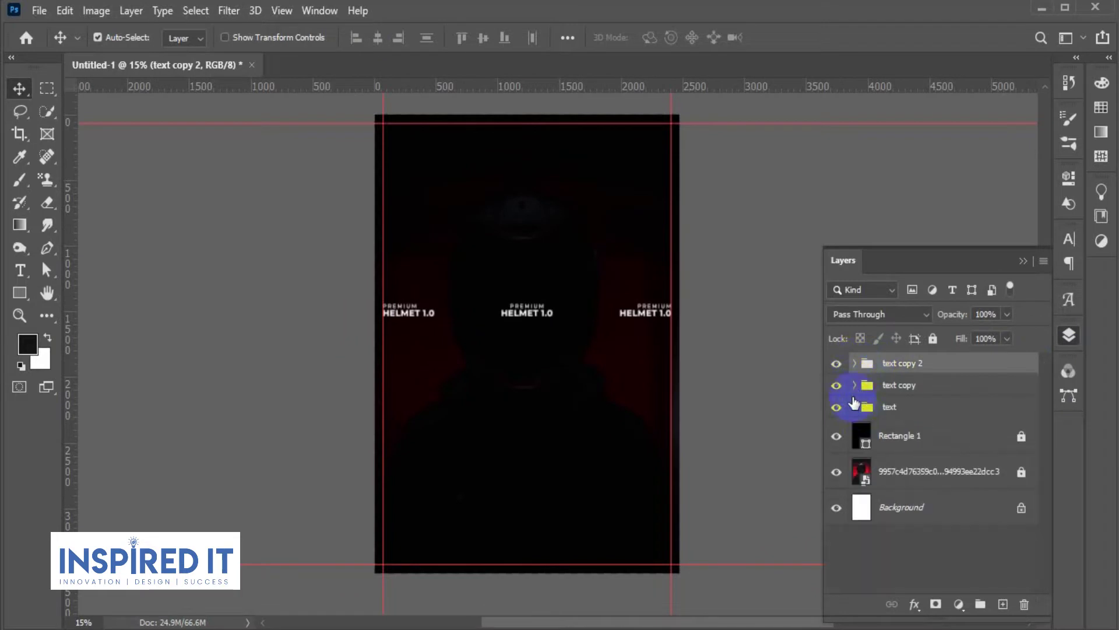
shift+click(892, 411)
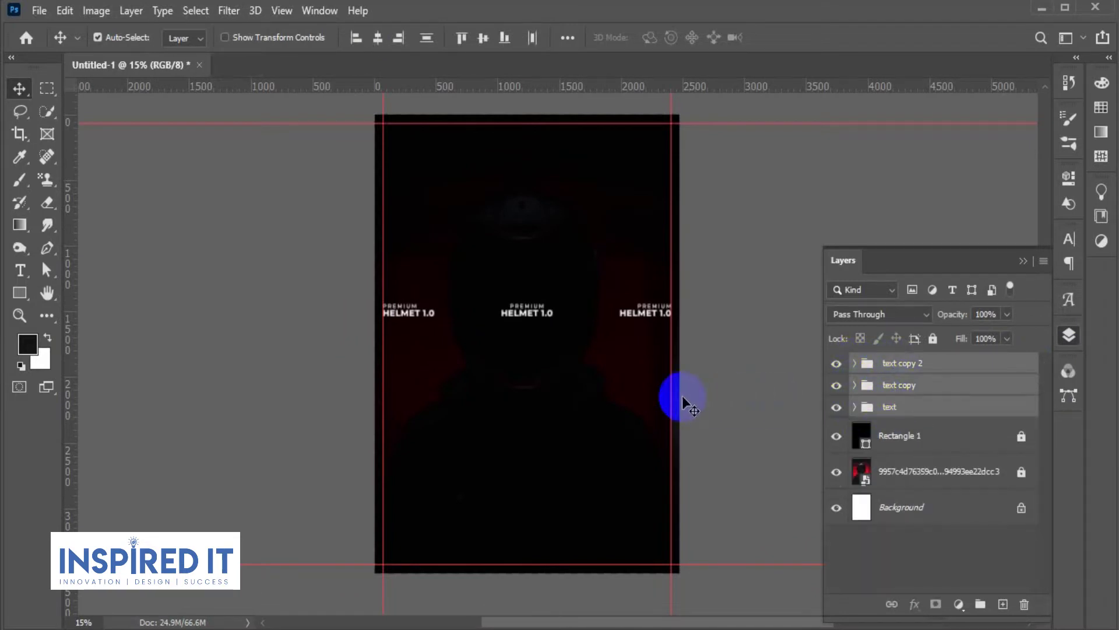
key(ctrl+j)
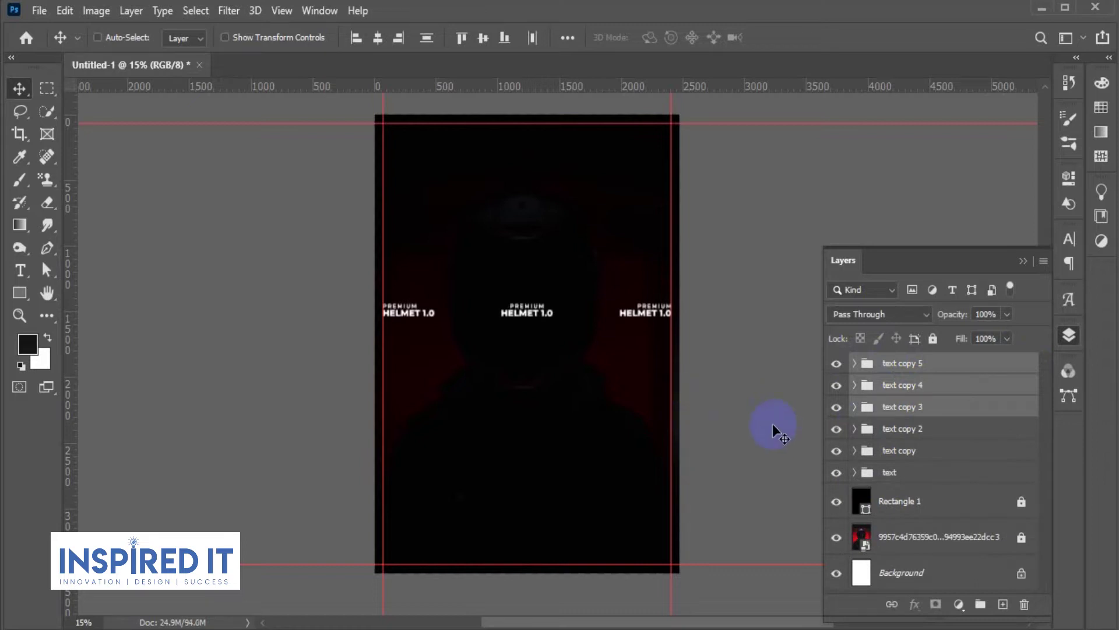
key(ctrl+t)
mouse_move(550, 310)
mouse_down()
mouse_move(542, 554)
mouse_move(543, 540)
mouse_move(569, 562)
mouse_up()
key(Return)
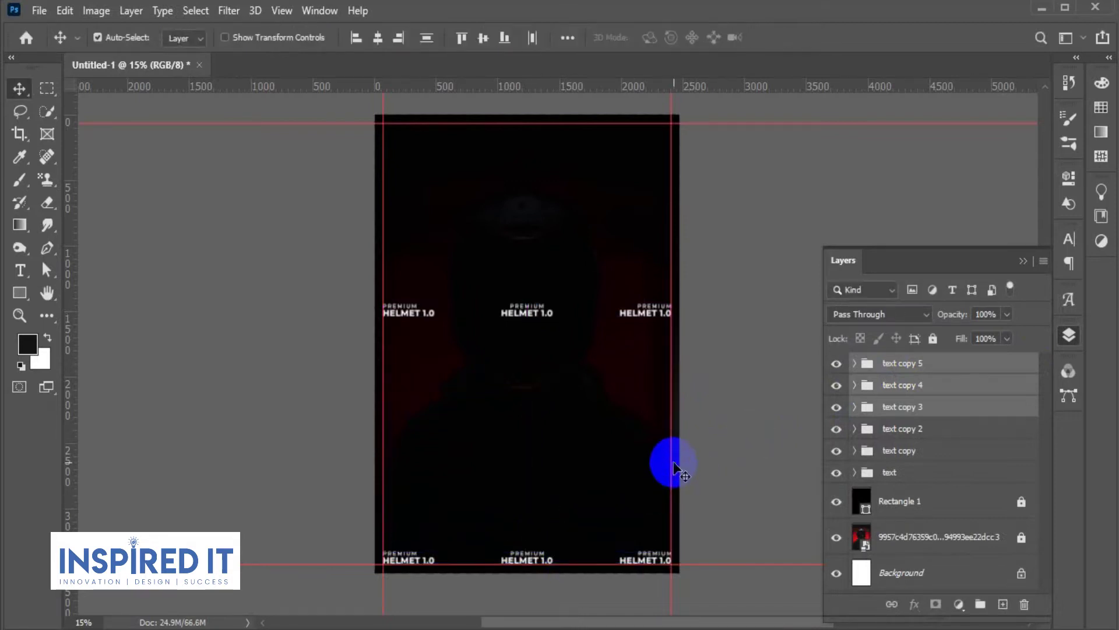
Group the three copied title groups (text copy 3–5) into group '2'
click(739, 420)
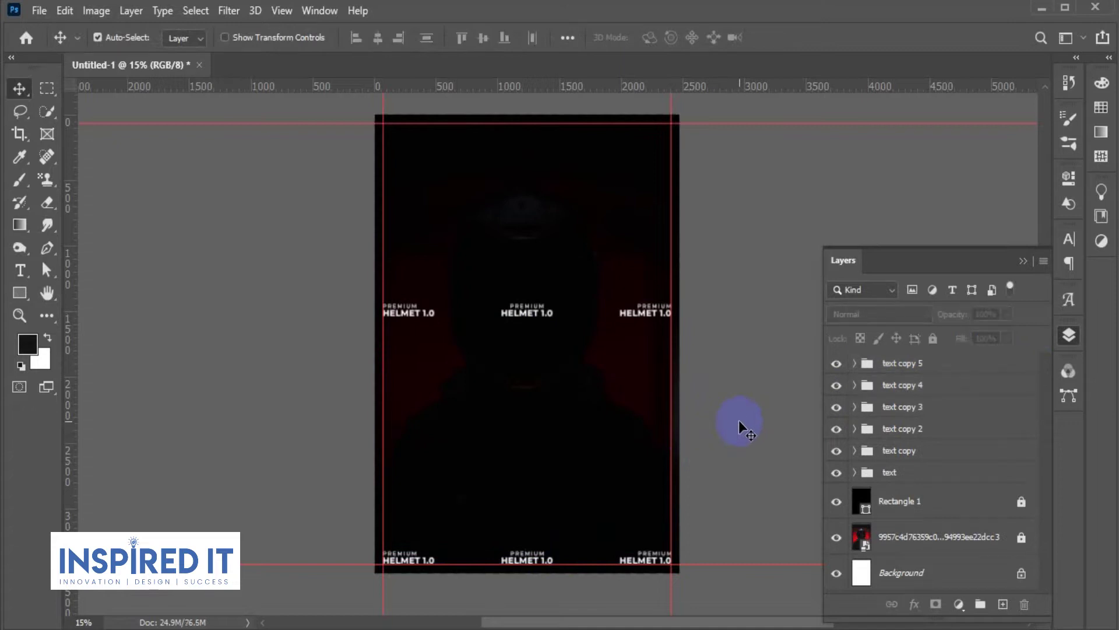
click(907, 365)
shift+click(920, 419)
key(ctrl+g)
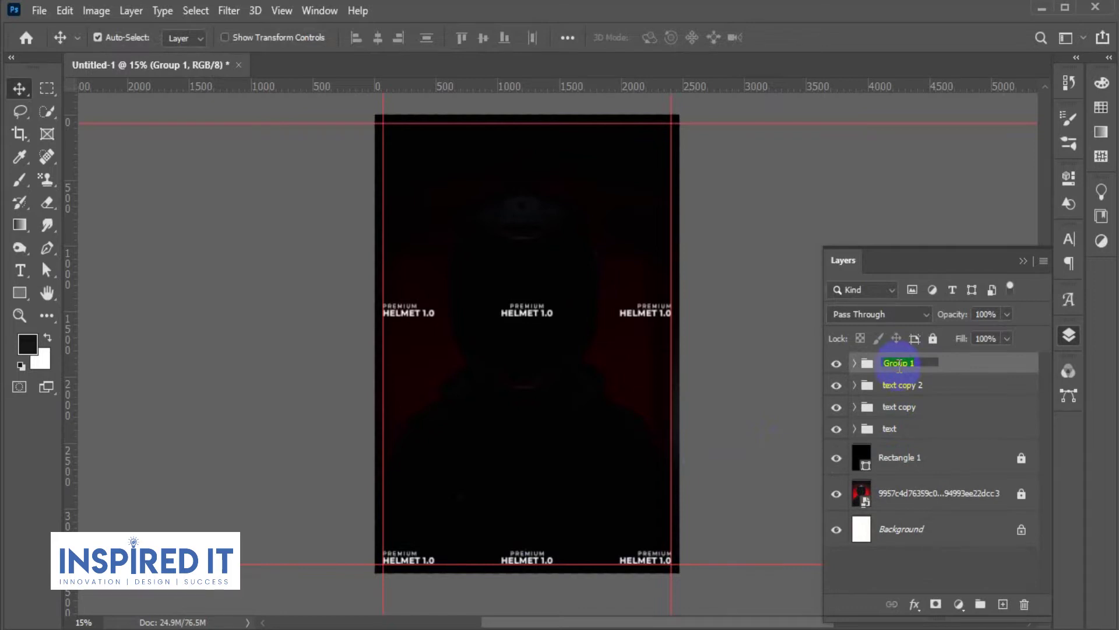
text(2)
Group the original text, text copy and text copy 2 groups into group '1'
click(902, 386)
shift+click(906, 431)
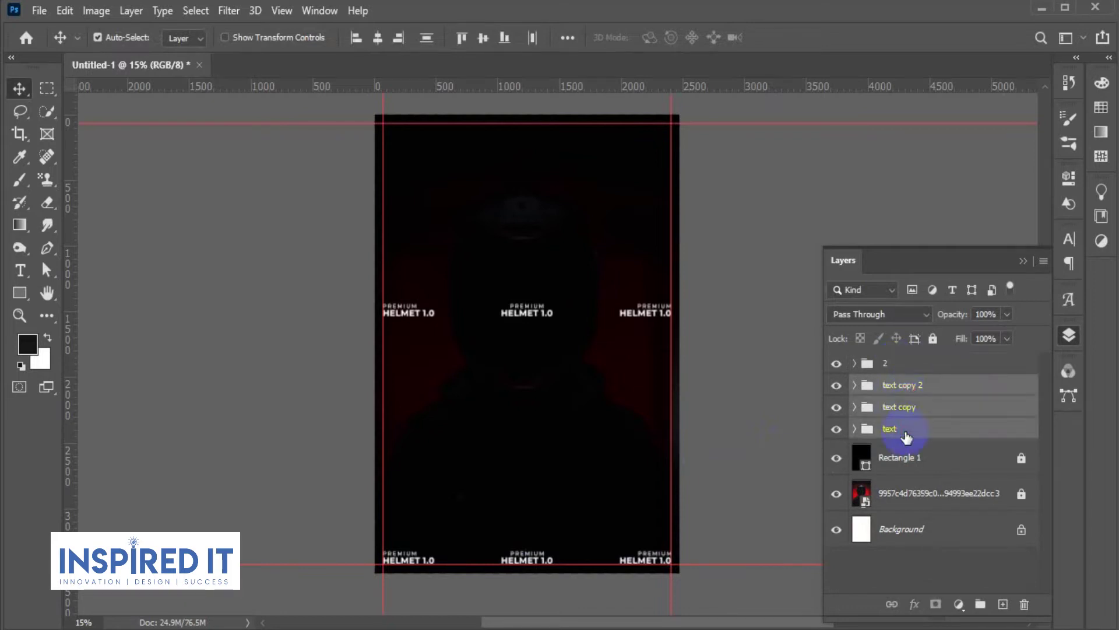
key(ctrl+g)
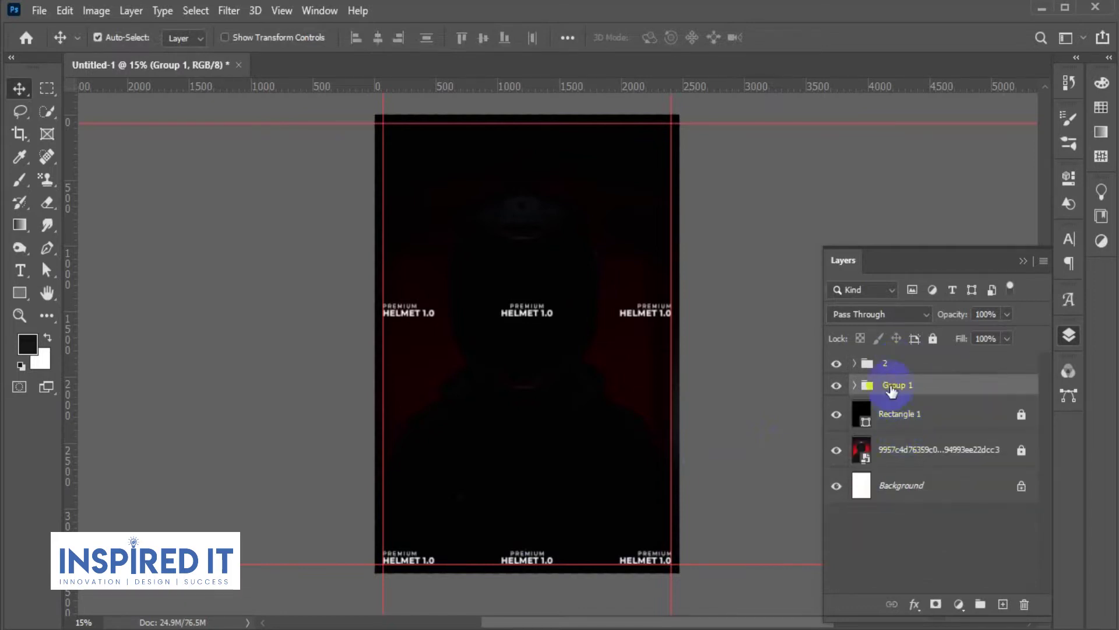
text(1)
key(Return)
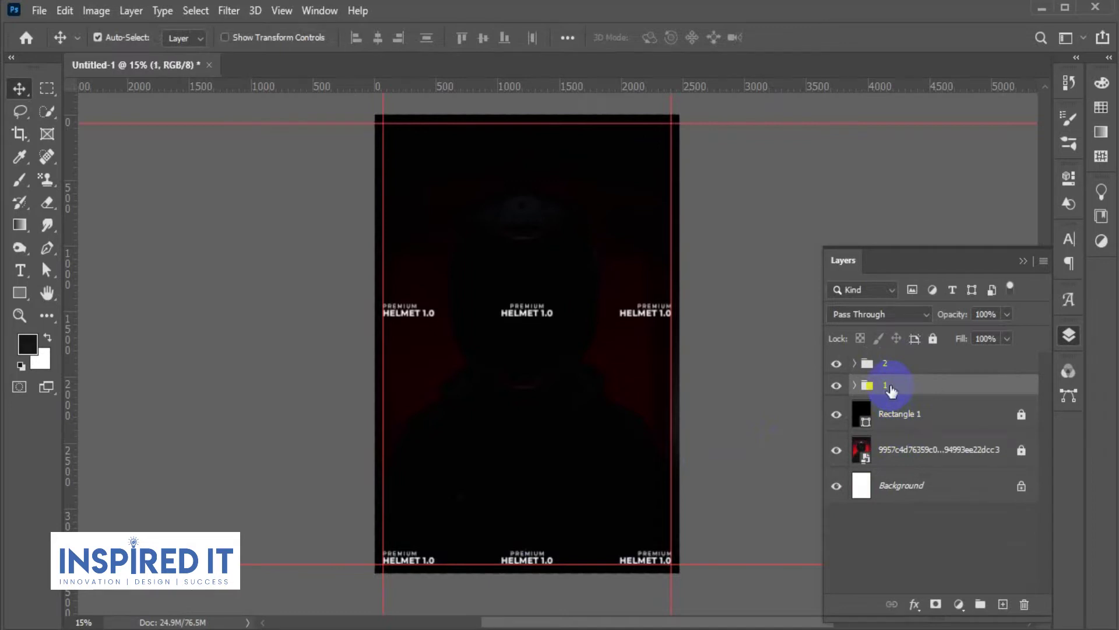
click(526, 436)
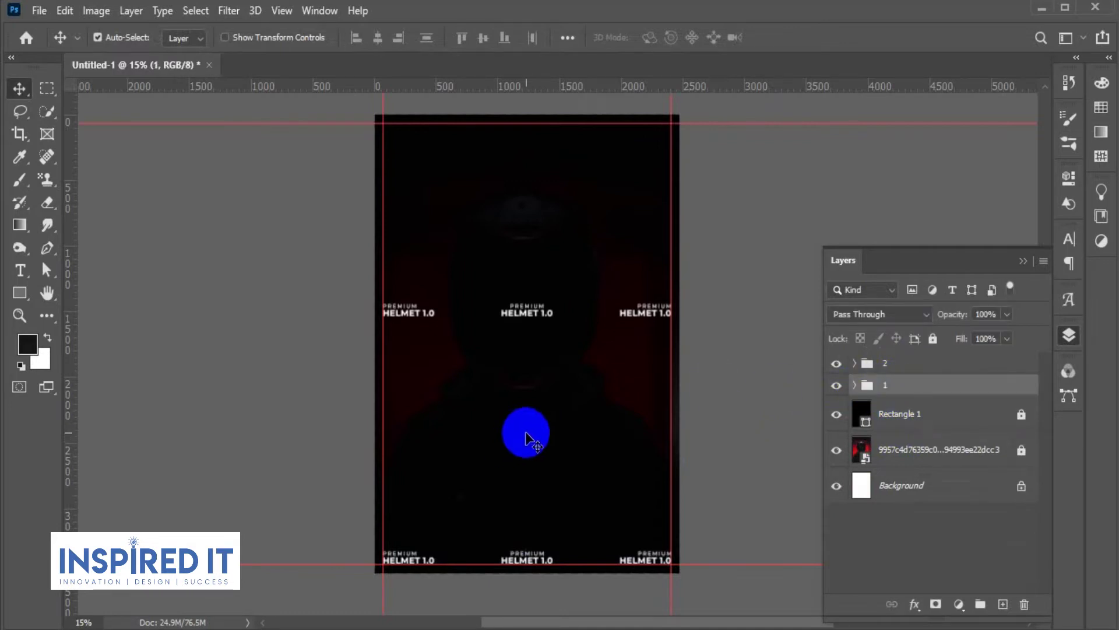
key(ctrl+t)
Move group 1 down to mid-poster, then scale groups 1 and 2 together to about 110%
drag(562, 315, 558, 401)
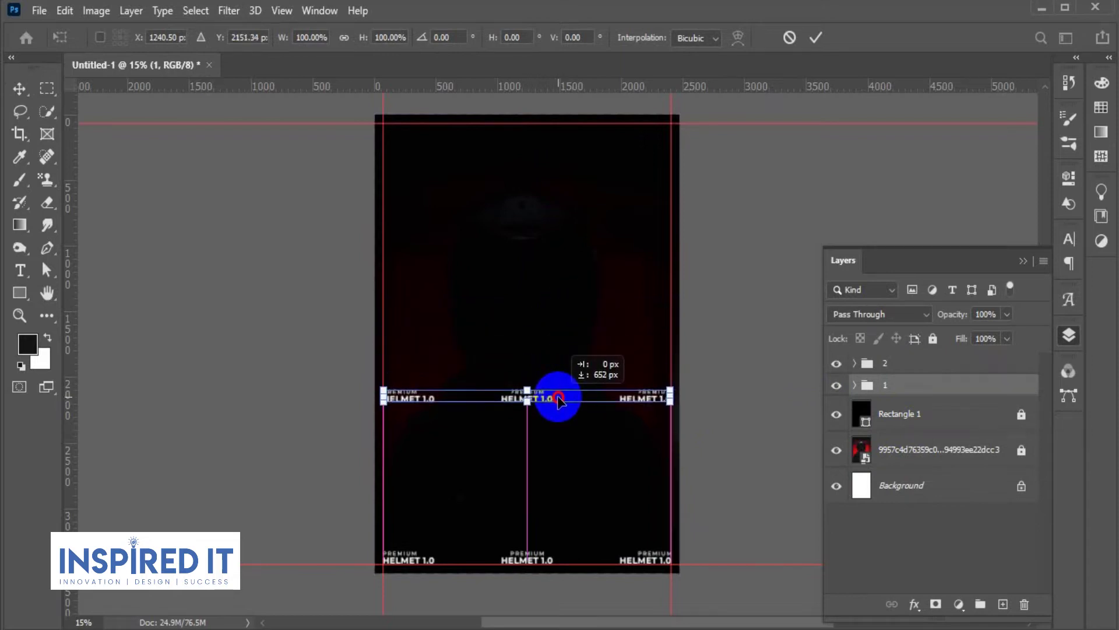
click(691, 341)
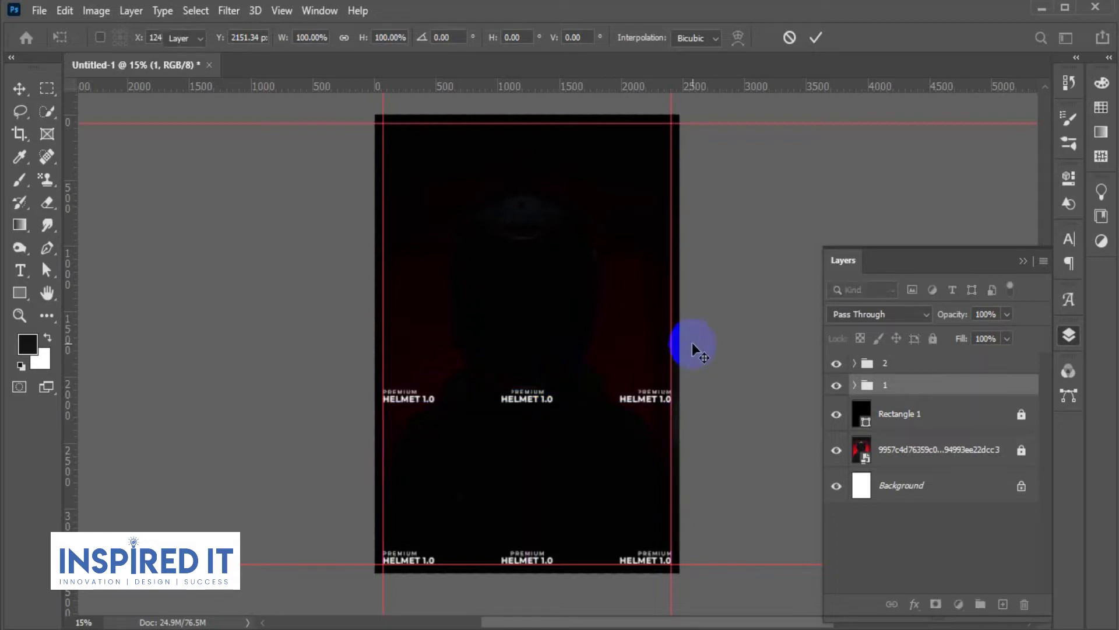
click(893, 363)
shift+click(896, 386)
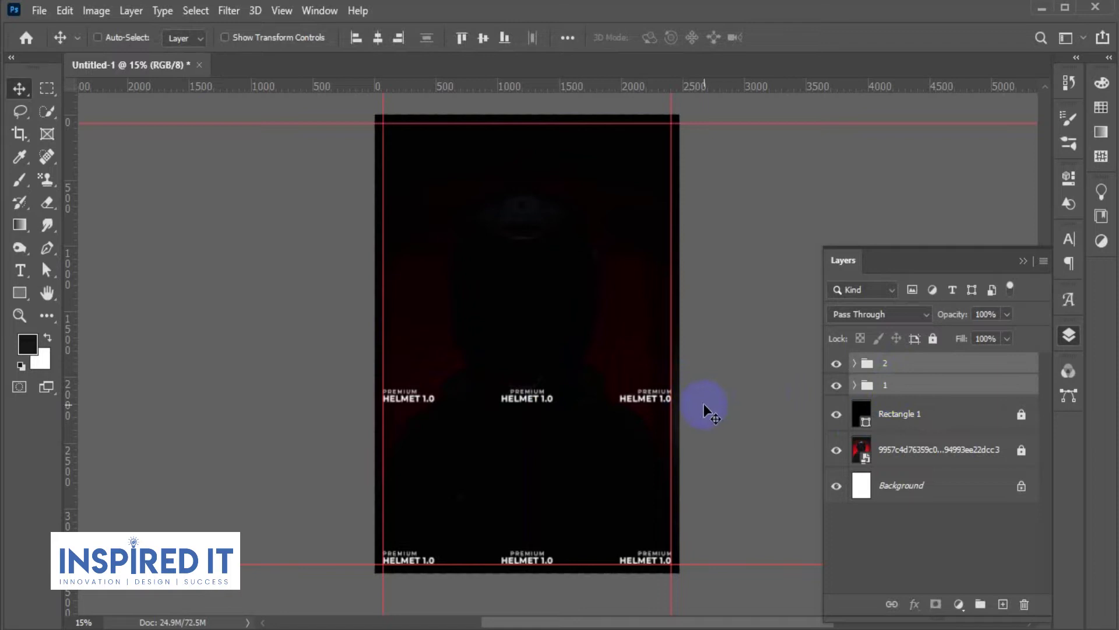
key(ctrl+t)
drag(670, 389, 686, 380)
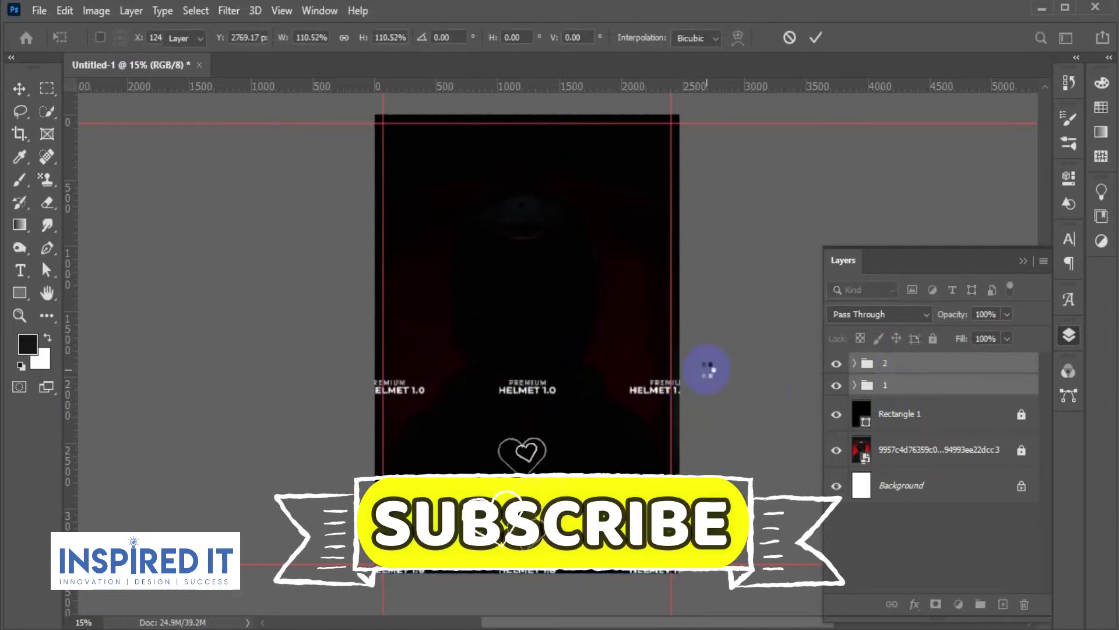
Commit the enlarged title rows, then nudge the bottom-right title (text copy 5) up-left inside the edge
key(Return)
click(851, 365)
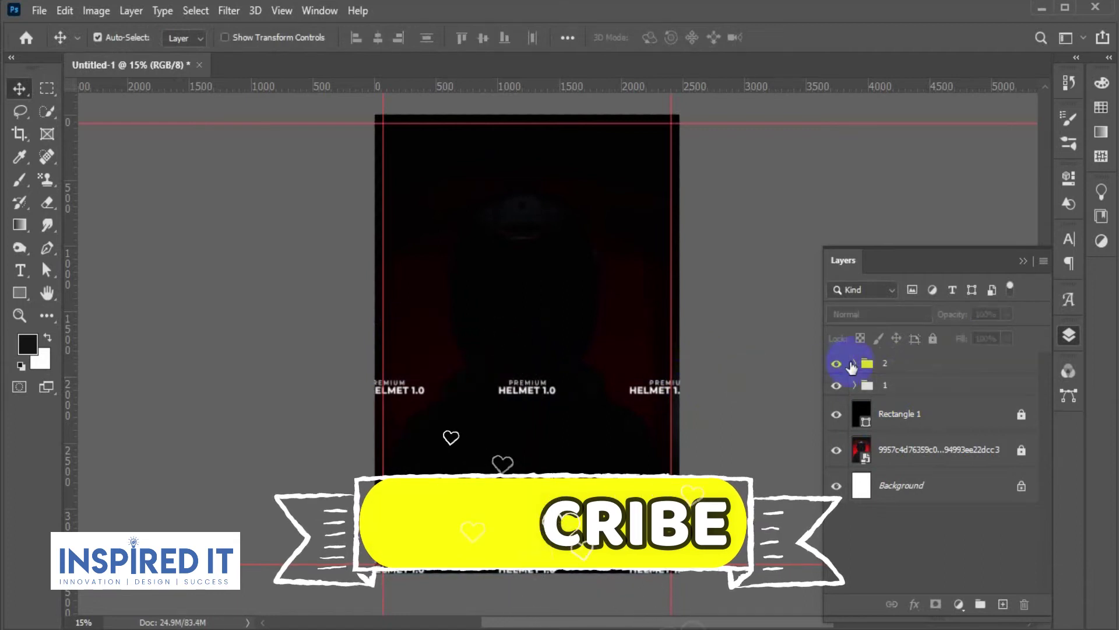
click(853, 363)
click(915, 386)
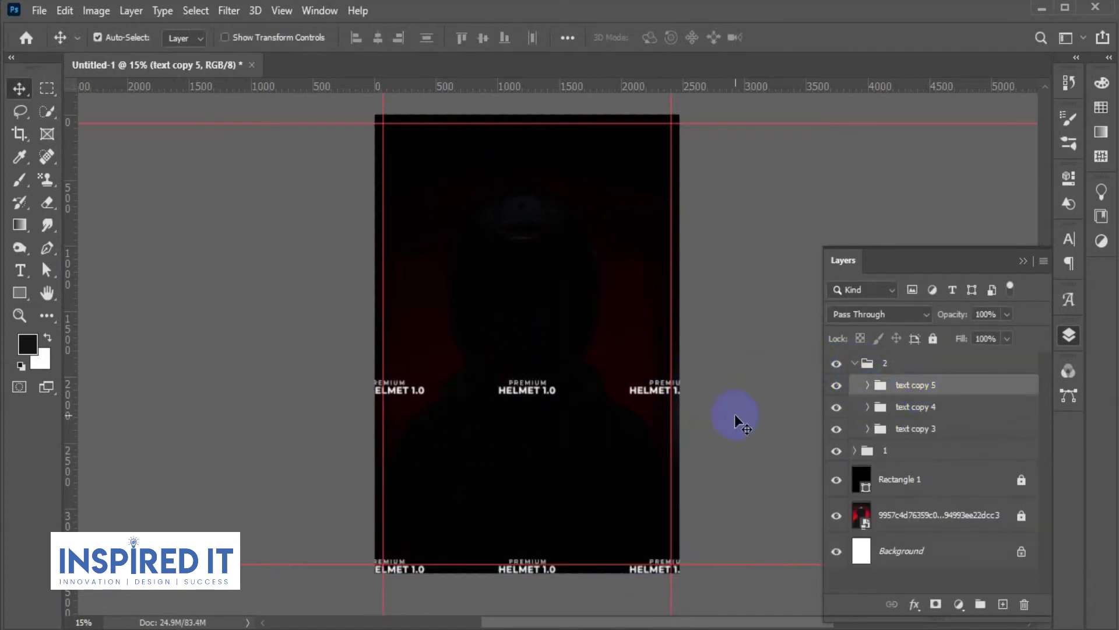
key(ctrl+t)
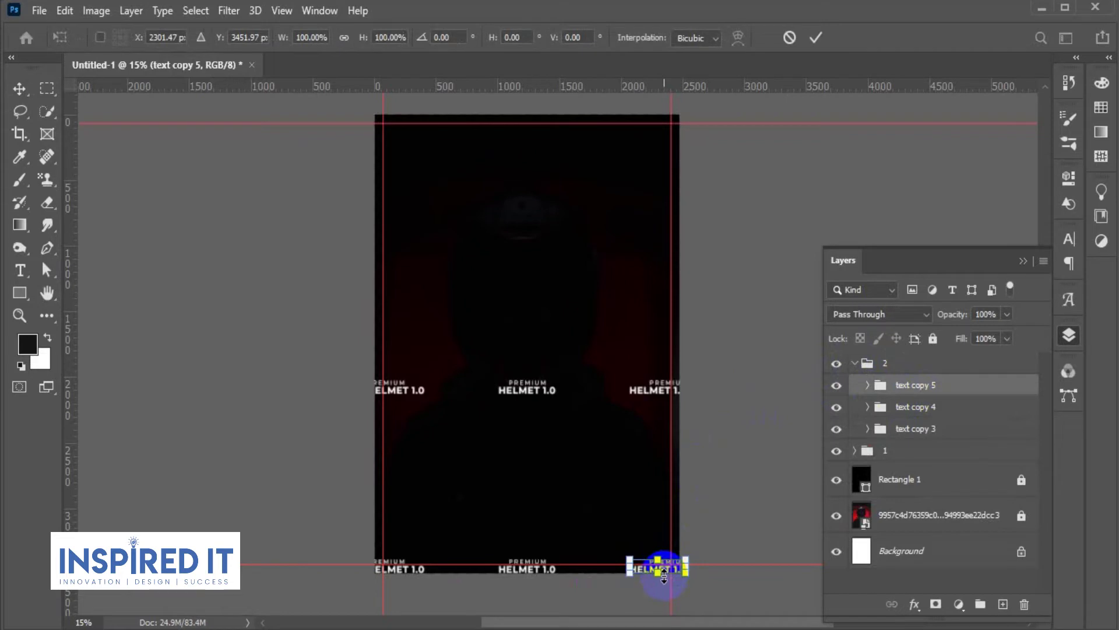
scroll(664, 577, up, 3)
scroll(667, 574, up, 2)
mouse_move(664, 571)
mouse_down()
mouse_move(622, 519)
mouse_move(611, 531)
mouse_up()
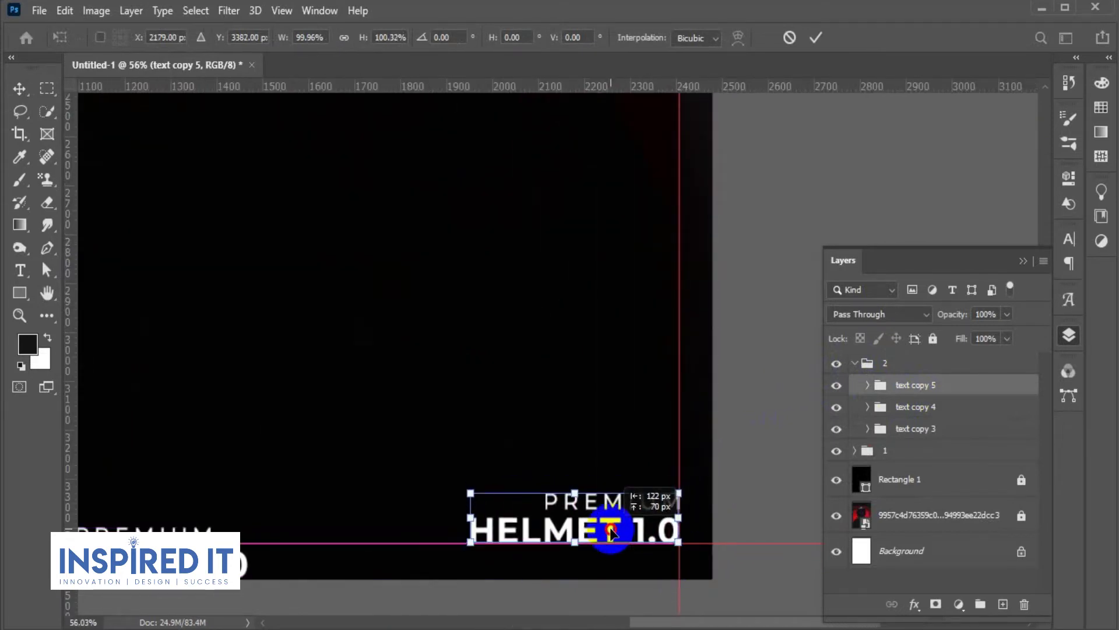
key(Return)
Move the bottom-left title (text copy 4) up in line with the other titles
click(910, 408)
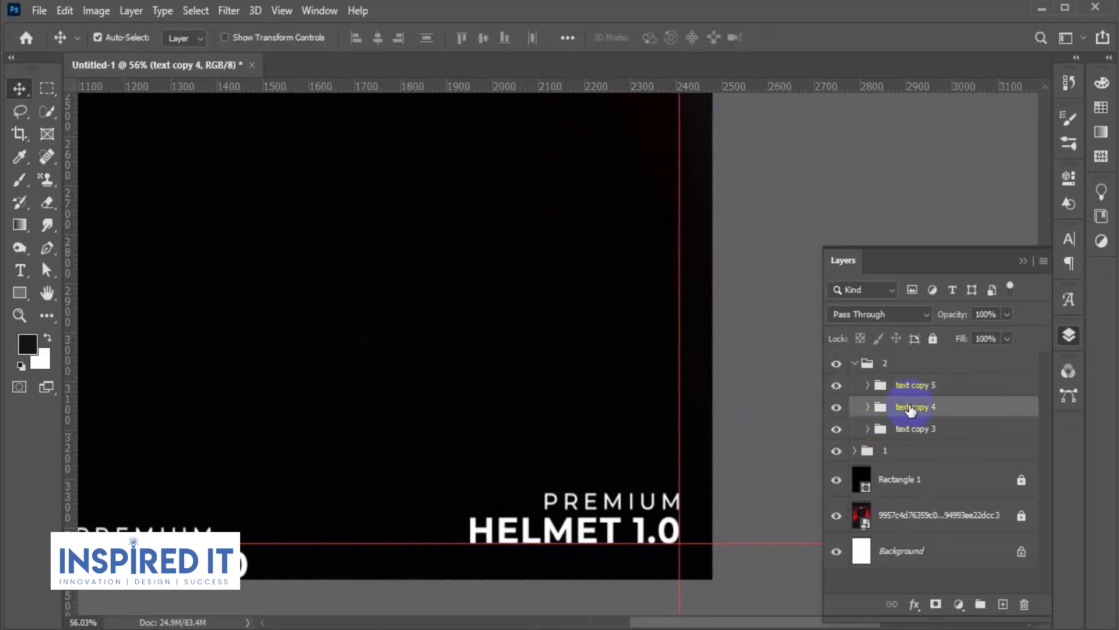
key(ctrl+t)
drag(195, 532, 195, 507)
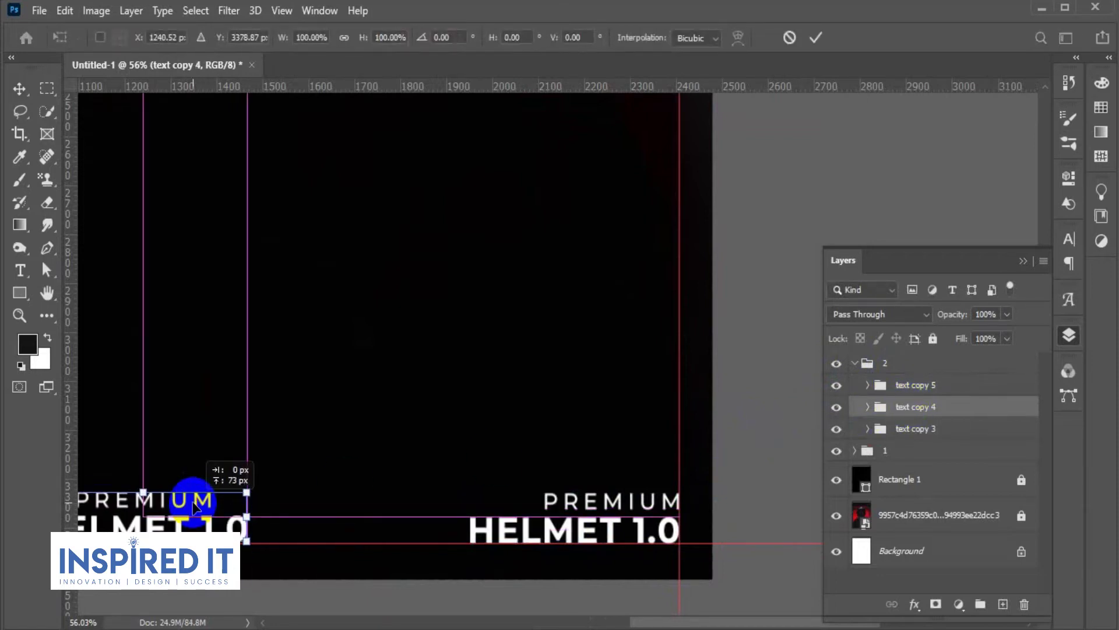
scroll(196, 502, down, 3)
scroll(375, 483, down, 2)
key(alt+space)
key(Escape)
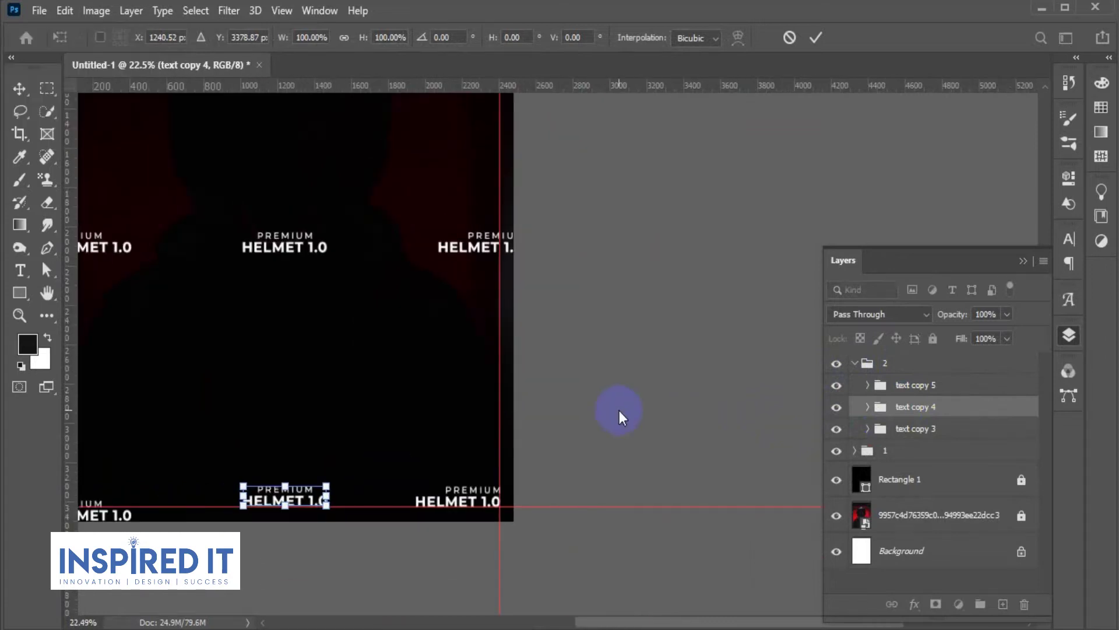
key(Return)
Bring the whole poster into view and reconfirm the bottom-right title's position
drag(619, 409, 734, 372)
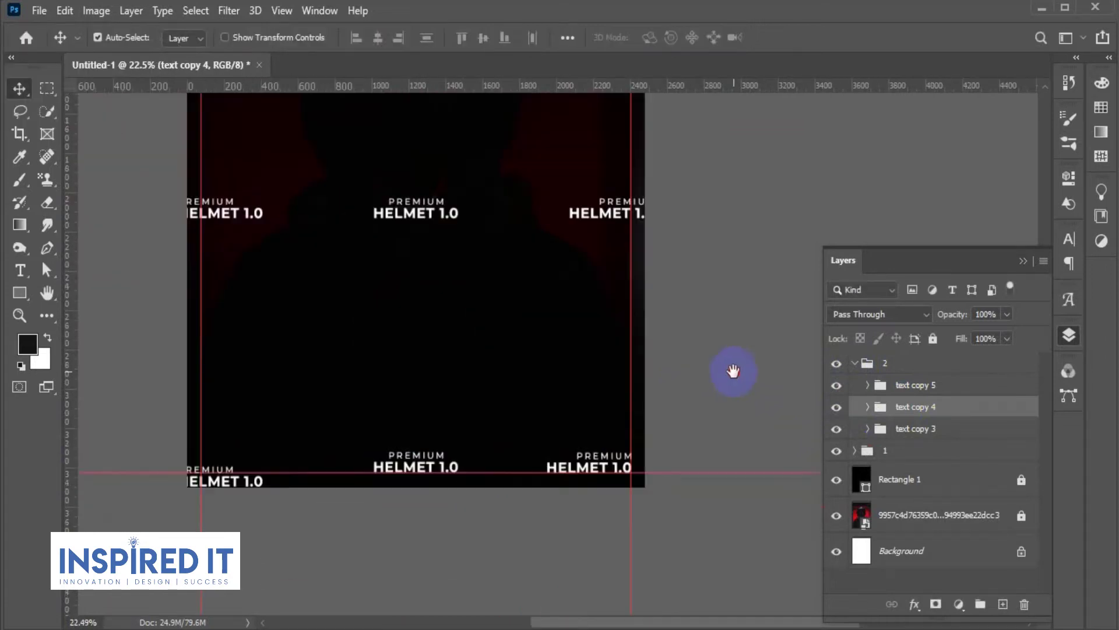
click(926, 387)
key(ctrl+t)
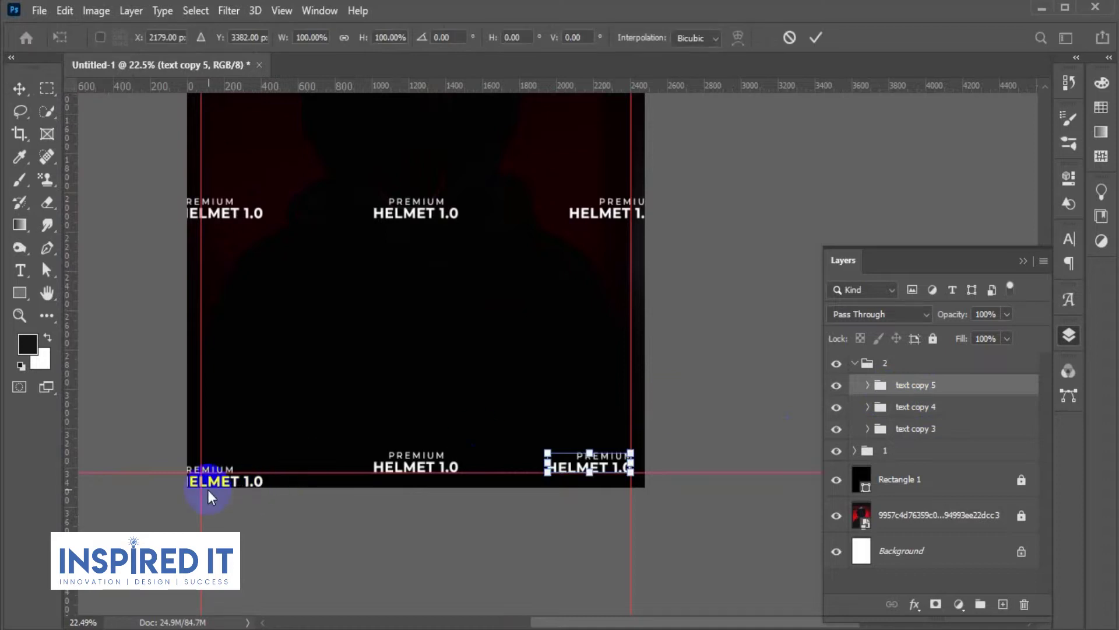
key(Return)
Move the bottom-left title (text copy 3) inward onto the page, fine-tune it, and deselect
click(918, 432)
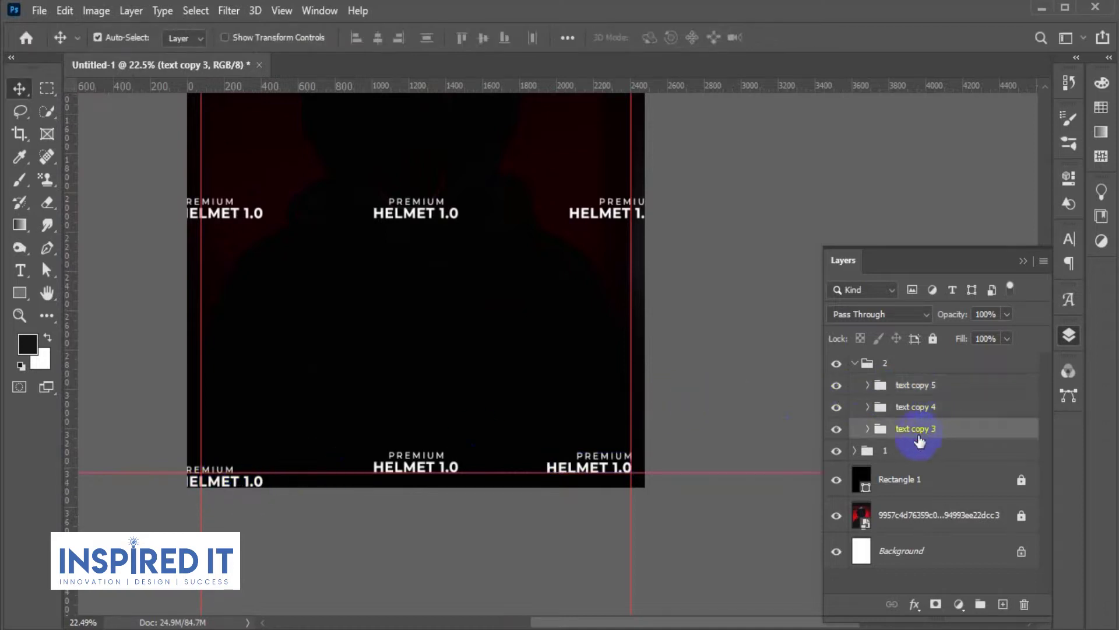
key(ctrl+t)
scroll(245, 462, up, 3)
scroll(225, 457, up, 2)
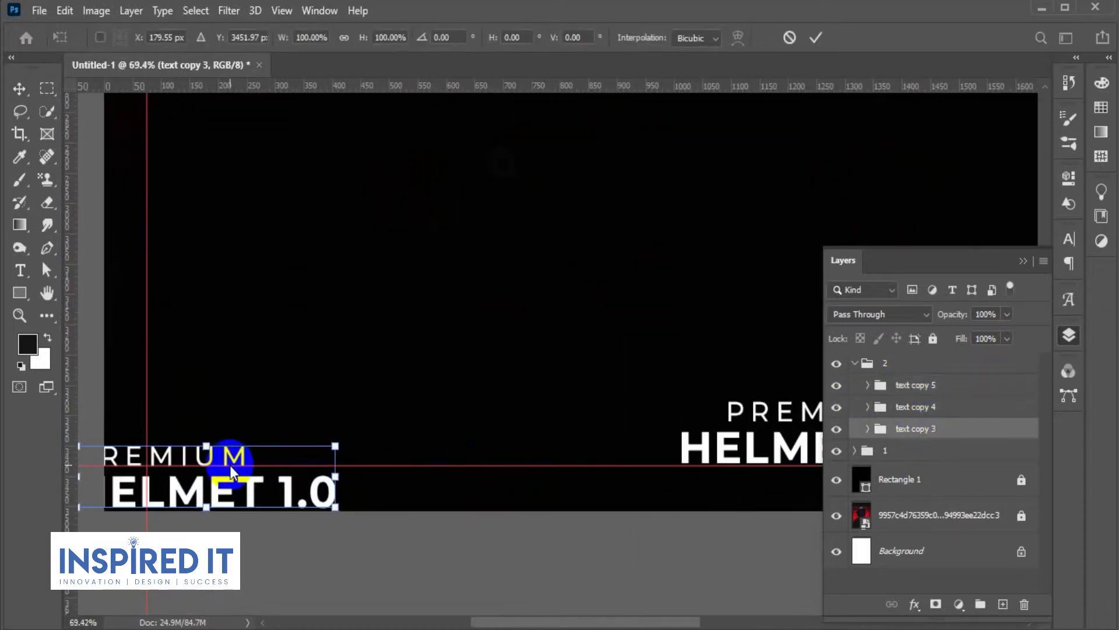
drag(263, 438, 303, 420)
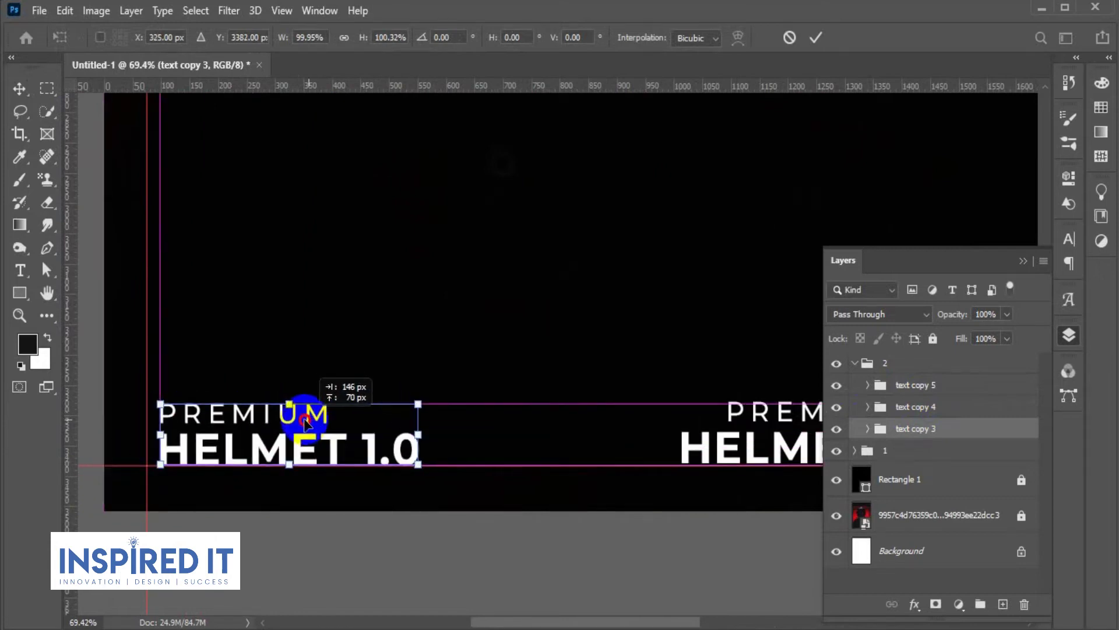
mouse_move(302, 420)
mouse_down()
mouse_move(285, 434)
mouse_move(307, 421)
mouse_up()
double_click(307, 421)
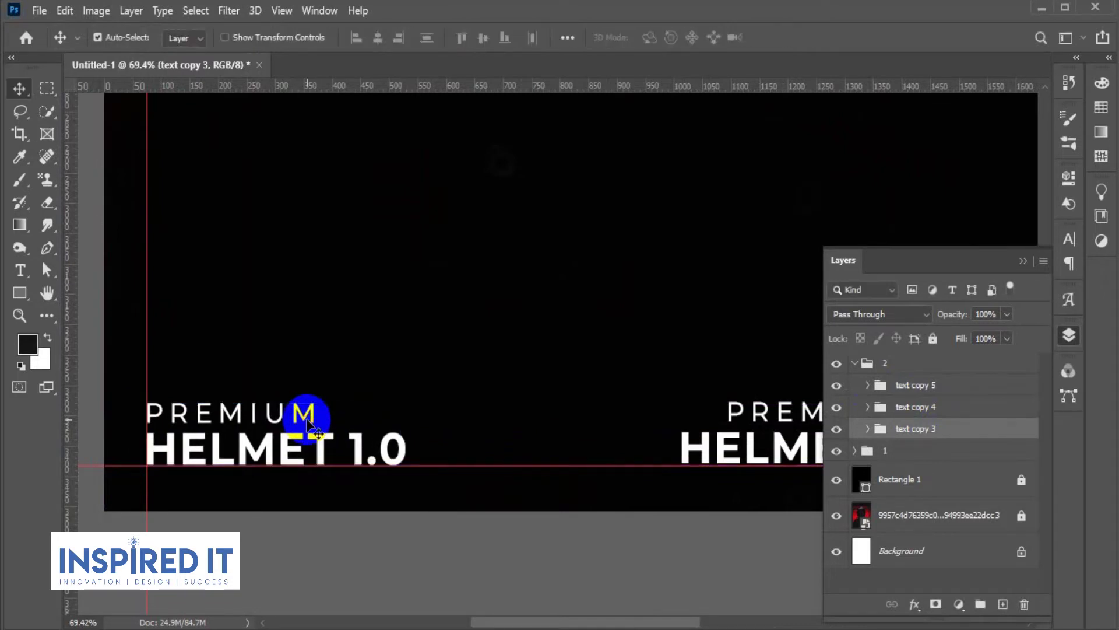
click(457, 569)
scroll(452, 559, down, 3)
Collapse group 2 and shift the upper-right title (text copy 2) left inside the page
scroll(495, 519, down, 1)
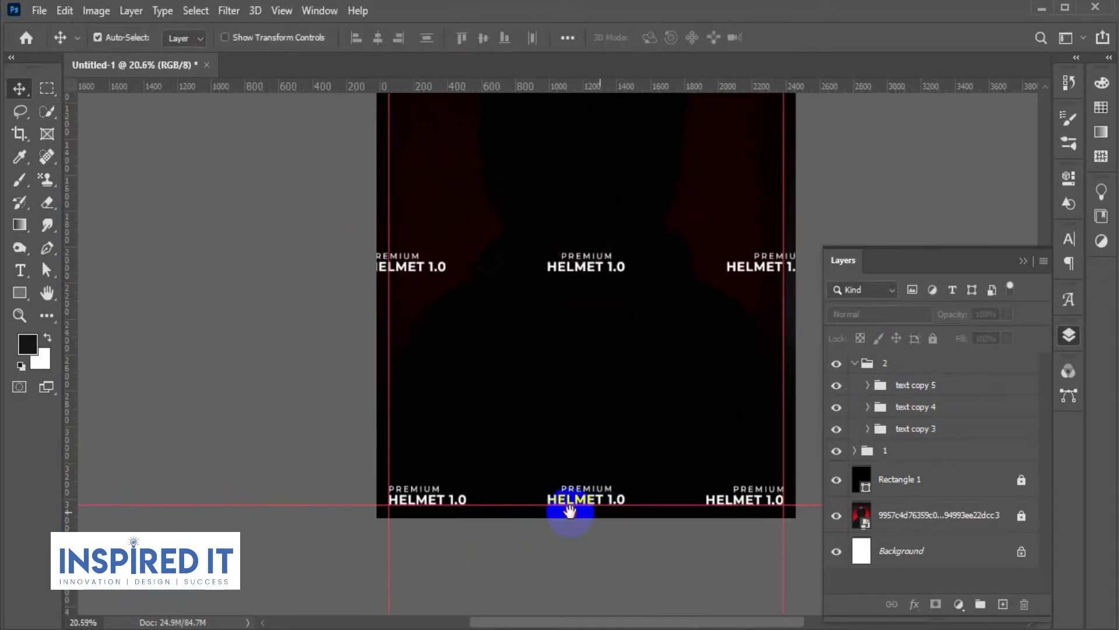
click(855, 363)
click(856, 385)
click(932, 414)
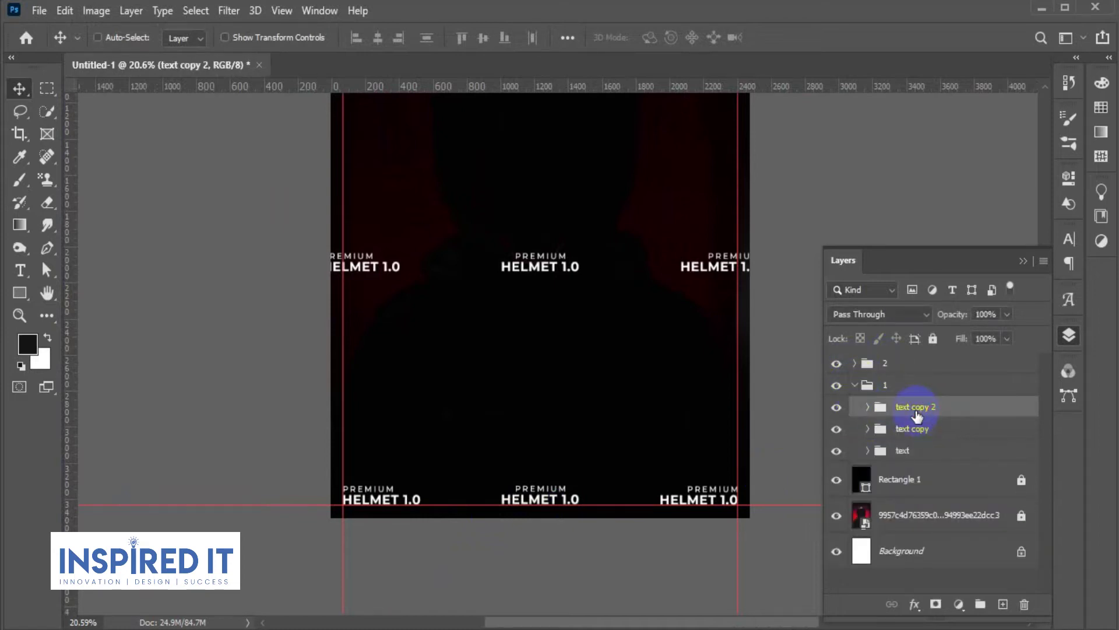
key(ctrl+t)
drag(740, 262, 724, 267)
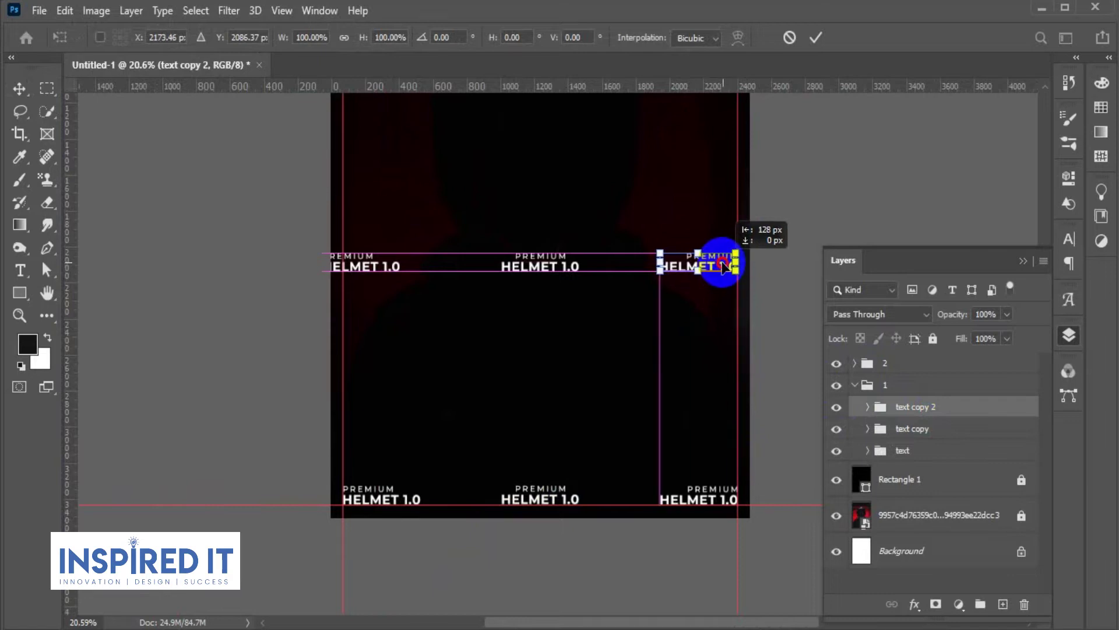
key(Return)
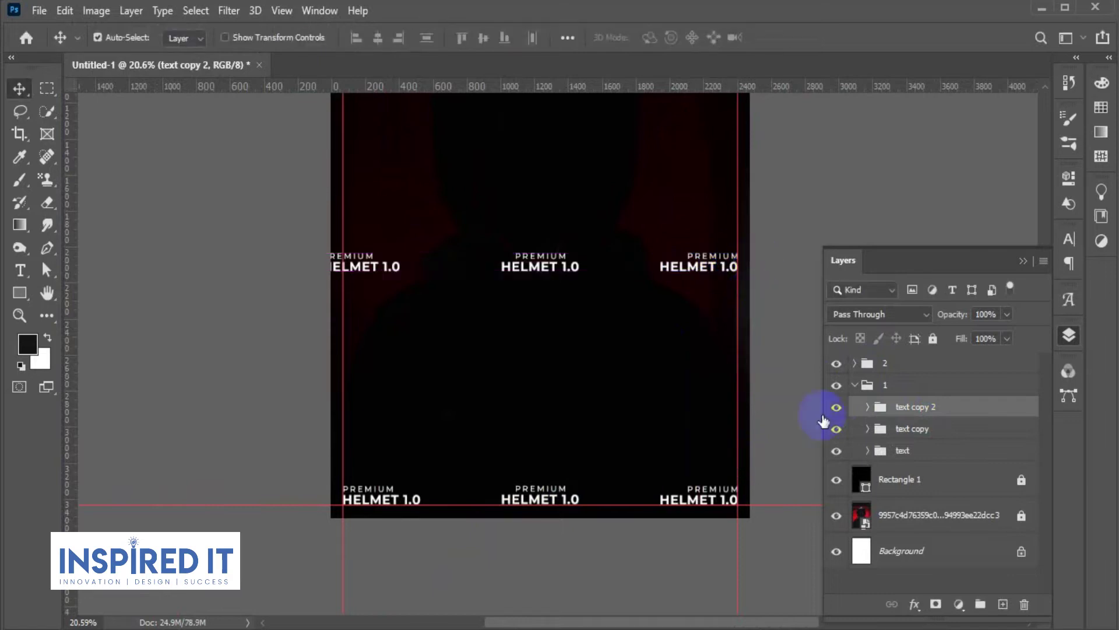
Shift the upper-left title group right so it sits inside the page
click(902, 450)
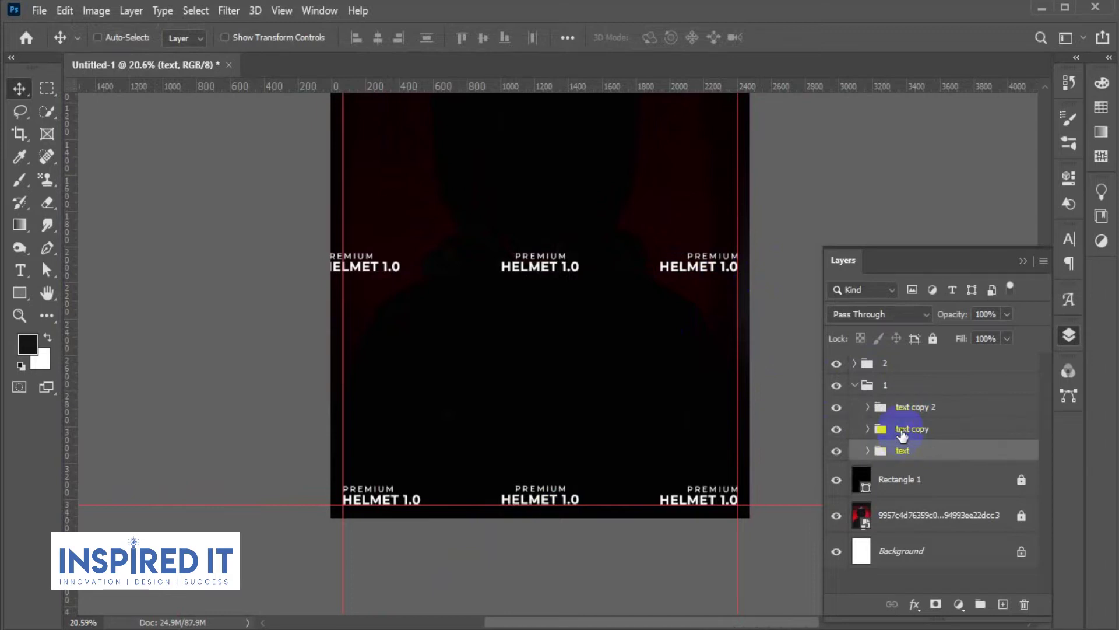
key(ctrl+t)
drag(380, 268, 401, 268)
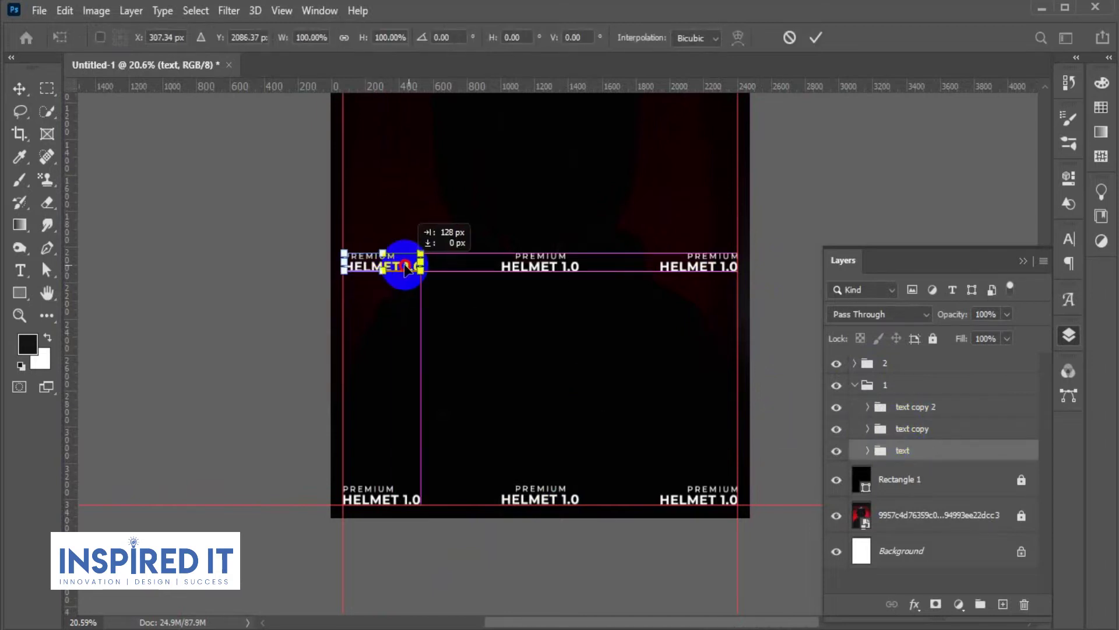
key(Return)
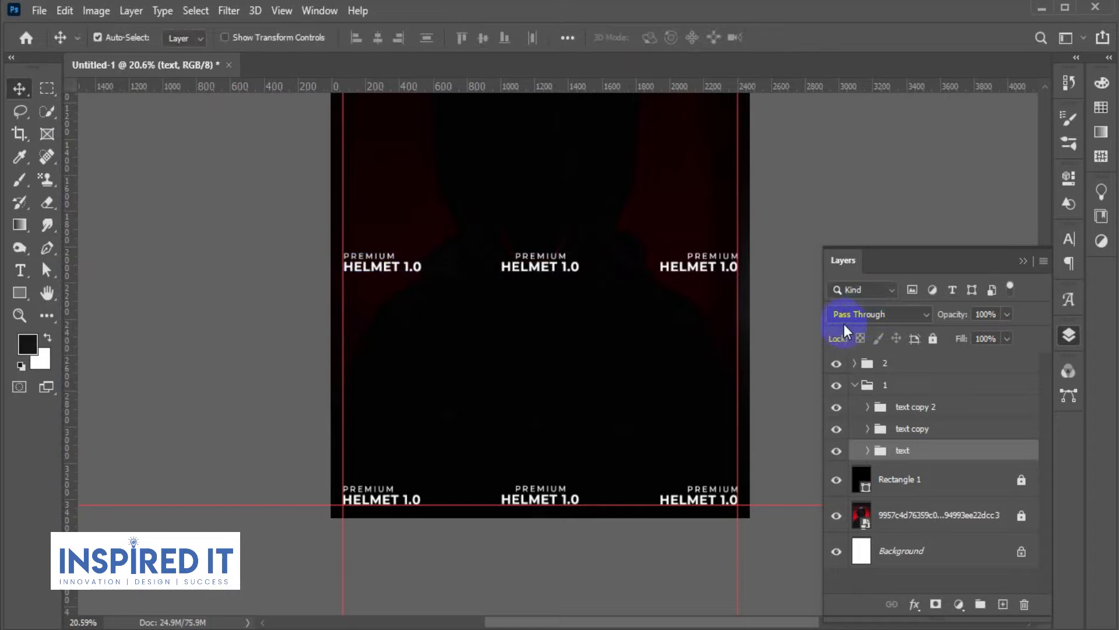
click(782, 389)
Space the three upper-row titles evenly with Distribute Horizontal Centers and collapse the Layers panel
click(918, 408)
shift+click(907, 450)
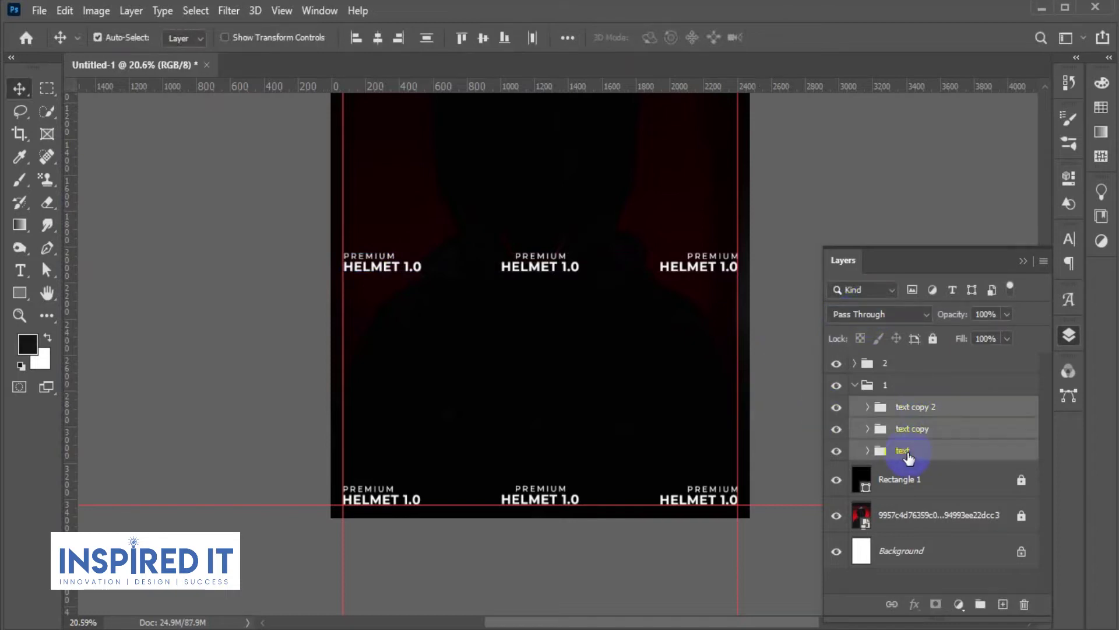
click(568, 38)
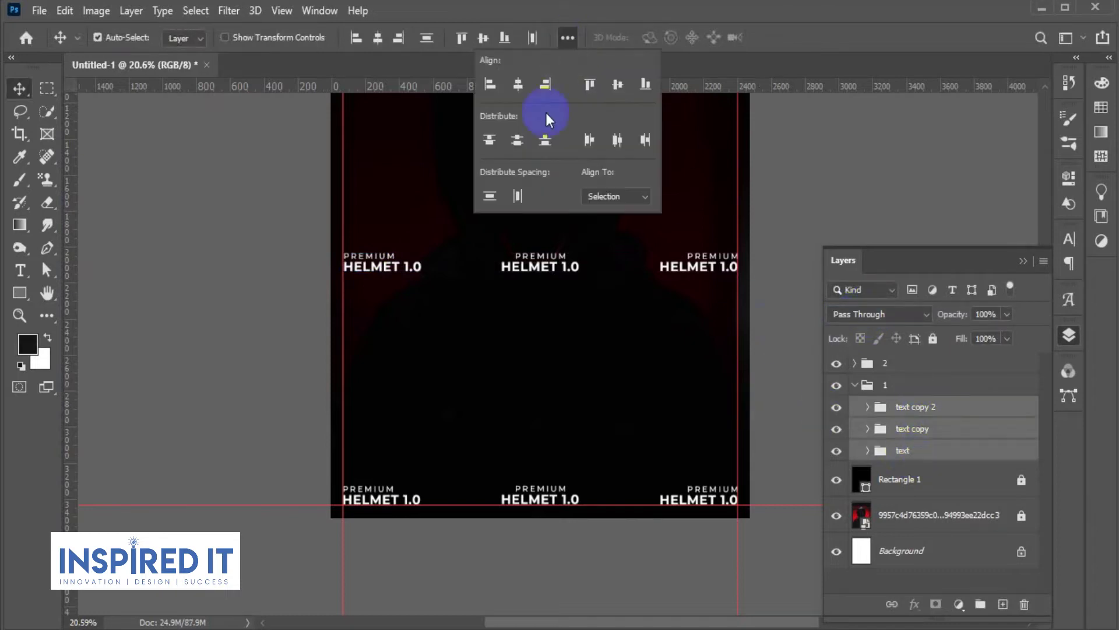
click(616, 140)
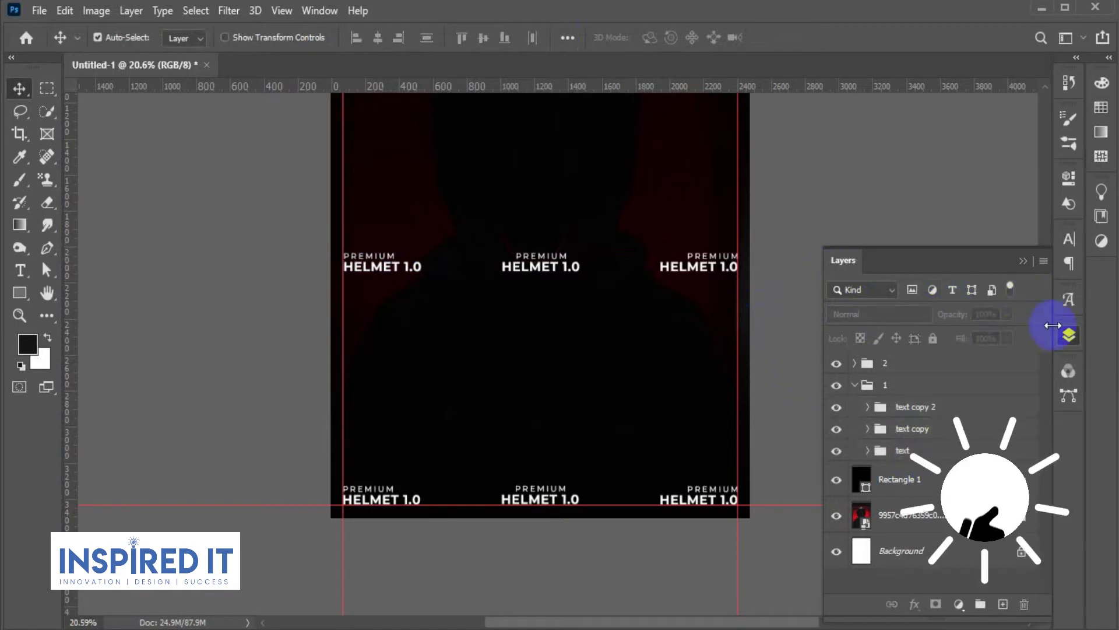
click(1069, 335)
scroll(733, 323, down, 3)
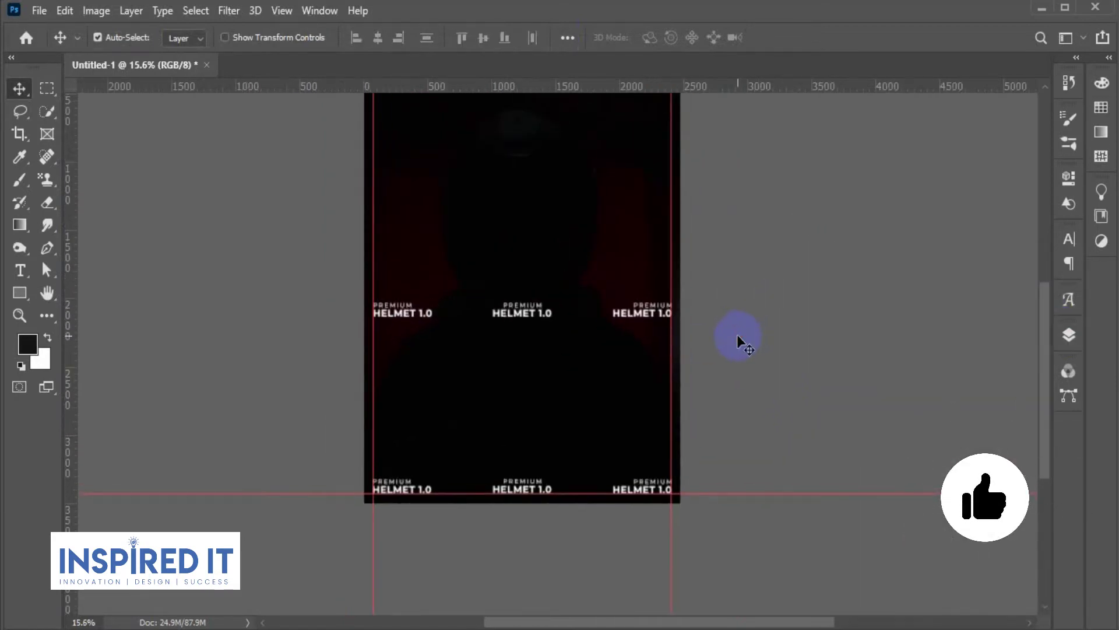
scroll(737, 334, down, 1)
scroll(755, 317, up, 2)
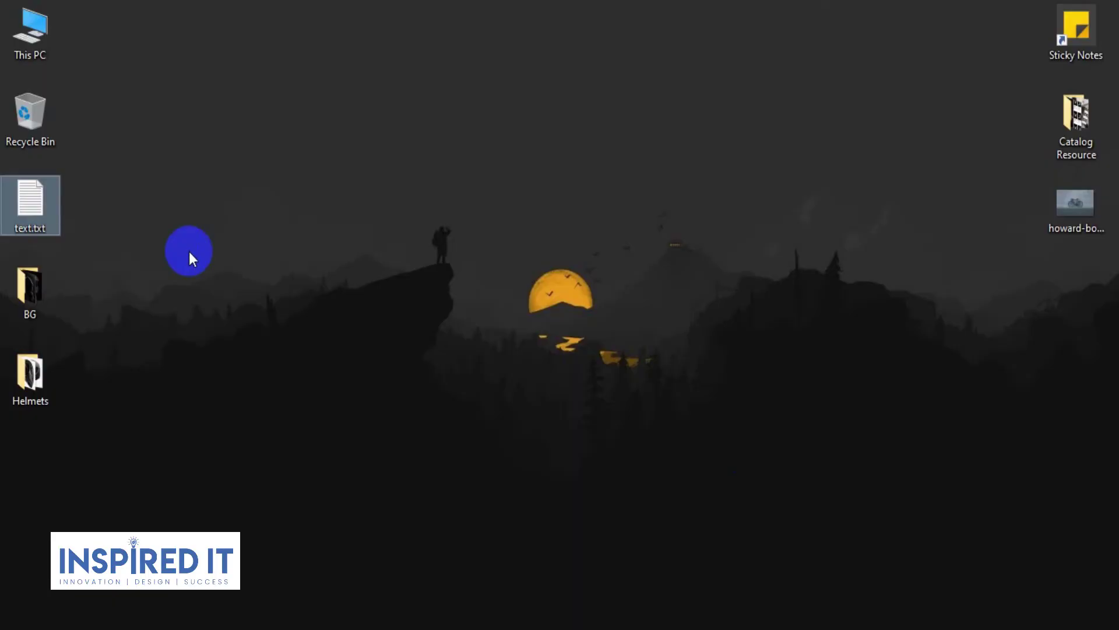
right_click(105, 154)
Open the Helmets desktop folder maximized and marquee-select six helmet PNG images
click(145, 204)
double_click(28, 372)
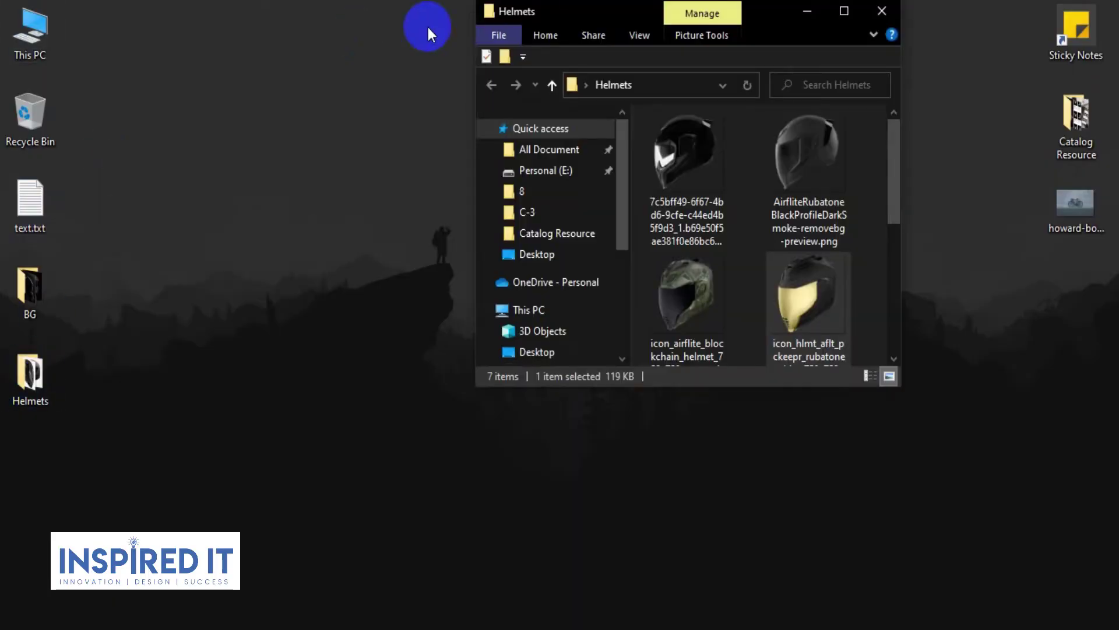
double_click(569, 12)
right_click(424, 283)
click(455, 349)
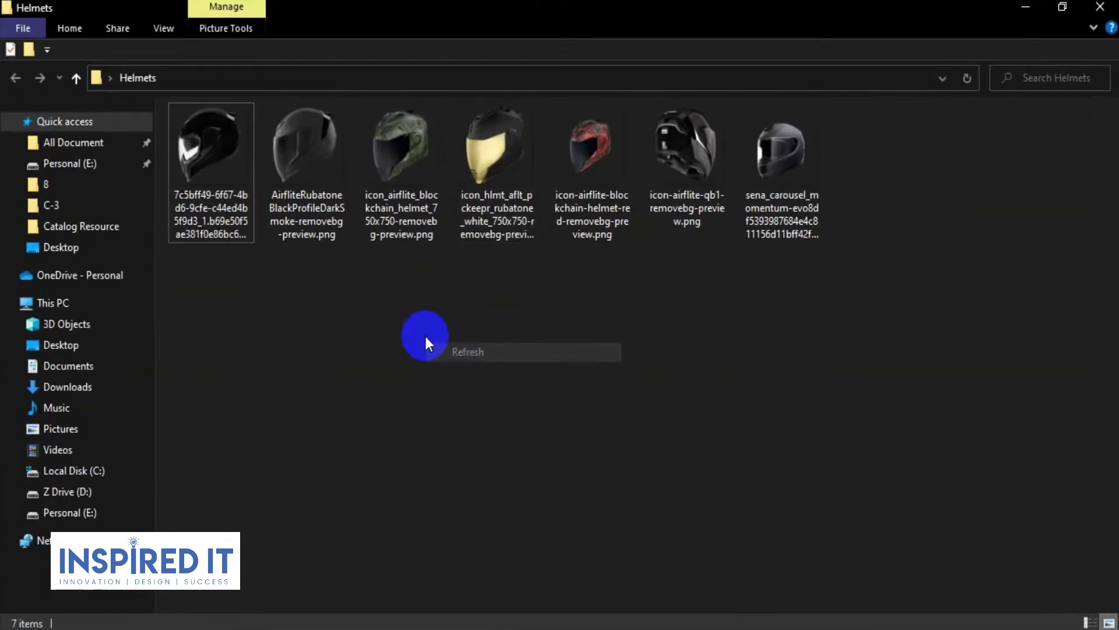
mouse_move(207, 302)
mouse_down()
mouse_move(408, 167)
mouse_move(396, 205)
mouse_up()
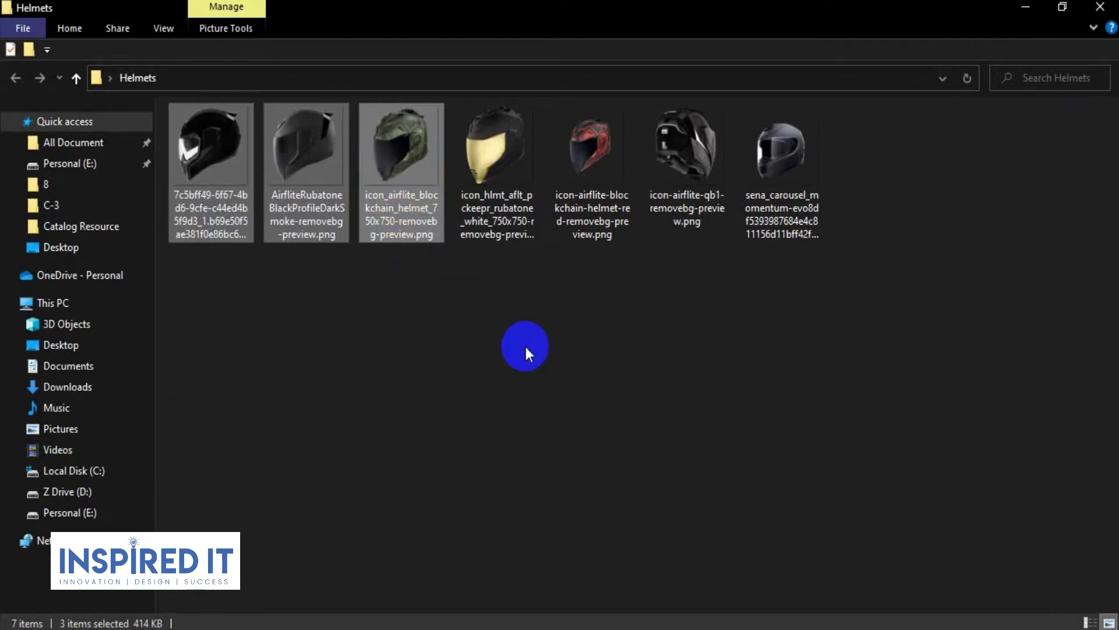
mouse_move(558, 301)
mouse_down()
mouse_move(794, 193)
mouse_move(636, 318)
mouse_move(636, 334)
mouse_up()
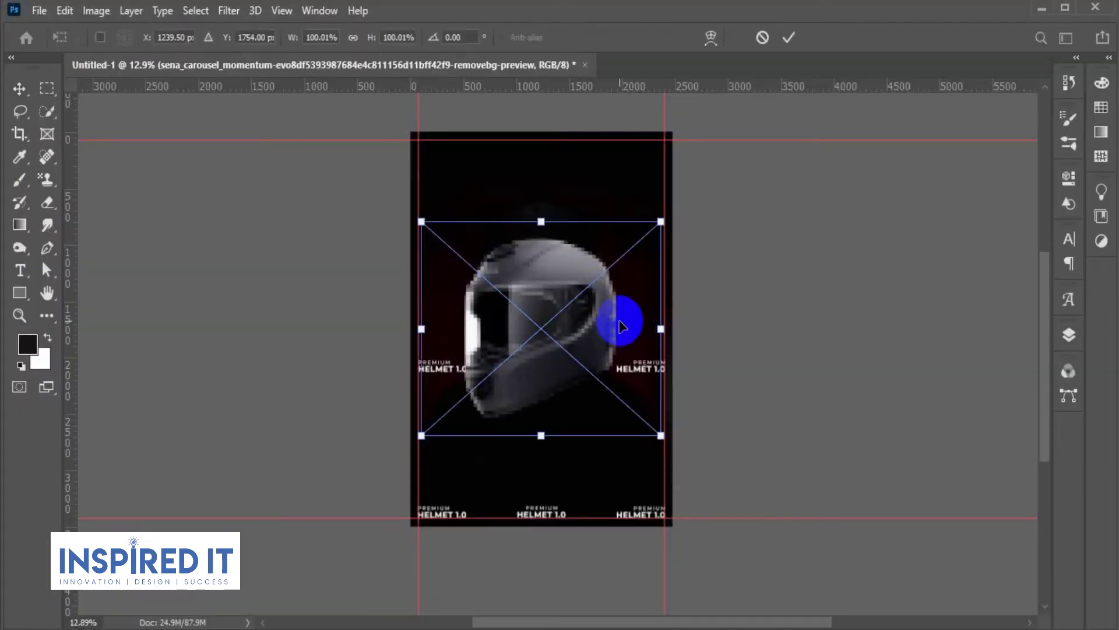
Shrink the first three placed helmets to about a third of their size
drag(659, 225, 593, 305)
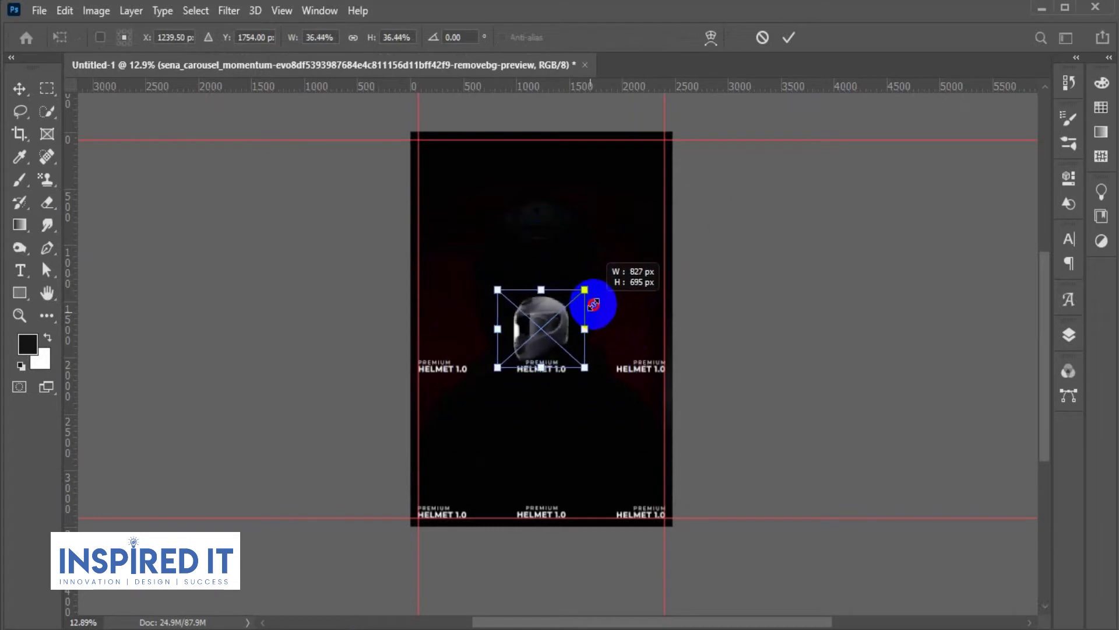
key(Return)
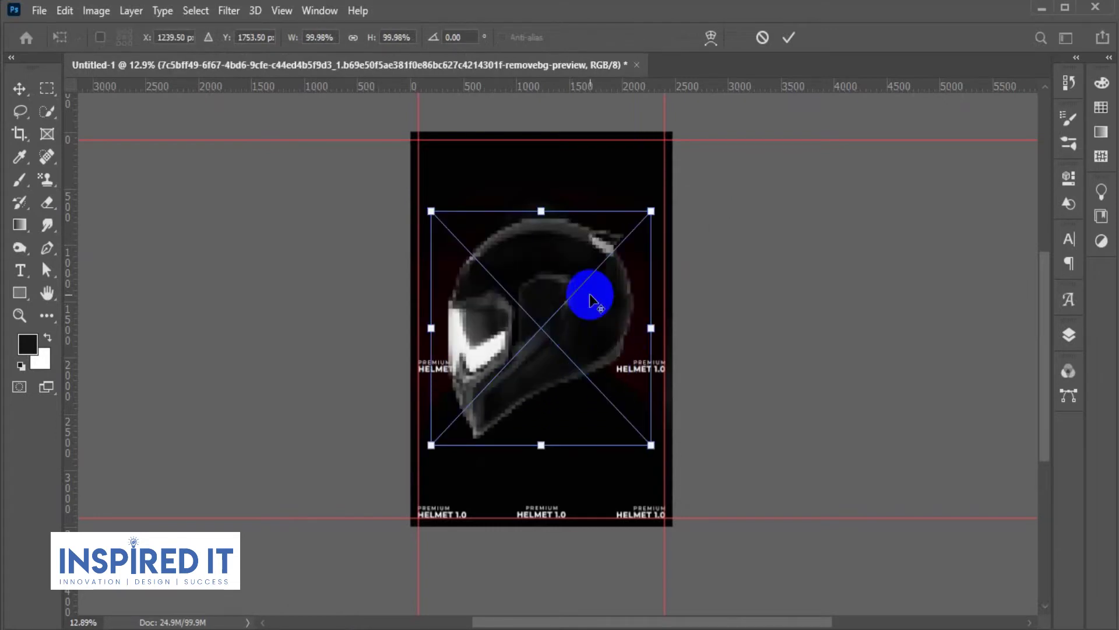
mouse_move(649, 210)
mouse_down()
mouse_move(569, 305)
mouse_move(583, 293)
mouse_up()
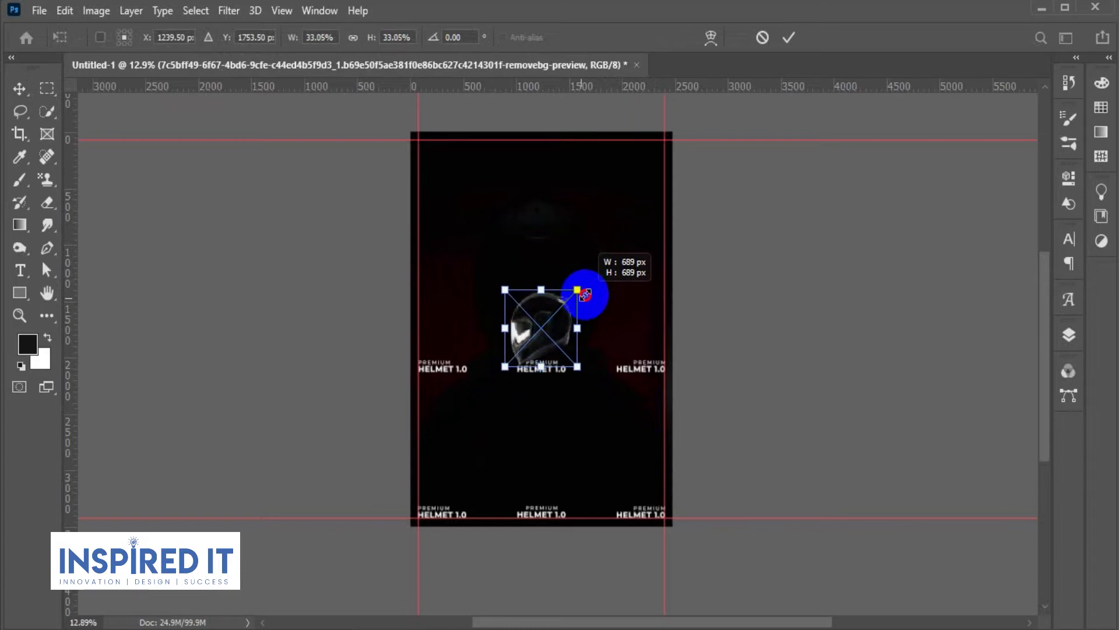
key(Return)
drag(652, 211, 566, 284)
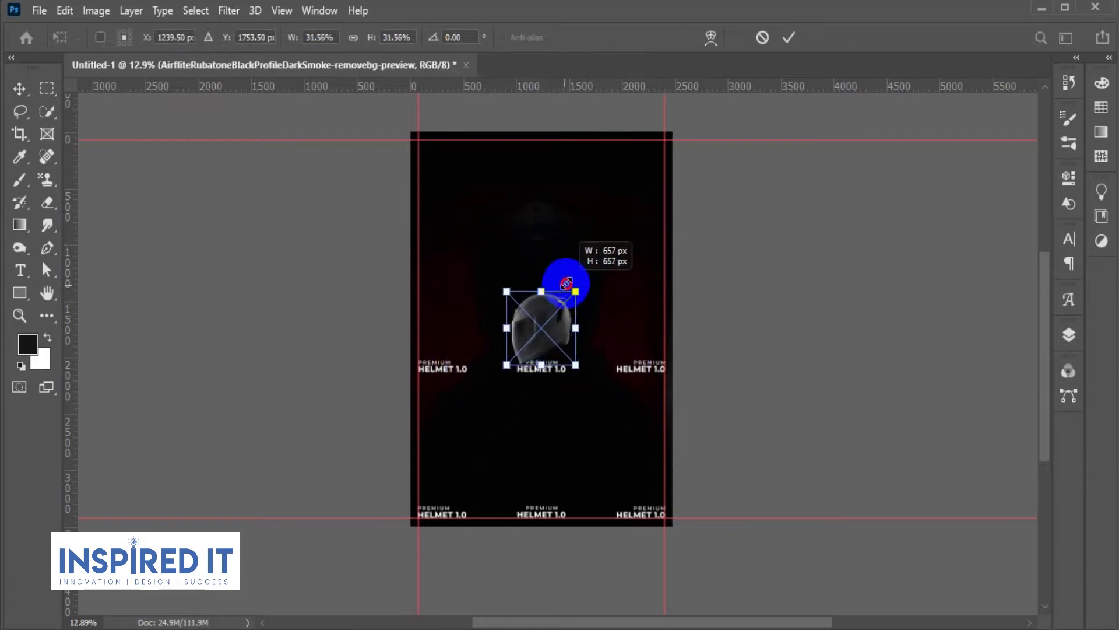
key(Return)
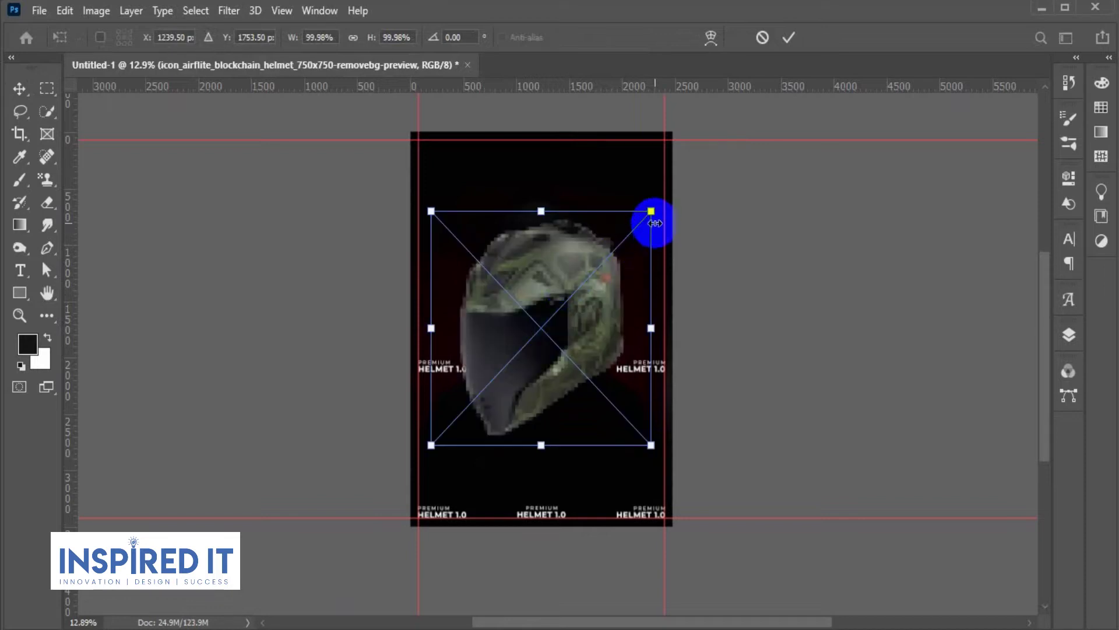
Shrink the green, red and last placed helmets to about a third, then deselect
mouse_move(654, 212)
mouse_down()
mouse_move(570, 292)
mouse_move(578, 286)
mouse_up()
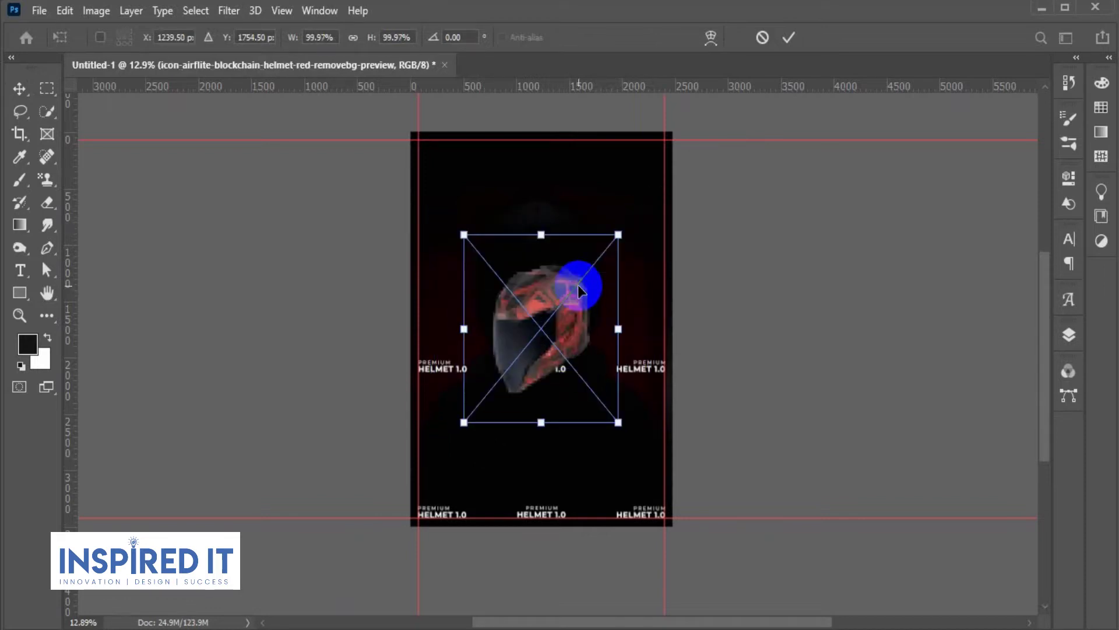
mouse_move(618, 233)
mouse_down()
mouse_move(575, 269)
mouse_move(582, 275)
mouse_up()
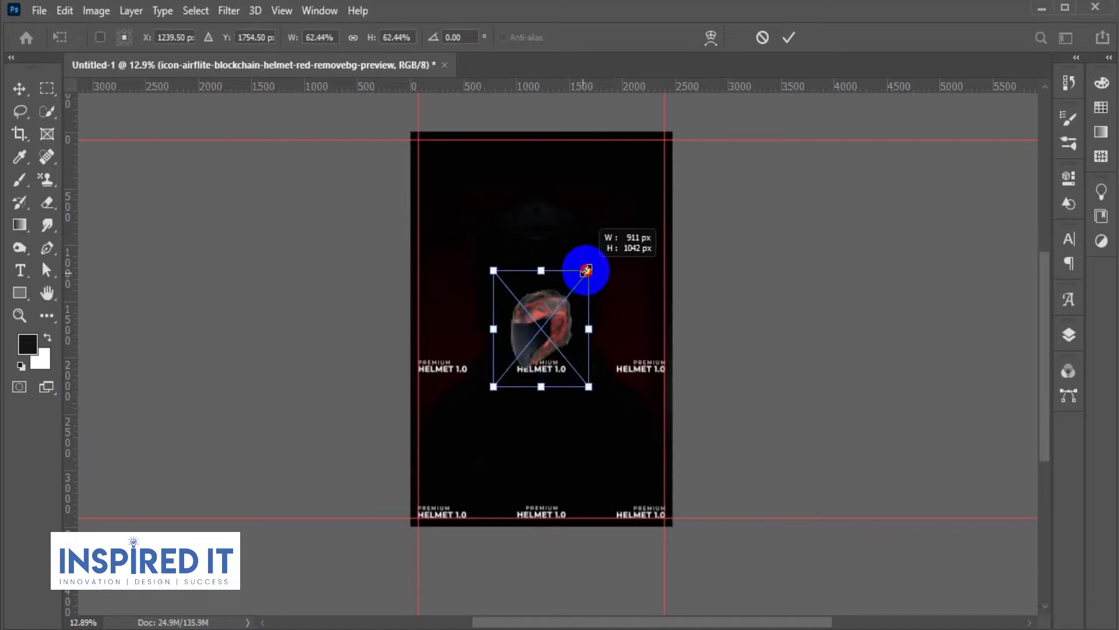
drag(651, 210, 564, 285)
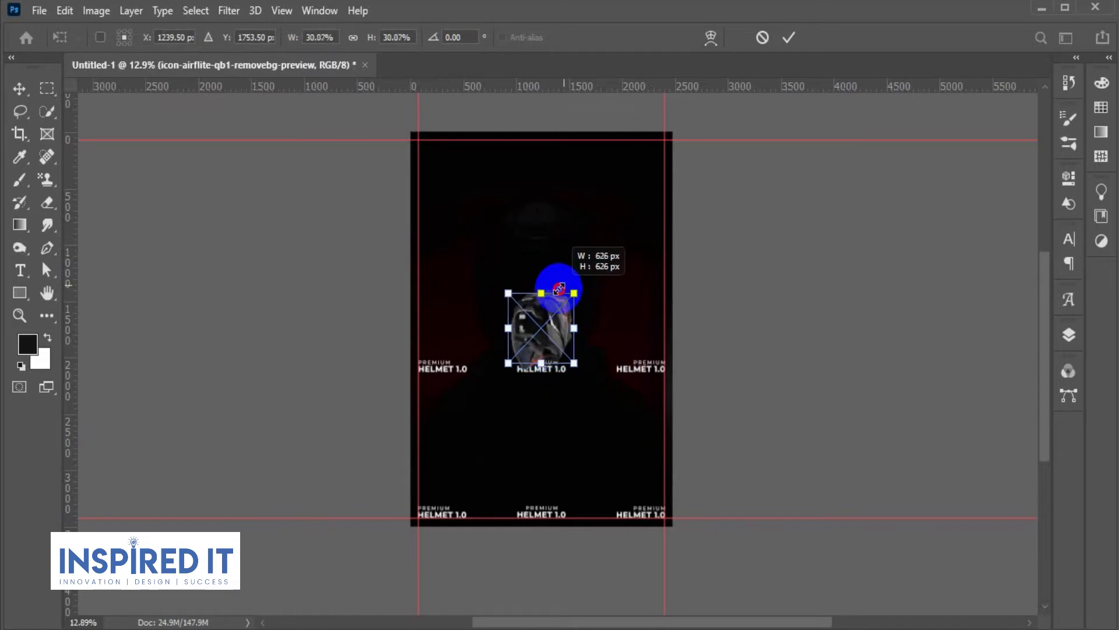
drag(564, 286, 562, 287)
key(Return)
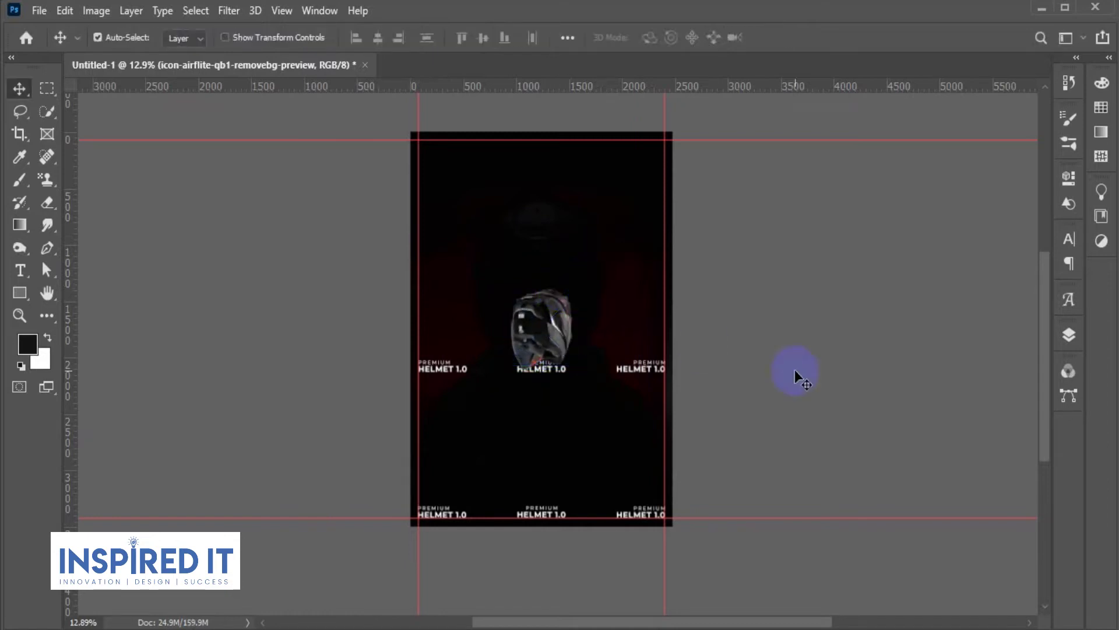
click(790, 372)
Place the dark, red and green helmets in the lower-right, bottom-centre and lower-left slots
drag(714, 378, 688, 286)
key(ctrl+v)
drag(530, 246, 615, 361)
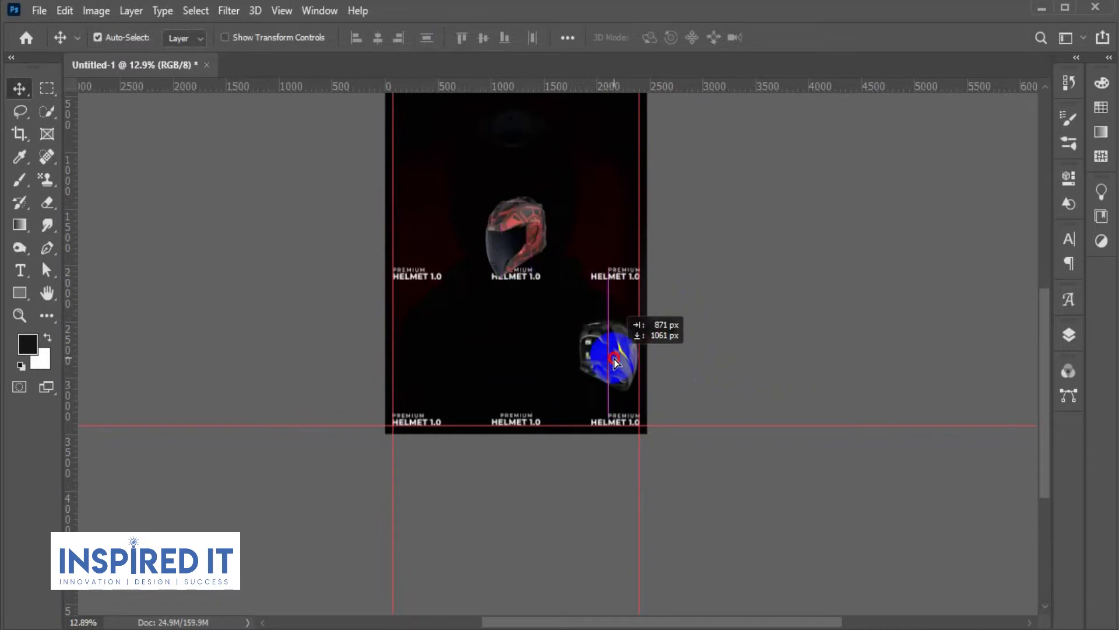
drag(510, 234, 507, 360)
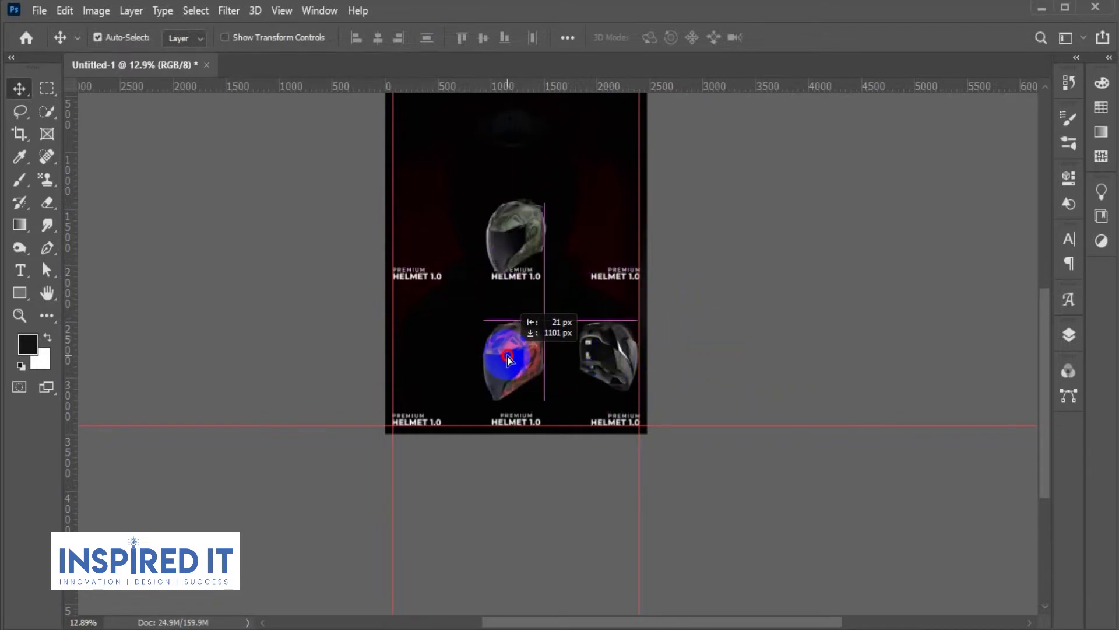
drag(508, 239, 423, 366)
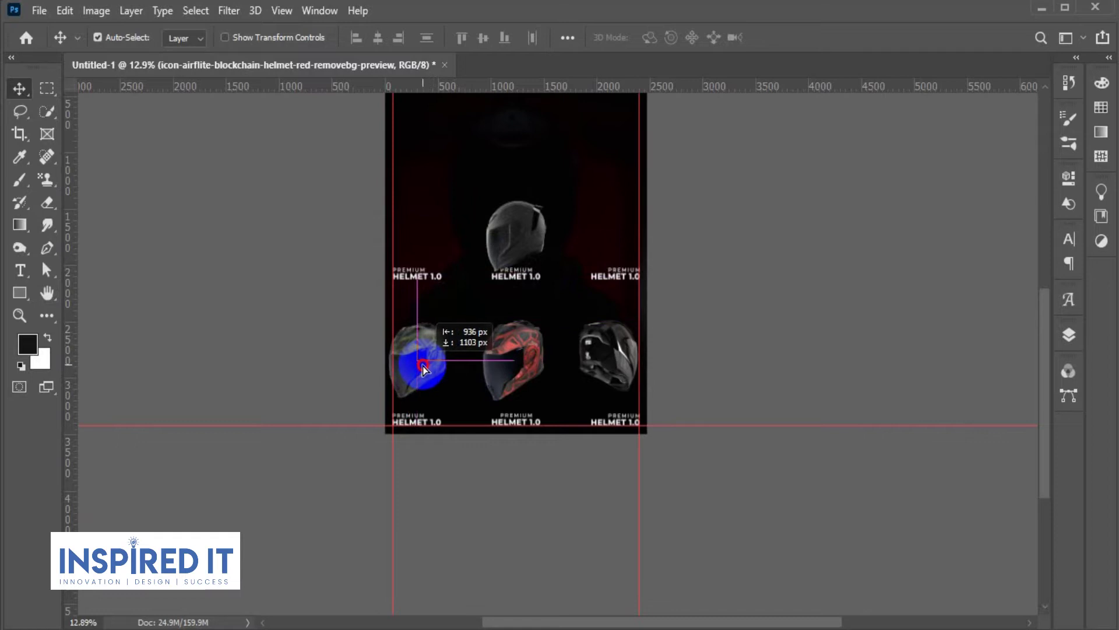
click(707, 295)
Place the grey helmet top-right and the black helmet top-centre, then pan to the top row
mouse_move(554, 254)
mouse_down()
mouse_move(486, 236)
mouse_move(620, 227)
mouse_up()
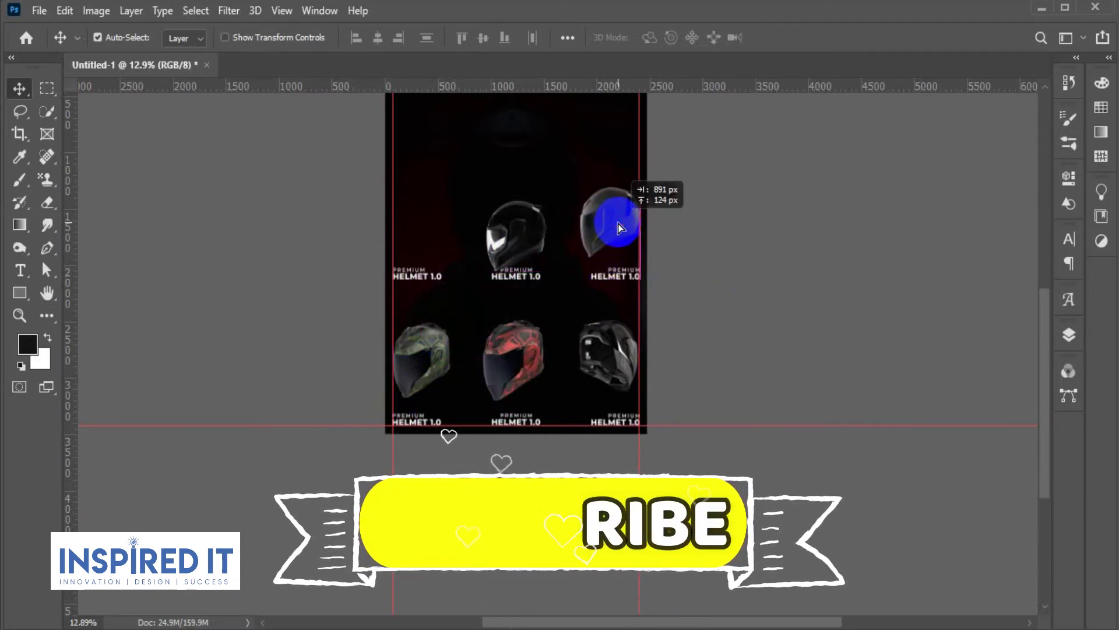
mouse_move(532, 226)
mouse_down()
mouse_move(533, 171)
mouse_move(417, 218)
mouse_up()
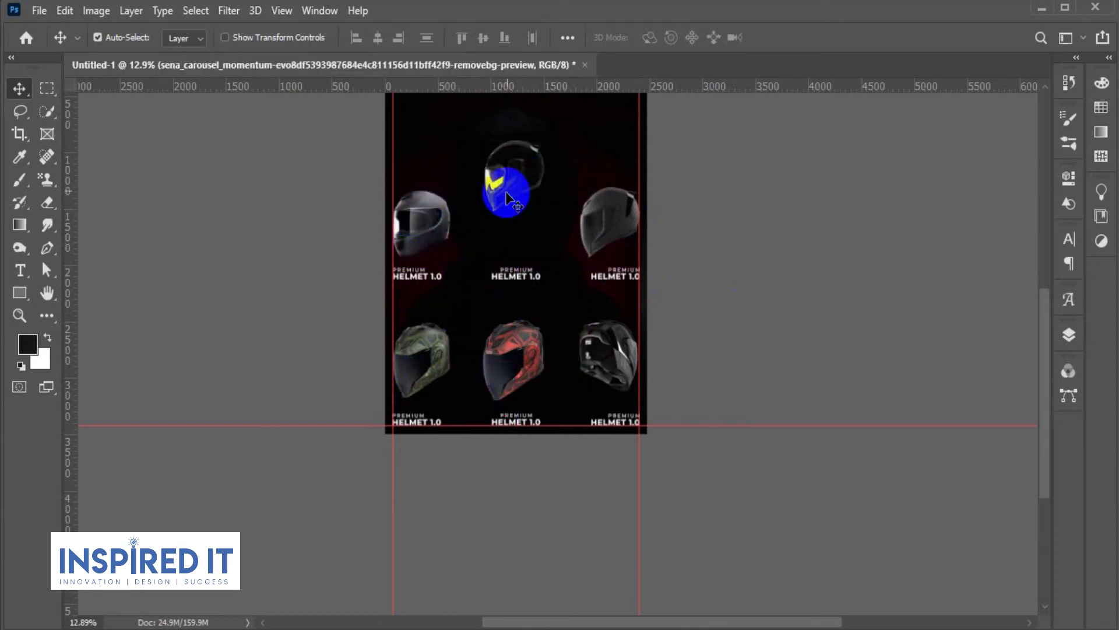
drag(506, 198, 507, 246)
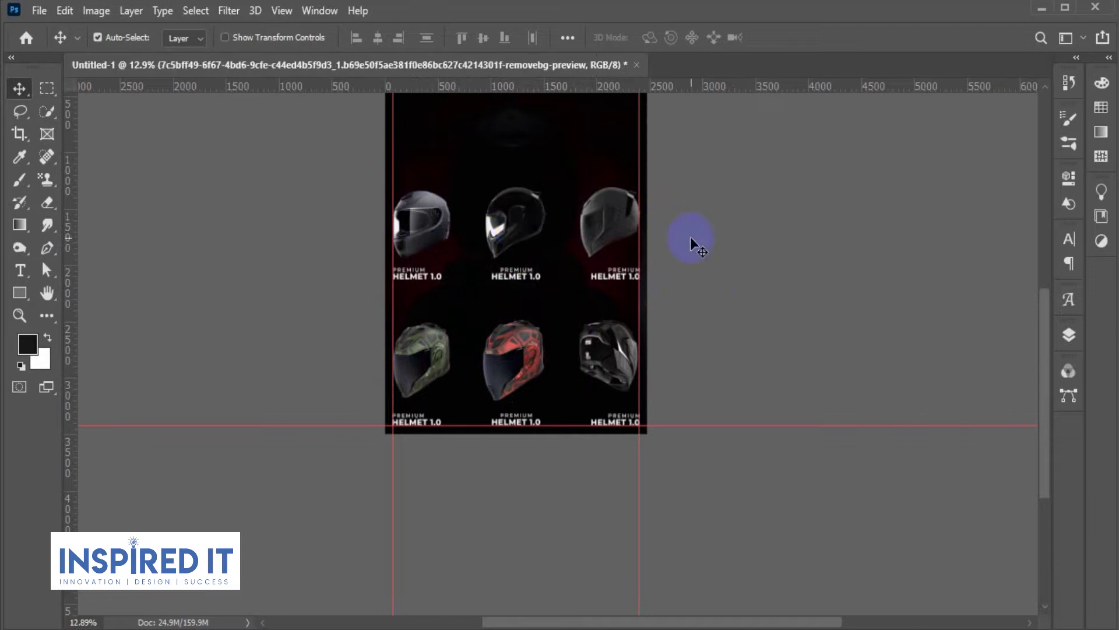
click(690, 237)
scroll(705, 230, right, 2)
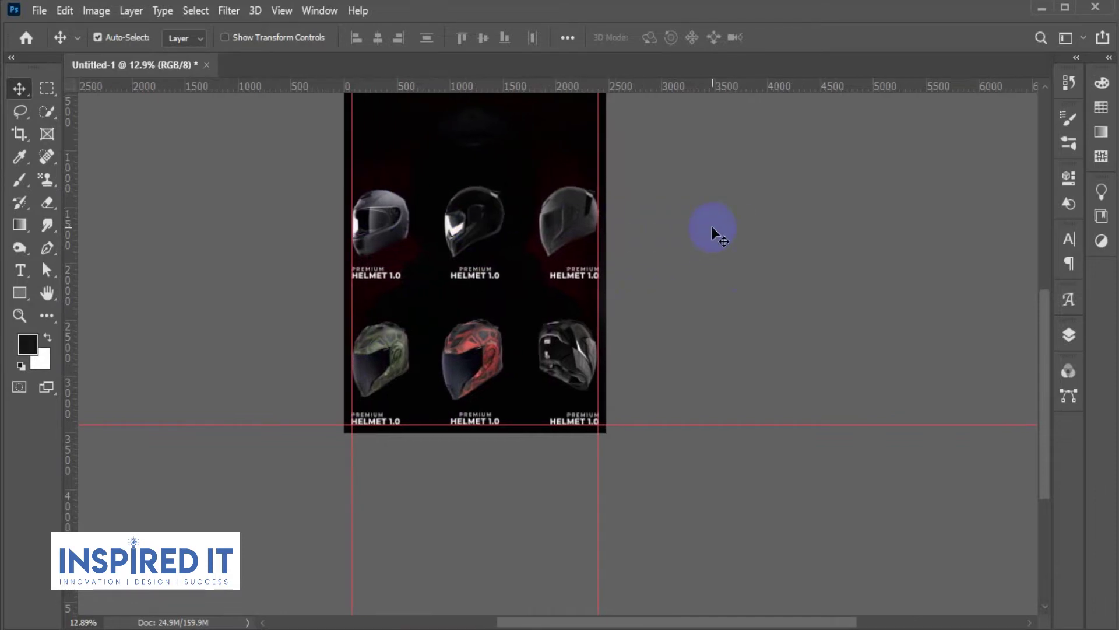
scroll(537, 242, up, 3)
mouse_move(683, 295)
mouse_down()
mouse_move(734, 304)
mouse_move(859, 279)
mouse_up()
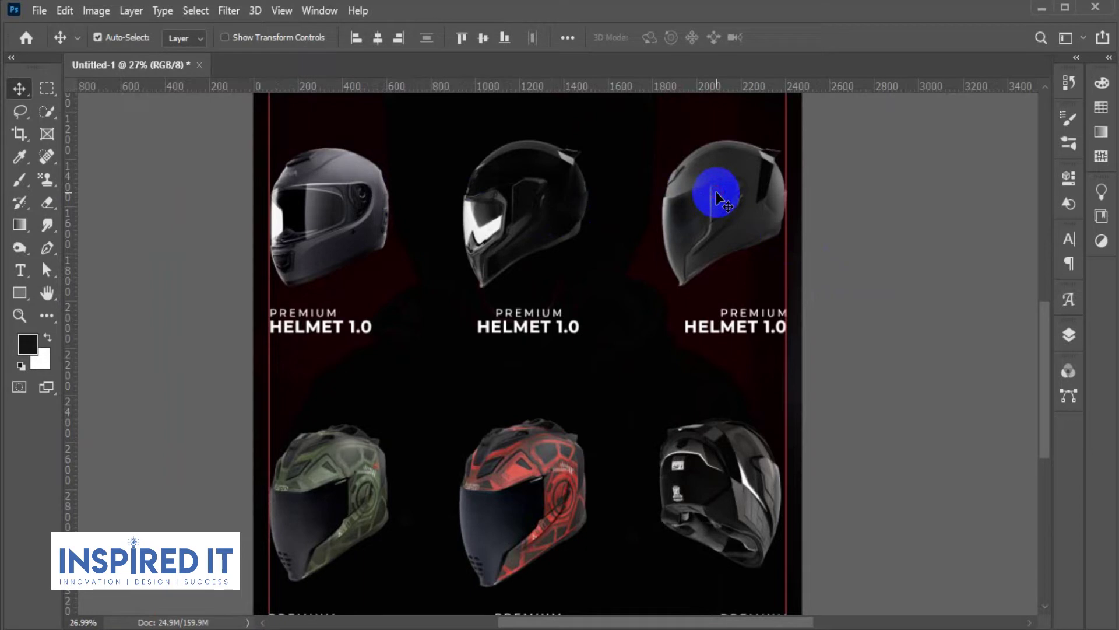
Align the top-row helmets' vertical centres and nudge the top-right helmet left
click(484, 42)
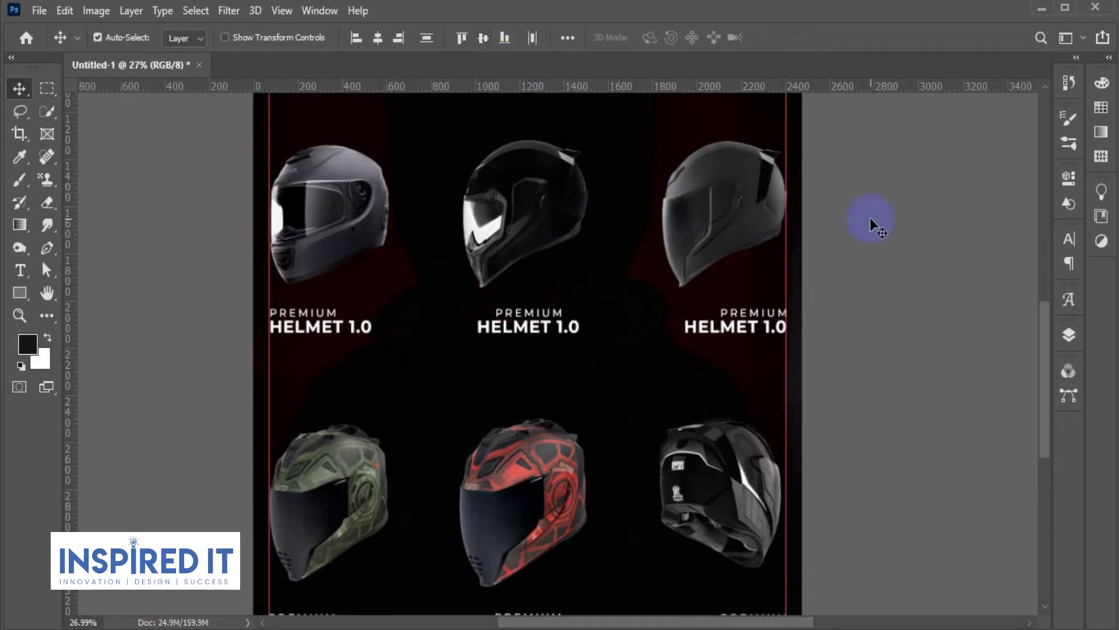
scroll(807, 232, up, 1)
scroll(822, 231, up, 1)
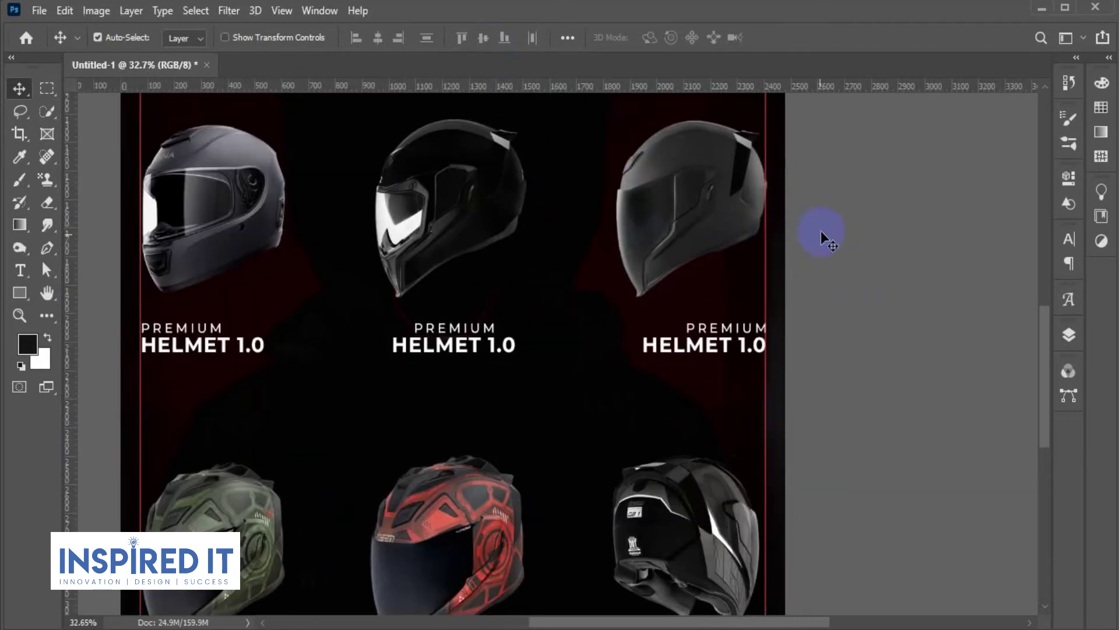
scroll(804, 224, up, 1)
scroll(758, 217, up, 1)
drag(723, 211, 700, 208)
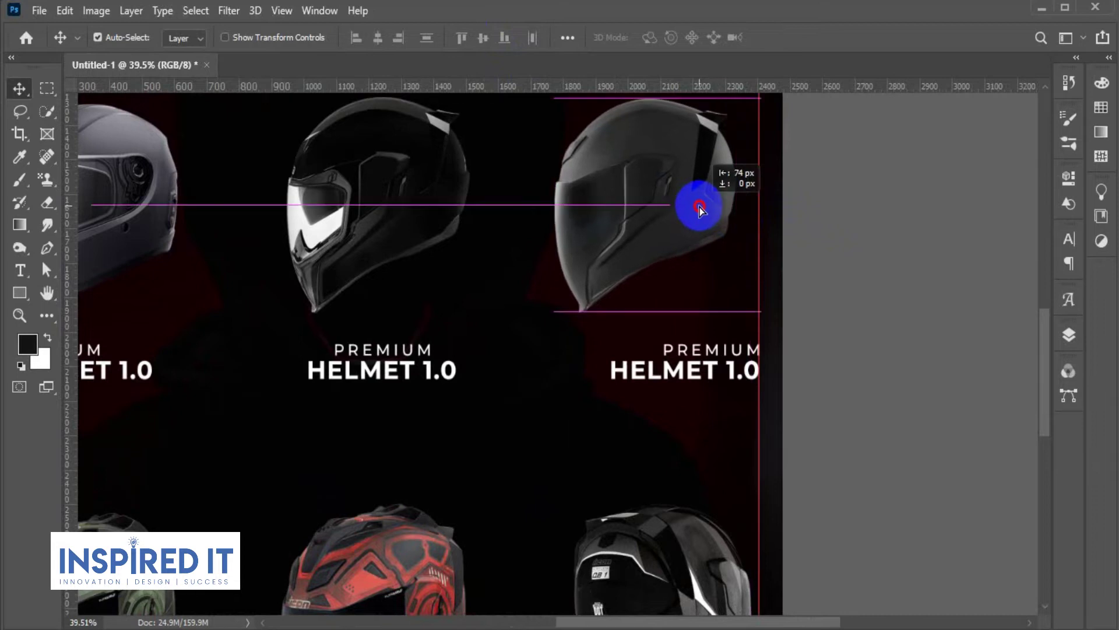
Align the top-right helmet's right edge with its text copy 2 title
click(1069, 335)
scroll(991, 443, down, 3)
scroll(950, 475, up, 3)
click(681, 218)
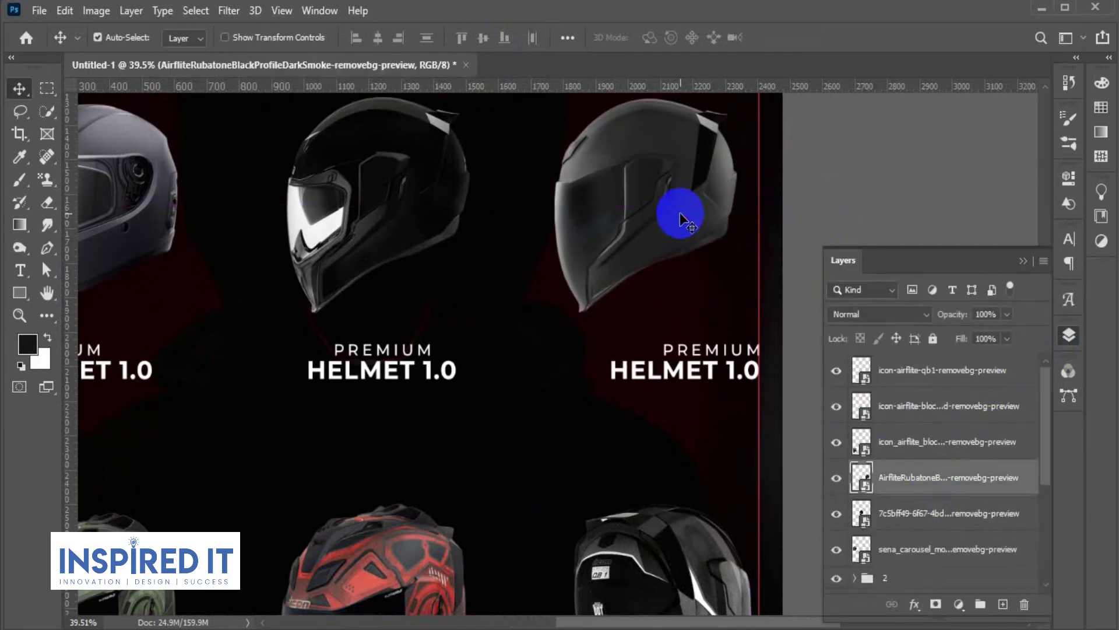
scroll(906, 487, down, 3)
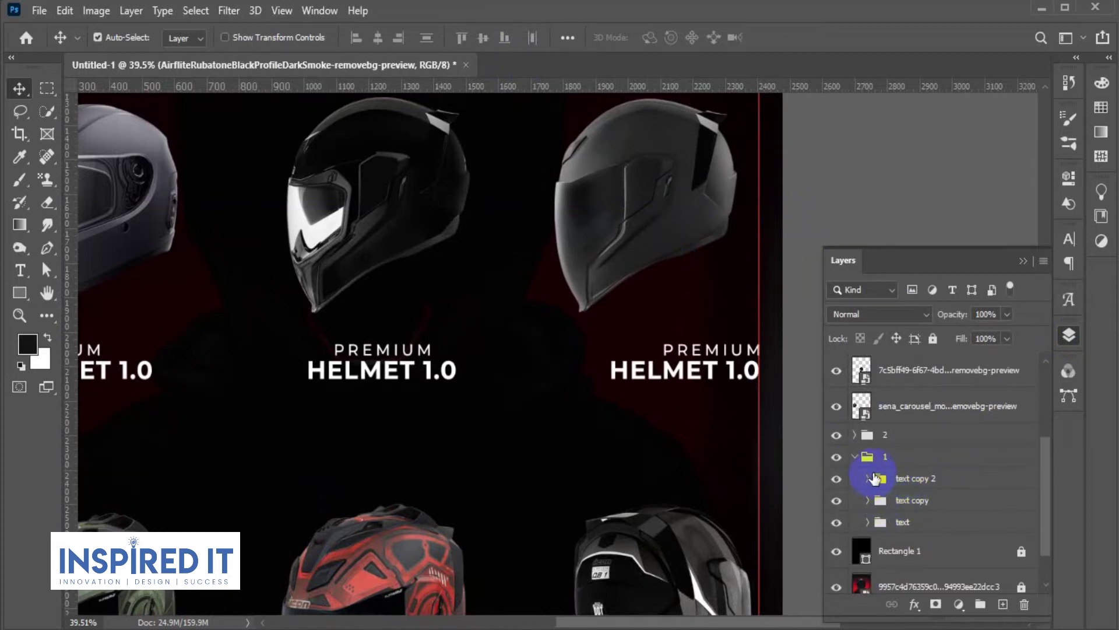
click(912, 479)
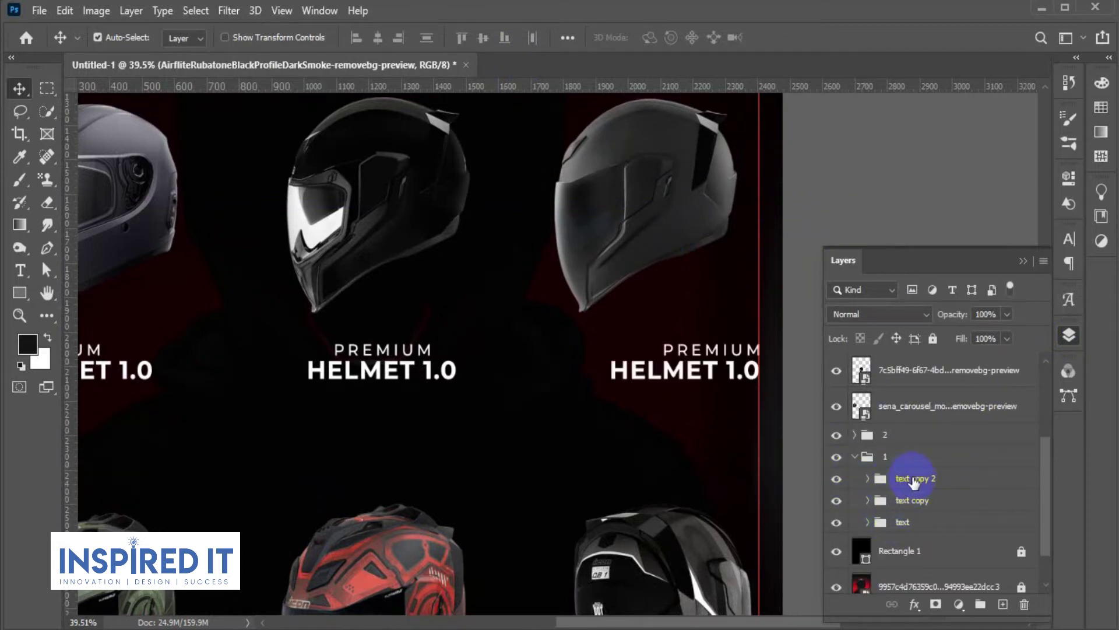
click(401, 40)
click(833, 181)
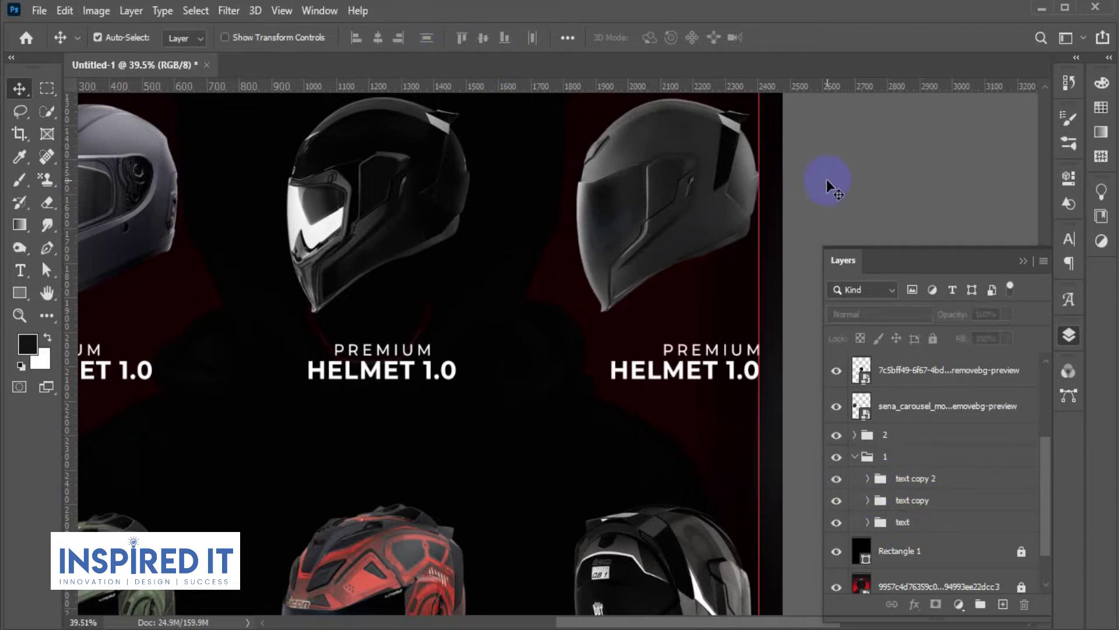
Centre the middle title horizontally under its helmet with Align Horizontal Centers
click(424, 354)
click(421, 220)
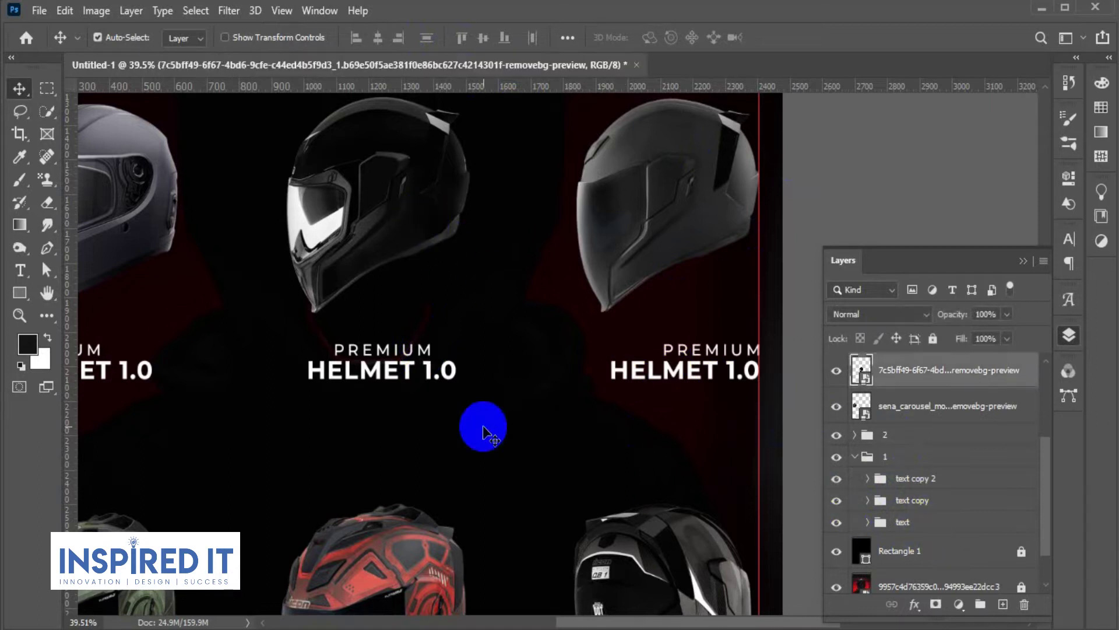
click(917, 512)
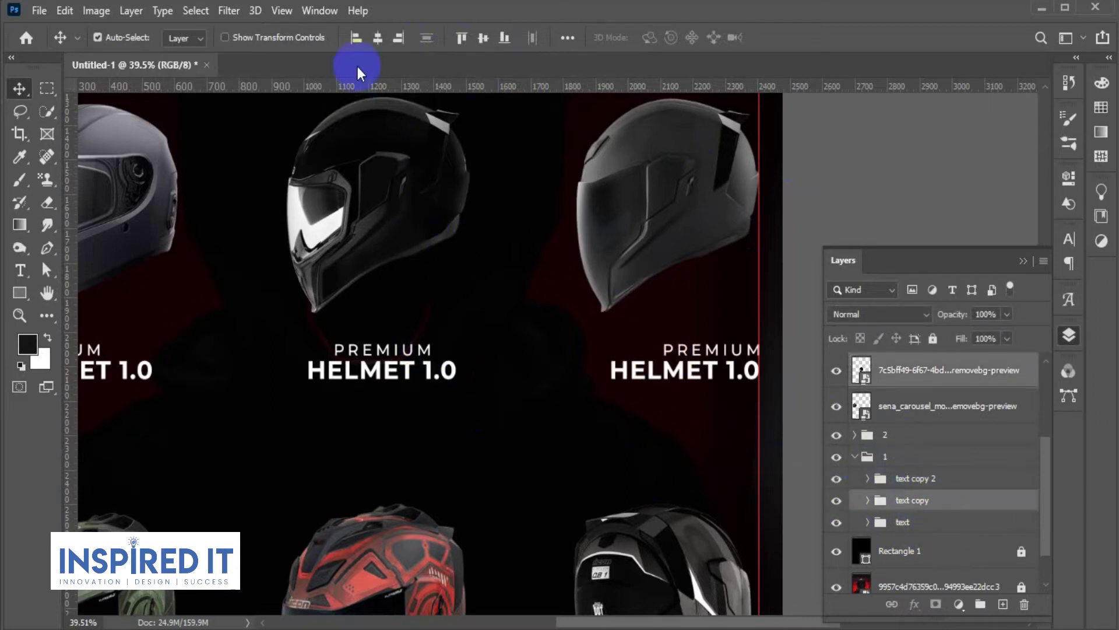
click(379, 40)
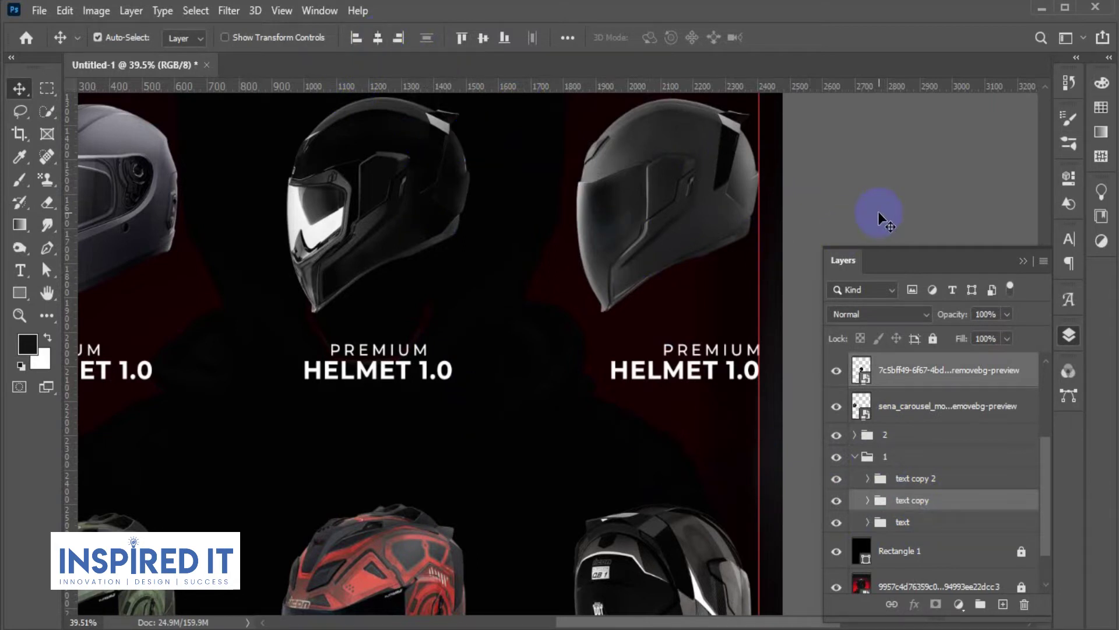
Group the middle helmet and the right helmet each with their titles
key(ctrl+g)
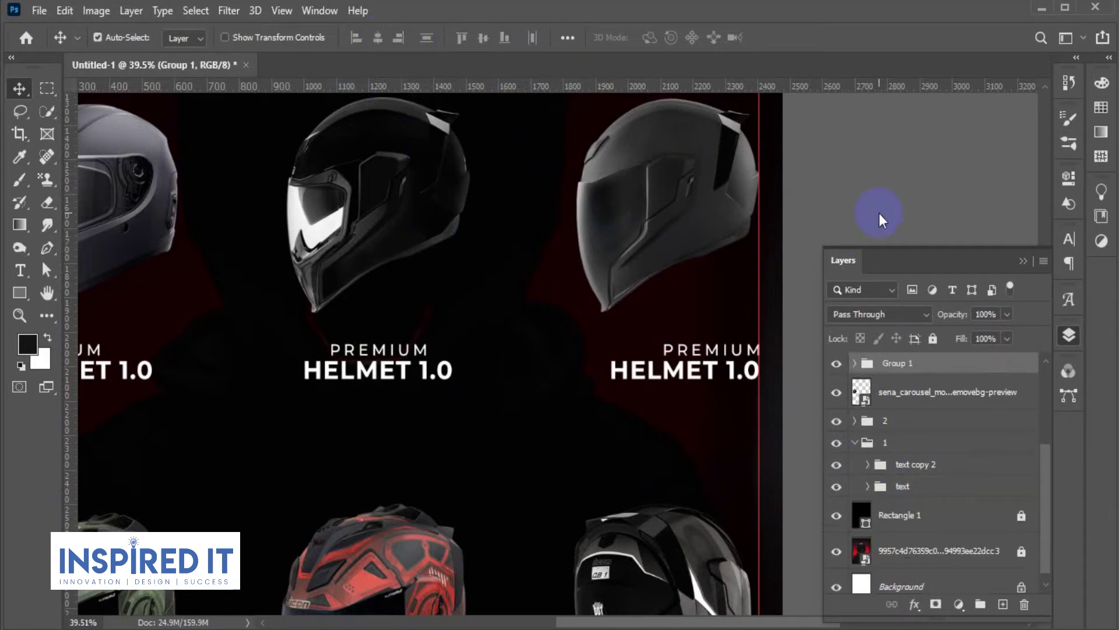
click(880, 219)
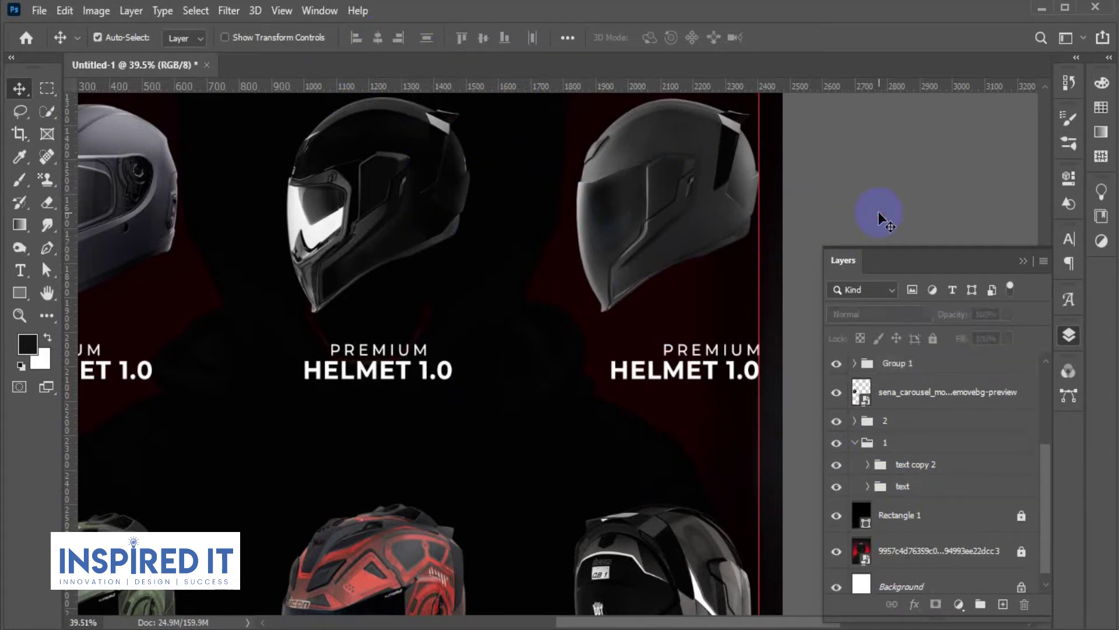
click(725, 220)
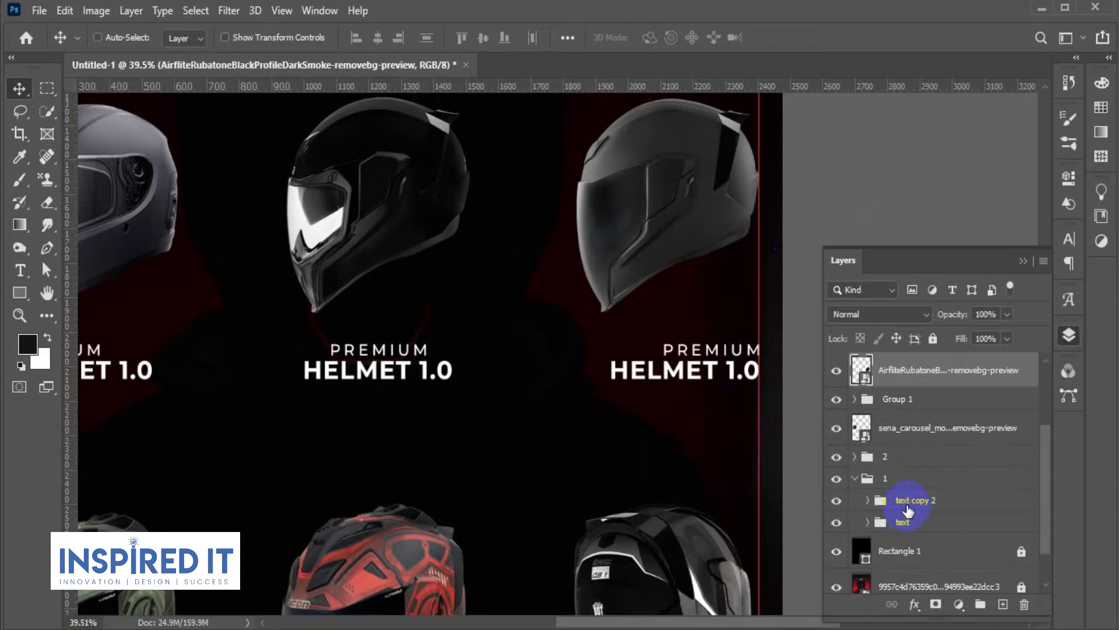
click(907, 502)
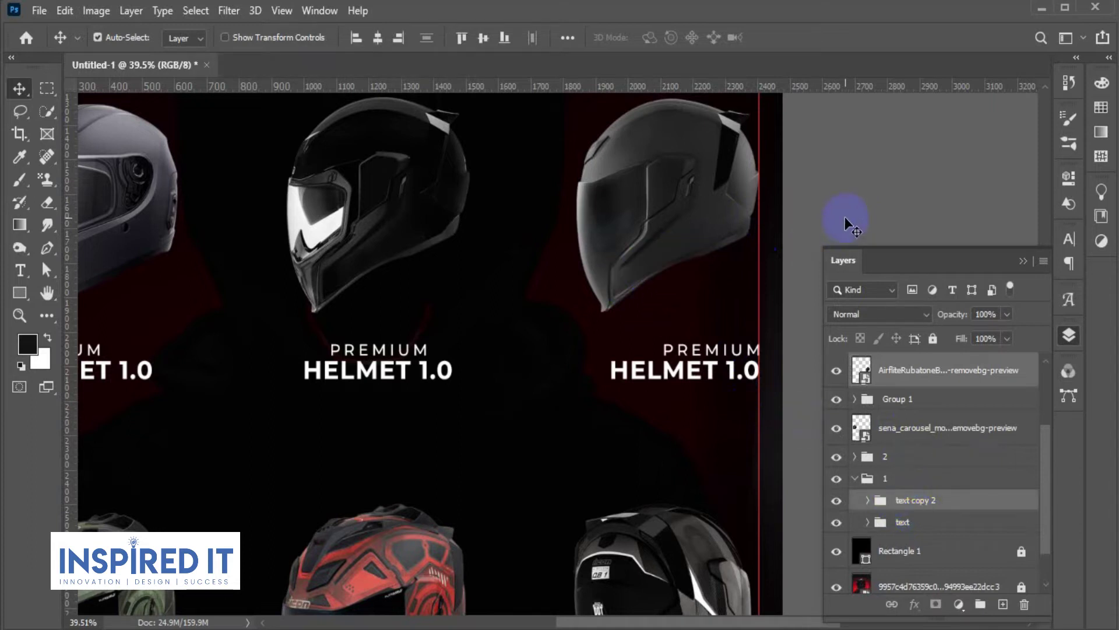
key(ctrl+g)
Group the top-left helmet with its title and clear the selection
drag(732, 250, 225, 332)
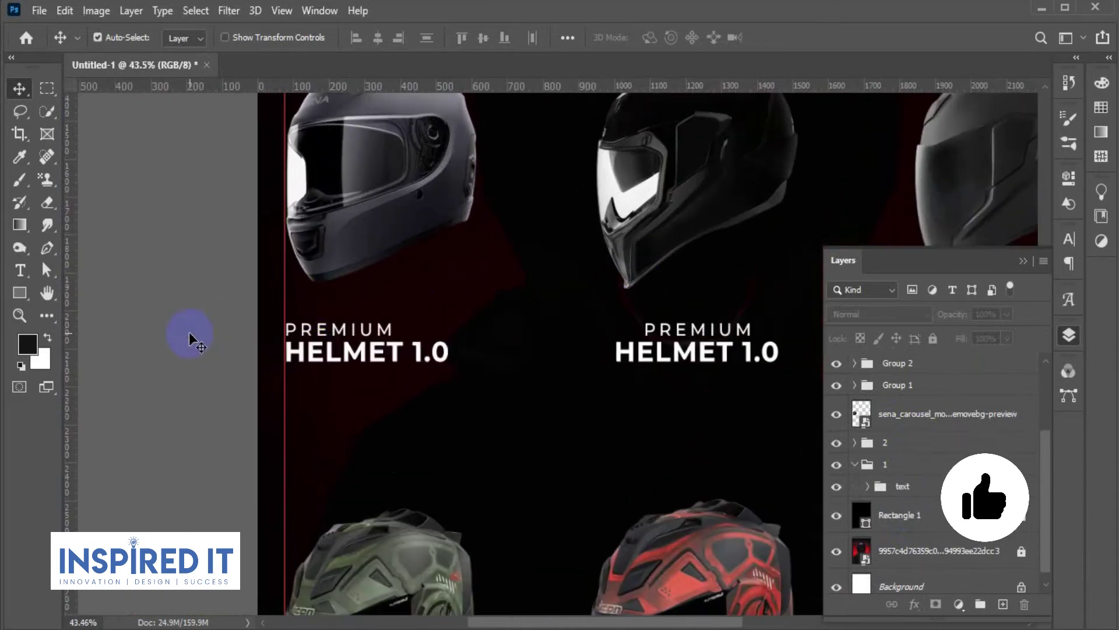
click(909, 486)
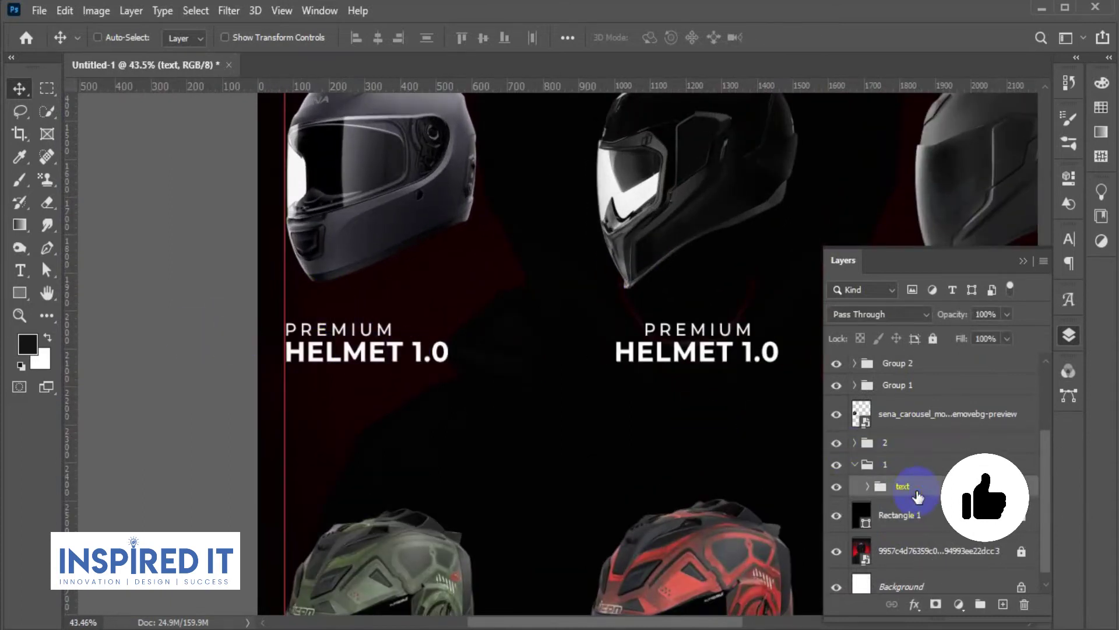
ctrl+click(418, 197)
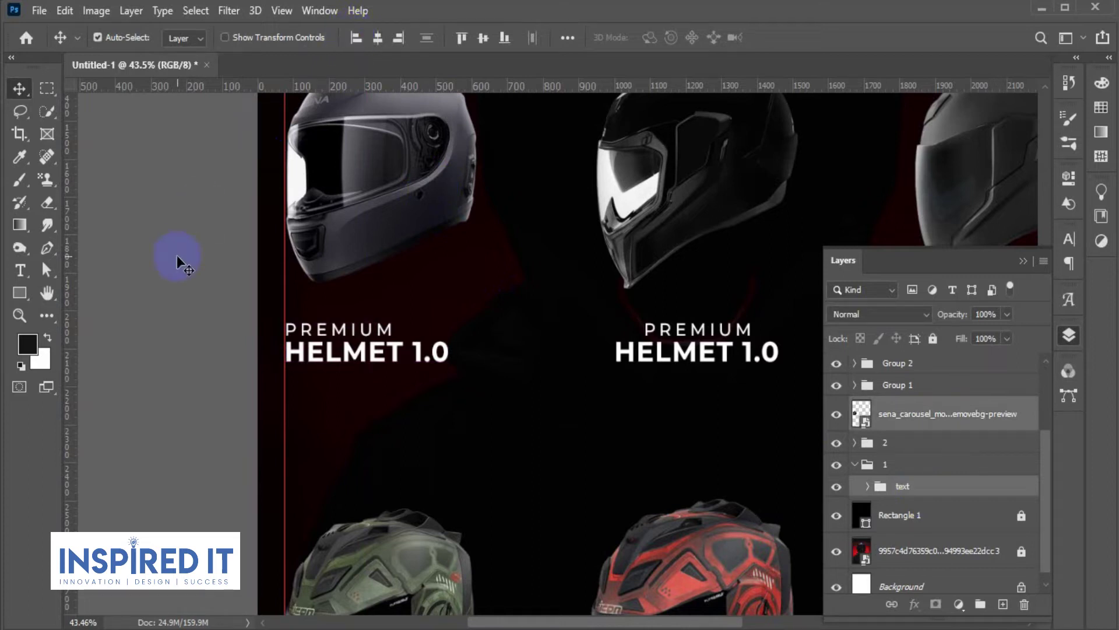
key(ctrl+g)
click(211, 368)
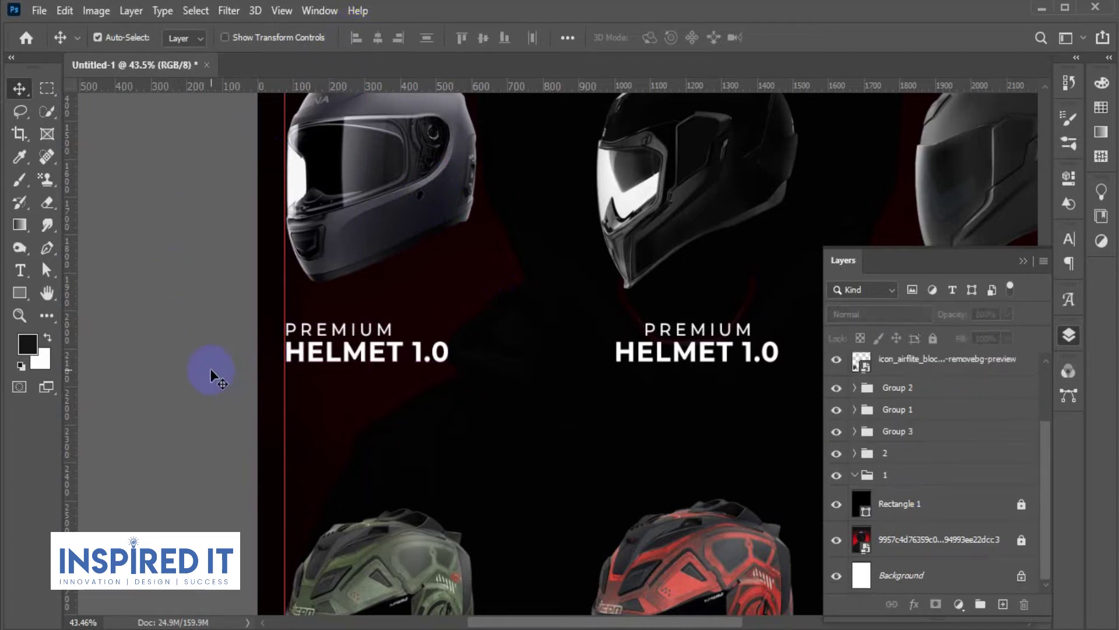
Group the green helmet with its 'text copy 3' title as Group 4
click(887, 478)
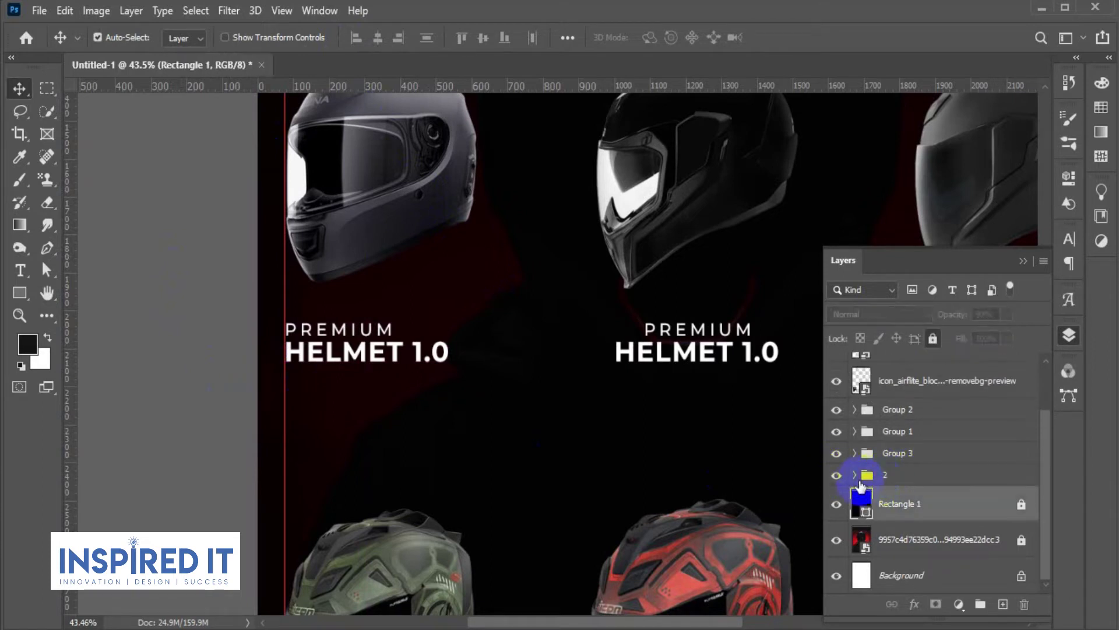
click(855, 476)
click(233, 421)
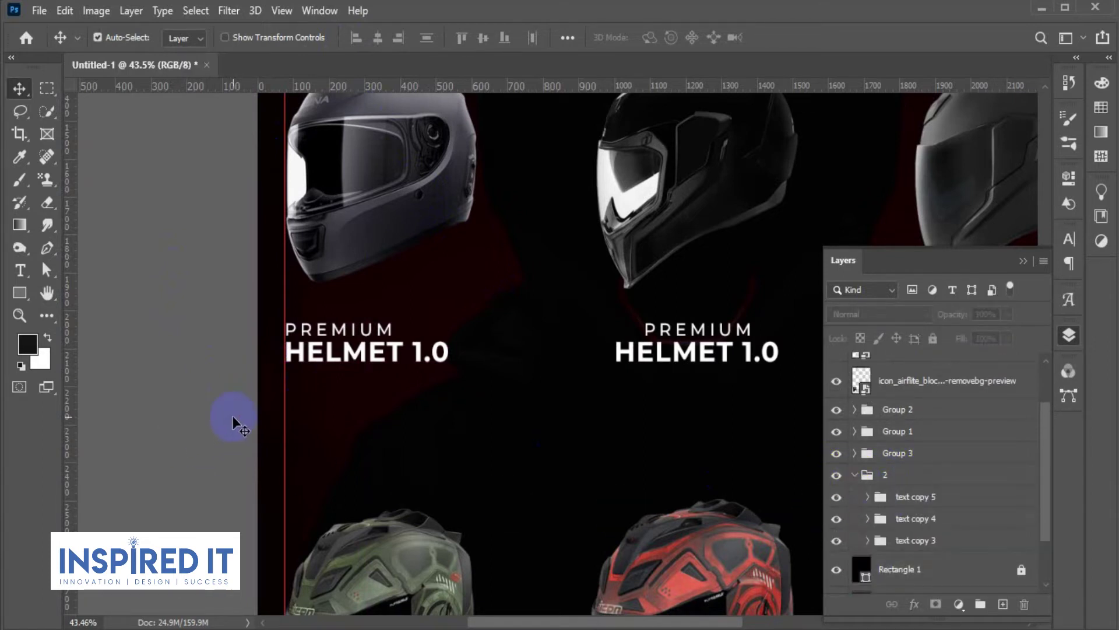
scroll(233, 420, down, 2)
scroll(310, 441, down, 3)
scroll(425, 305, down, 2)
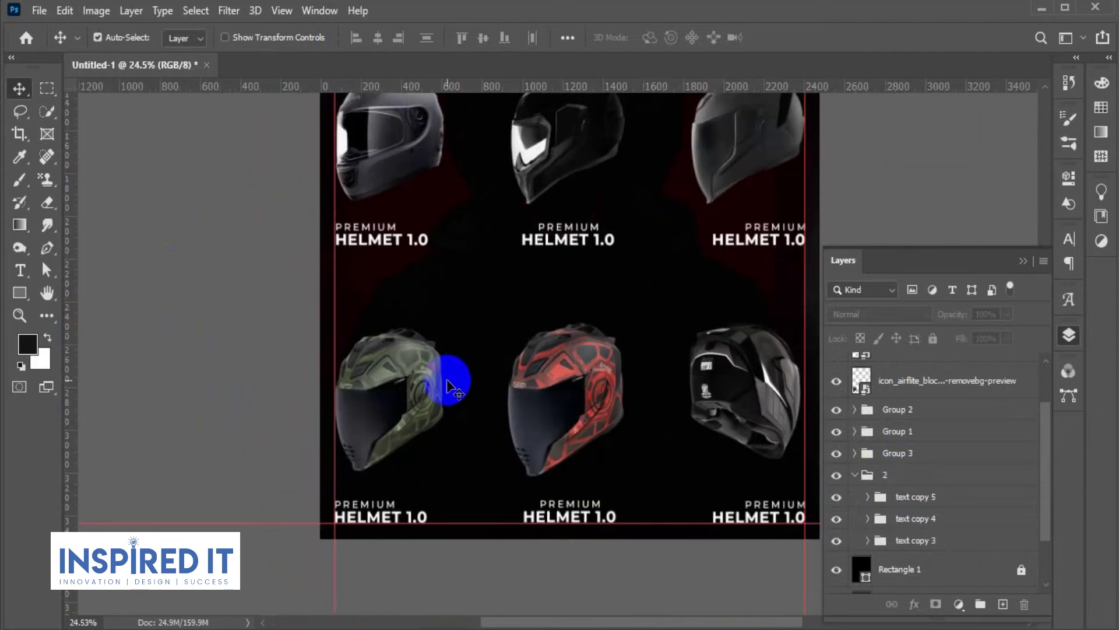
click(422, 411)
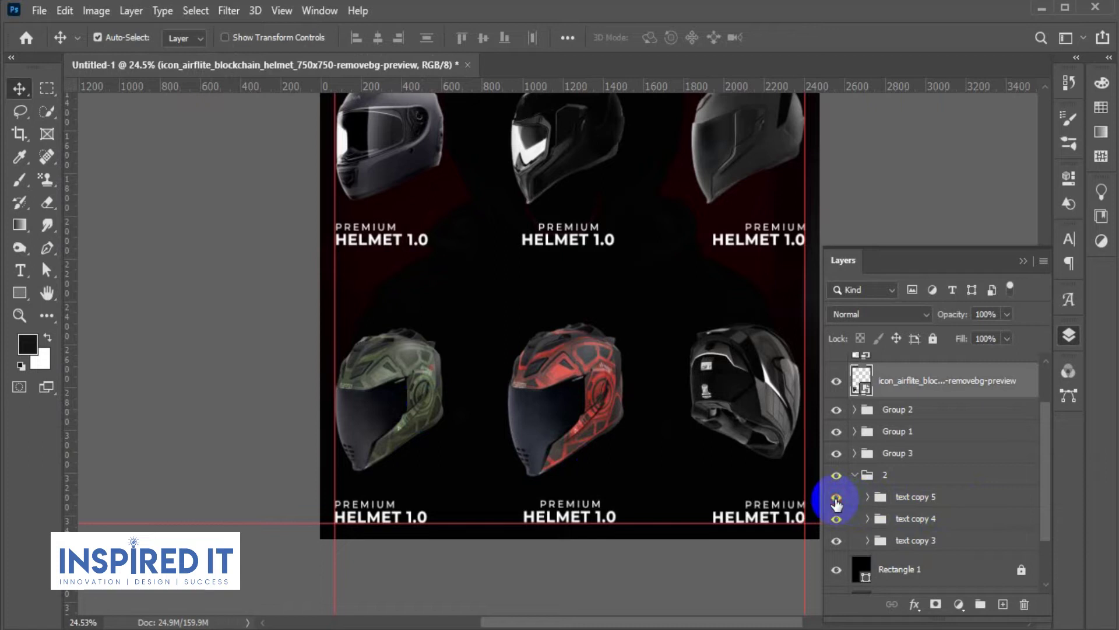
ctrl+click(925, 542)
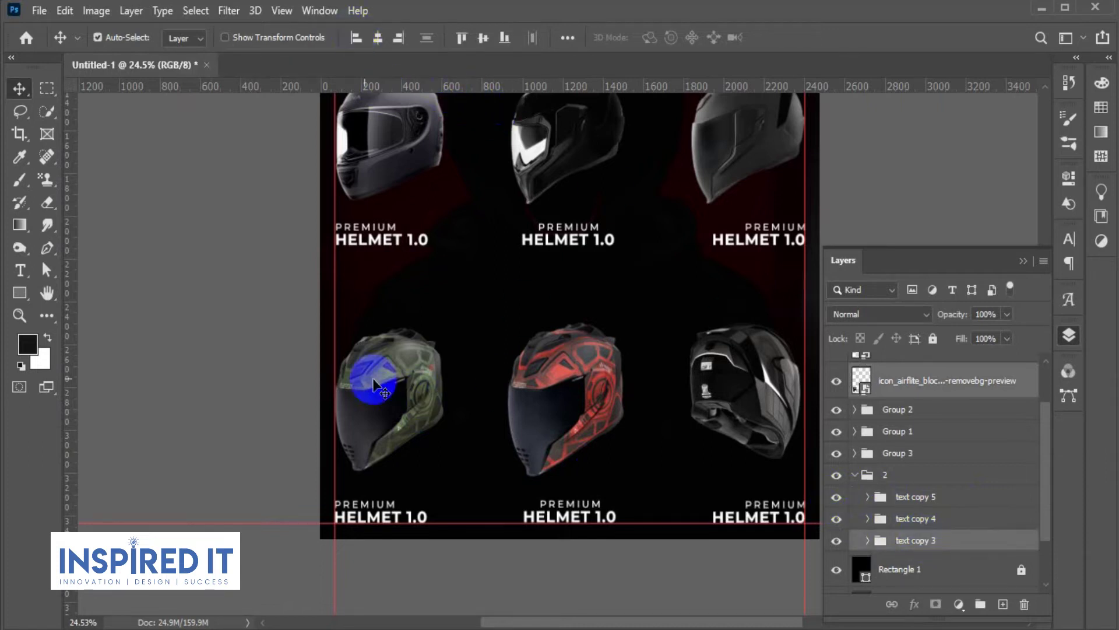
key(ctrl+g)
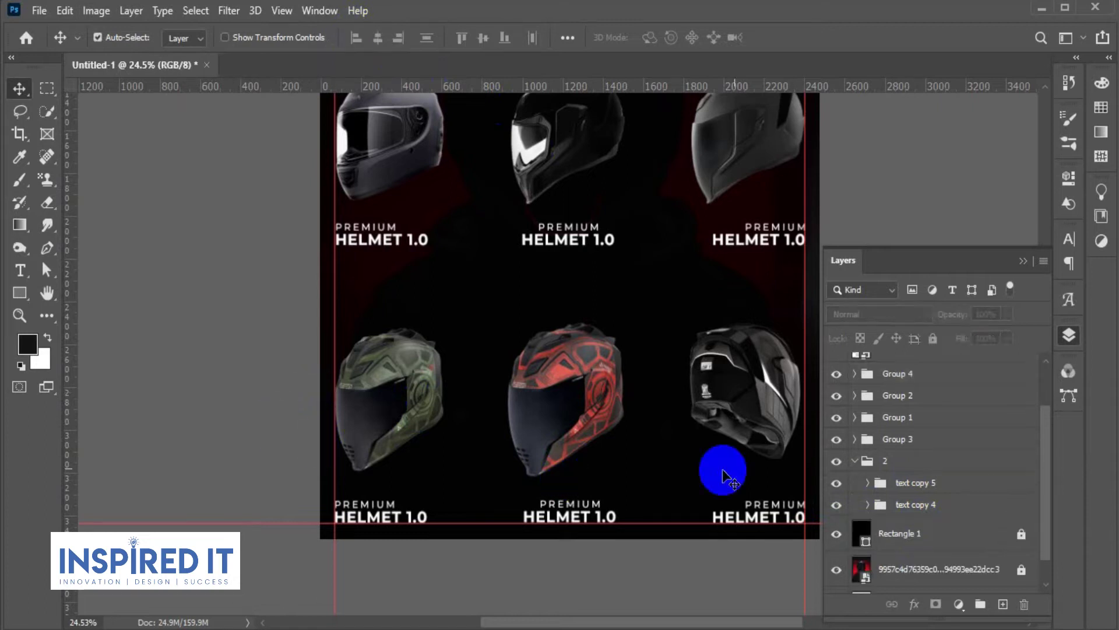
Scale the red helmet down slightly with Free Transform
click(596, 410)
key(ctrl+t)
mouse_move(656, 294)
mouse_down()
mouse_move(647, 303)
mouse_move(654, 294)
mouse_up()
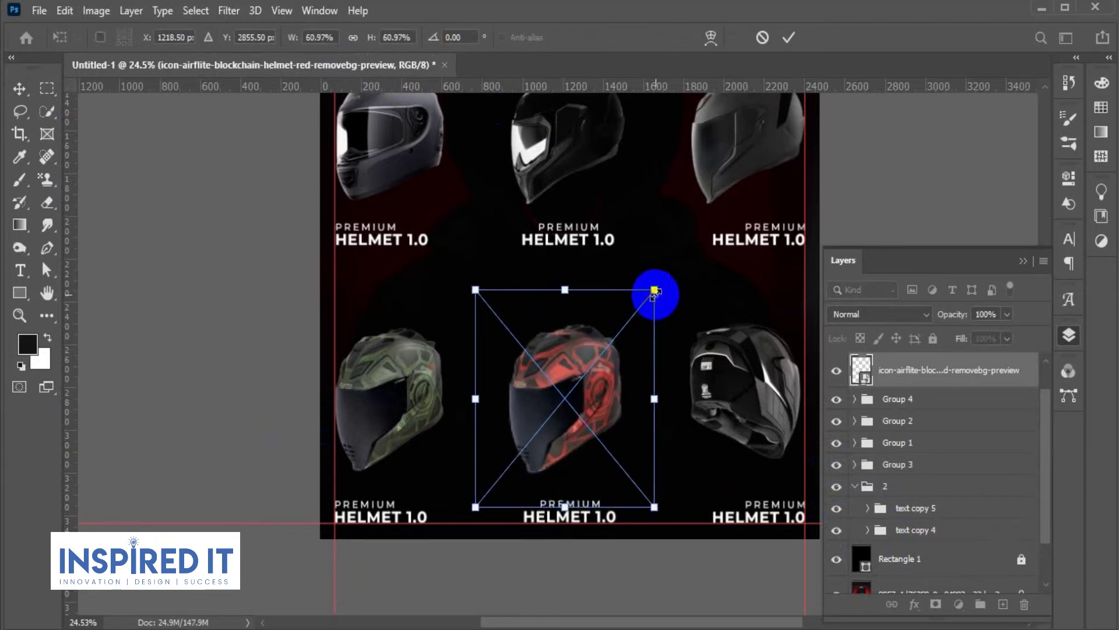
key(Return)
Align the green and red helmets on their vertical centres, then collapse Group 4
click(385, 349)
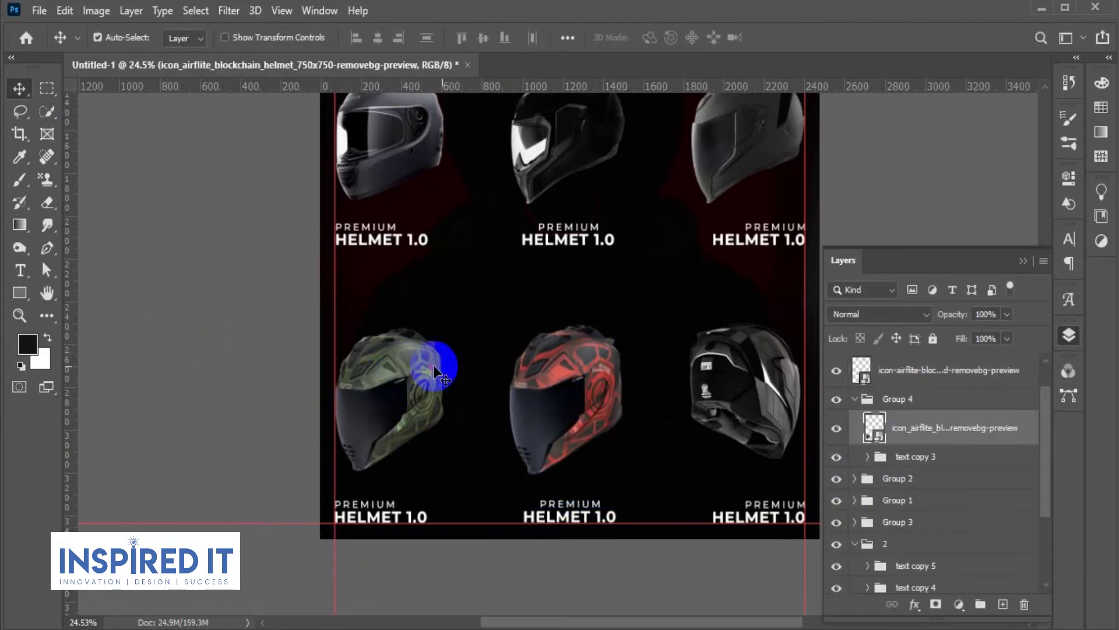
click(654, 370)
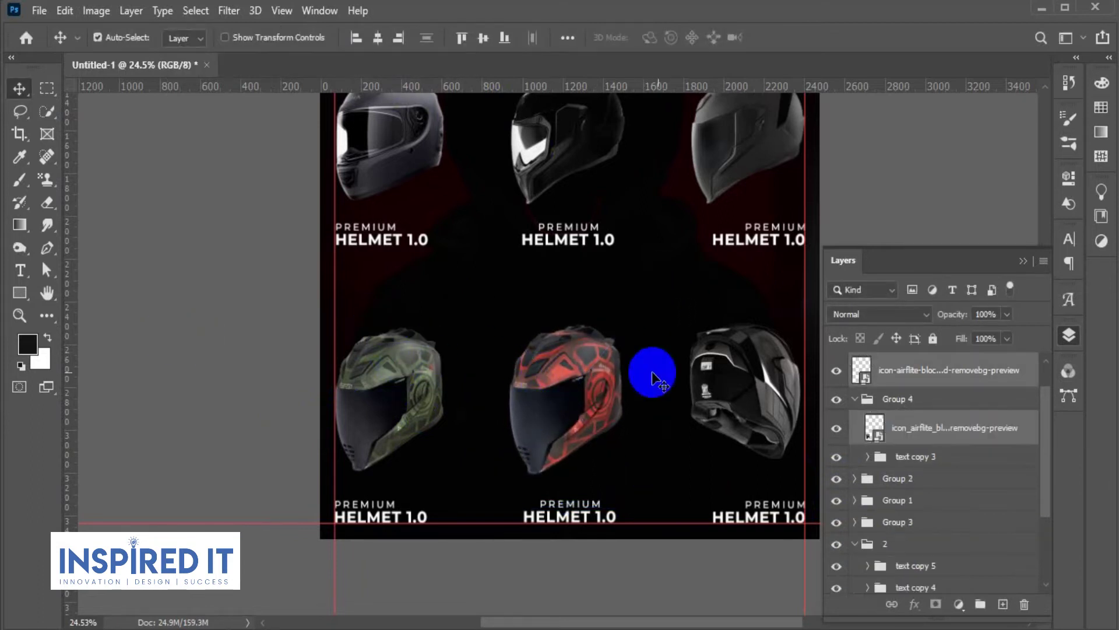
click(567, 37)
click(617, 85)
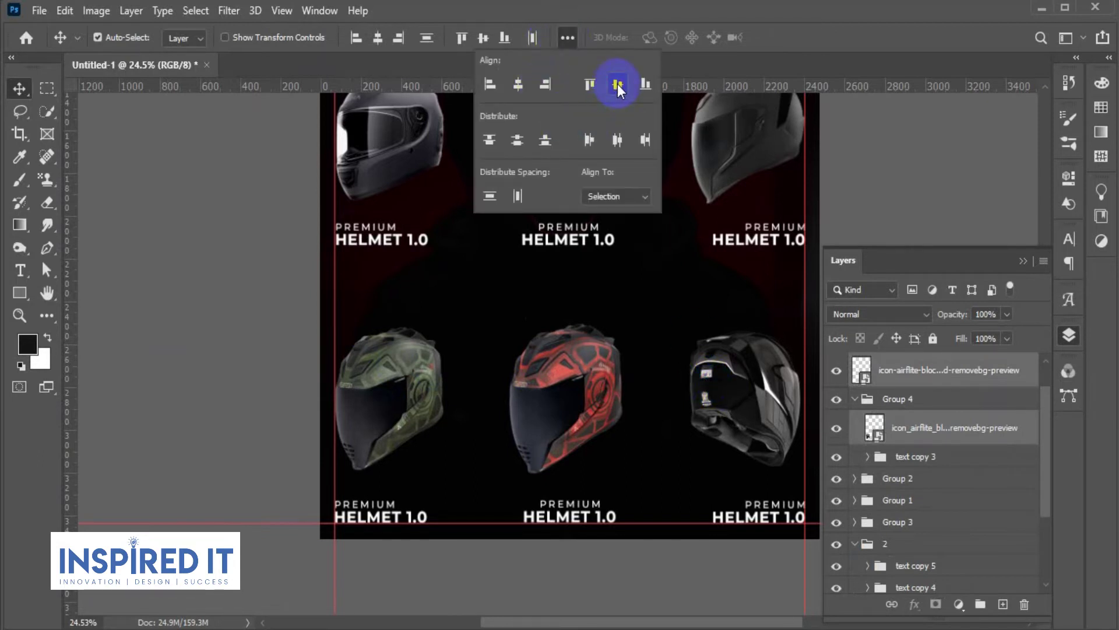
click(866, 152)
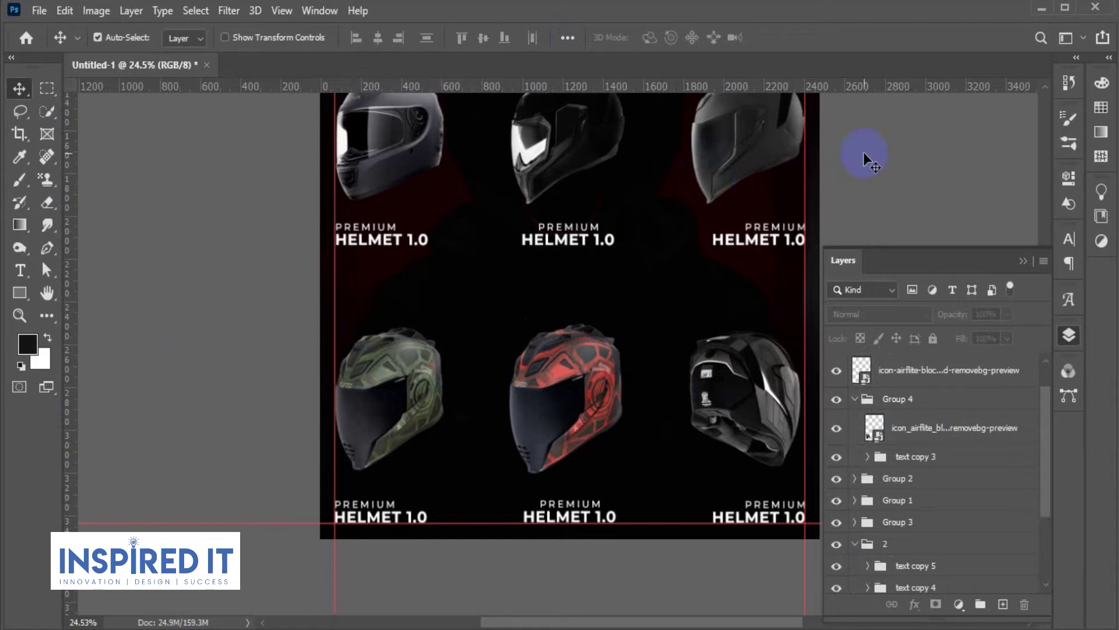
click(905, 448)
click(854, 399)
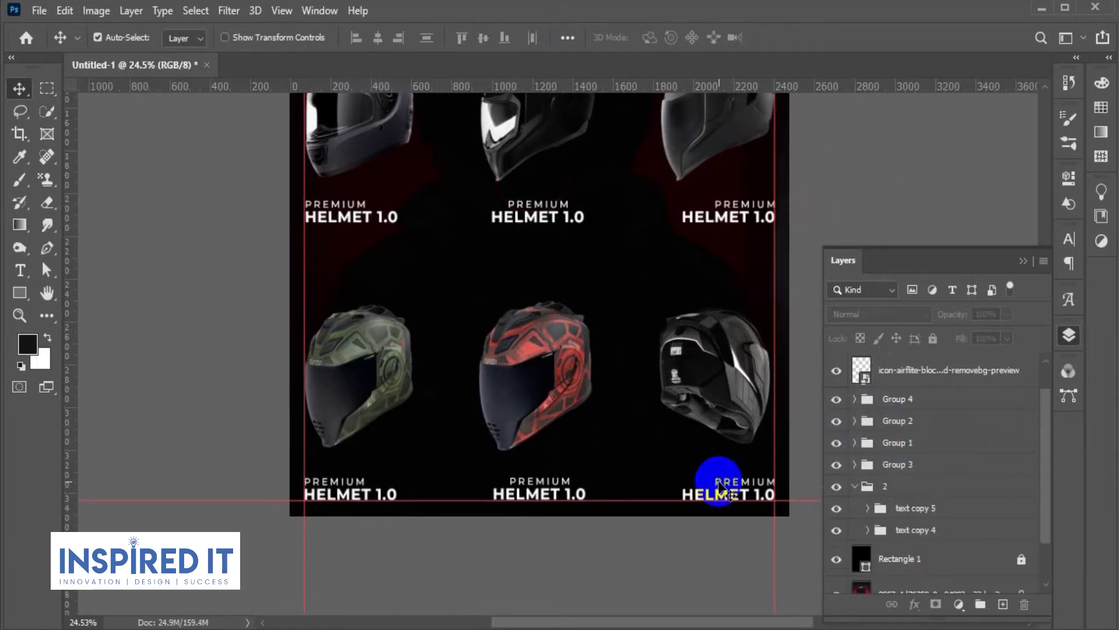
Centre the title under the red helmet and group the pair as Group 5
click(547, 403)
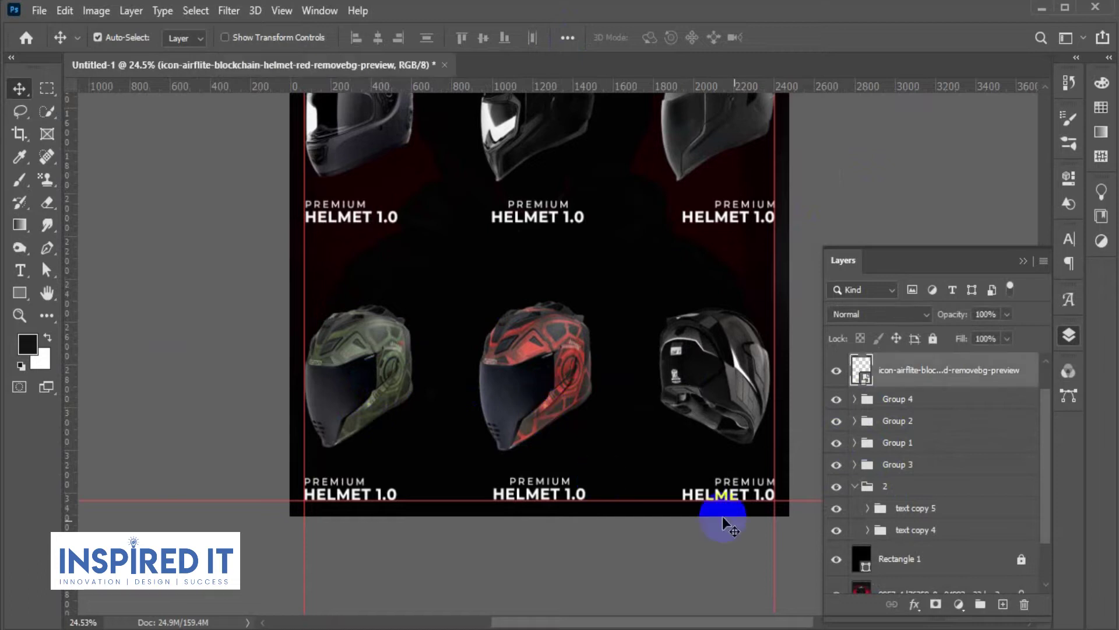
ctrl+click(932, 529)
click(379, 39)
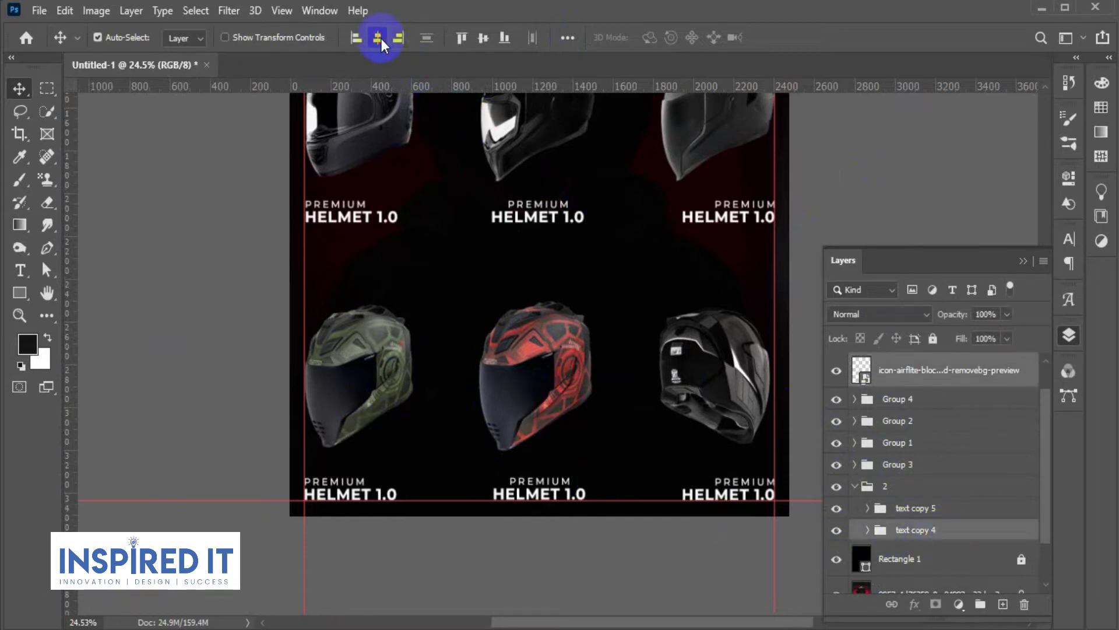
click(379, 38)
key(ctrl+g)
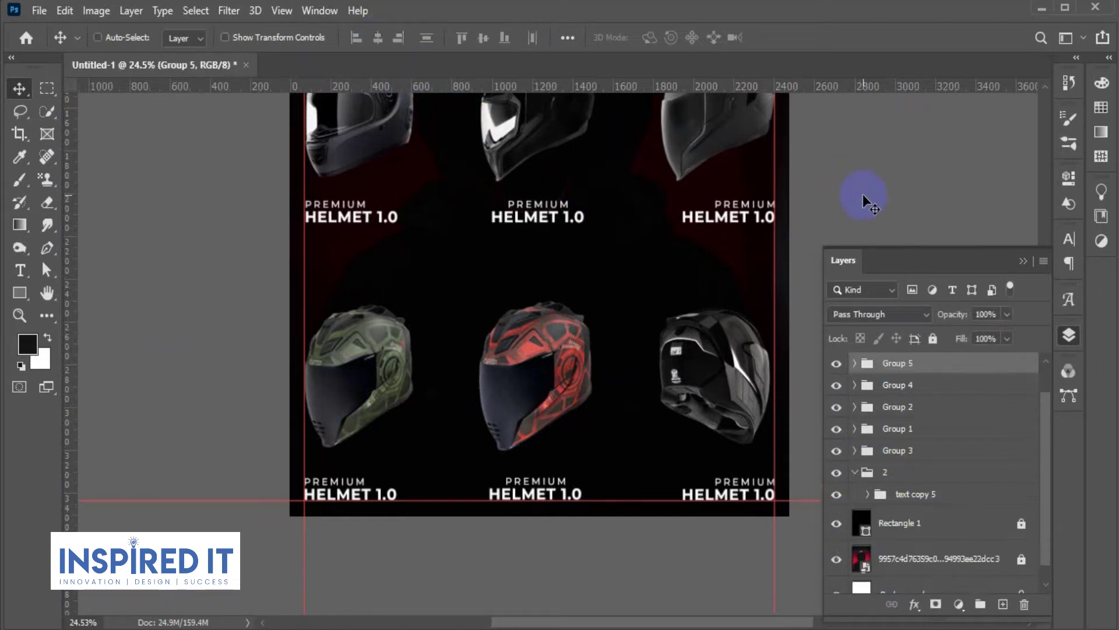
click(863, 195)
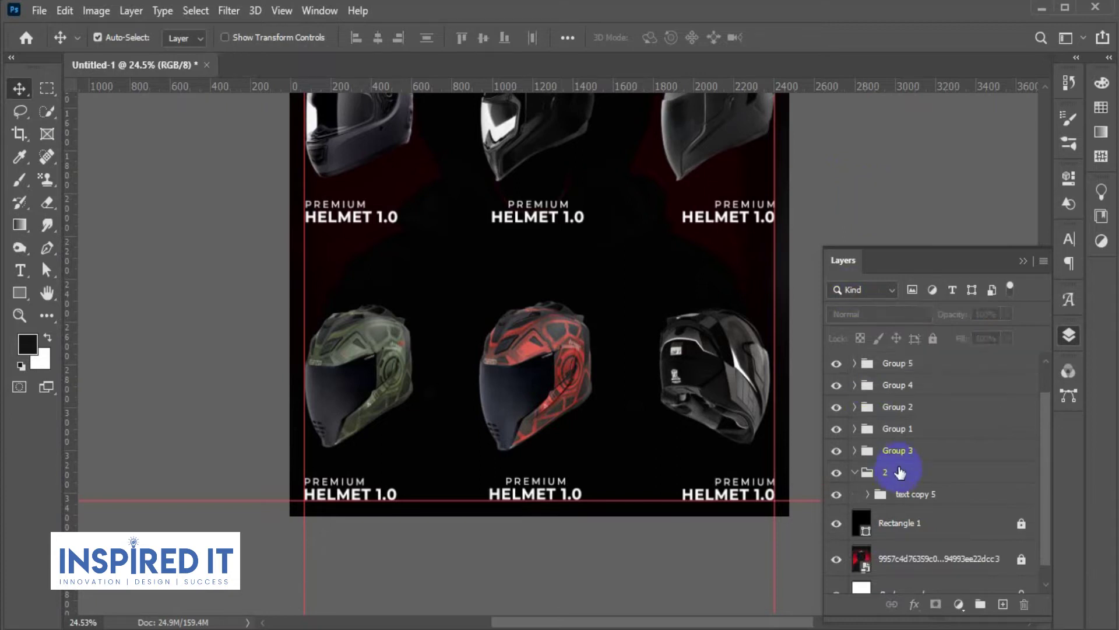
Right-align the black helmet with its title and group them as Group 6
key(ctrl+v)
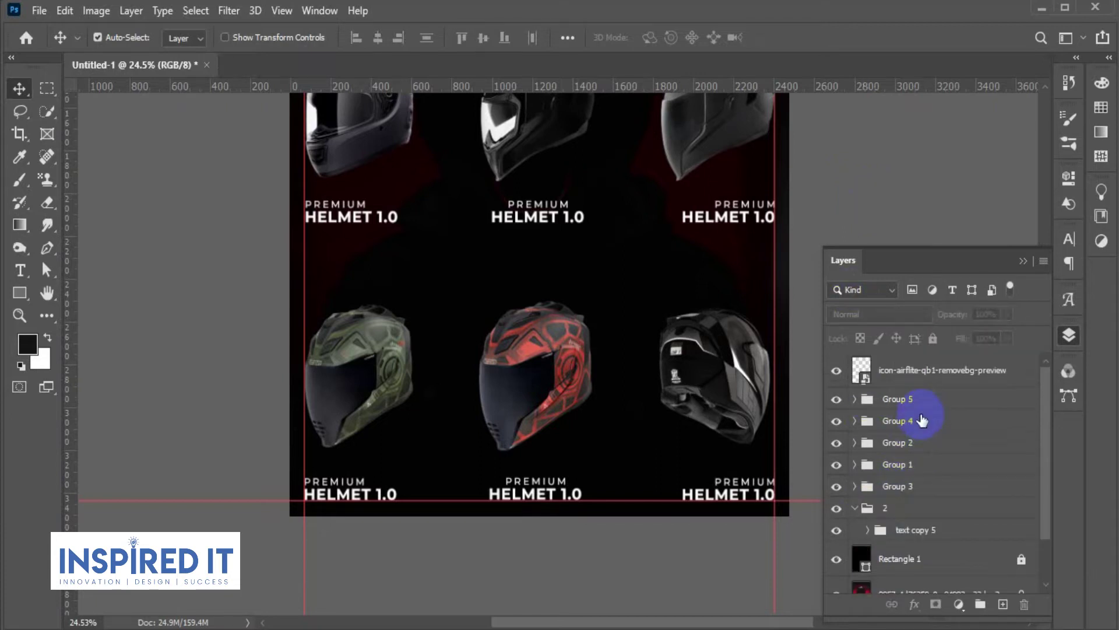
ctrl+click(905, 537)
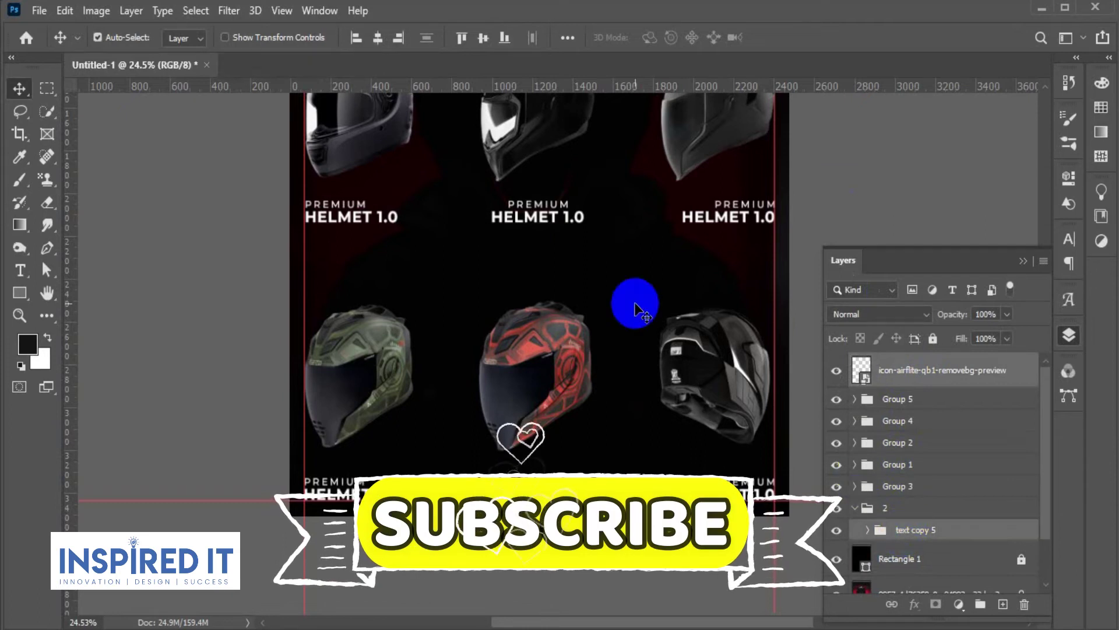
click(399, 38)
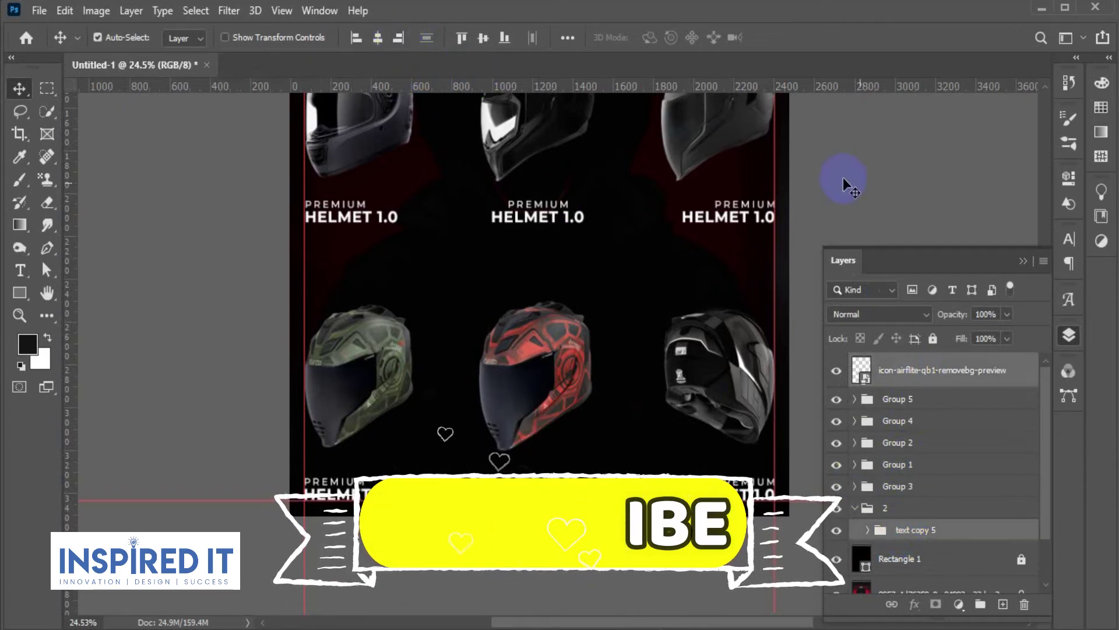
key(ctrl+g)
click(907, 215)
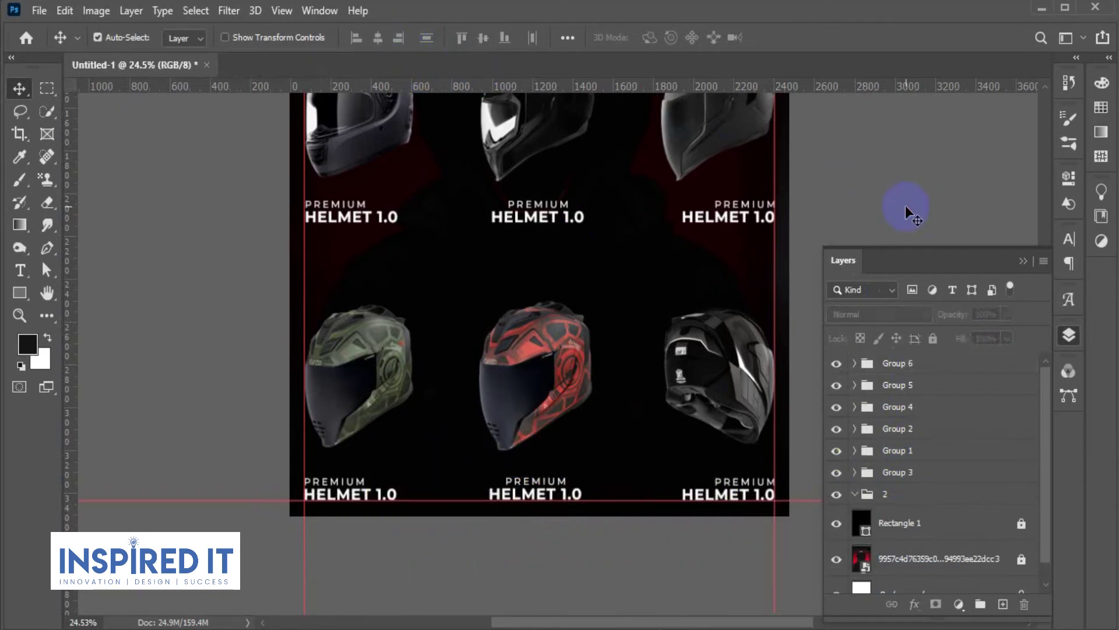
click(905, 371)
Distribute the bottom-row Groups 4–6 evenly by horizontal centres
shift+click(911, 408)
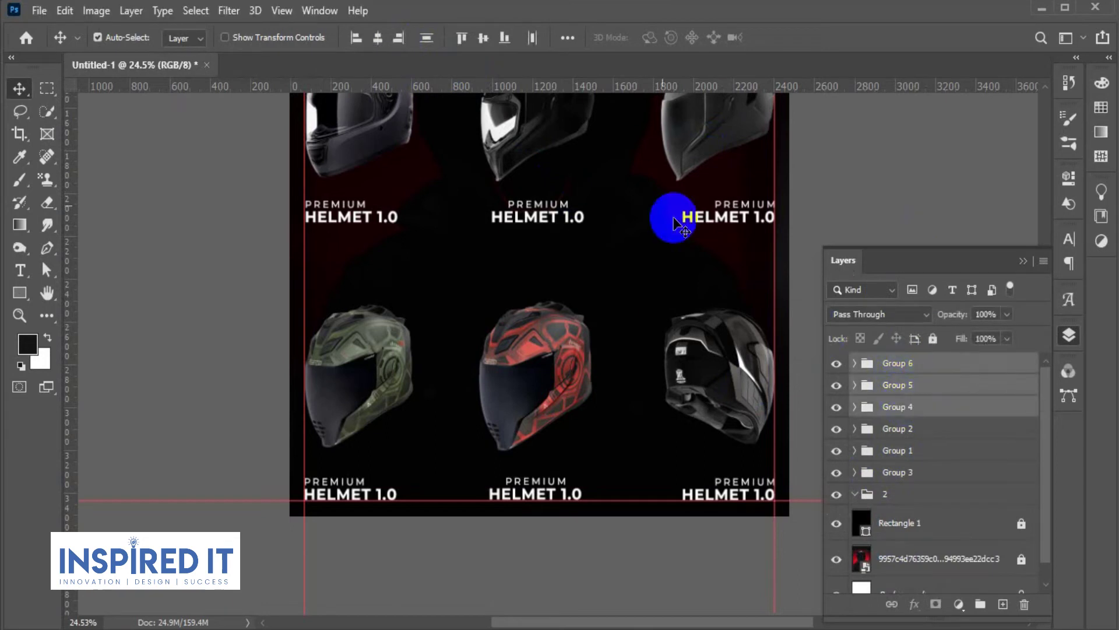
click(568, 37)
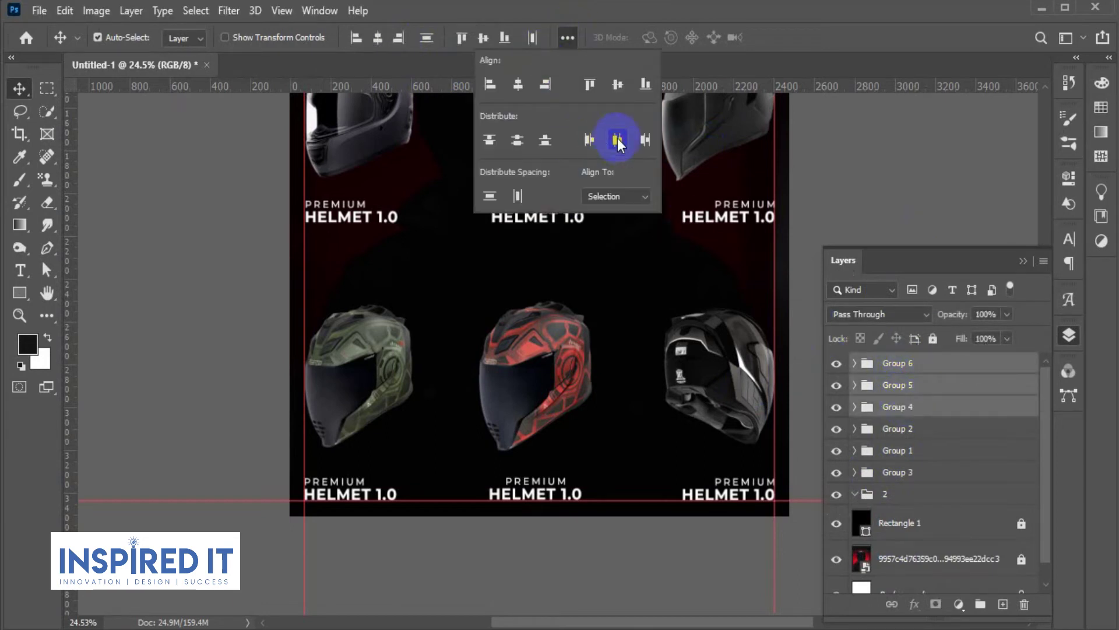
click(618, 143)
Distribute the top-row Groups 1–3 evenly by horizontal centres
click(687, 175)
click(909, 428)
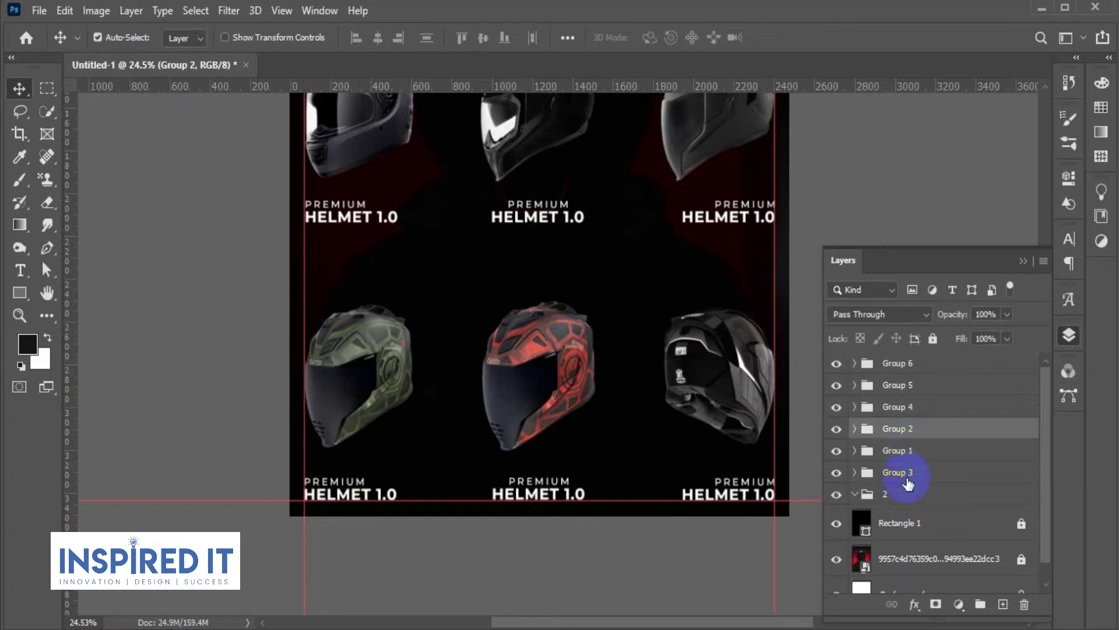
shift+click(905, 477)
click(573, 34)
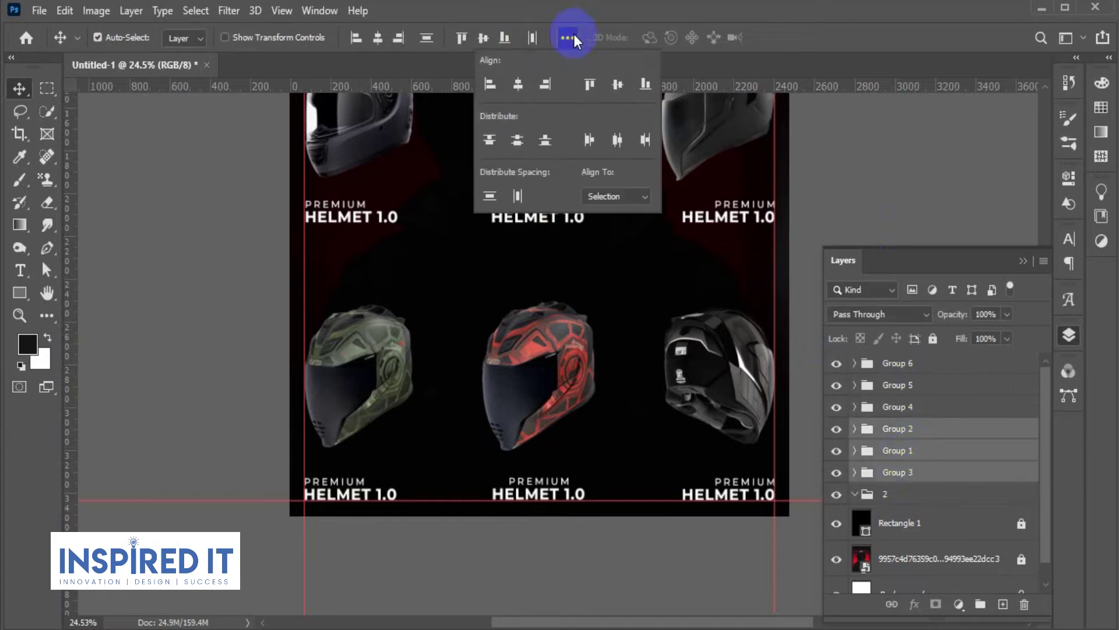
click(619, 143)
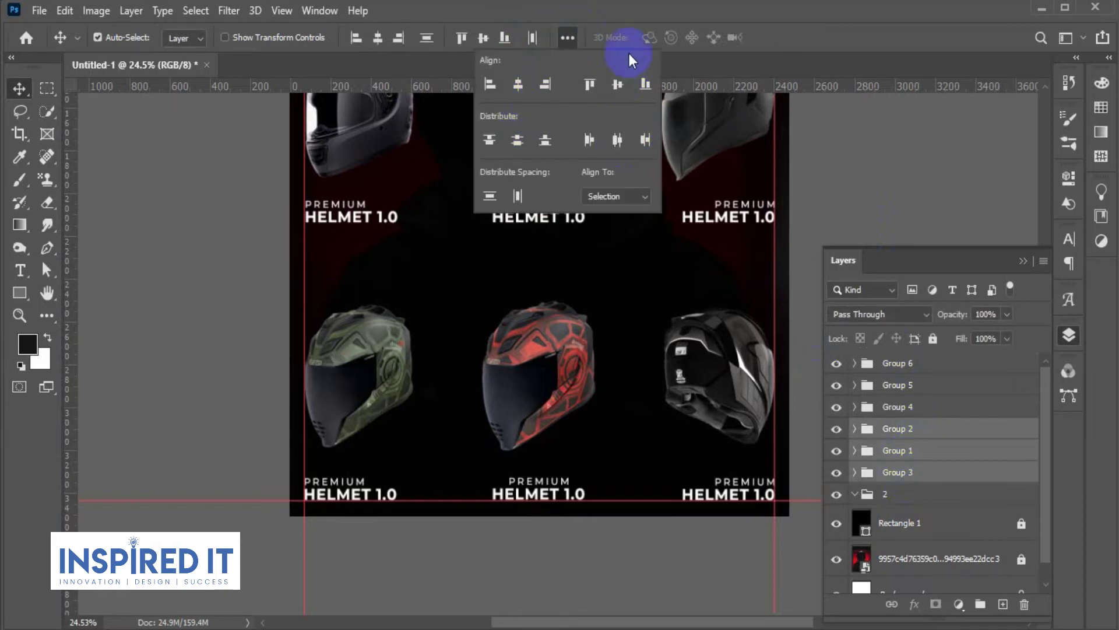
click(574, 36)
Hide the Layers panel and review the poster's spacing, toggling guides off and back on
click(1079, 310)
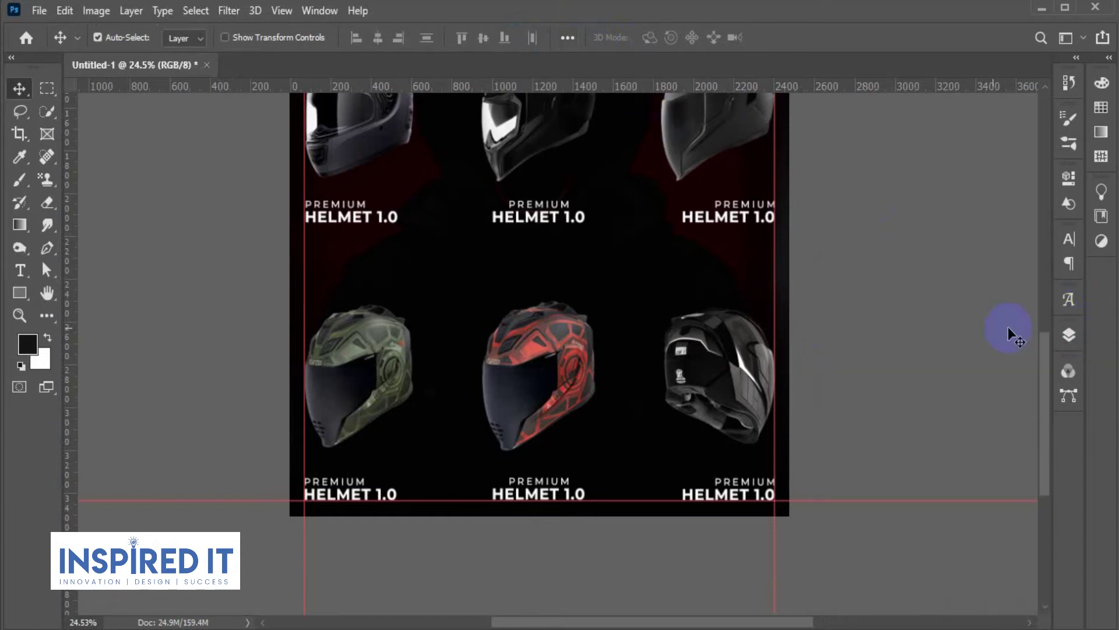
scroll(775, 311, down, 3)
scroll(851, 314, down, 3)
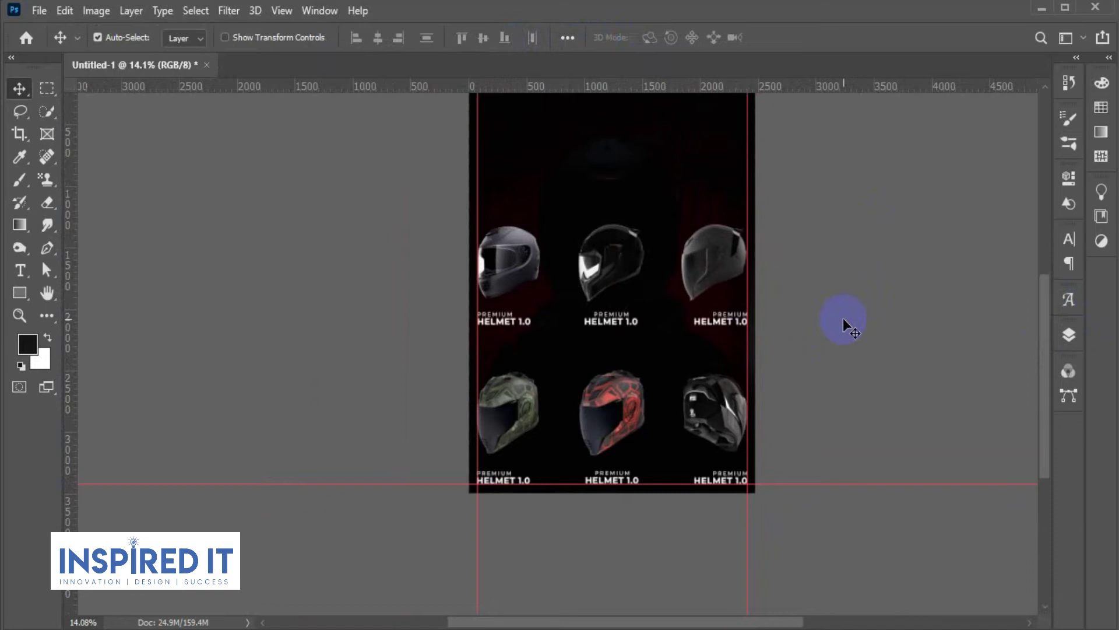
key(ctrl+semicolon)
scroll(838, 317, down, 1)
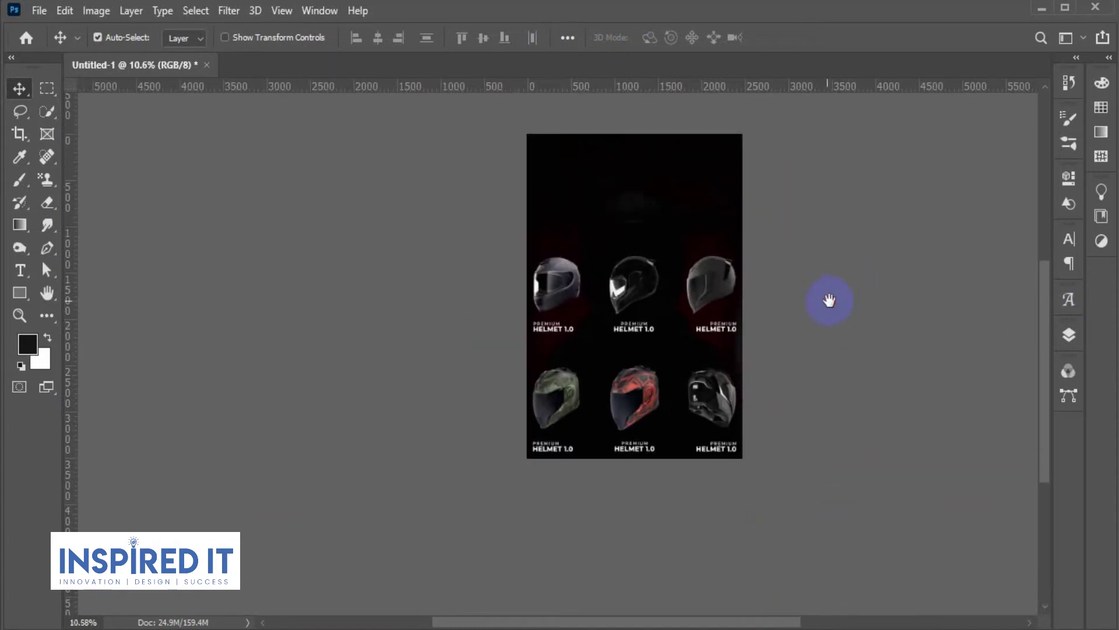
key(ctrl+semicolon)
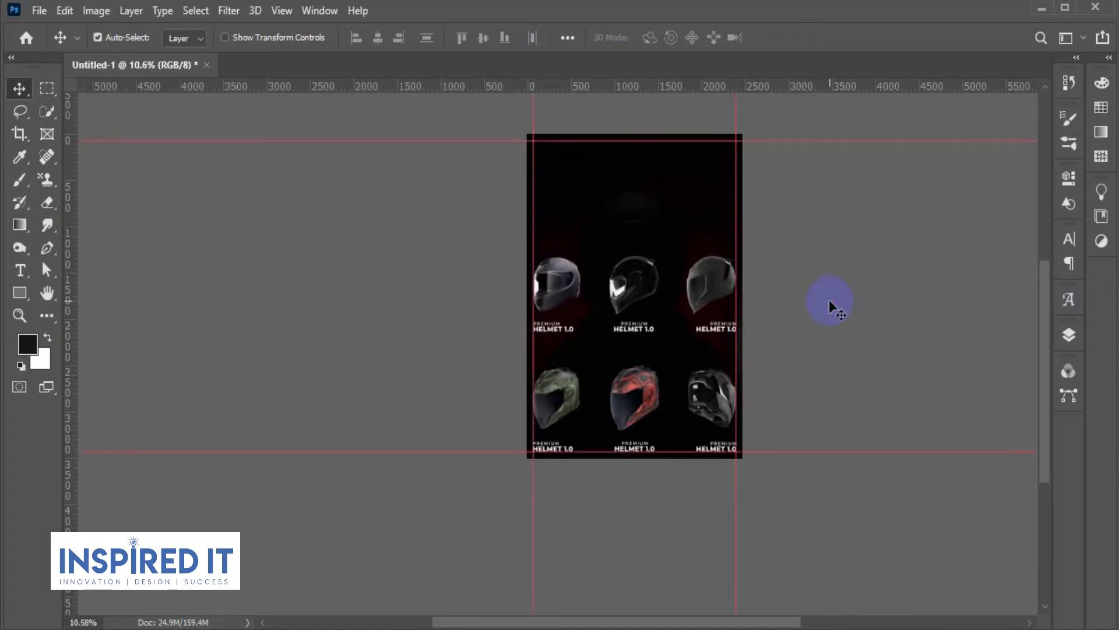
scroll(663, 220, up, 1)
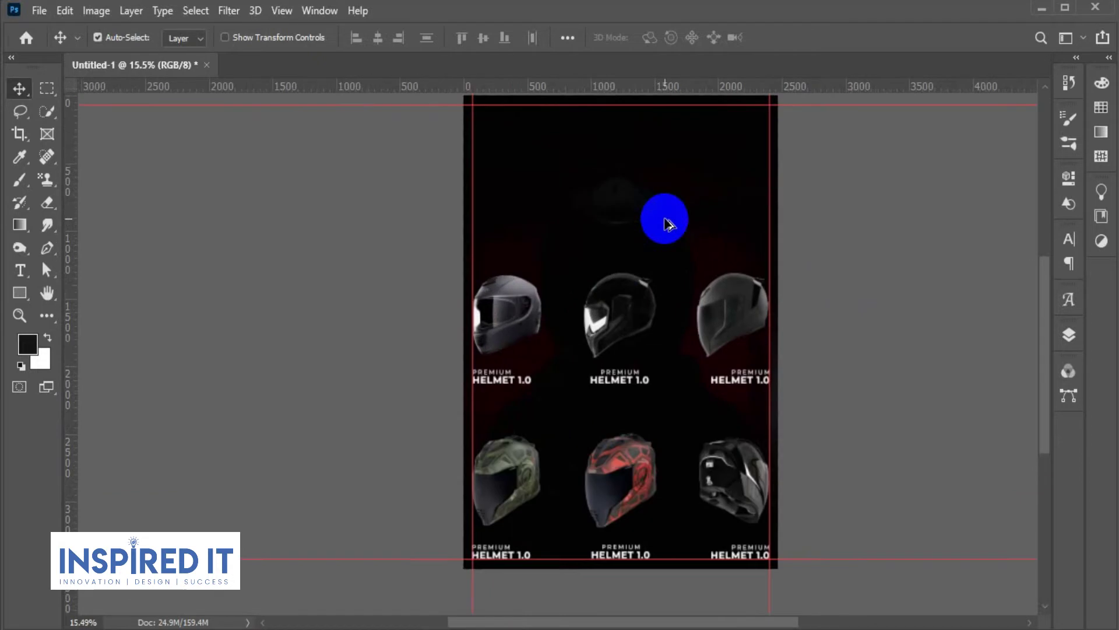
scroll(687, 250, up, 1)
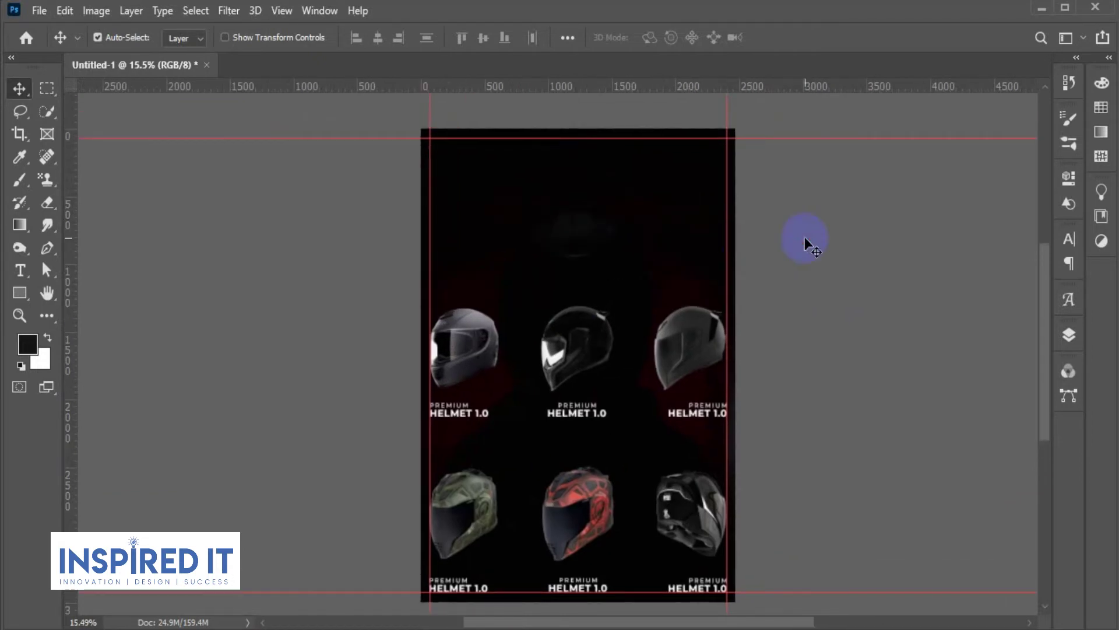
scroll(465, 446, up, 2)
mouse_move(465, 444)
mouse_down()
mouse_move(513, 371)
mouse_move(518, 285)
mouse_up()
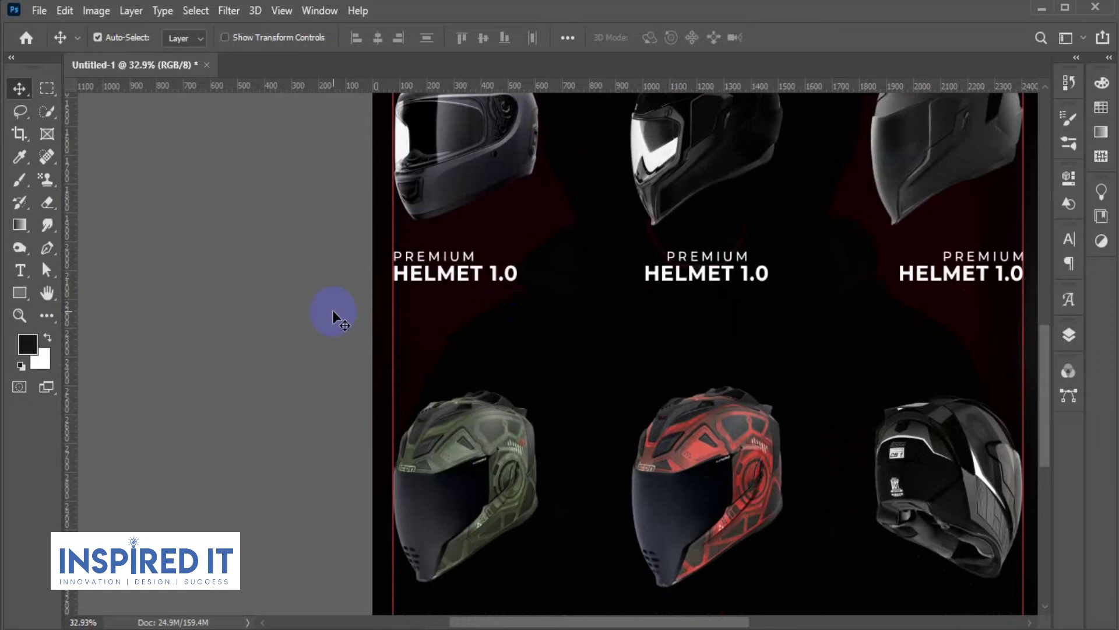
scroll(415, 292, up, 1)
Draw a white 458×68 px rectangle bar beneath the top-left HELMET 1.0 title
click(20, 292)
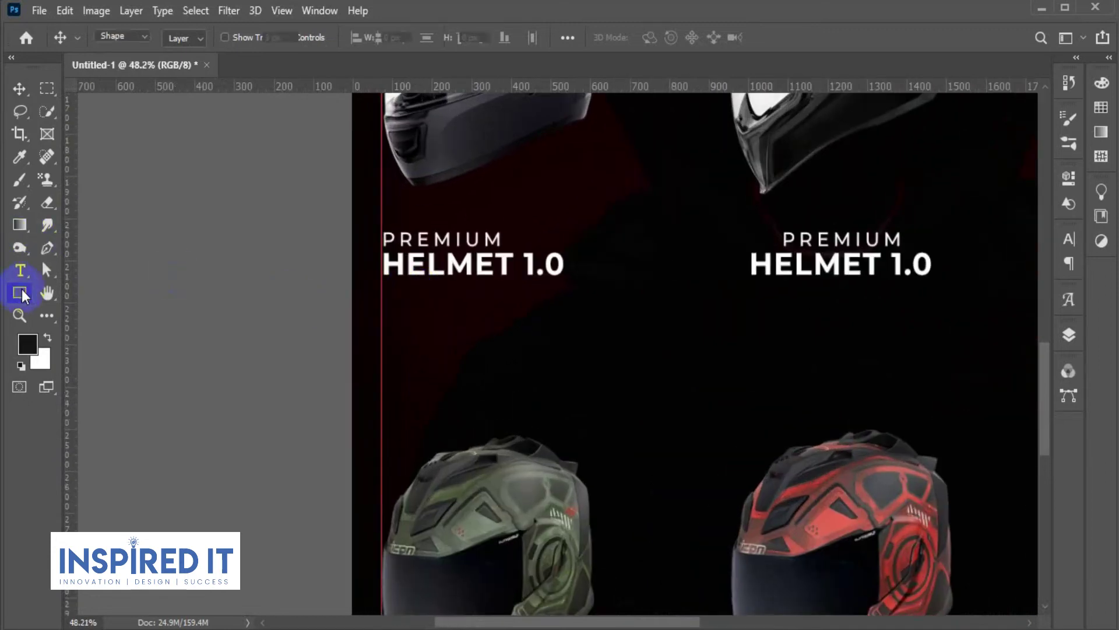
scroll(387, 318, up, 2)
drag(377, 260, 693, 310)
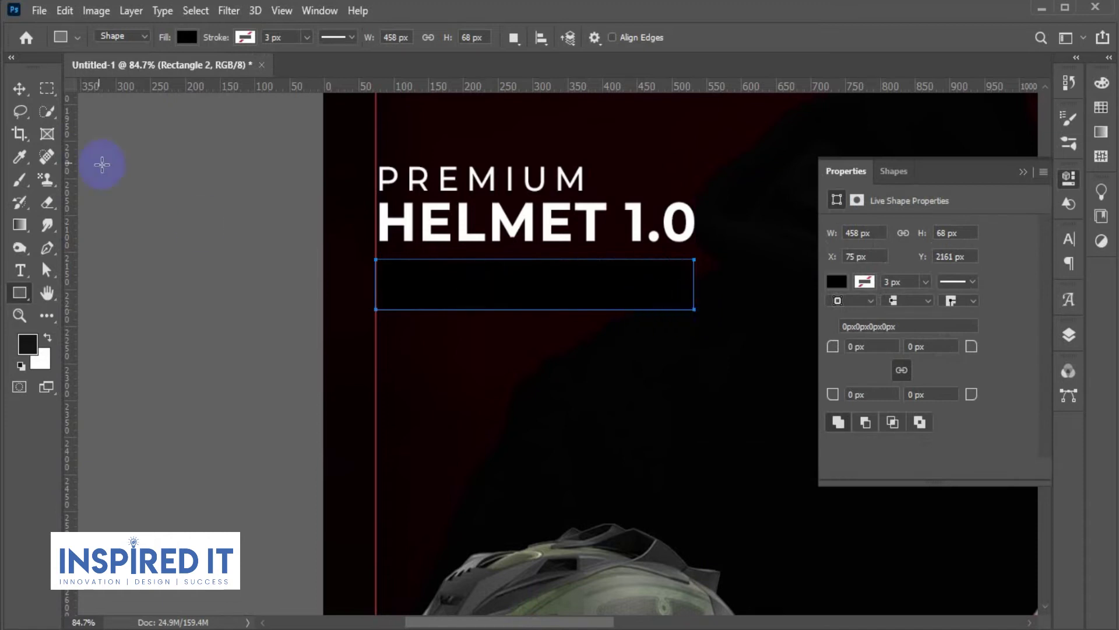
click(30, 91)
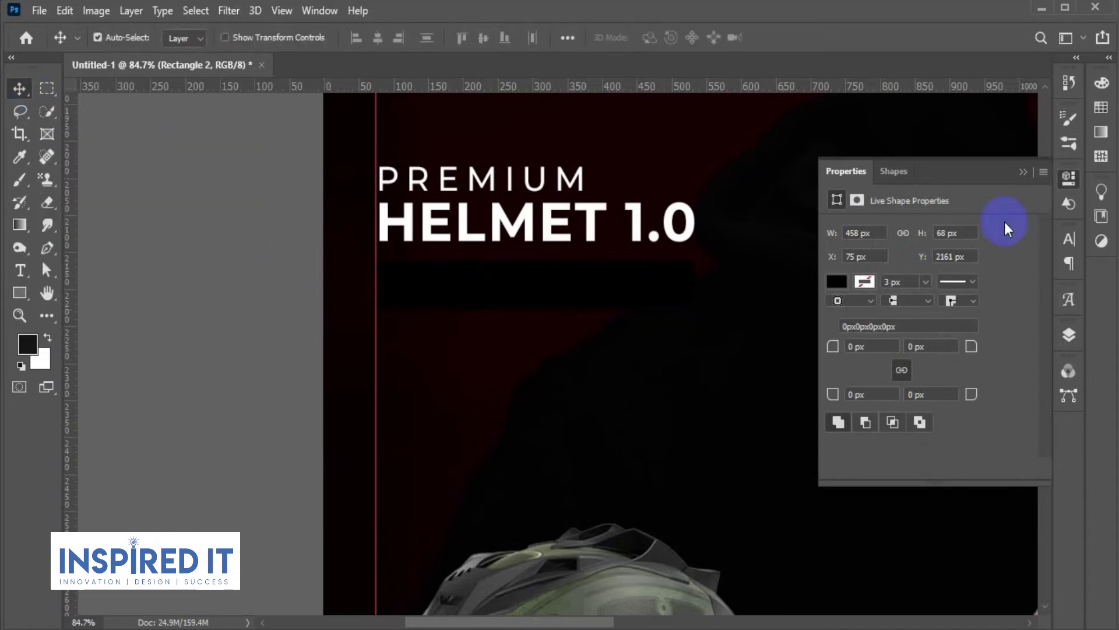
click(1075, 184)
scroll(447, 337, down, 1)
scroll(495, 357, down, 3)
scroll(507, 325, up, 2)
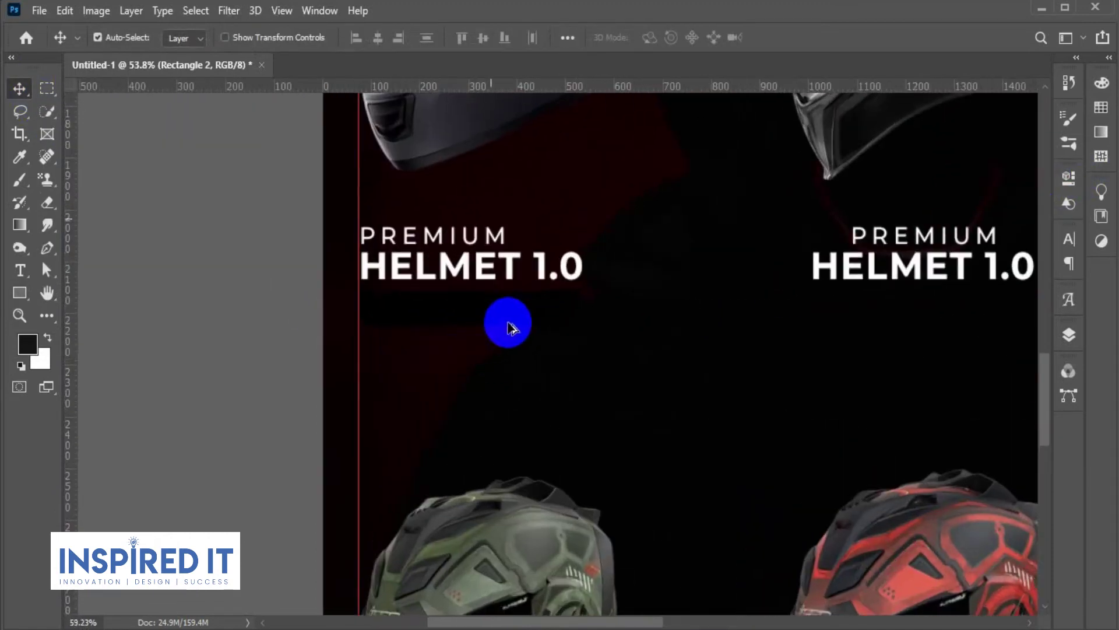
scroll(523, 320, up, 1)
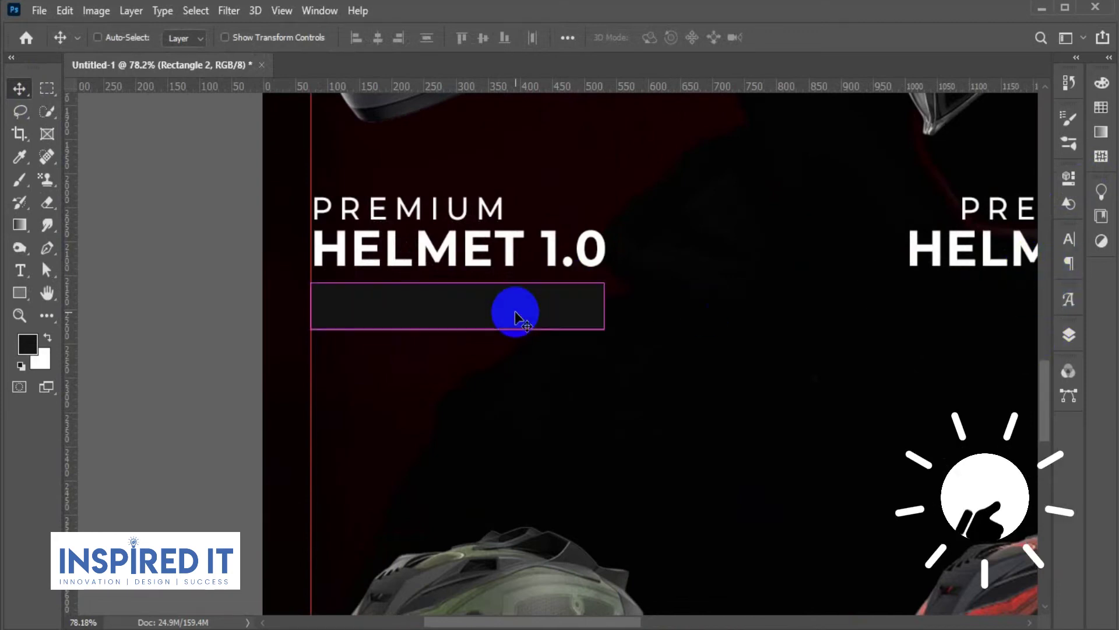
scroll(362, 362, down, 2)
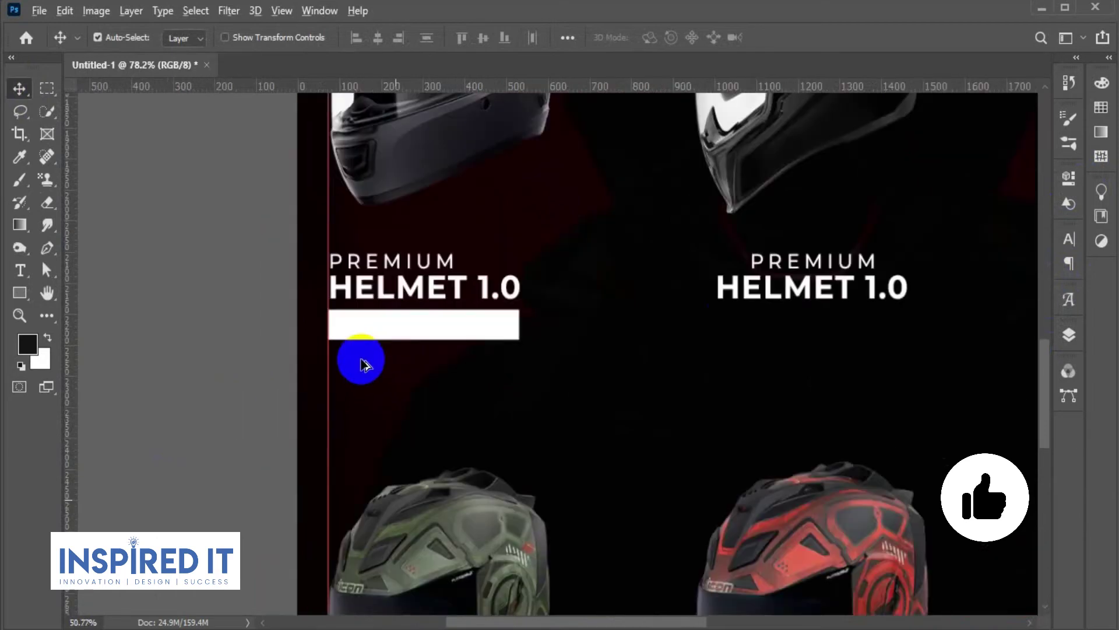
scroll(369, 362, down, 3)
scroll(429, 385, down, 1)
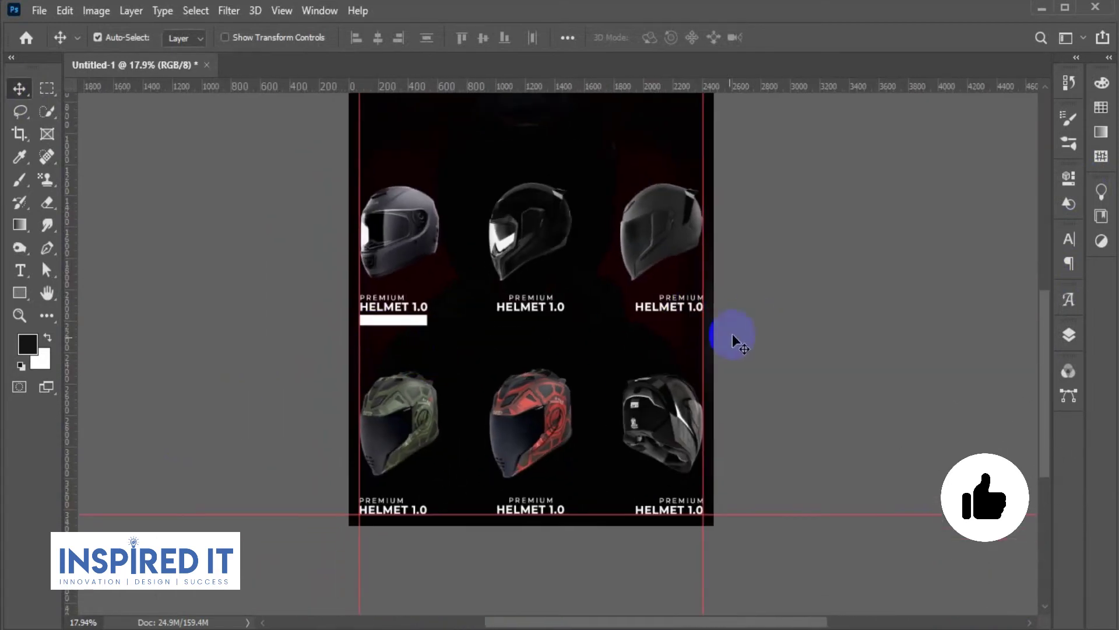
Place a copy of the white bar under the top-right title
scroll(449, 329, up, 1)
scroll(449, 330, up, 1)
drag(407, 320, 810, 319)
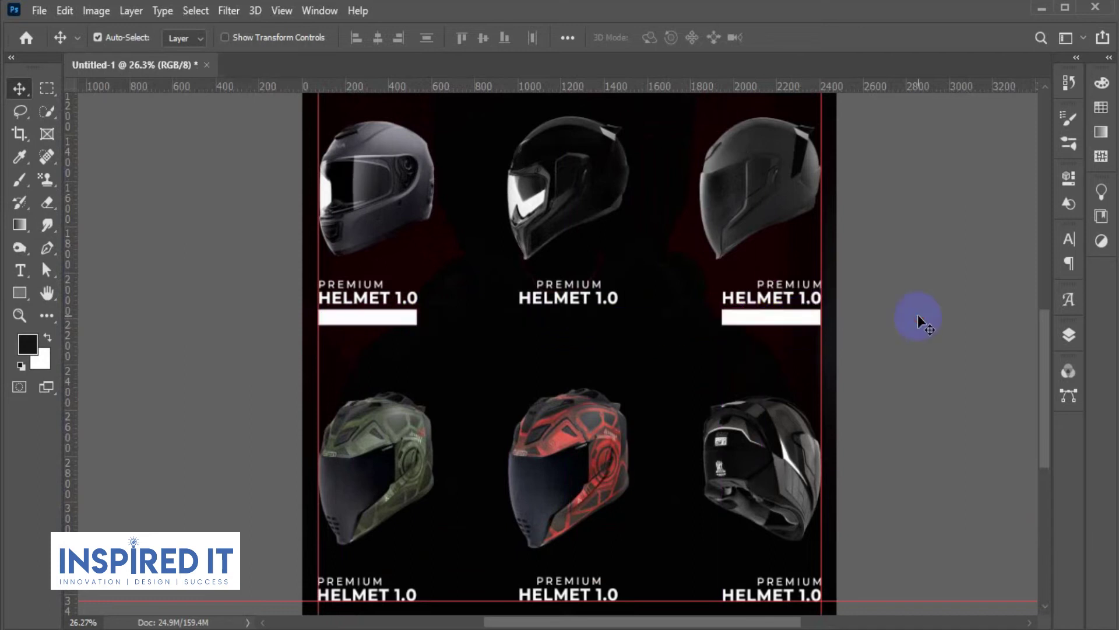
scroll(898, 306, down, 1)
scroll(877, 292, down, 1)
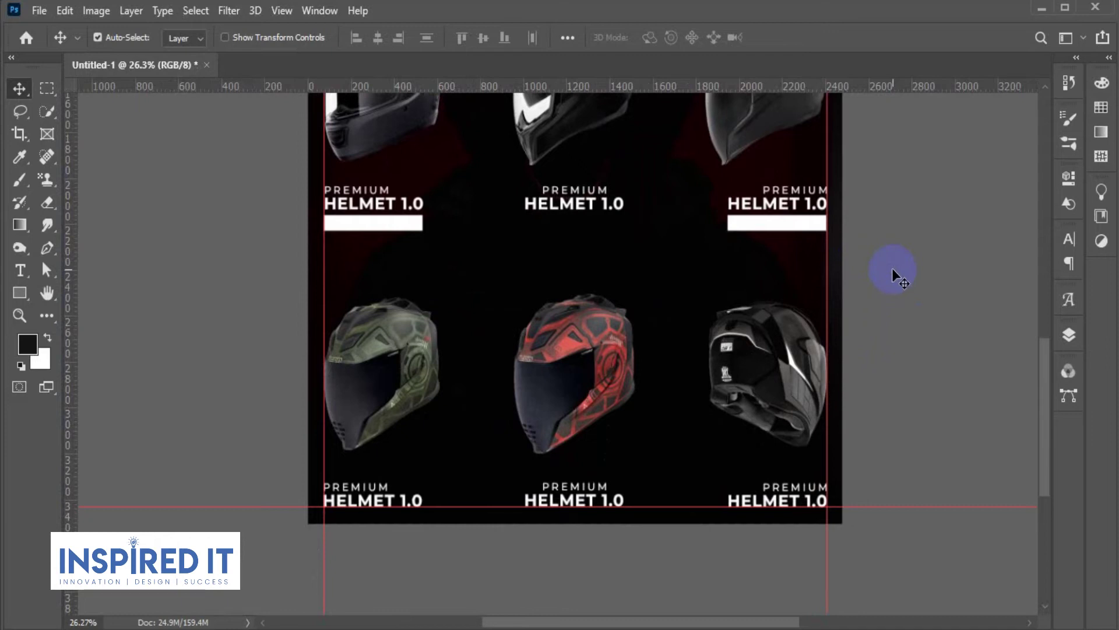
scroll(892, 268, down, 3)
Place another bar copy under the centre top-row title and deselect it
mouse_move(892, 280)
mouse_down()
mouse_move(772, 364)
mouse_move(814, 362)
mouse_up()
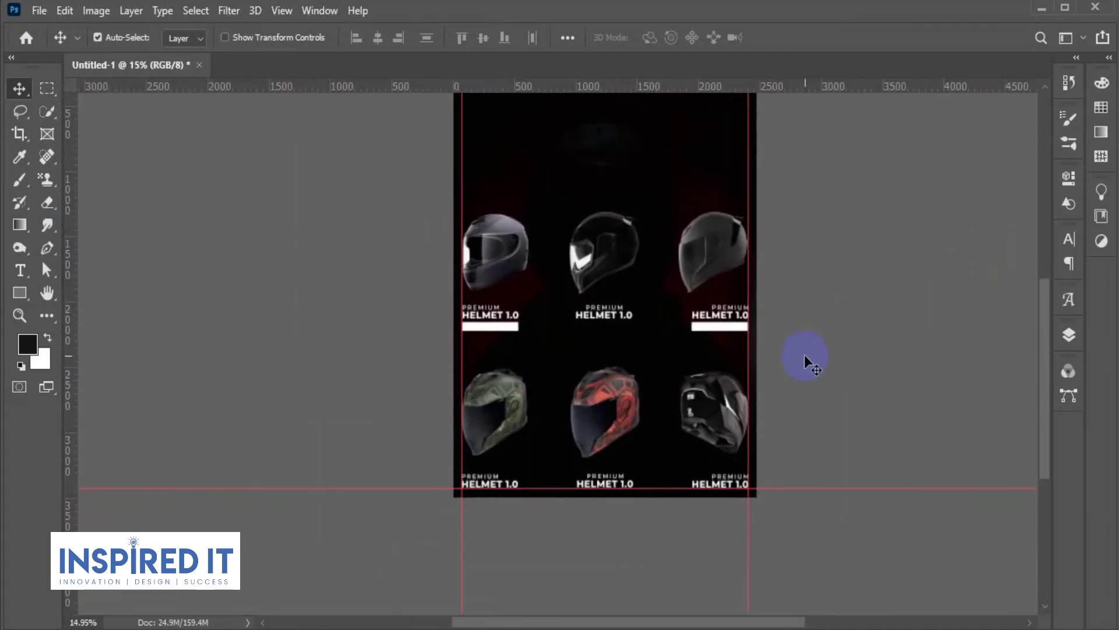
scroll(641, 333, up, 2)
scroll(750, 336, up, 3)
drag(805, 311, 509, 306)
scroll(593, 327, down, 3)
scroll(641, 344, down, 1)
scroll(729, 353, down, 2)
click(827, 320)
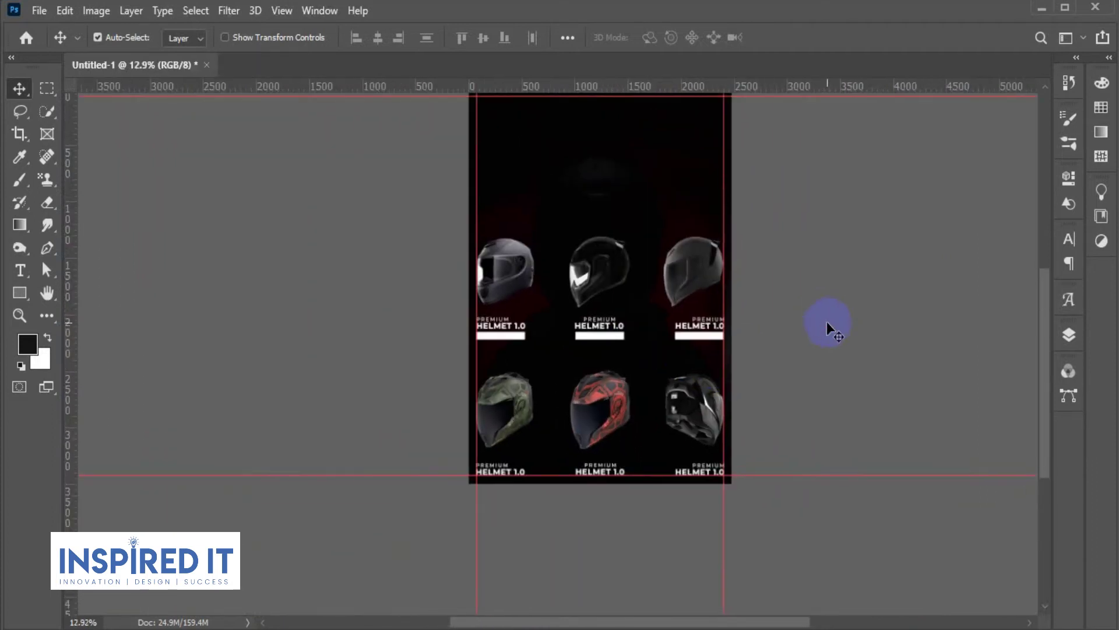
drag(796, 377, 789, 342)
Nudge top-row Groups 1–3 and their three Rectangle 2 bars upward together
click(1054, 350)
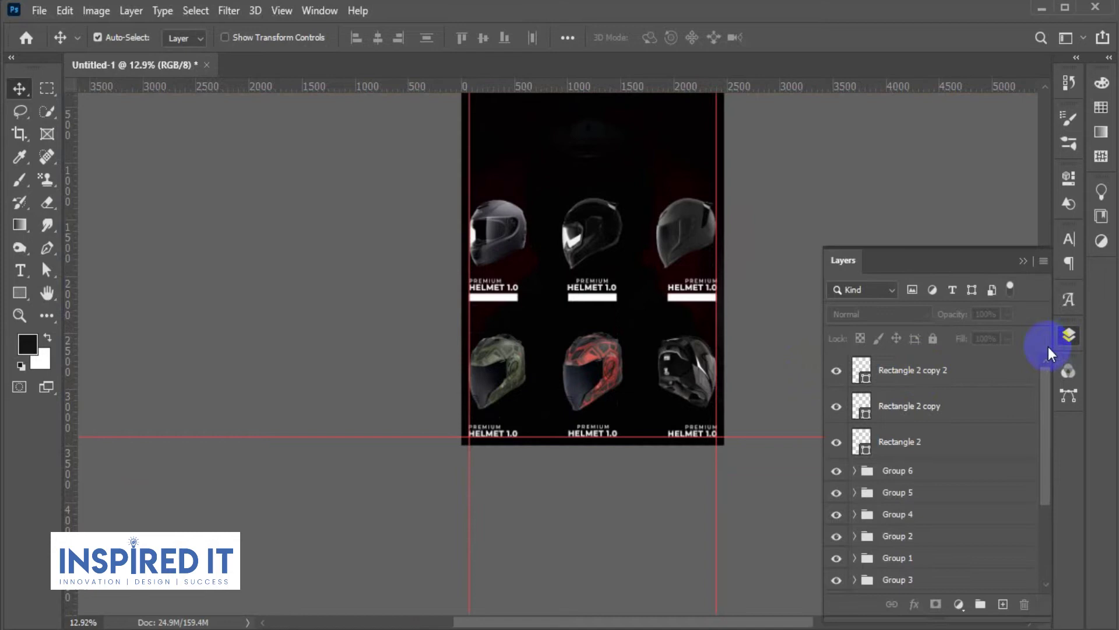
click(913, 473)
click(913, 544)
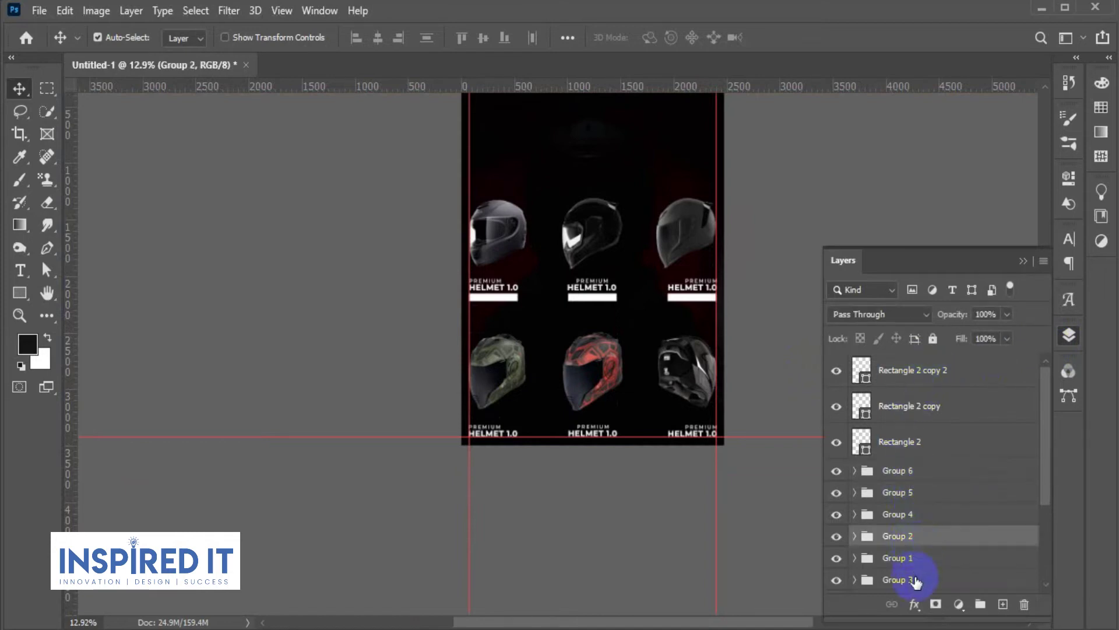
shift+click(915, 580)
key(shift+Up)
key(shift+Up)
key(shift+Up)
key(shift+Up)
key(shift+Up)
key(shift+Up)
key(ctrl+z)
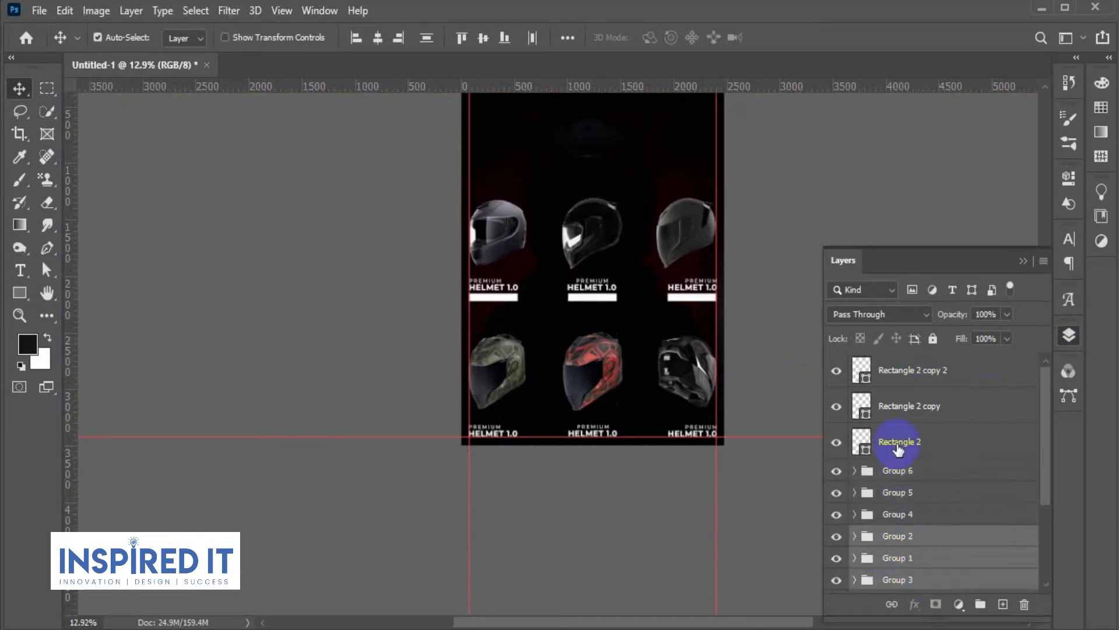
ctrl+click(912, 377)
ctrl+click(912, 408)
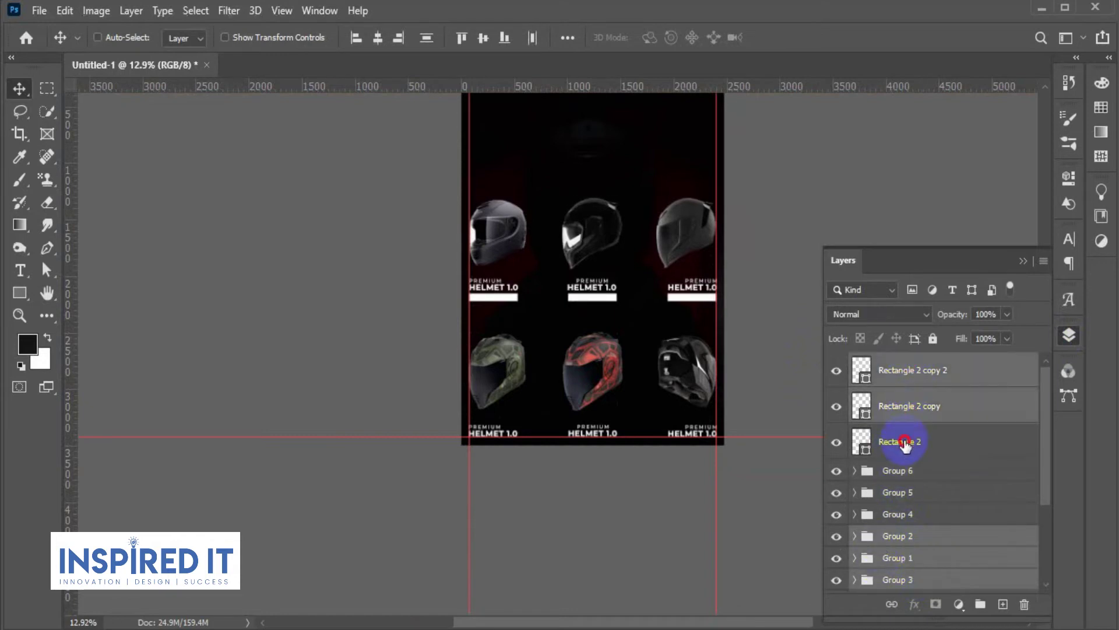
ctrl+click(904, 441)
key(shift+Up)
key(shift+Up)
key(shift+Up)
key(shift+Up)
key(shift+Up)
key(shift+Up)
key(shift+Up)
key(shift+Up)
key(shift+Up)
key(shift+Up)
key(shift+Up)
key(shift+Up)
key(shift+Up)
key(shift+Up)
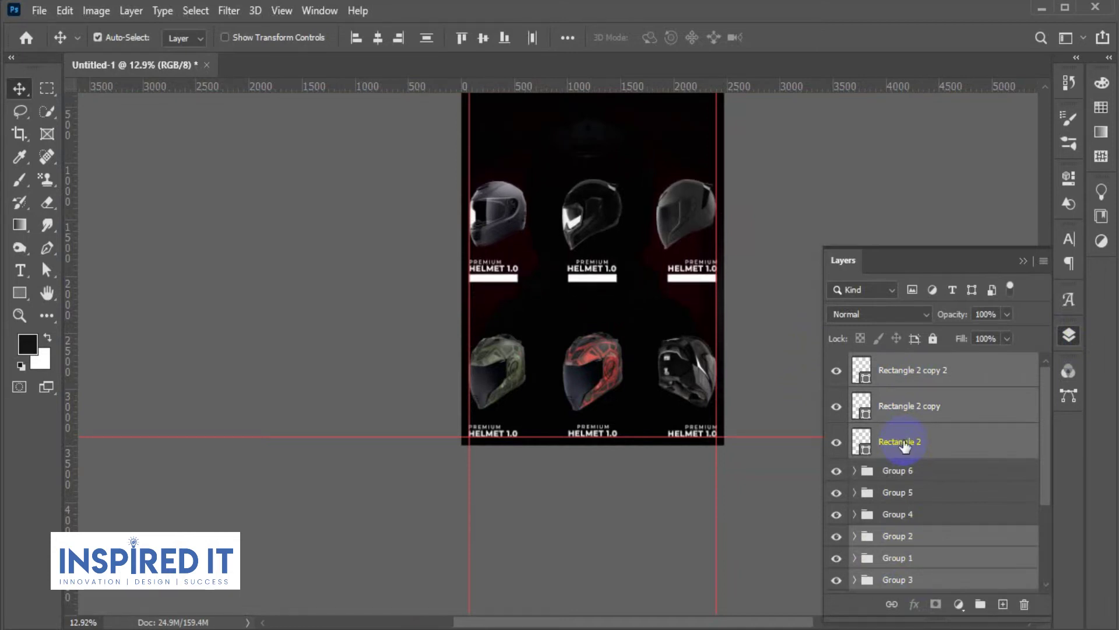
click(785, 354)
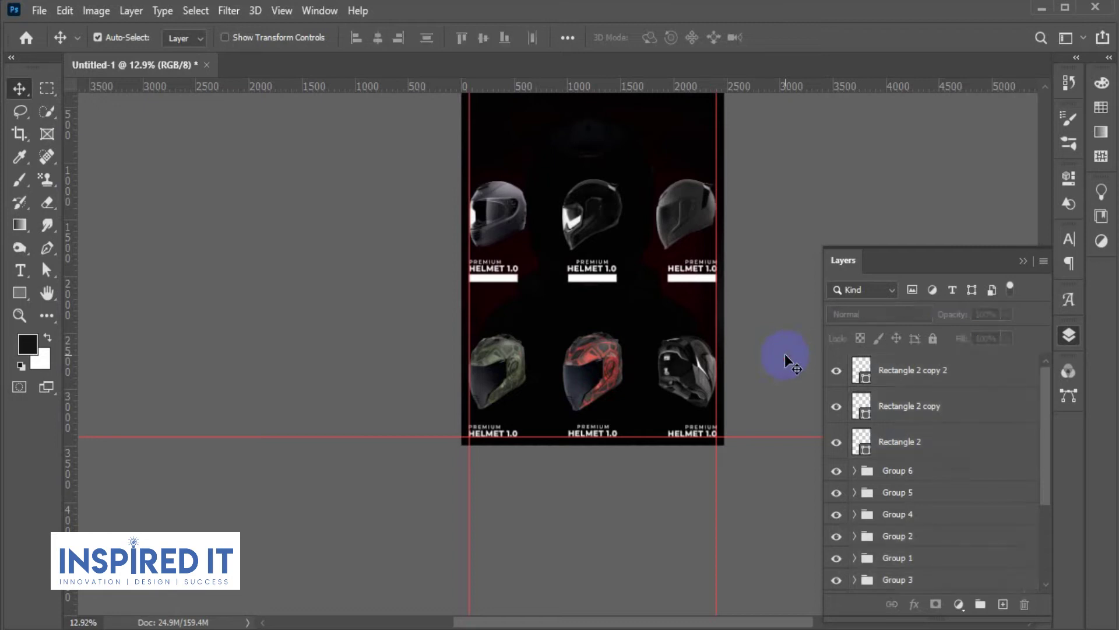
Nudge bottom-row Groups 4–6 upward toward the top row
click(912, 477)
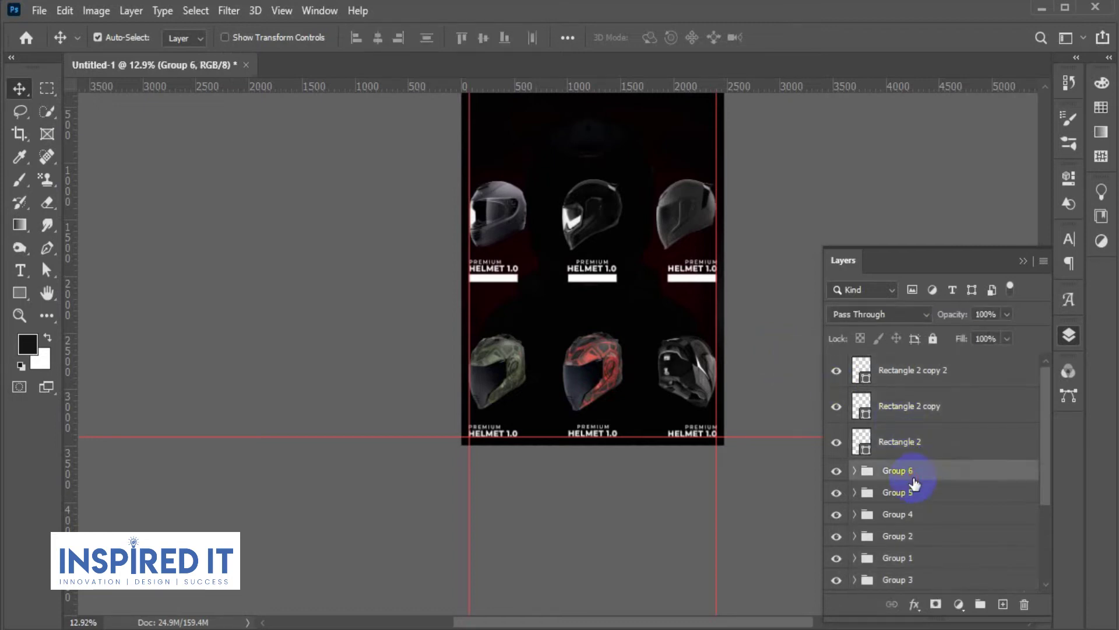
shift+click(909, 514)
key(shift+Up)
key(shift+Up)
key(shift+Up)
key(shift+Up)
key(shift+Up)
key(shift+Up)
key(shift+Up)
key(shift+Up)
key(shift+Up)
key(shift+Up)
key(shift+Up)
key(shift+Up)
key(shift+Up)
key(shift+Up)
key(shift+Up)
key(shift+Up)
key(shift+Up)
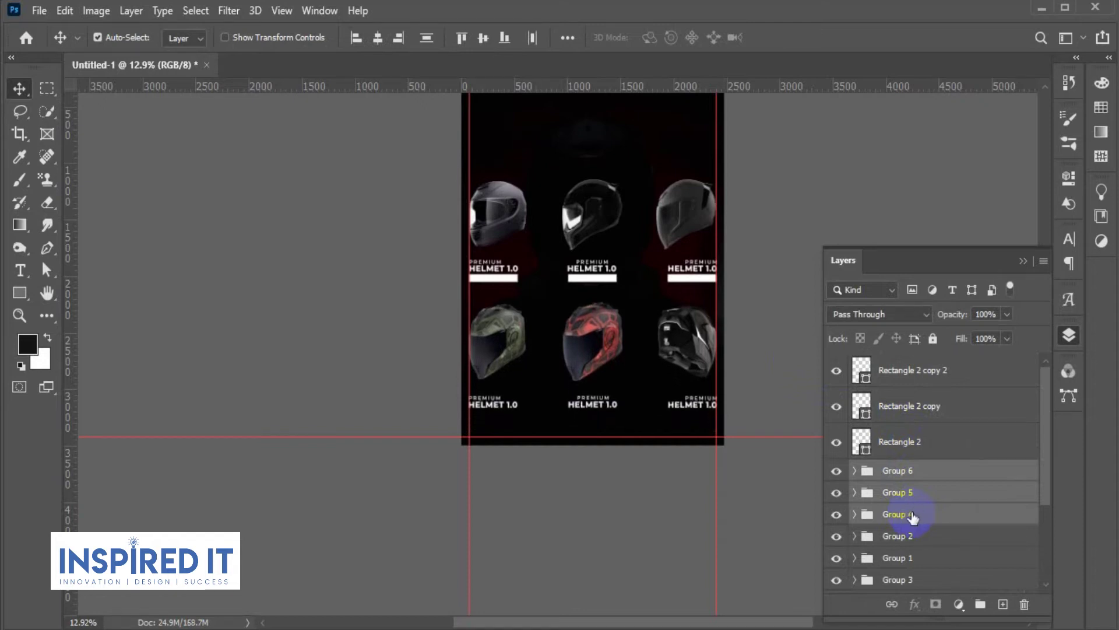
Duplicate the three Rectangle 2 white bar layers
click(800, 382)
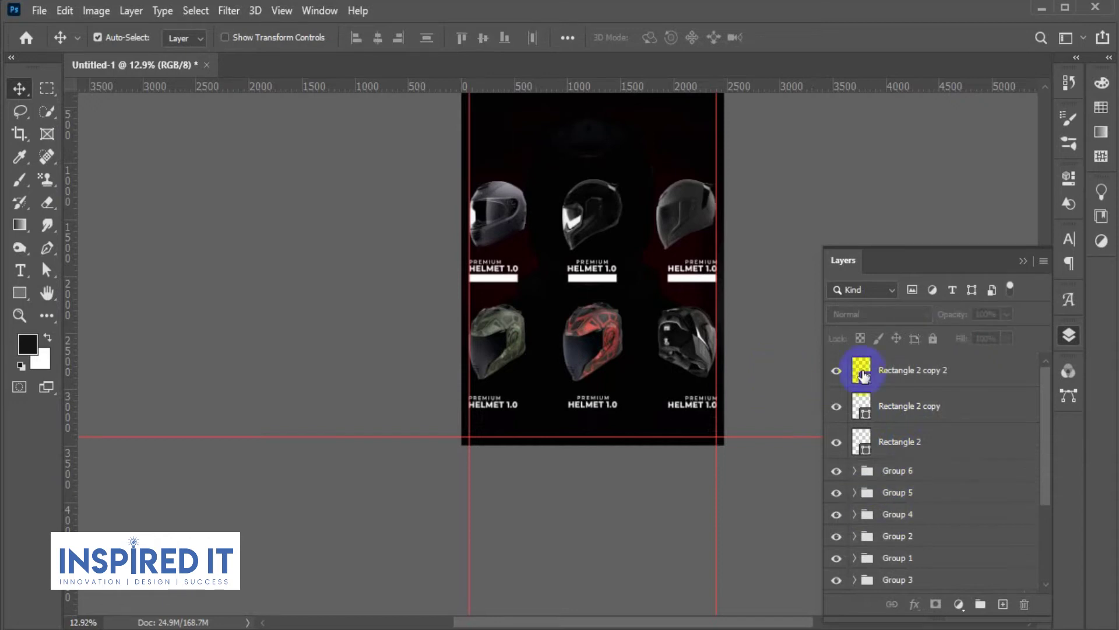
click(894, 371)
shift+click(900, 446)
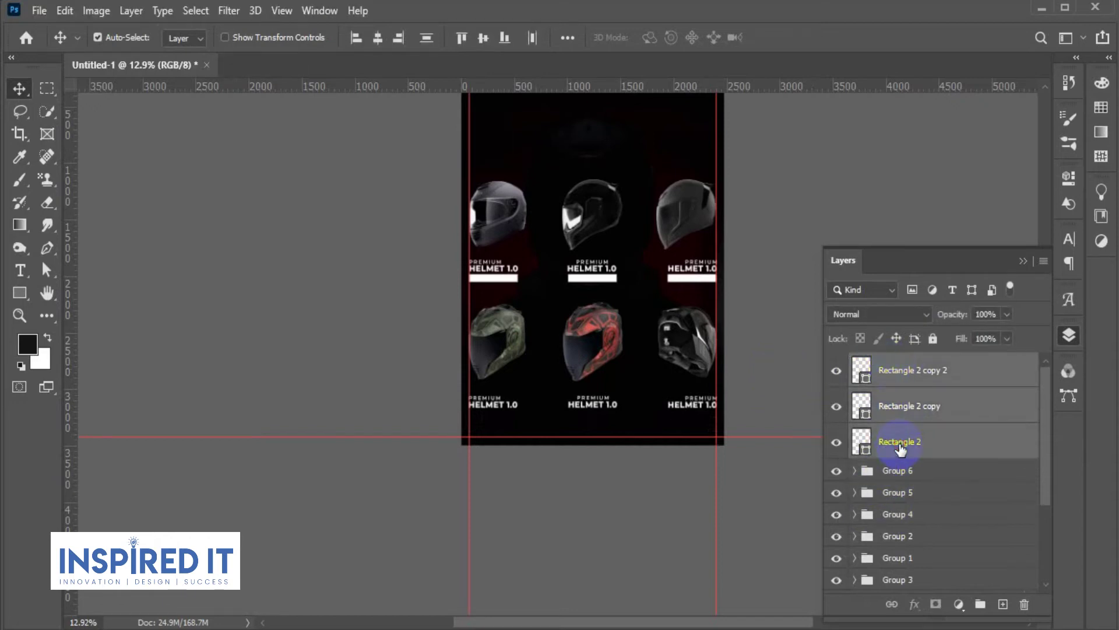
key(ctrl+j)
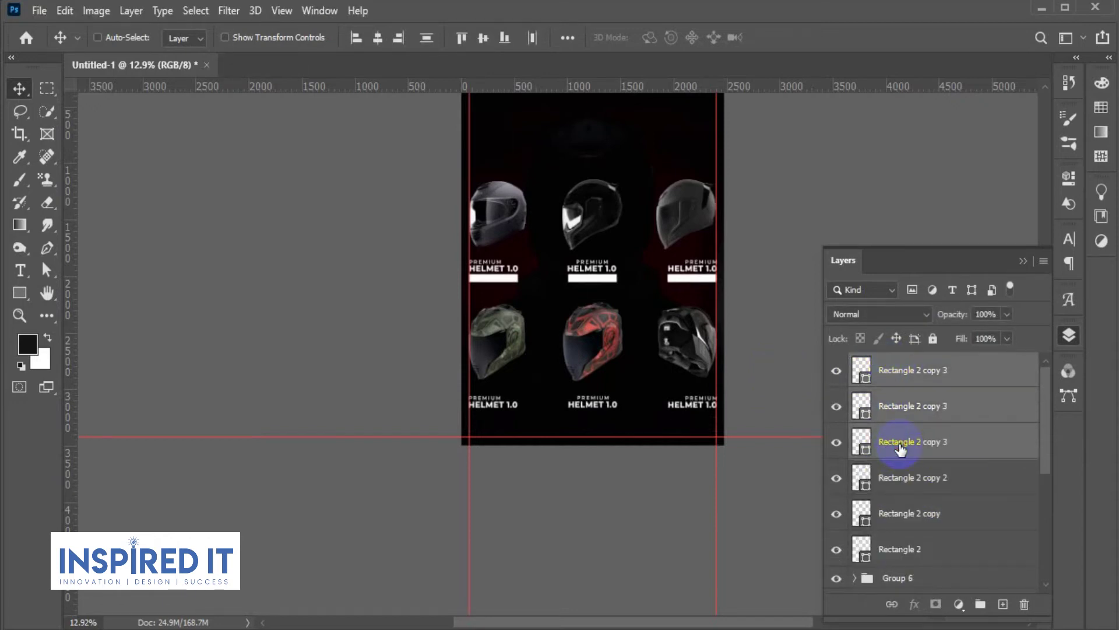
key(ctrl+t)
Move the duplicated bars down under the bottom-row HELMET 1.0 titles
drag(678, 283, 678, 424)
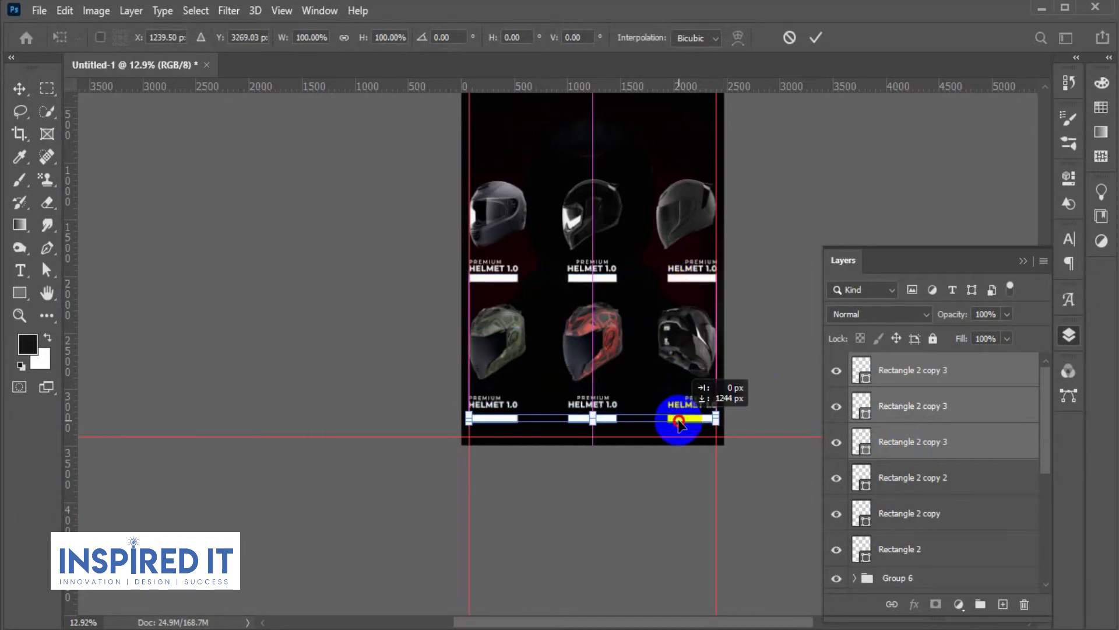
alt+scroll(699, 415, up, 5)
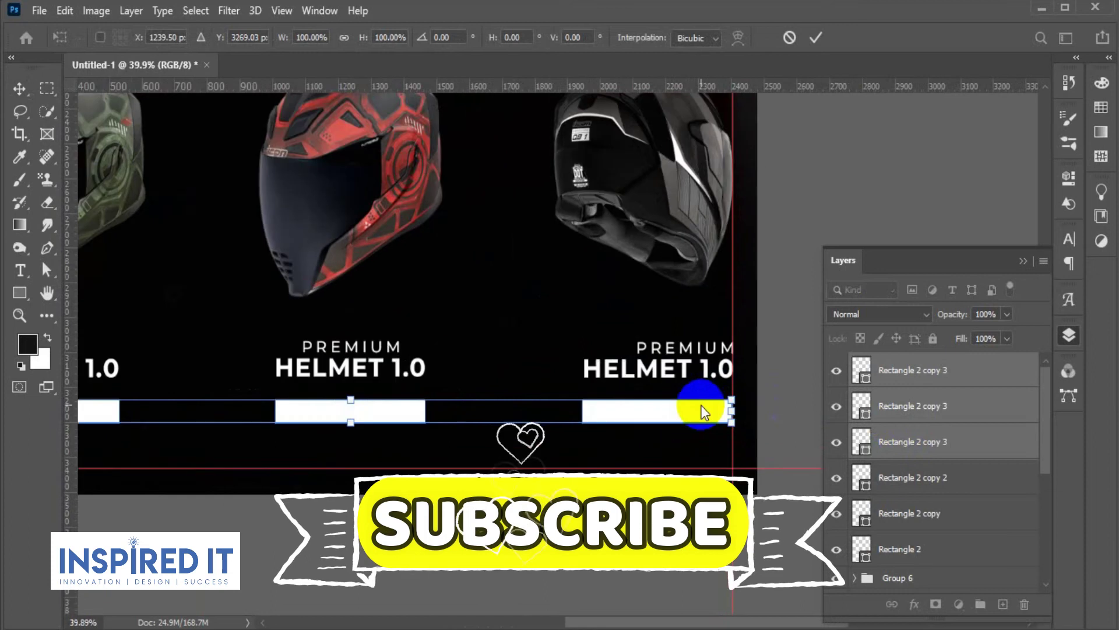
alt+scroll(700, 415, down, 1)
alt+scroll(697, 417, down, 2)
alt+scroll(690, 421, down, 1)
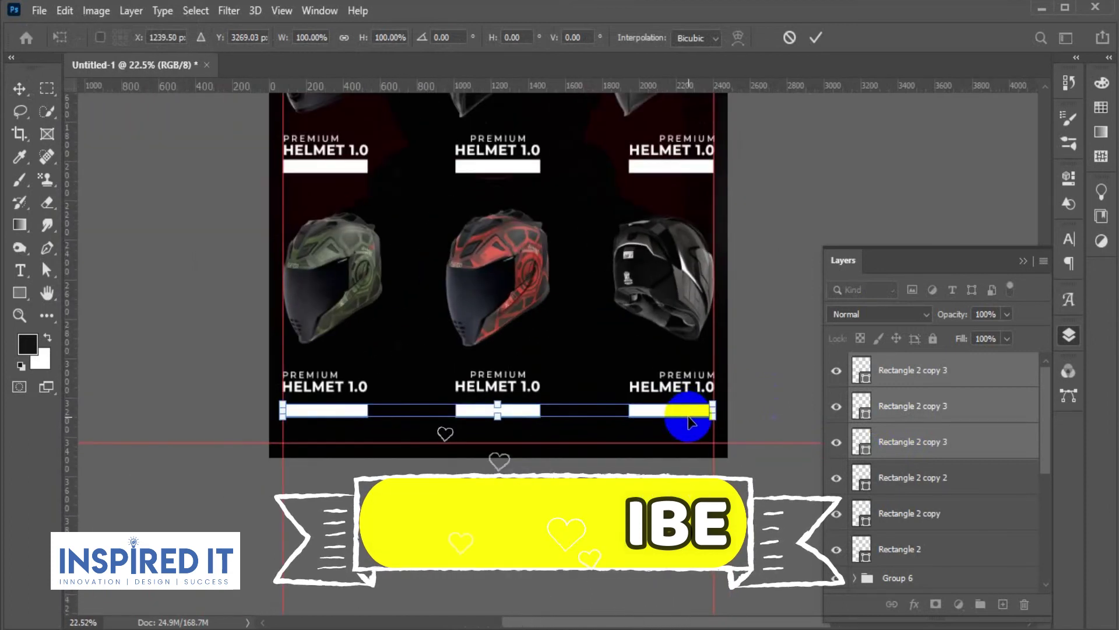
drag(690, 421, 692, 410)
key(shift+Up)
key(shift+Up)
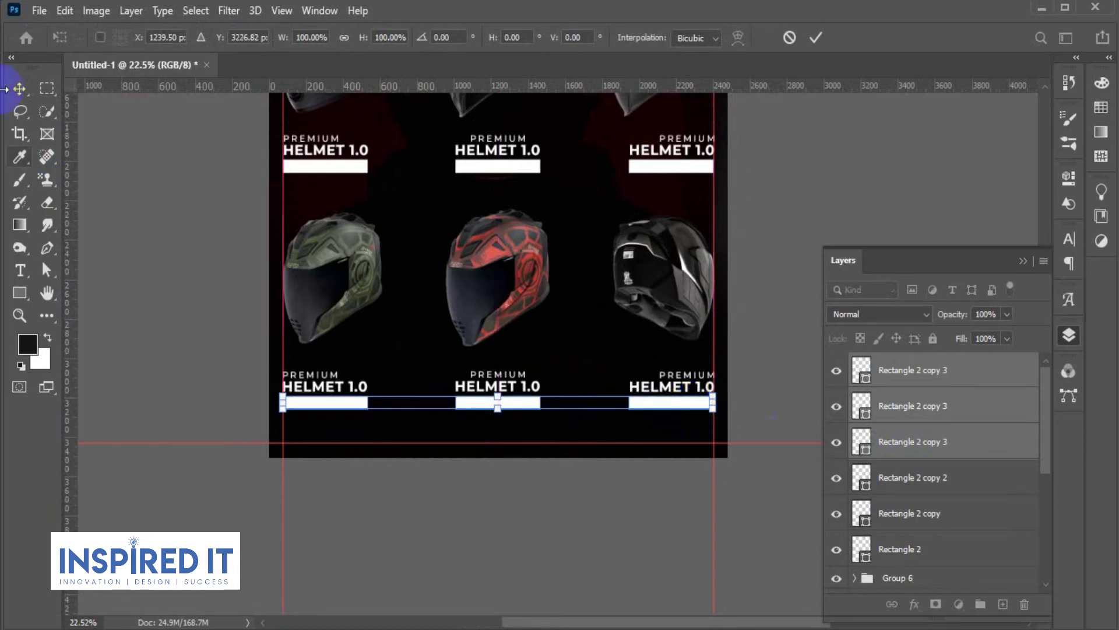
click(19, 91)
click(130, 204)
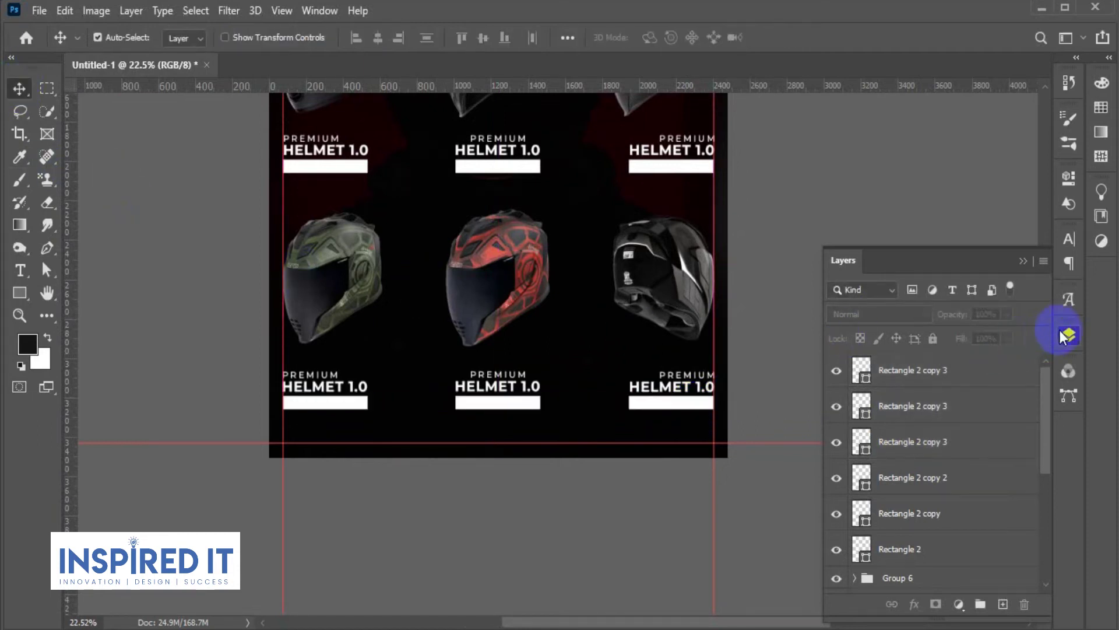
Draw a small rectangle under the "1" of the top-right HELMET 1.0 title
click(1067, 335)
drag(670, 137, 874, 240)
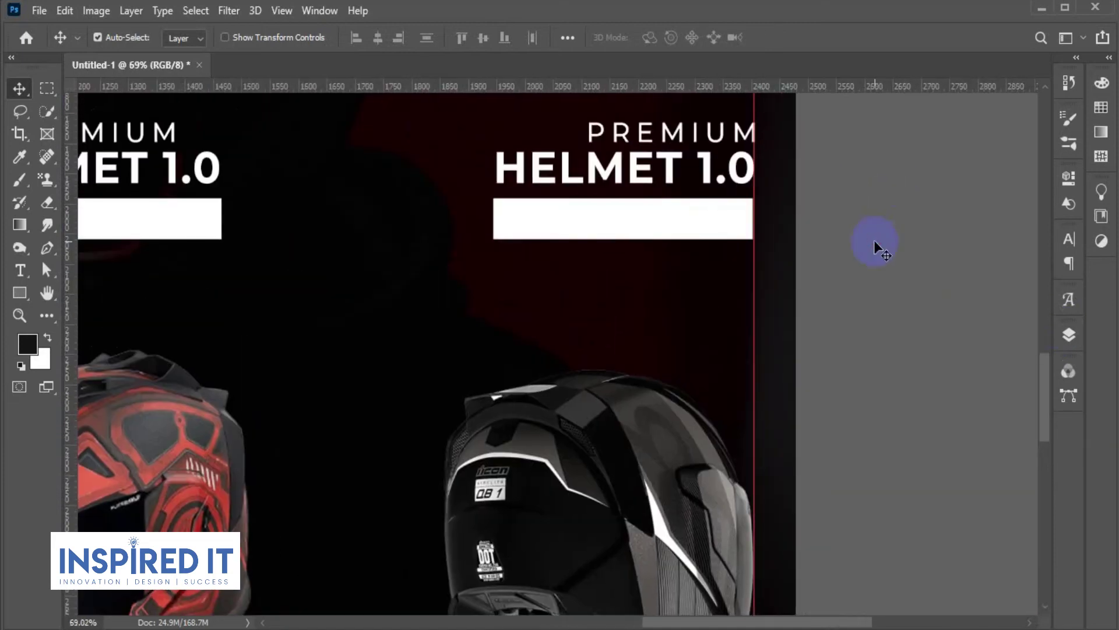
scroll(879, 229, up, 3)
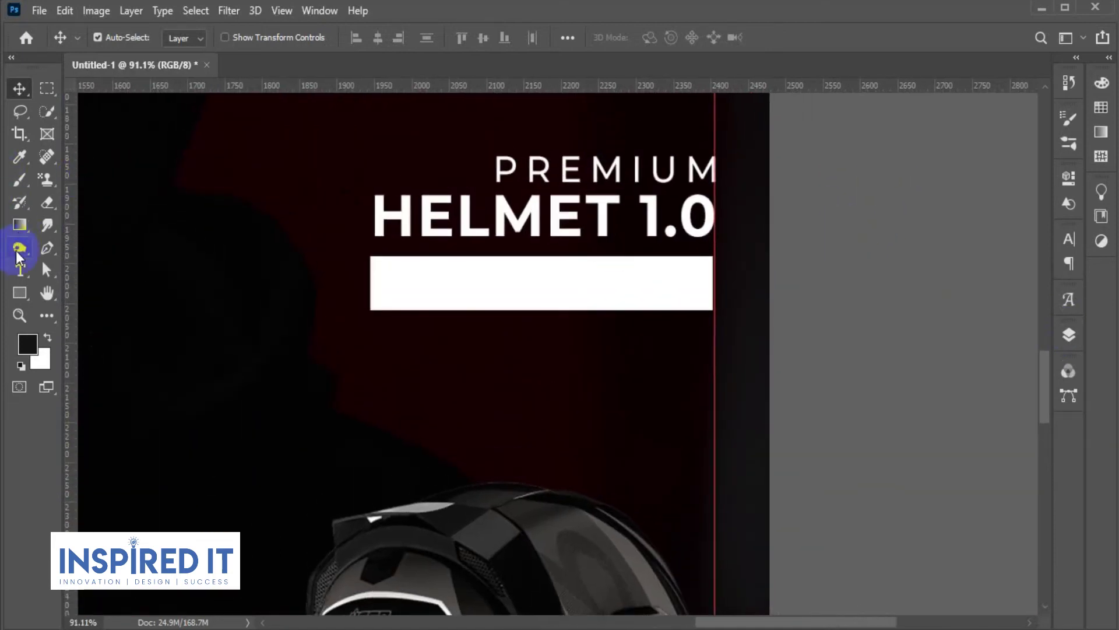
click(20, 293)
scroll(587, 292, up, 3)
scroll(644, 229, up, 2)
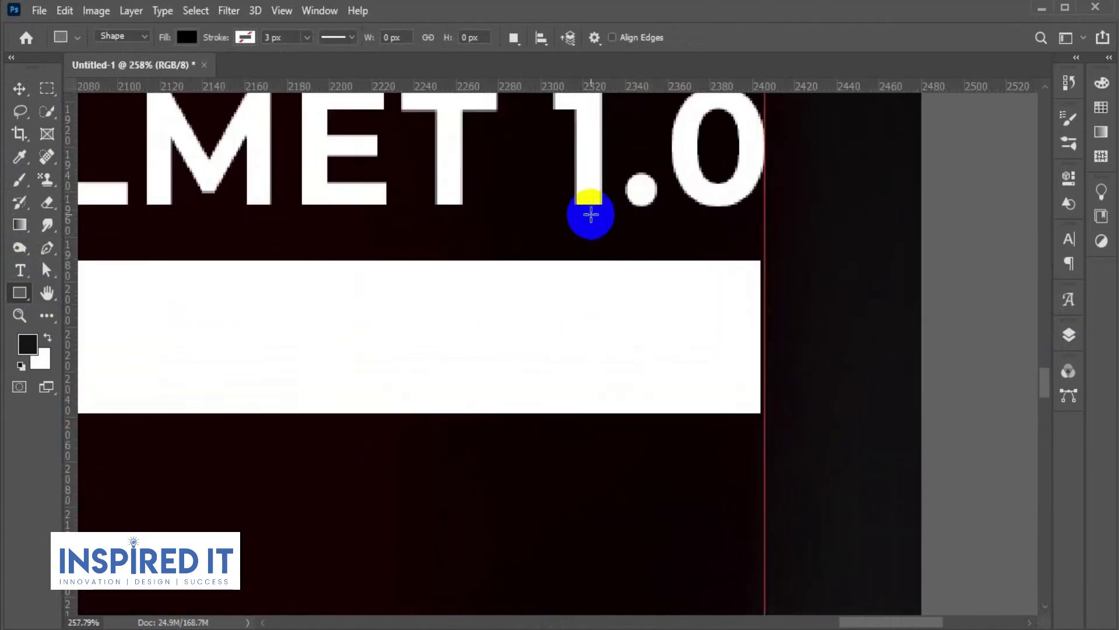
drag(577, 203, 607, 259)
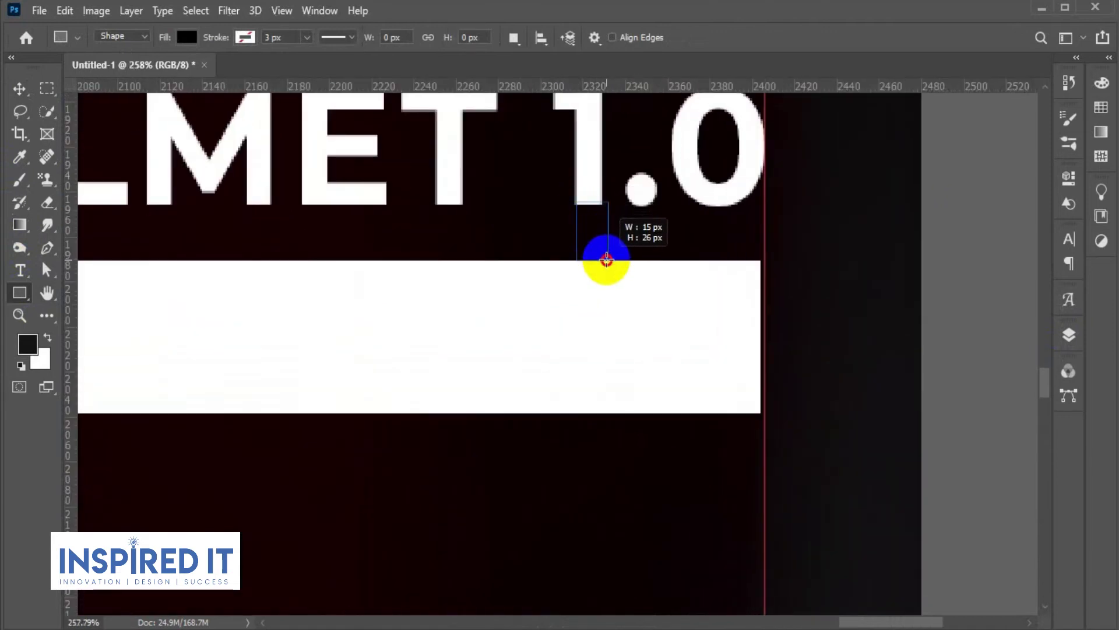
click(19, 88)
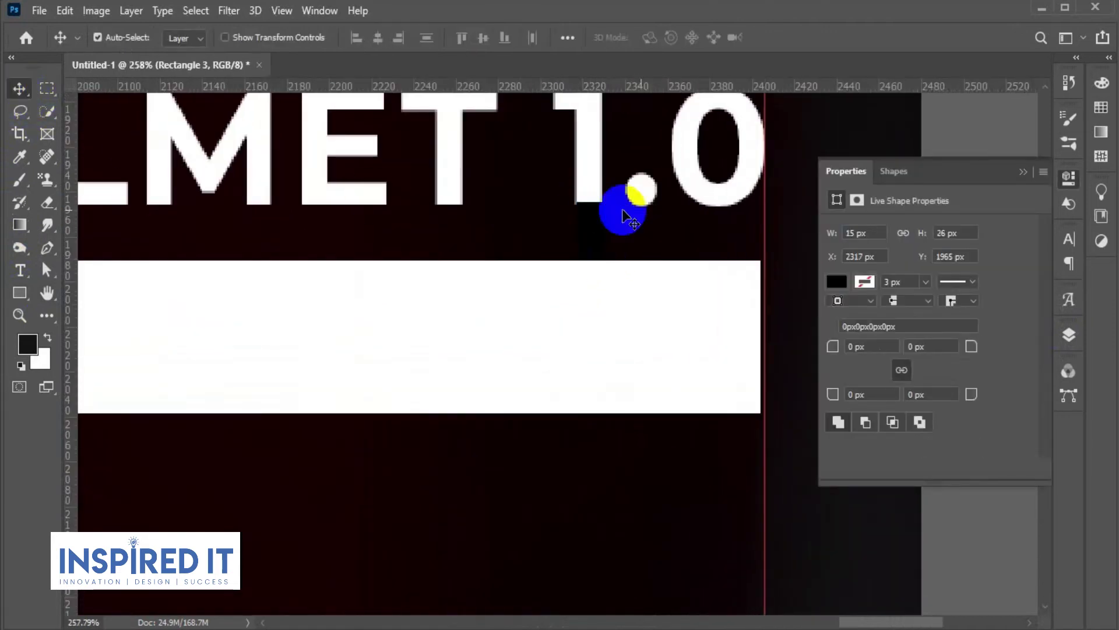
click(1059, 178)
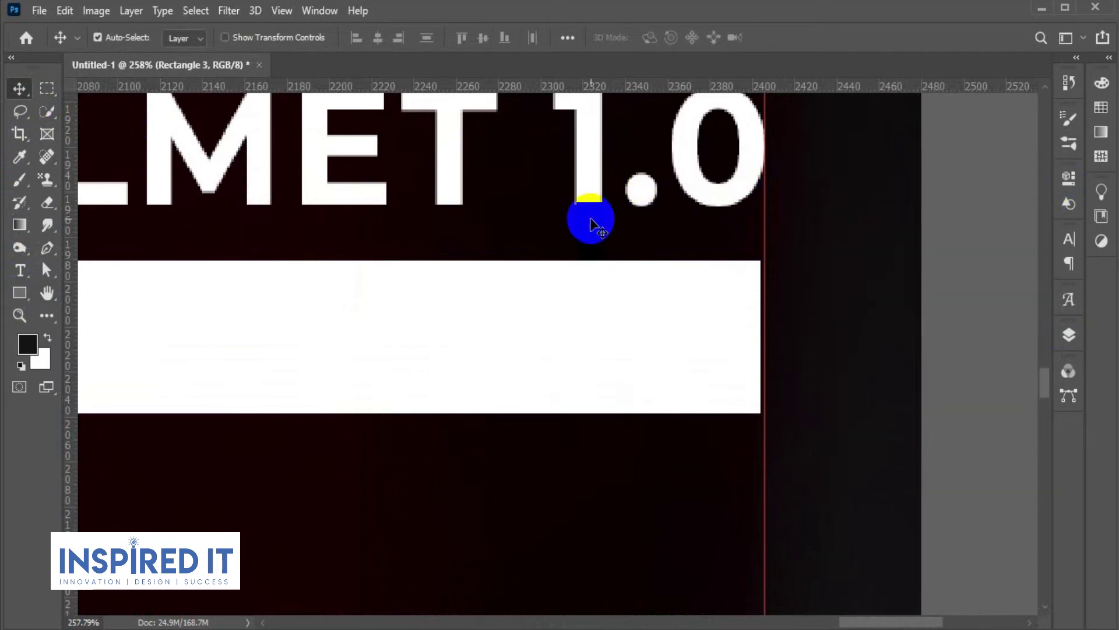
Shorten the small tab from its top edge so it reaches the bar
key(ctrl+t)
drag(592, 202, 592, 207)
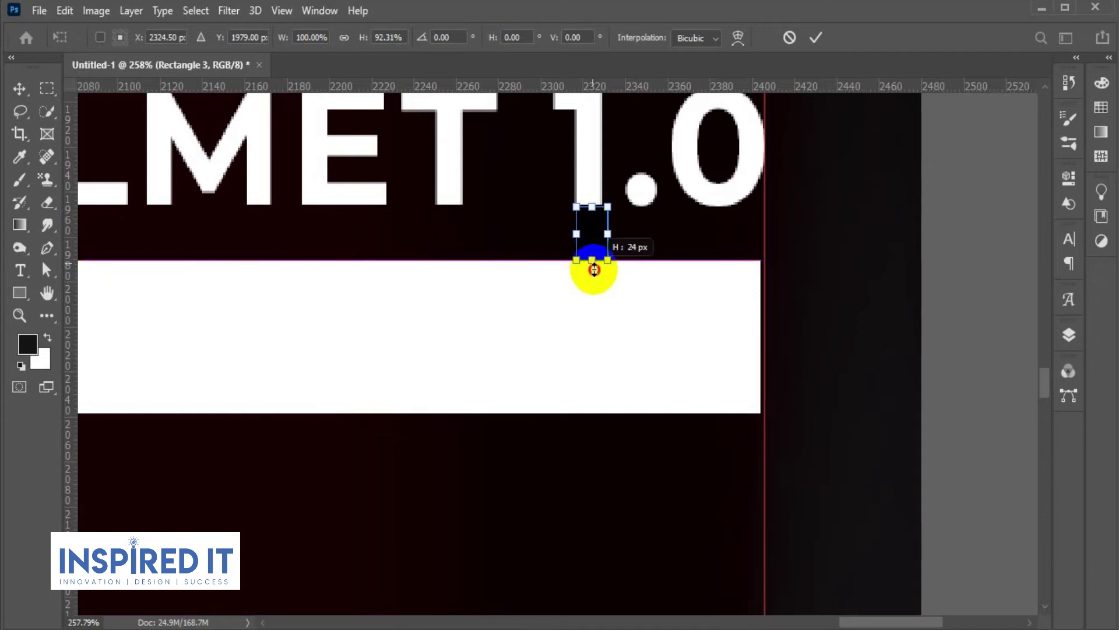
click(19, 88)
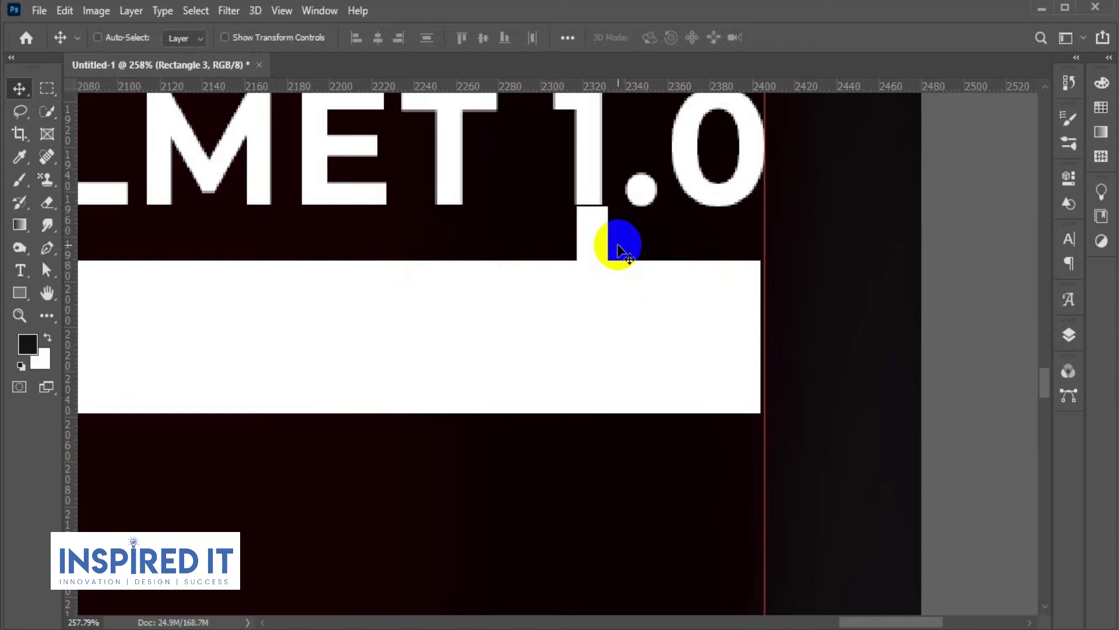
scroll(557, 224, down, 6)
Copy the tab to the bottom-right title and fine-tune it under that title's "1"
scroll(603, 244, down, 2)
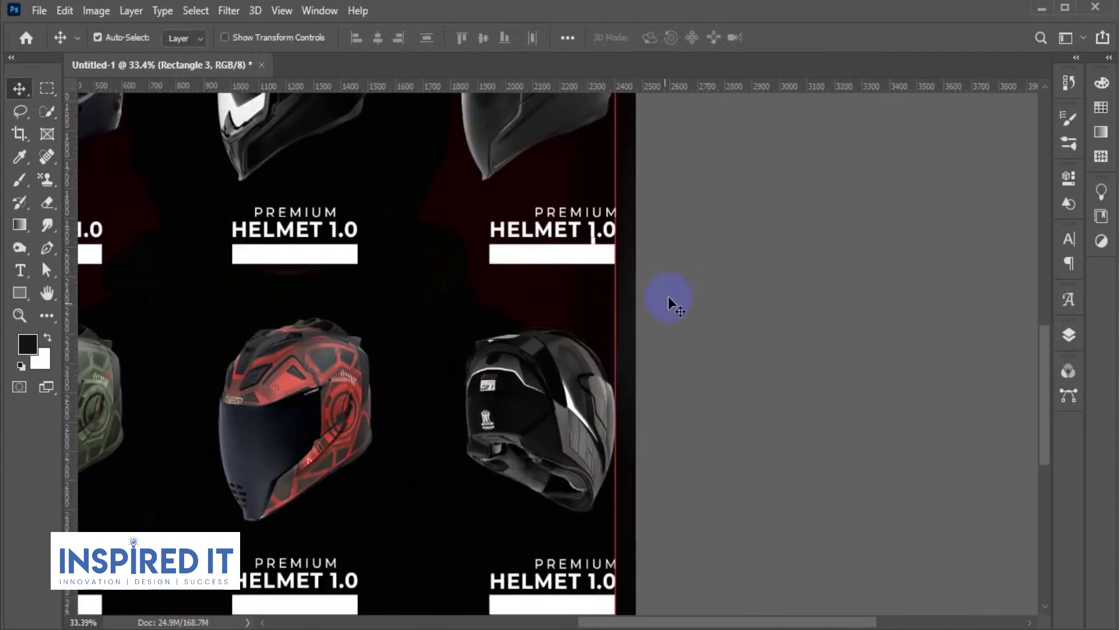
drag(686, 160, 686, 509)
scroll(752, 495, up, 5)
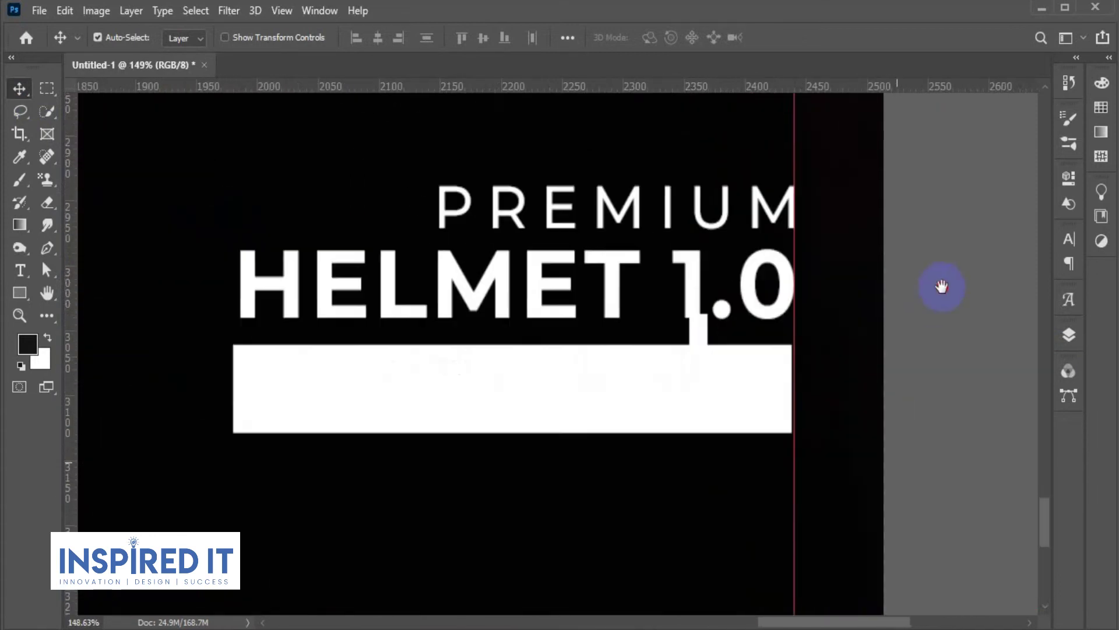
scroll(879, 318, down, 2)
scroll(775, 325, down, 1)
scroll(789, 331, up, 4)
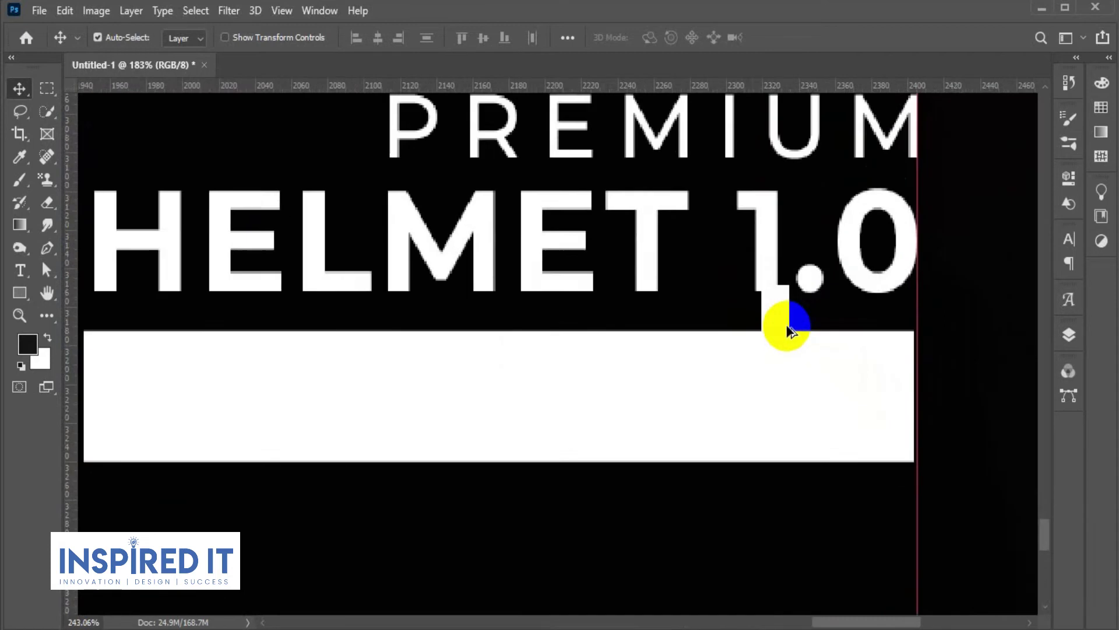
scroll(790, 331, up, 1)
drag(770, 302, 767, 311)
scroll(770, 312, down, 3)
scroll(900, 366, down, 2)
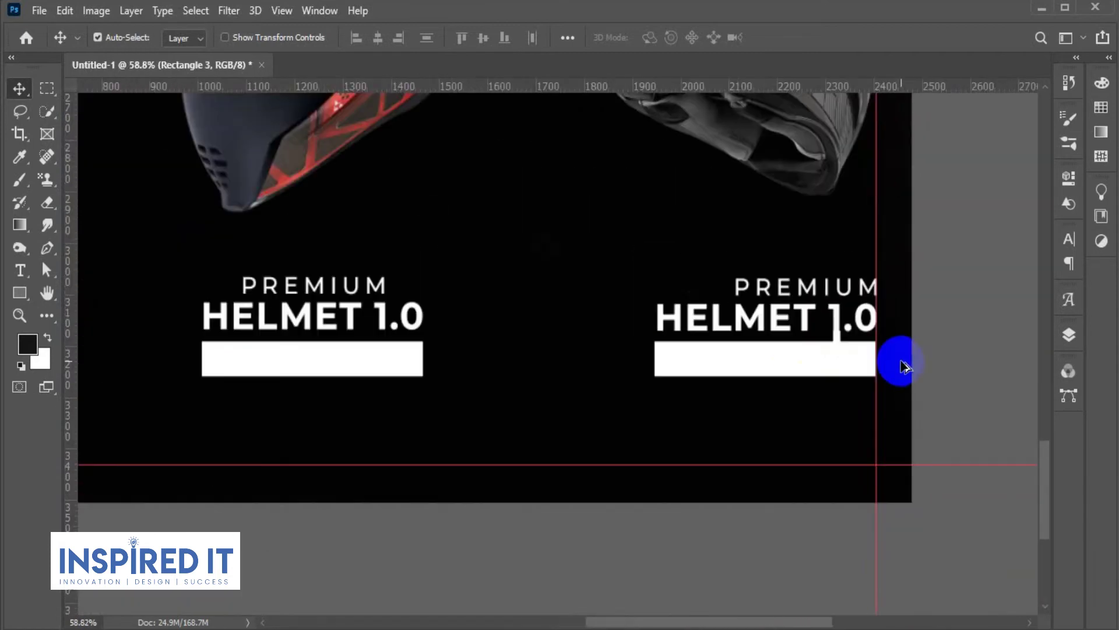
scroll(900, 366, up, 2)
scroll(844, 337, up, 2)
scroll(820, 318, up, 2)
drag(816, 325, 820, 315)
Raise the bottom-right white bar against the tab, shifting it slightly left
scroll(710, 362, down, 2)
drag(758, 404, 767, 398)
click(861, 387)
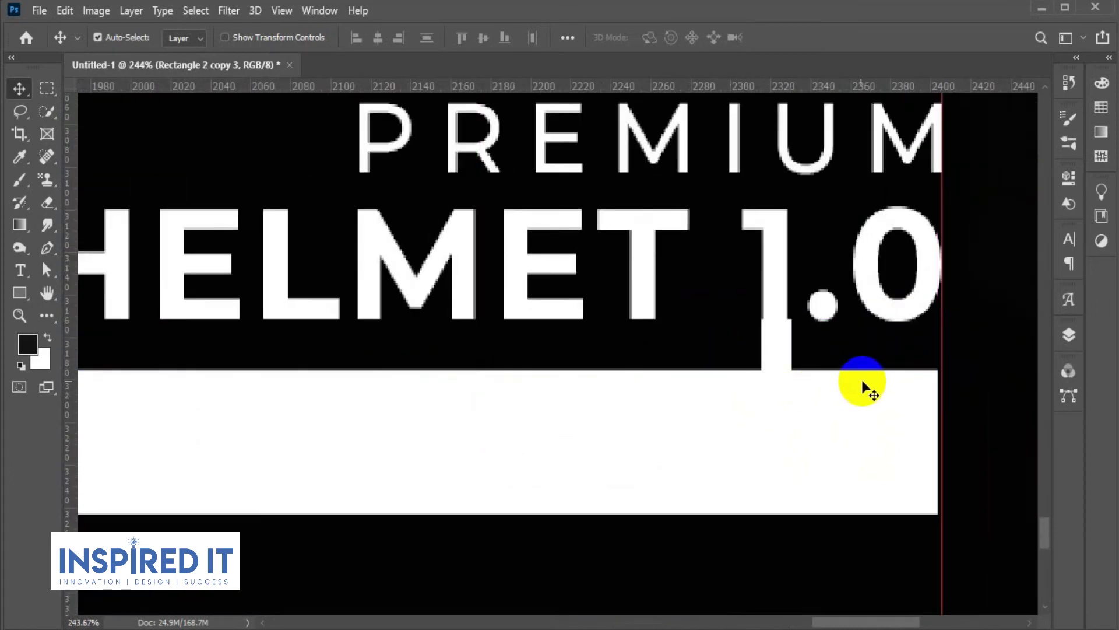
drag(917, 412, 918, 411)
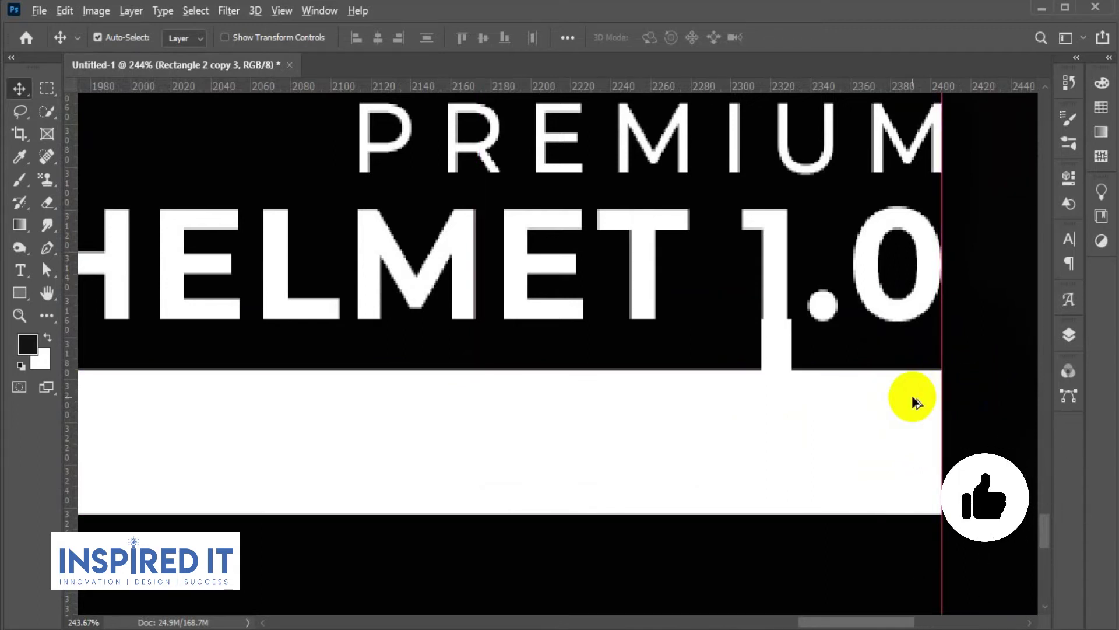
Carry a tab copy over to another title and drop it under its "1"
scroll(912, 400, down, 2)
scroll(912, 400, down, 2)
scroll(904, 387, up, 2)
mouse_move(867, 379)
mouse_down()
mouse_move(606, 379)
mouse_move(250, 402)
mouse_move(393, 348)
mouse_up()
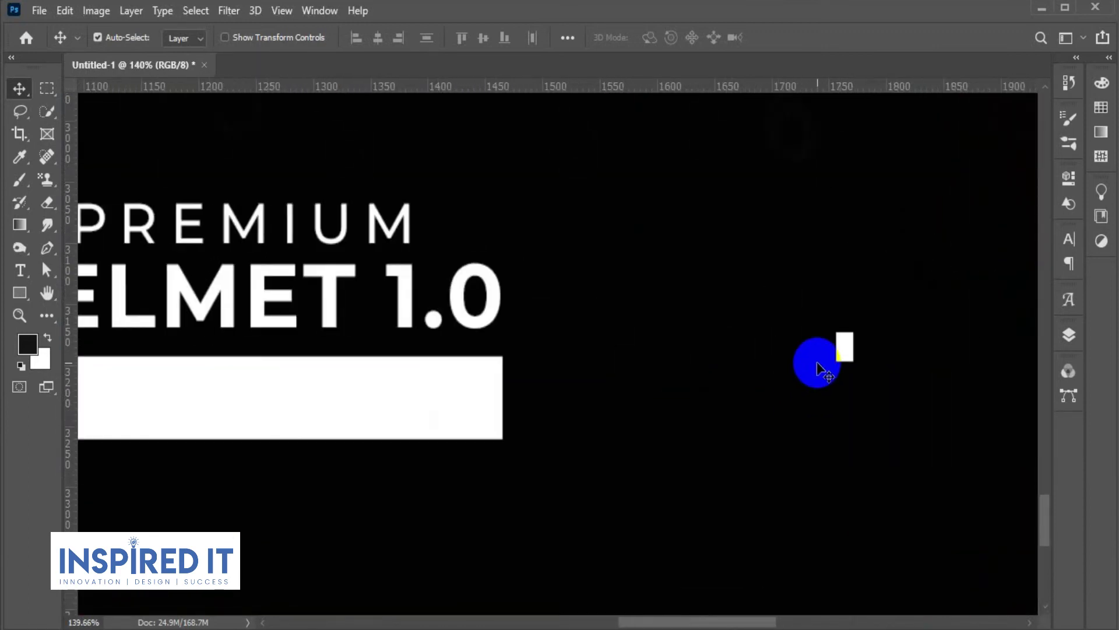
drag(392, 349, 401, 345)
Lower that tab about 3 px and raise its white bar to meet it
scroll(400, 375, up, 2)
drag(474, 377, 473, 385)
drag(412, 313, 415, 324)
drag(453, 373, 458, 371)
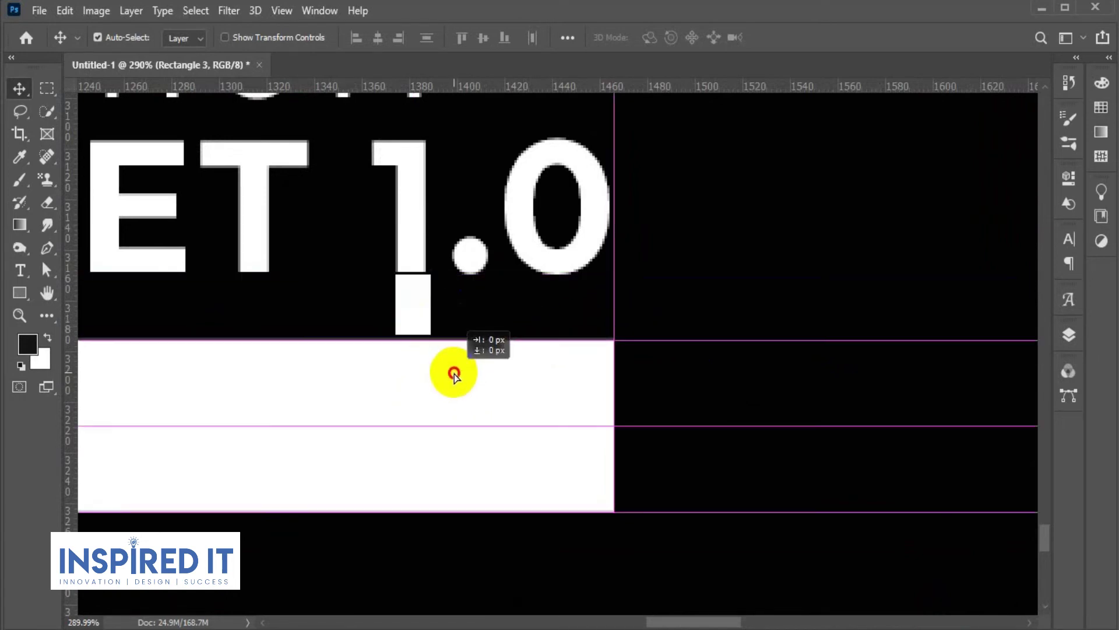
Place a tab under the left title's "1", nudging it down to touch the bar
scroll(457, 371, down, 3)
scroll(490, 373, down, 3)
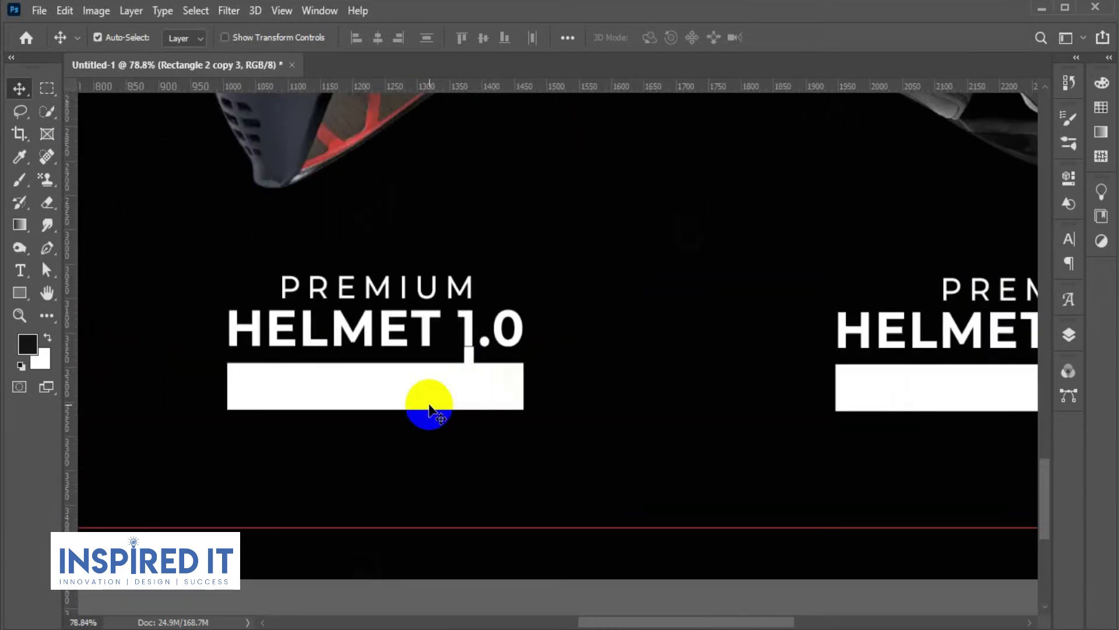
scroll(449, 408, right, 3)
scroll(796, 394, right, 3)
mouse_move(862, 367)
mouse_down()
mouse_move(257, 367)
mouse_move(251, 351)
mouse_move(262, 352)
mouse_up()
scroll(265, 367, up, 2)
scroll(263, 356, up, 3)
drag(297, 408, 298, 415)
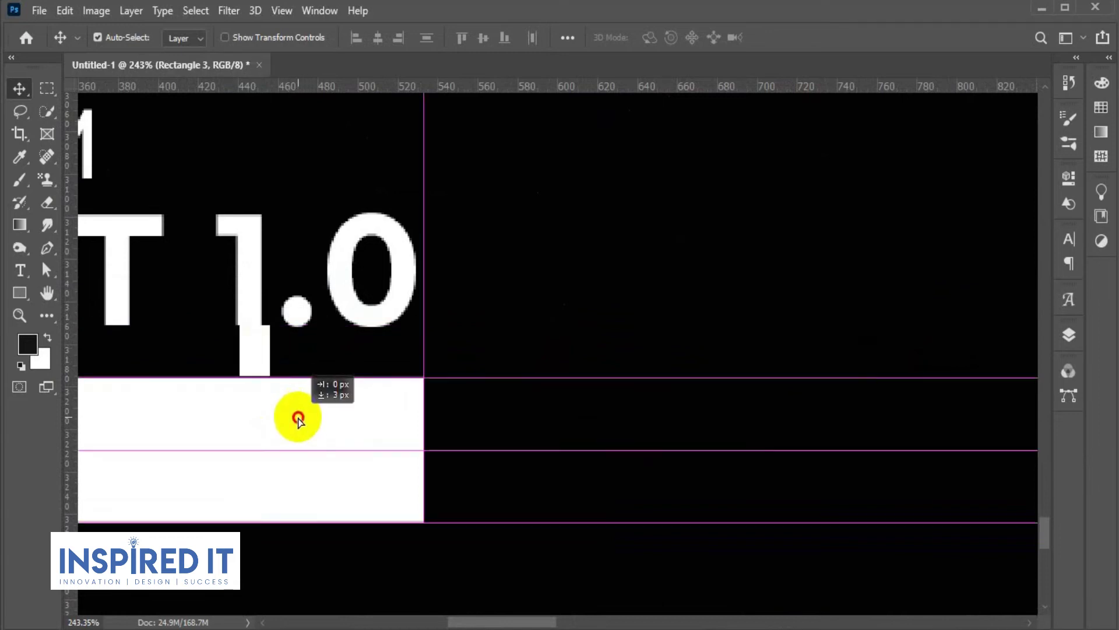
Clear the layer selection to check the joined tabs and bars
click(500, 344)
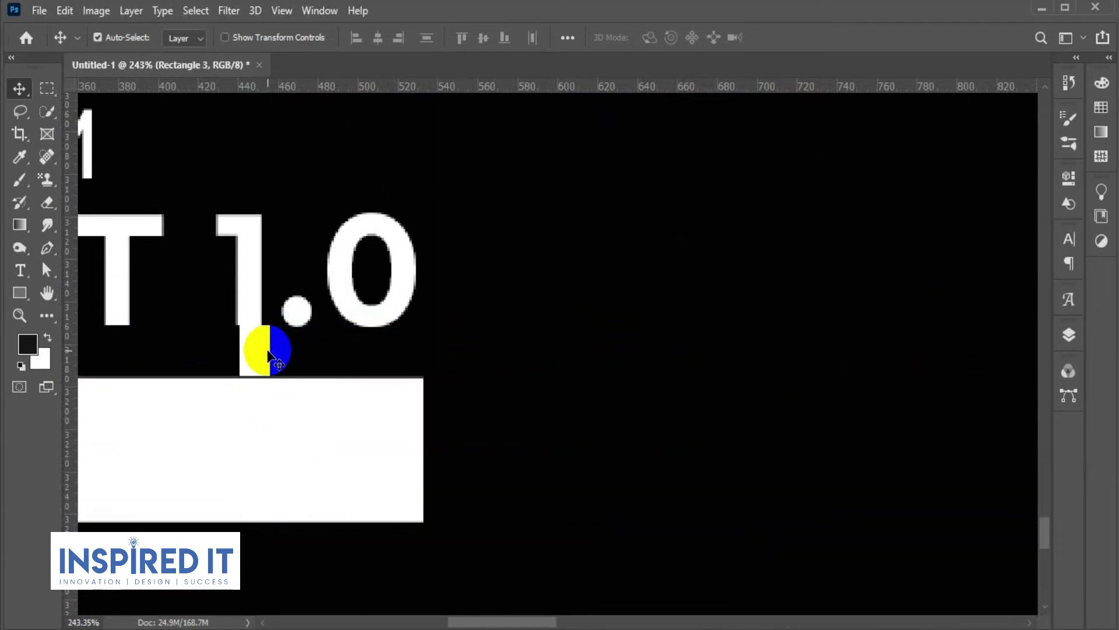
scroll(267, 349, down, 5)
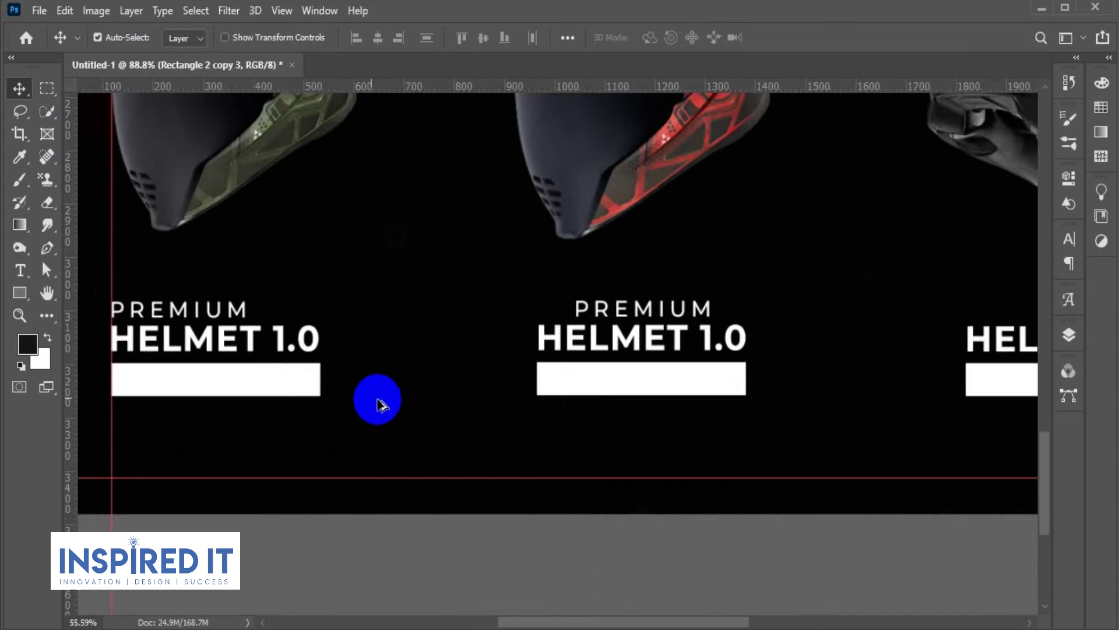
scroll(375, 400, down, 3)
click(568, 513)
Click across the canvas to clear the current selection
click(379, 434)
shift+click(577, 434)
shift+click(722, 434)
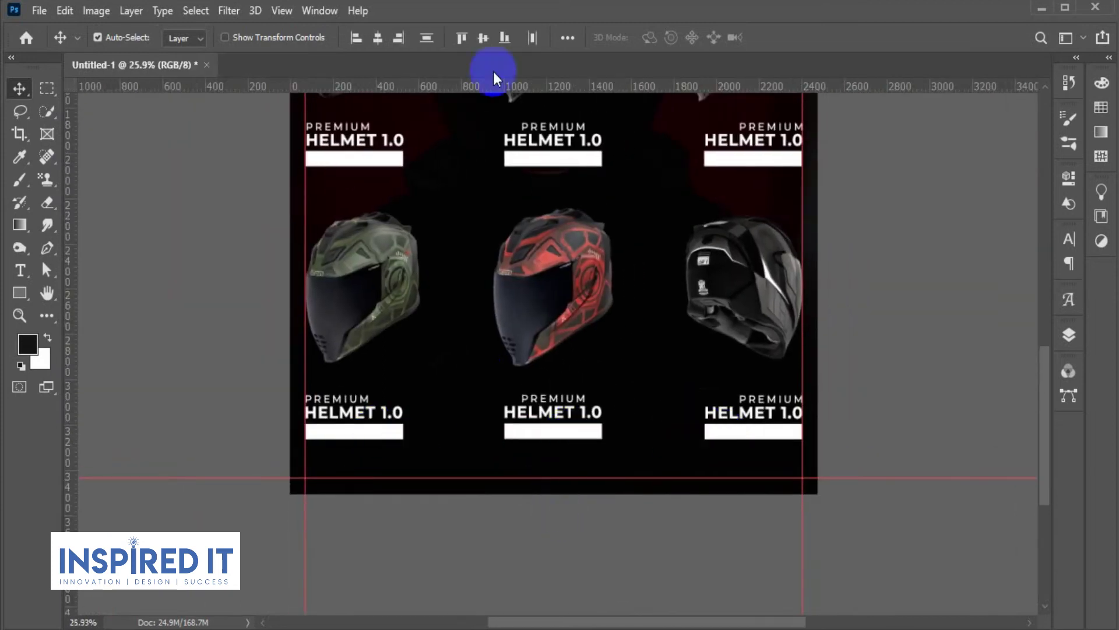
click(852, 285)
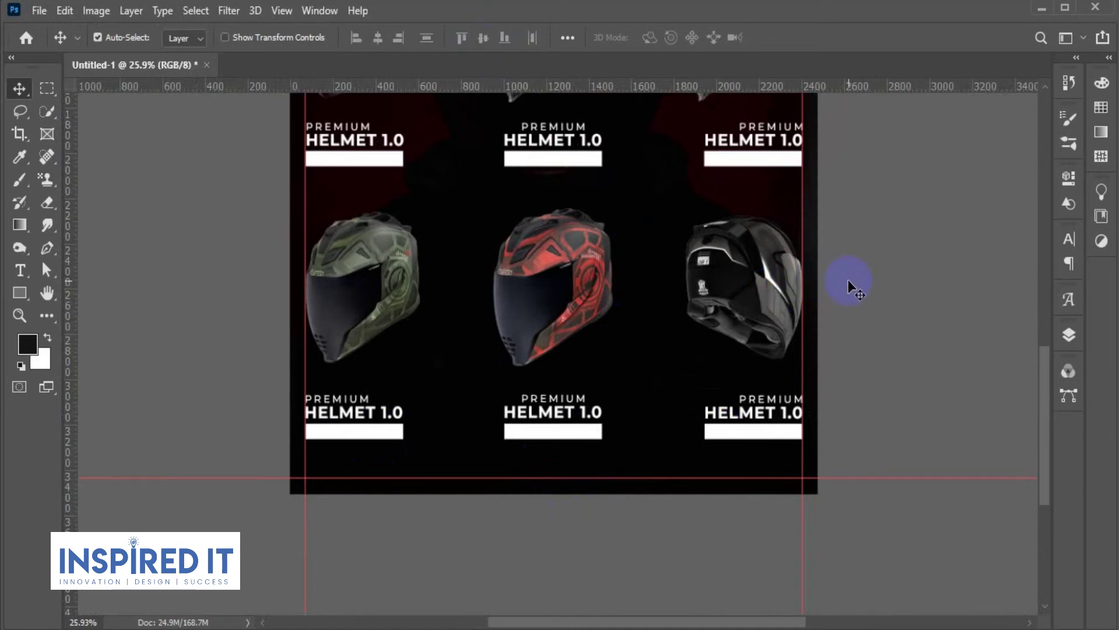
Select Rectangle 2 copy 3 down to Rectangle 2, group them, and name the group 'price tag'
scroll(848, 279, down, 3)
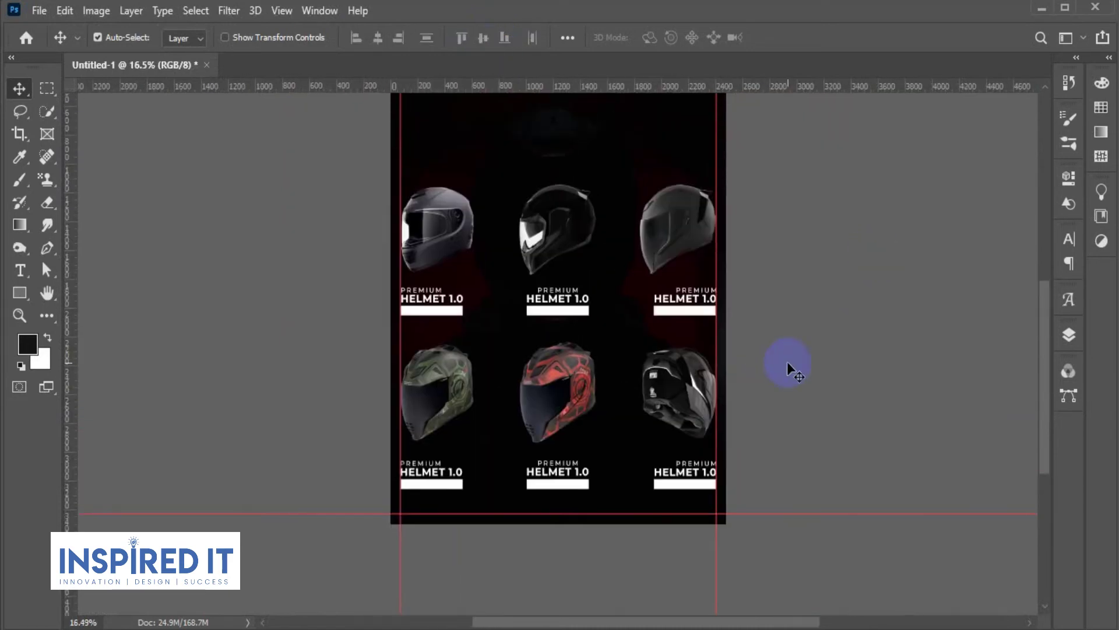
click(1089, 341)
click(914, 382)
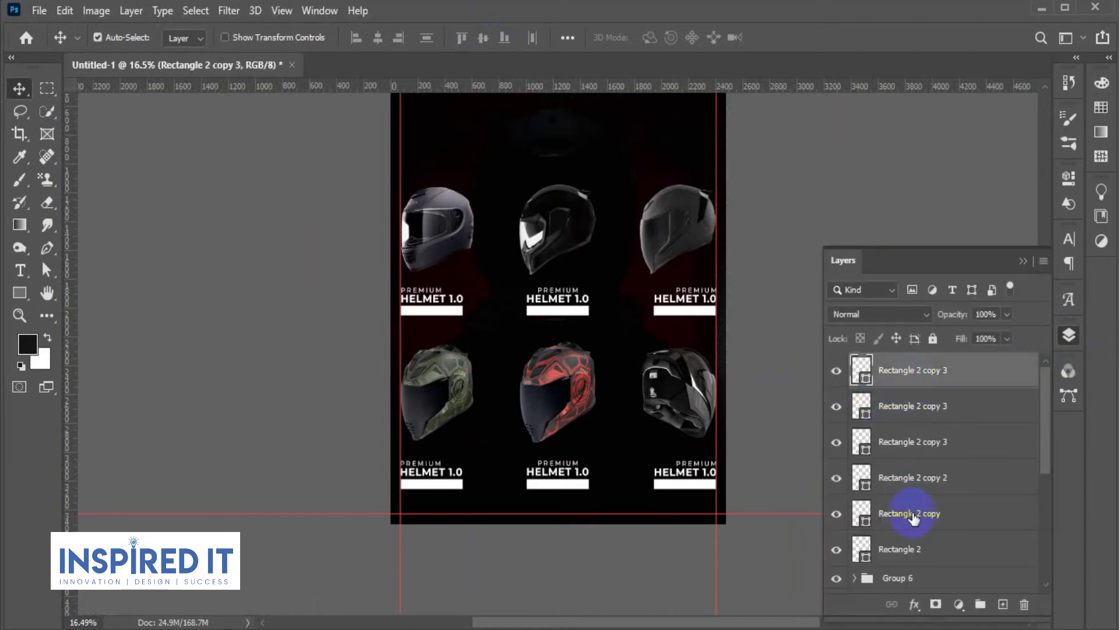
scroll(921, 545, down, 3)
shift+click(921, 449)
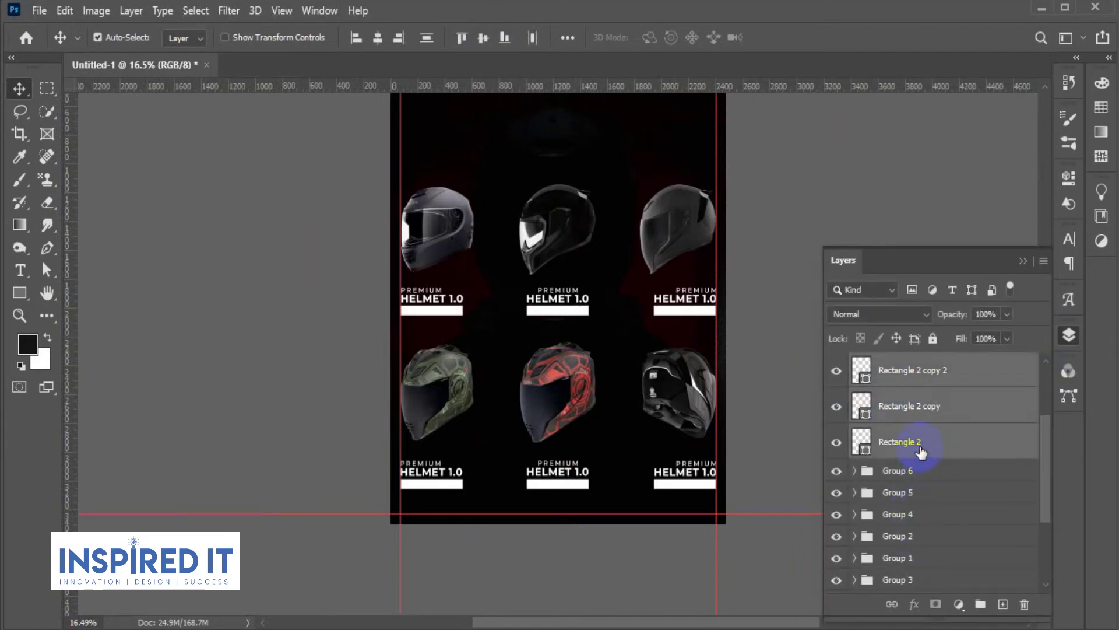
key(ctrl+g)
double_click(900, 363)
text(price tag)
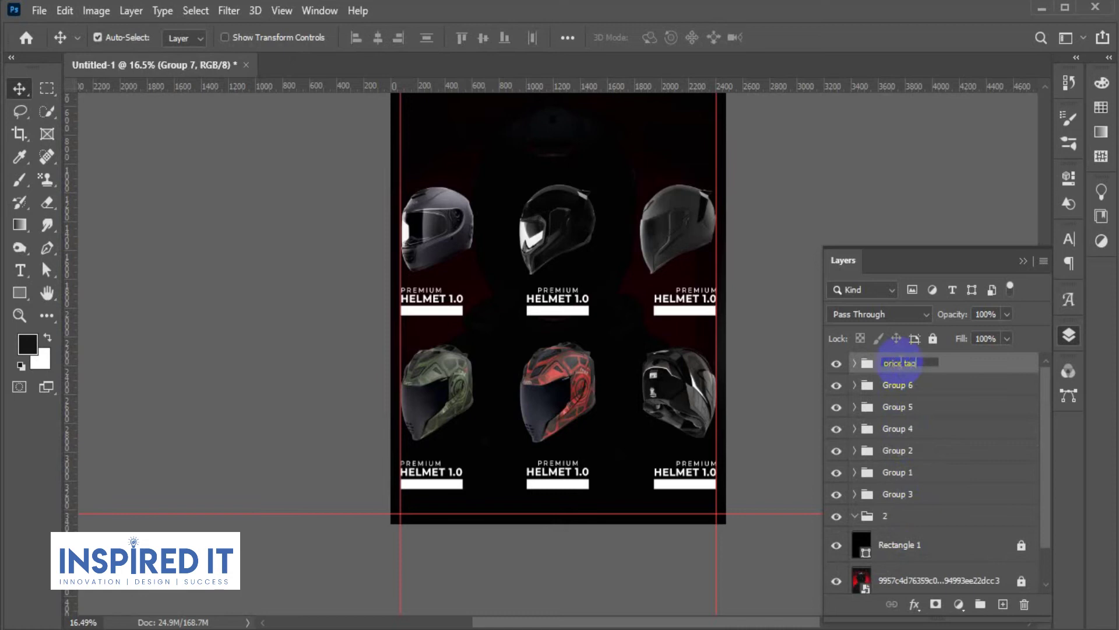
key(Return)
click(767, 352)
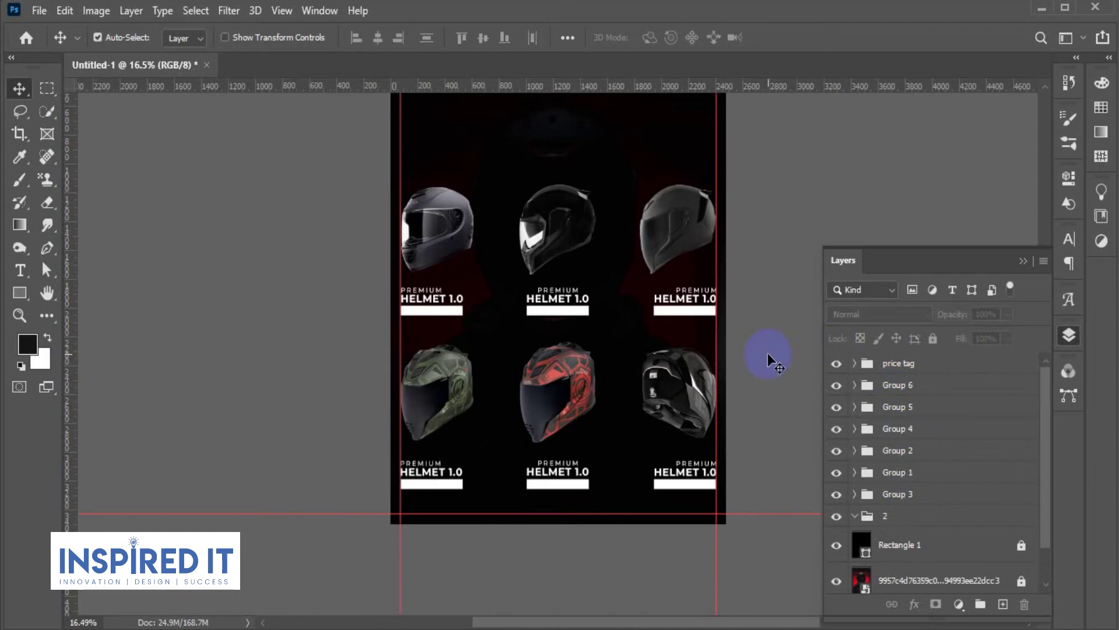
Rename Group 6, Group 5 and Group 4 to 6, 5 and 4
click(836, 386)
click(836, 391)
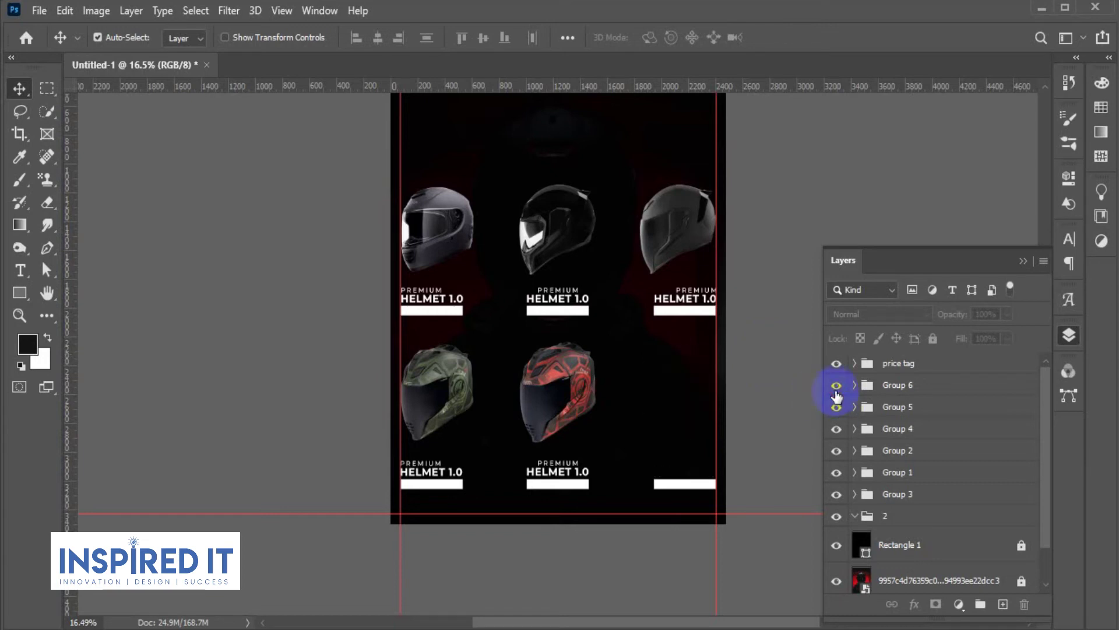
double_click(897, 387)
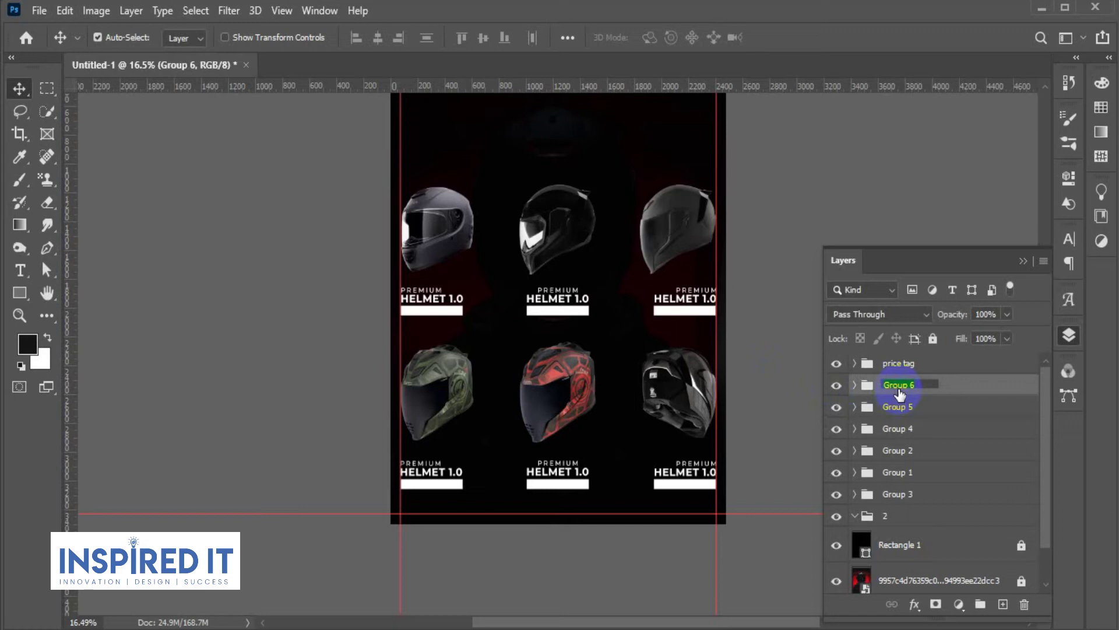
text(6)
key(Return)
double_click(900, 406)
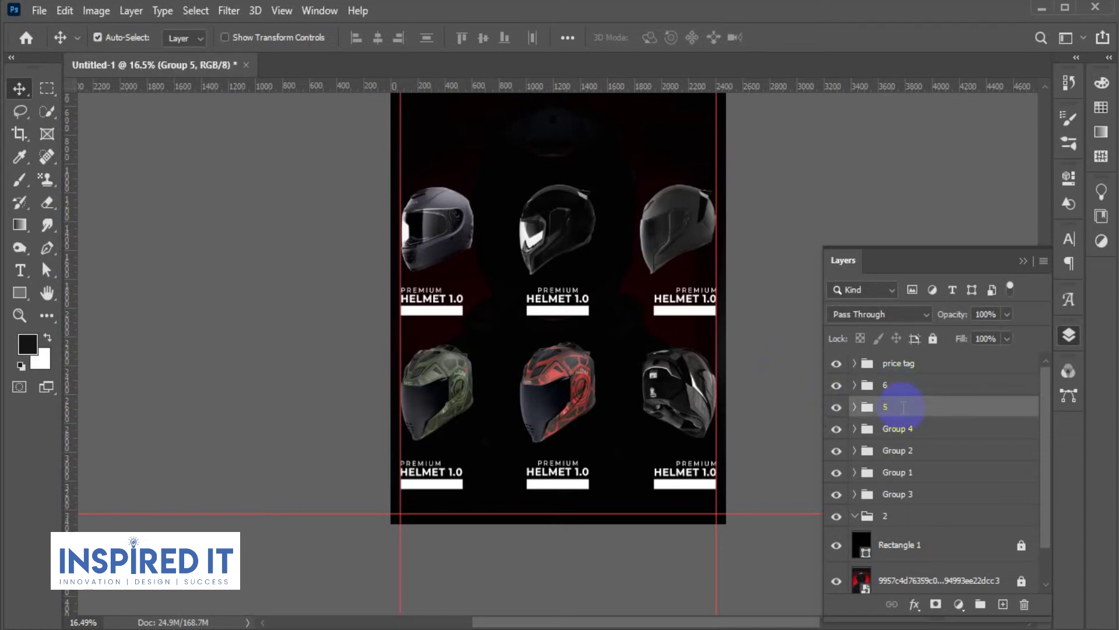
key(Return)
double_click(901, 428)
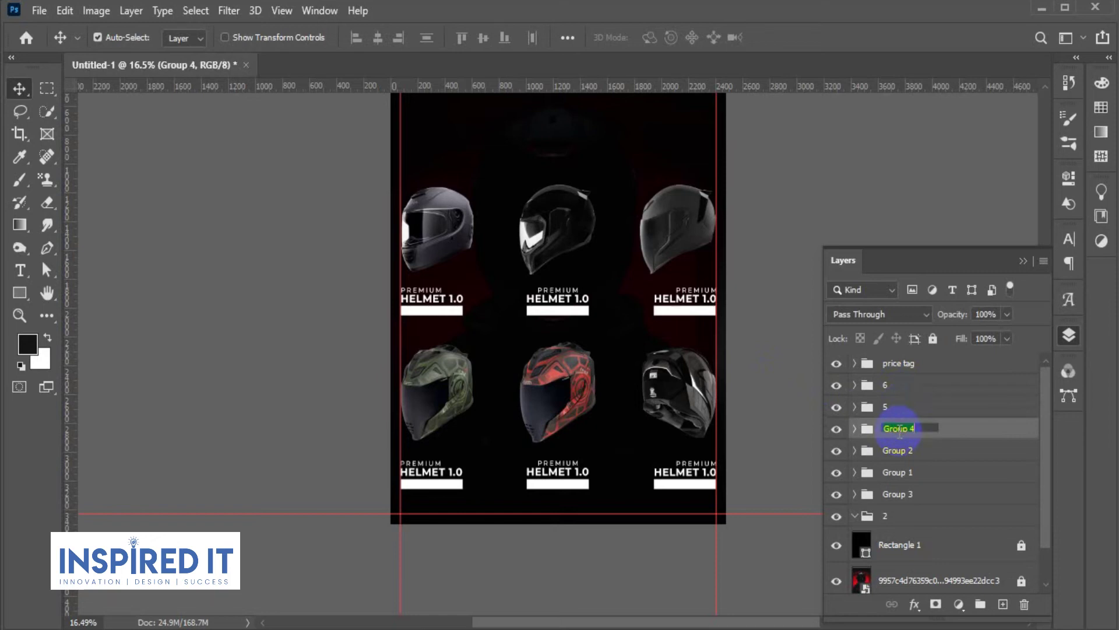
text(4)
key(Return)
Rename Group 2 to 3 and Group 1 to 2, toggling Group 1's visibility to check its helmet
double_click(896, 450)
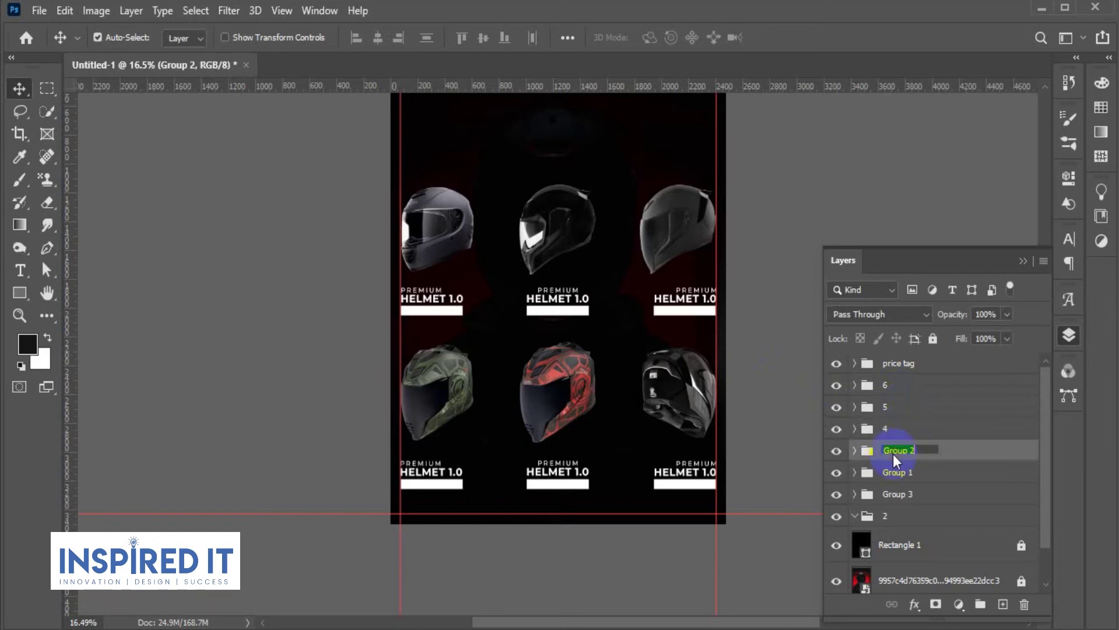
text(3)
key(Return)
double_click(896, 472)
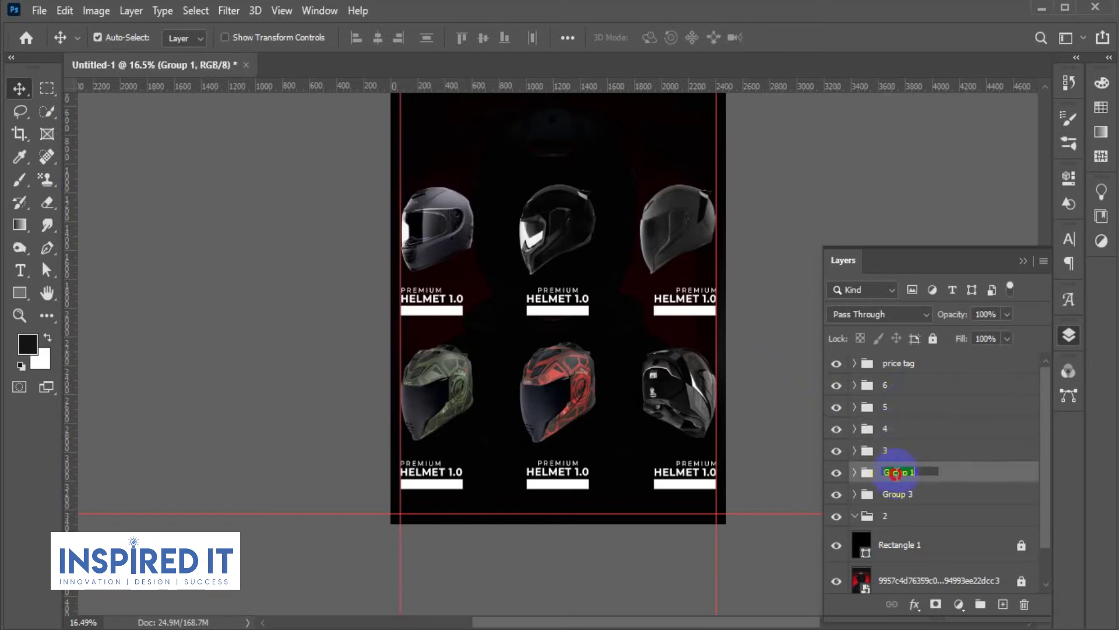
click(834, 474)
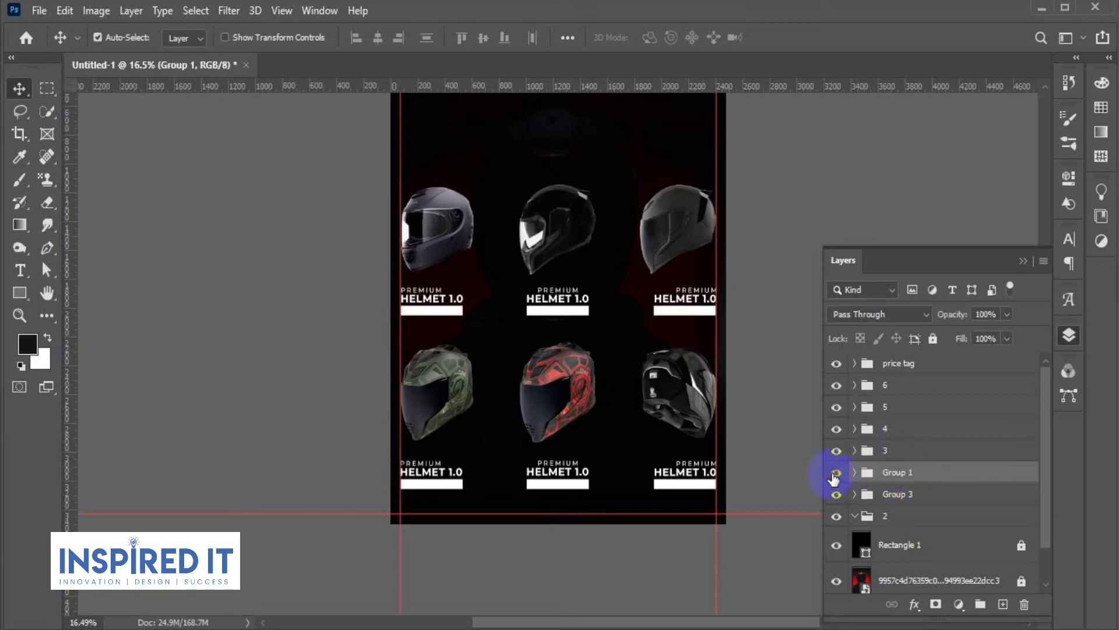
click(836, 474)
click(903, 475)
double_click(903, 475)
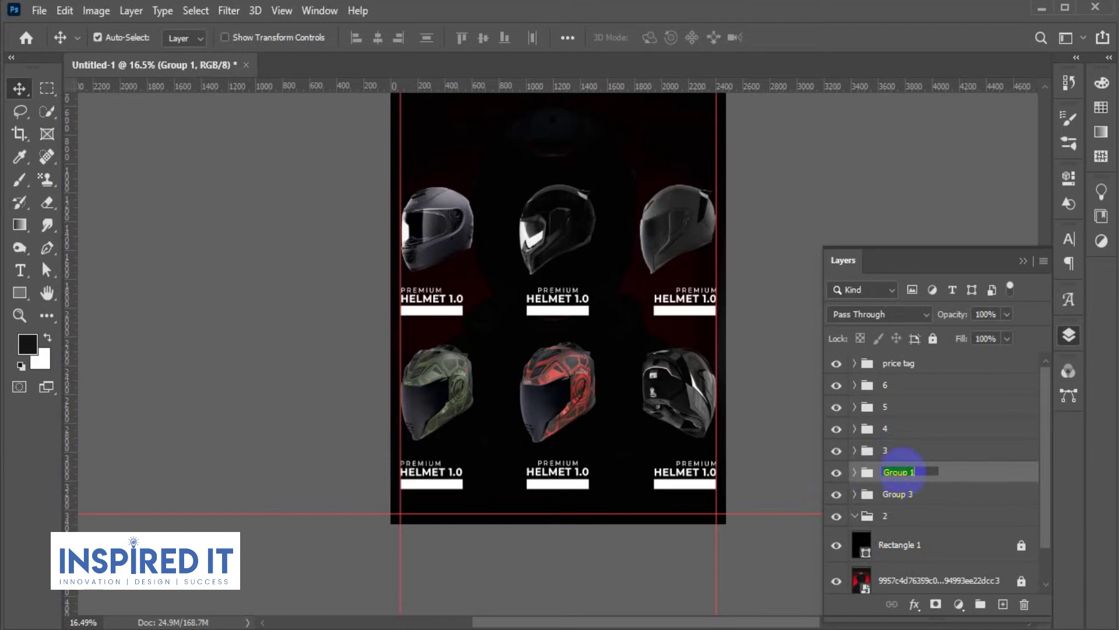
text(2)
key(Return)
Check Group 3's helmet and rename Group 3 to 1
click(836, 494)
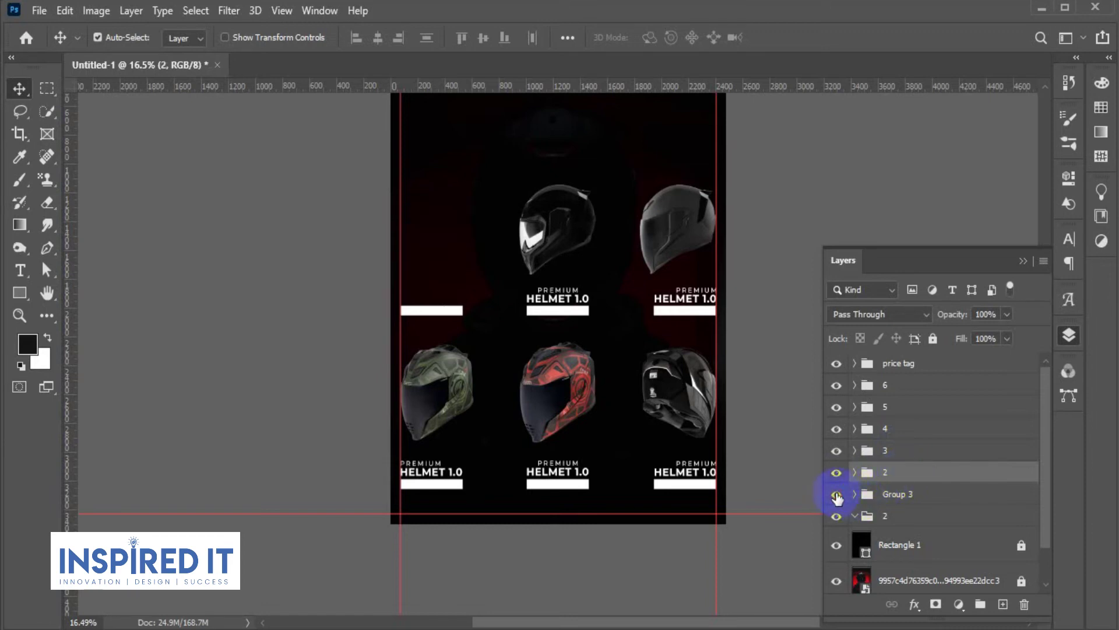
double_click(894, 494)
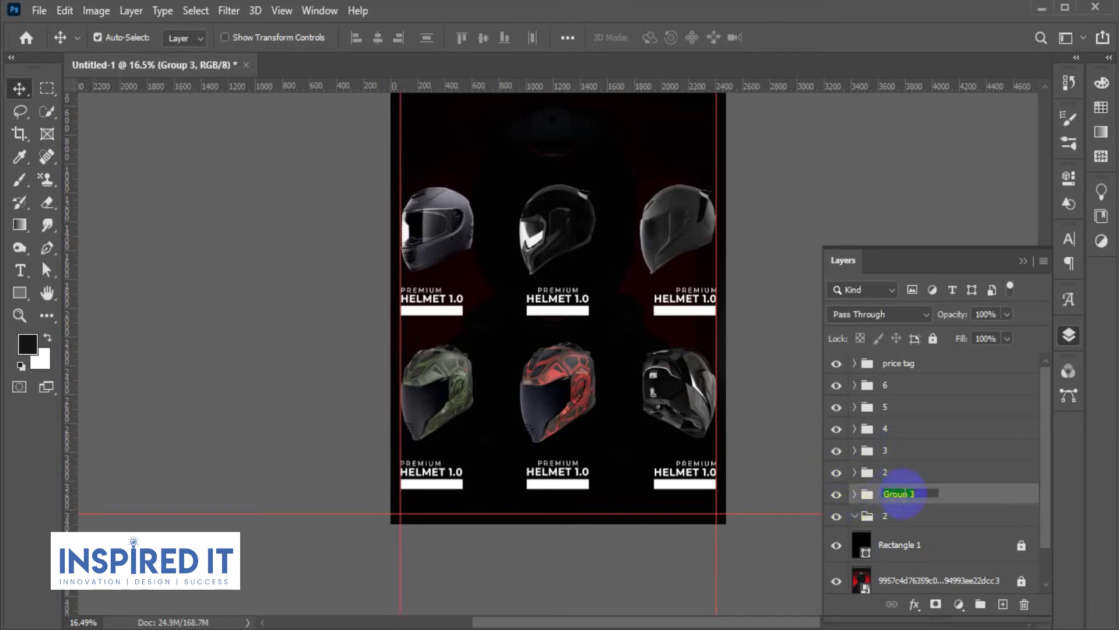
text(1)
key(Return)
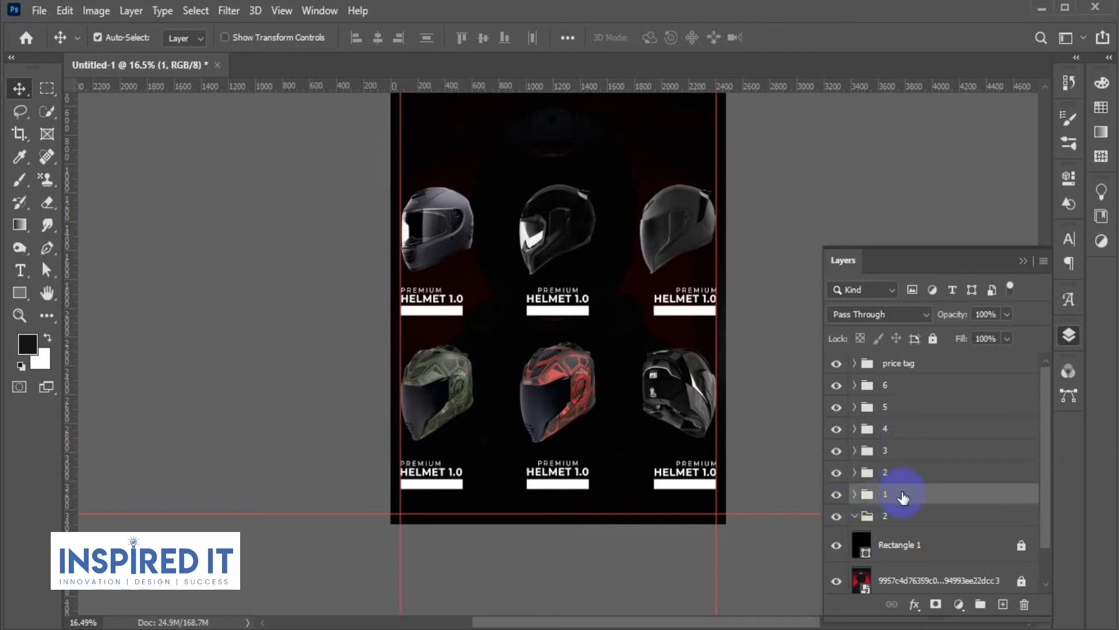
click(896, 517)
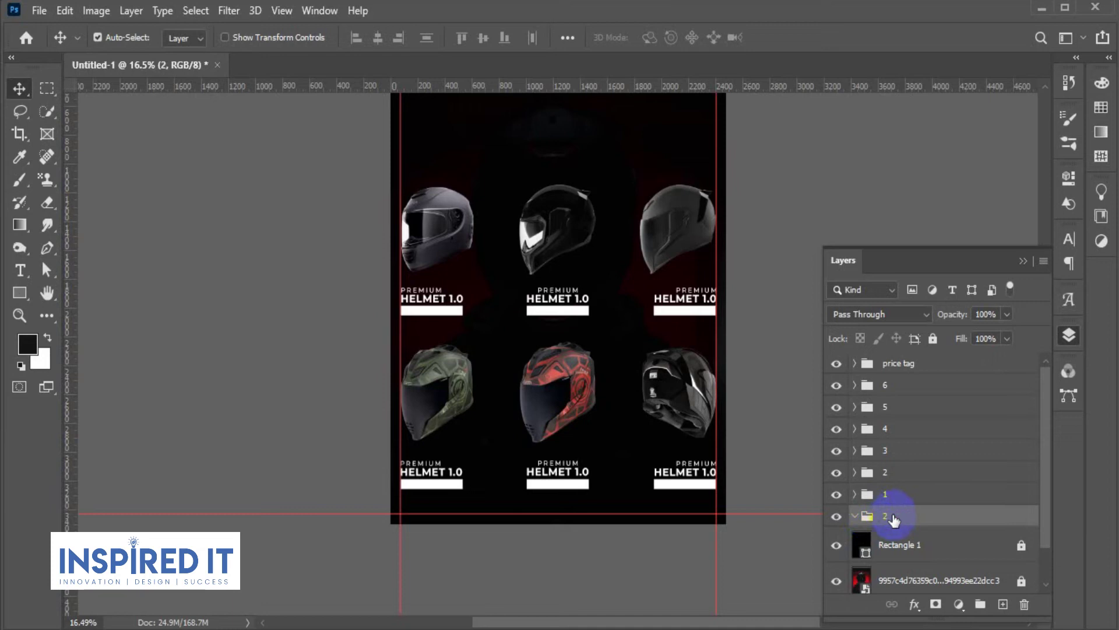
Collapse group 3 and browse the layer list to locate the helmet groups
click(683, 240)
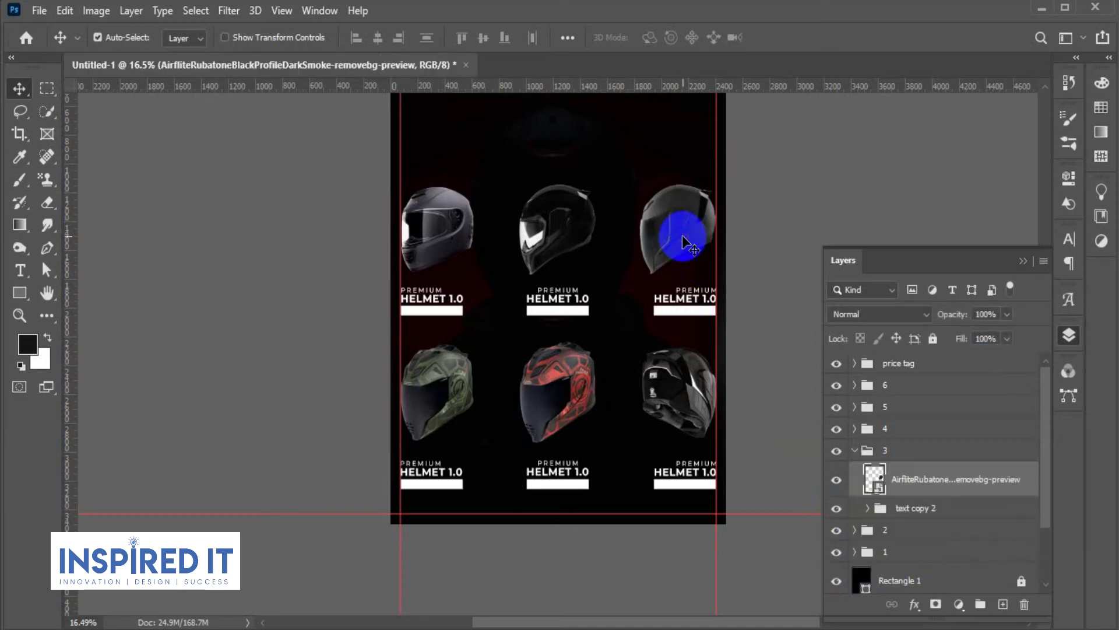
click(856, 451)
click(789, 460)
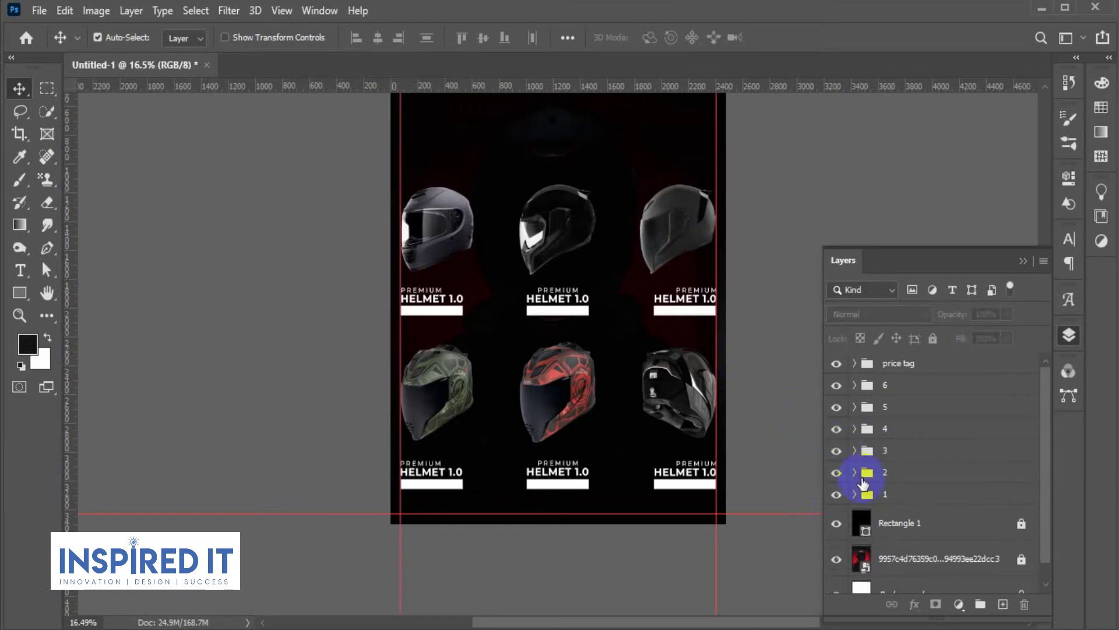
click(892, 494)
click(812, 468)
click(1069, 335)
scroll(729, 341, down, 2)
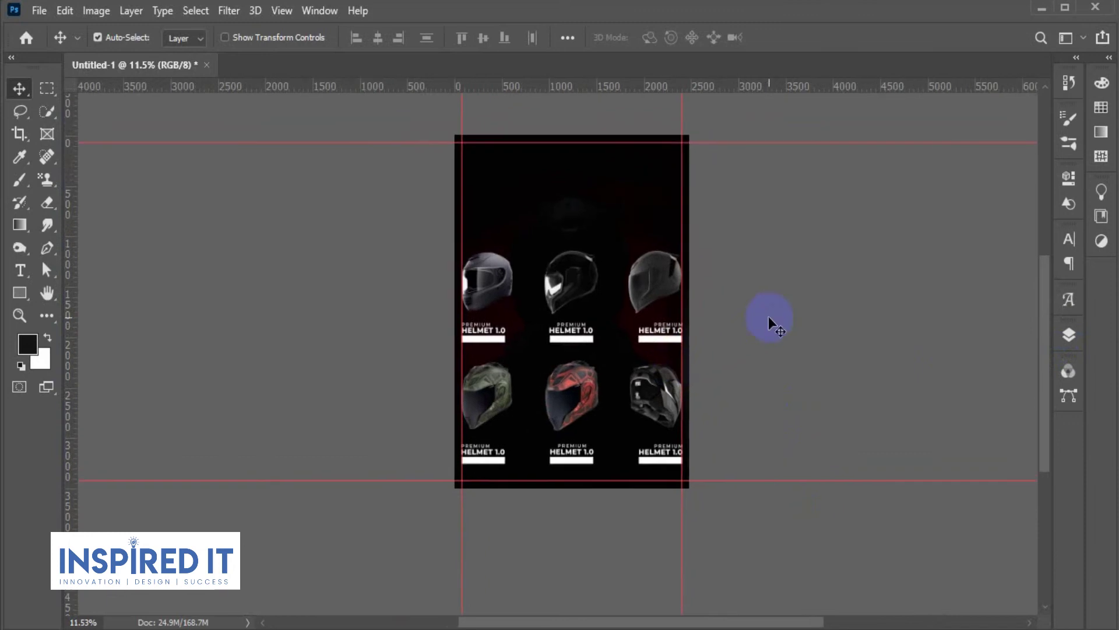
click(1068, 335)
Select the price tag through 1 groups and move them down about 170 px together
click(915, 365)
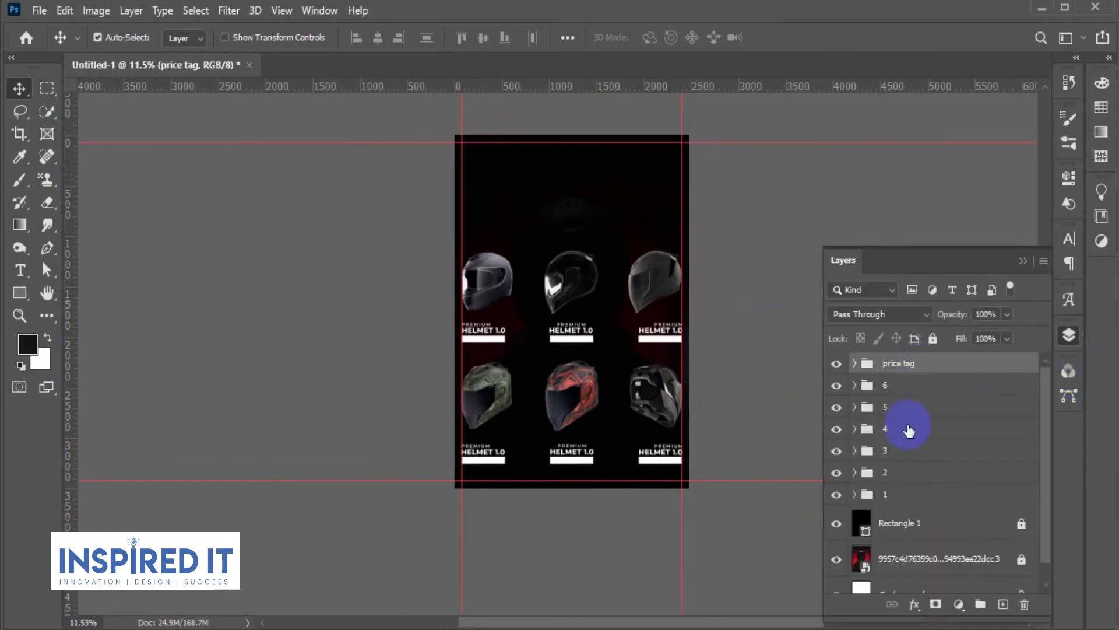
shift+click(893, 496)
key(ctrl+t)
drag(577, 280, 583, 299)
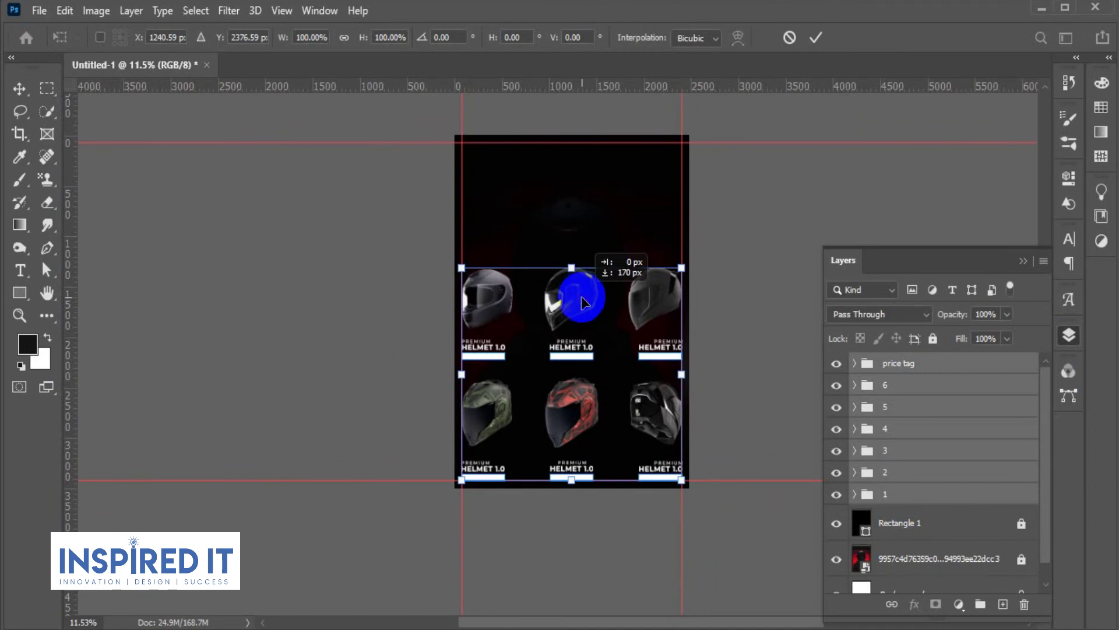
click(726, 290)
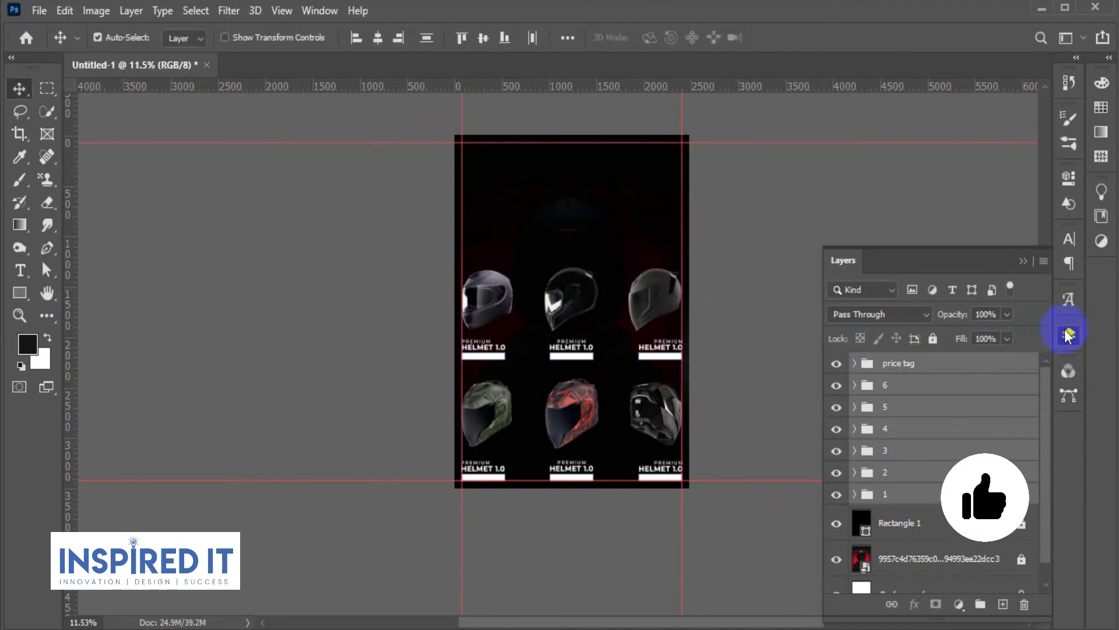
click(1068, 336)
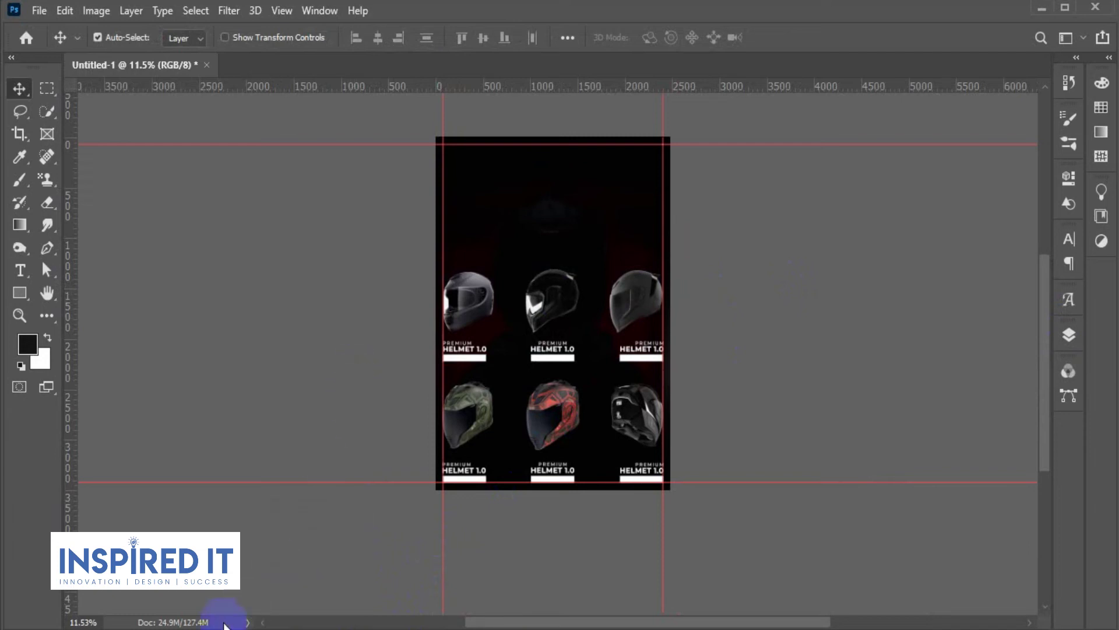
Refresh the Helmets folder and drag the gold helmet image onto the poster
click(292, 547)
right_click(460, 340)
click(495, 408)
drag(496, 152, 527, 215)
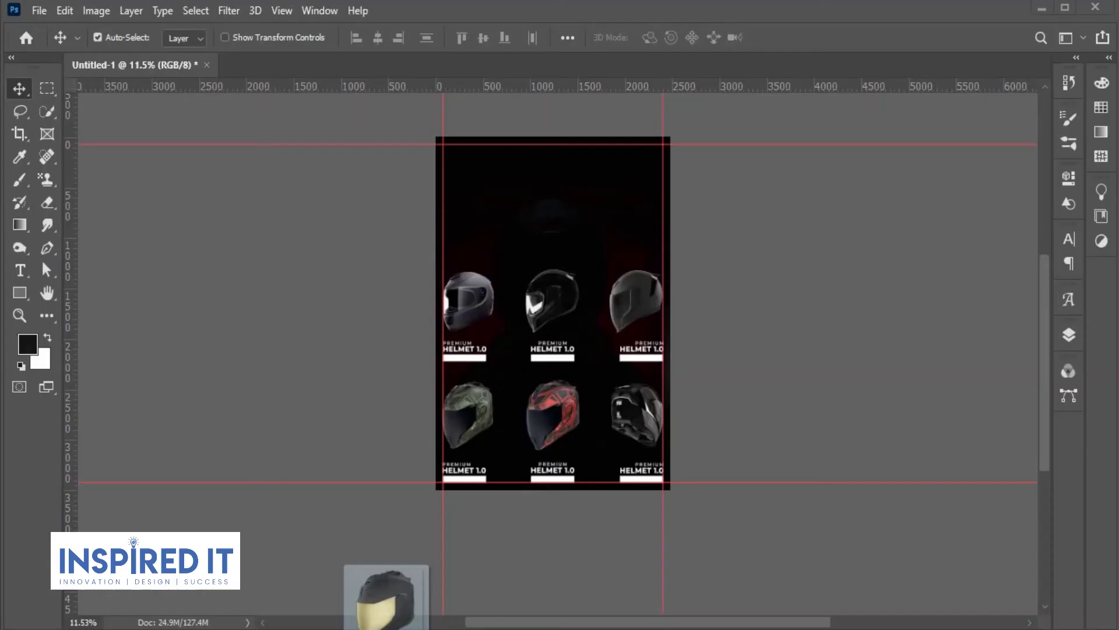
Scale the gold helmet down and place it in the top-left area above the grid
drag(655, 208, 611, 255)
drag(586, 310, 517, 194)
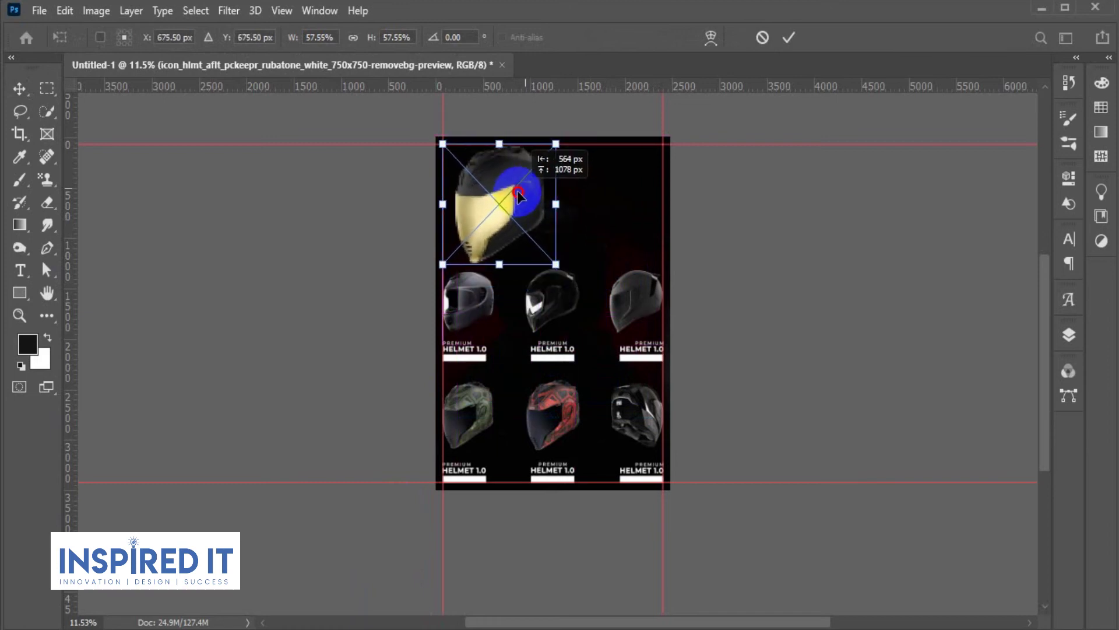
drag(555, 144, 533, 156)
drag(486, 203, 479, 204)
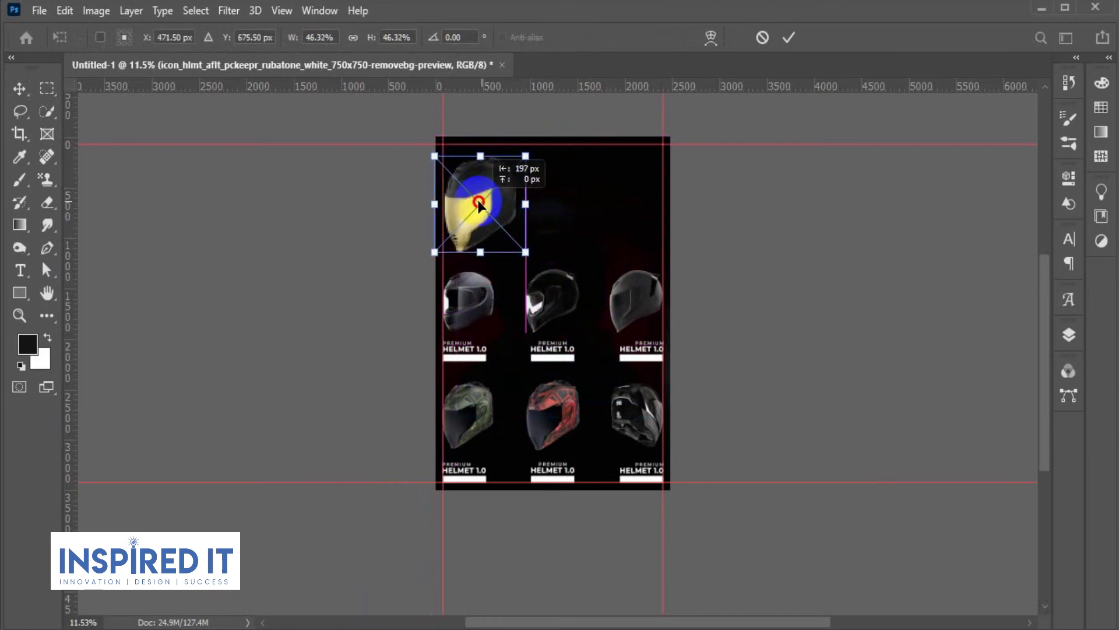
drag(477, 203, 482, 203)
key(Return)
scroll(712, 216, down, 2)
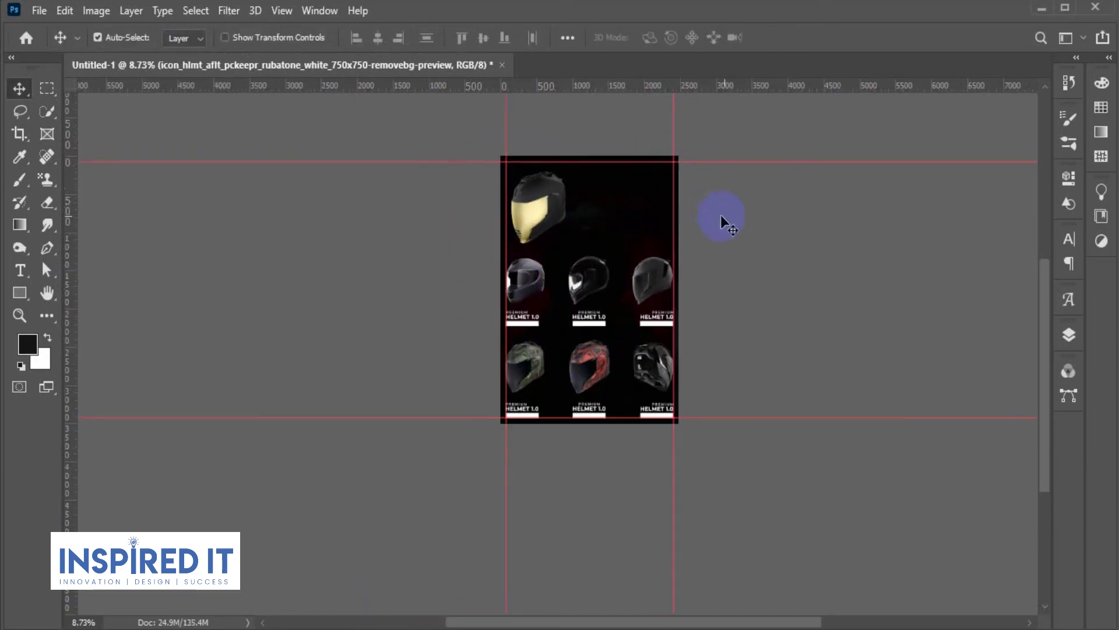
scroll(512, 240, up, 1)
scroll(569, 230, up, 2)
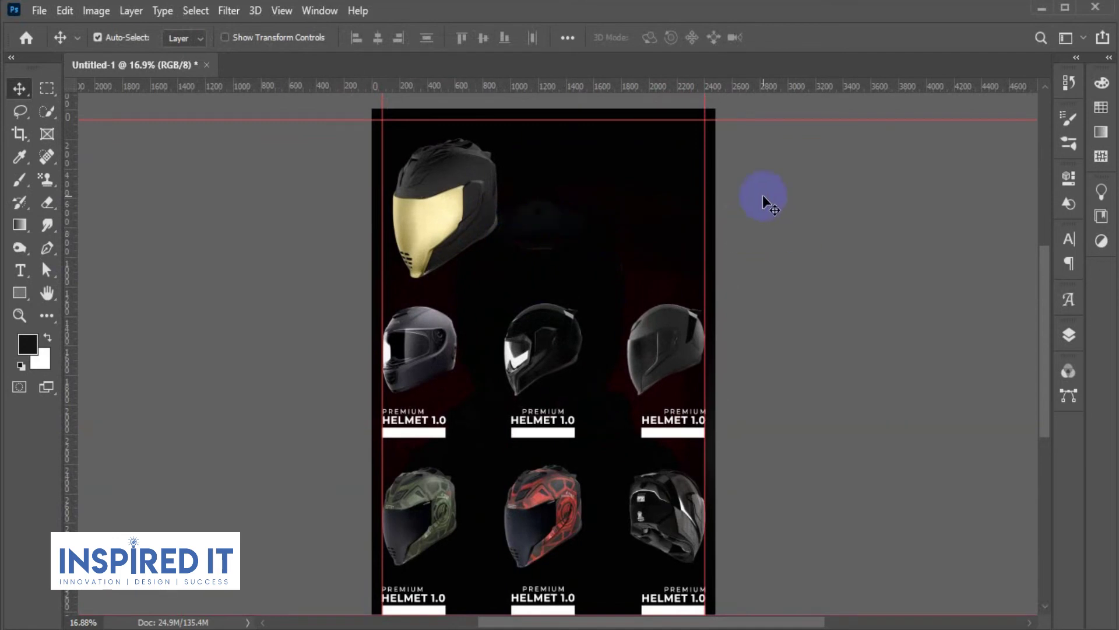
scroll(554, 238, down, 1)
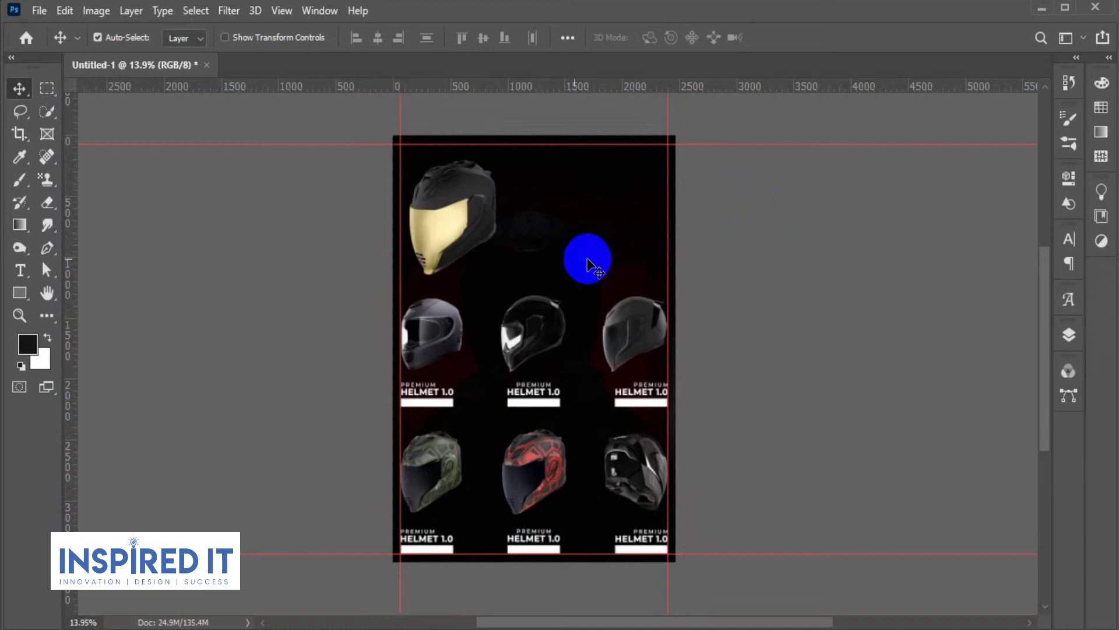
Enlarge the gold-visor helmet slightly, reposition it at the top, and align it left
click(470, 207)
key(ctrl+t)
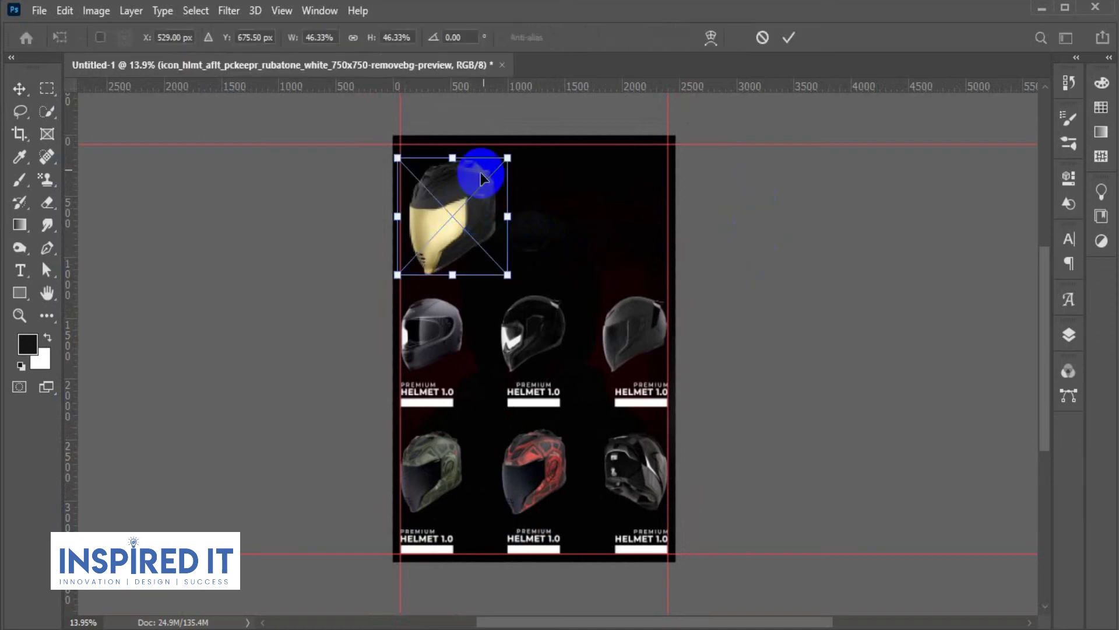
drag(508, 157, 516, 150)
drag(450, 200, 463, 187)
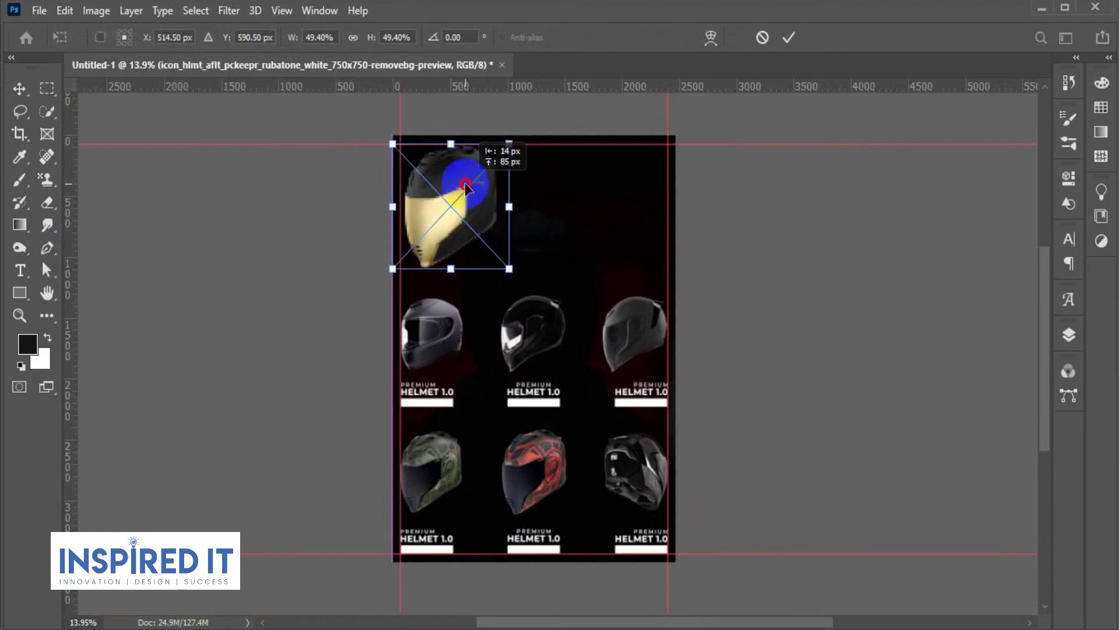
key(Return)
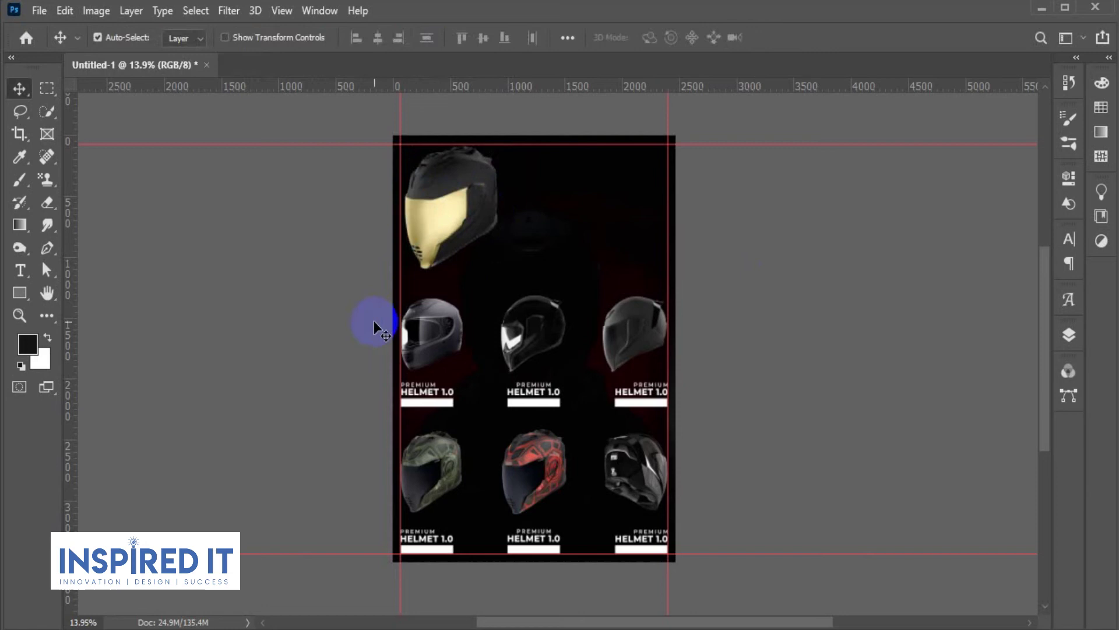
click(460, 252)
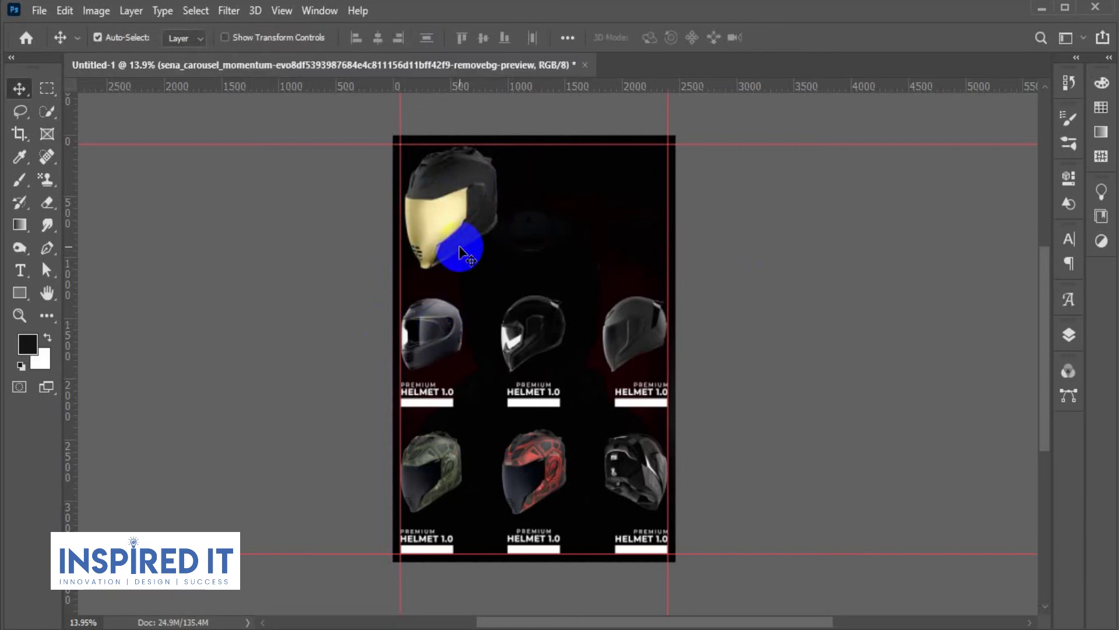
click(358, 39)
Flip the gold-visor helmet layer horizontally
click(502, 202)
right_click(481, 197)
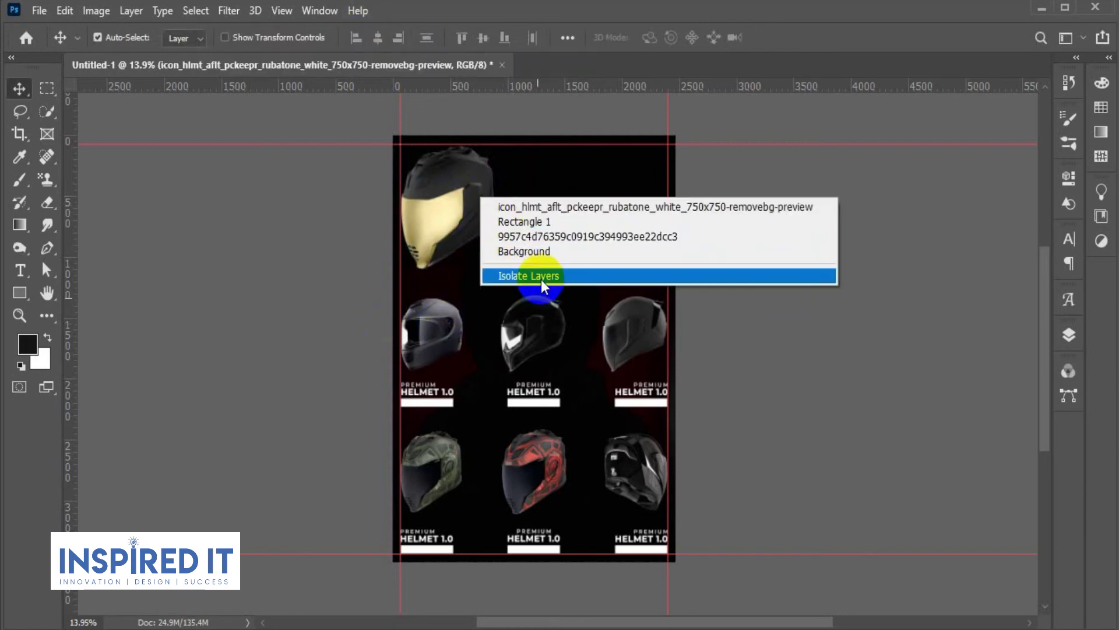
click(281, 232)
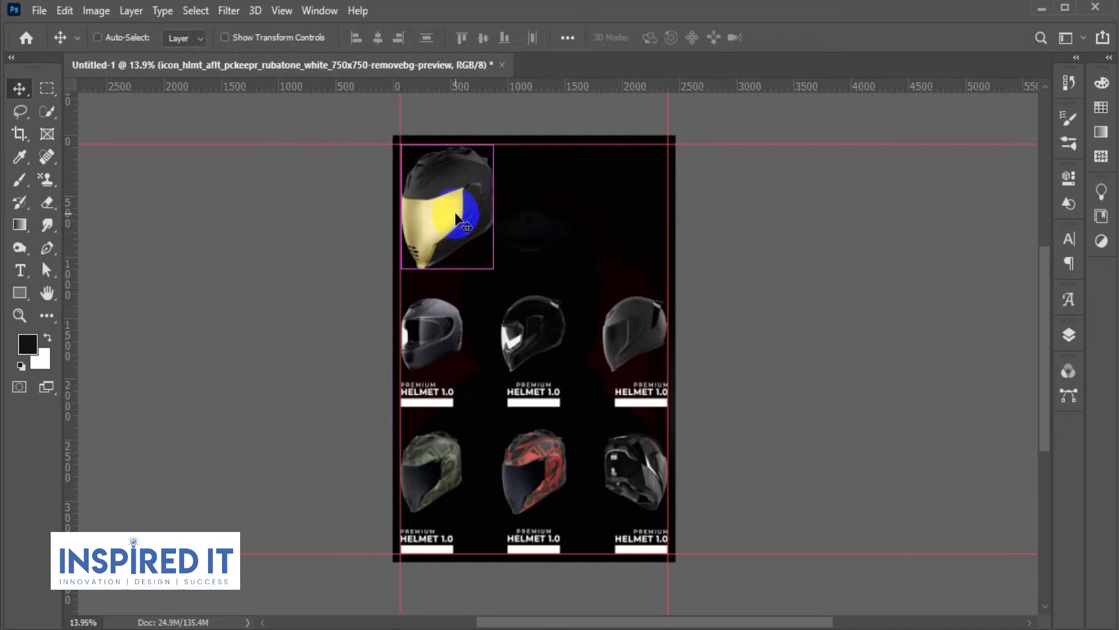
key(ctrl+t)
right_click(456, 215)
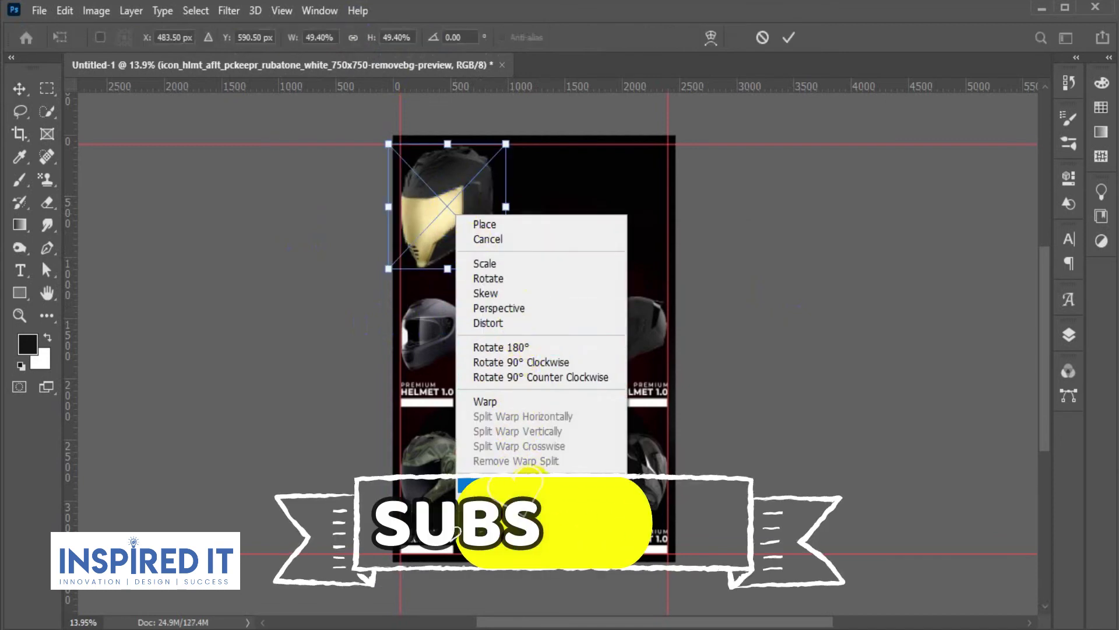
click(504, 485)
key(Return)
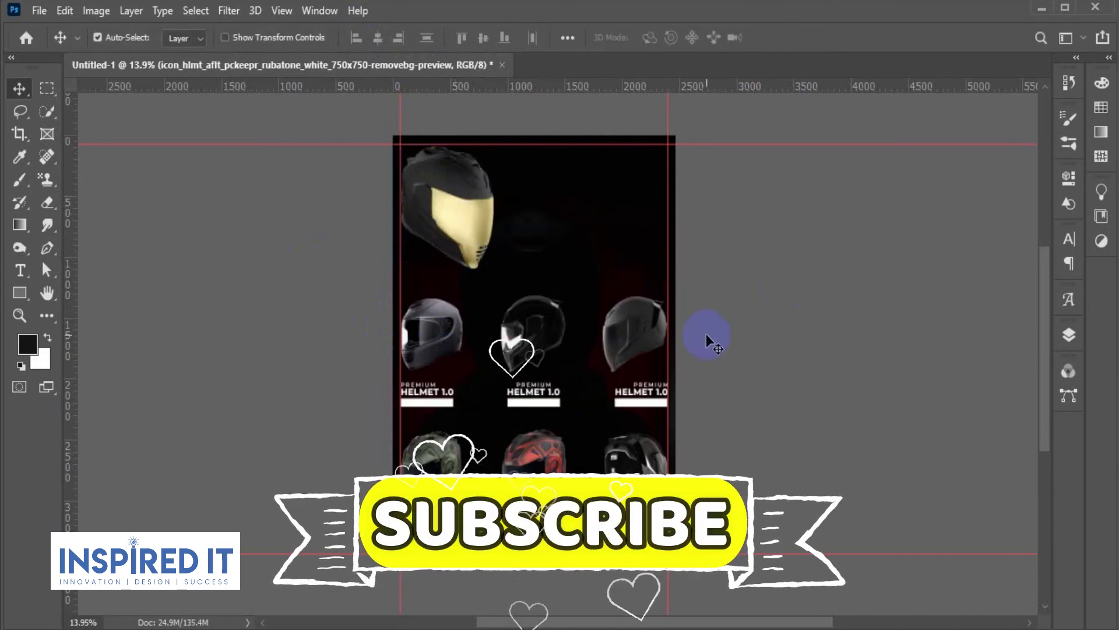
scroll(395, 265, up, 2)
scroll(719, 270, down, 2)
click(706, 279)
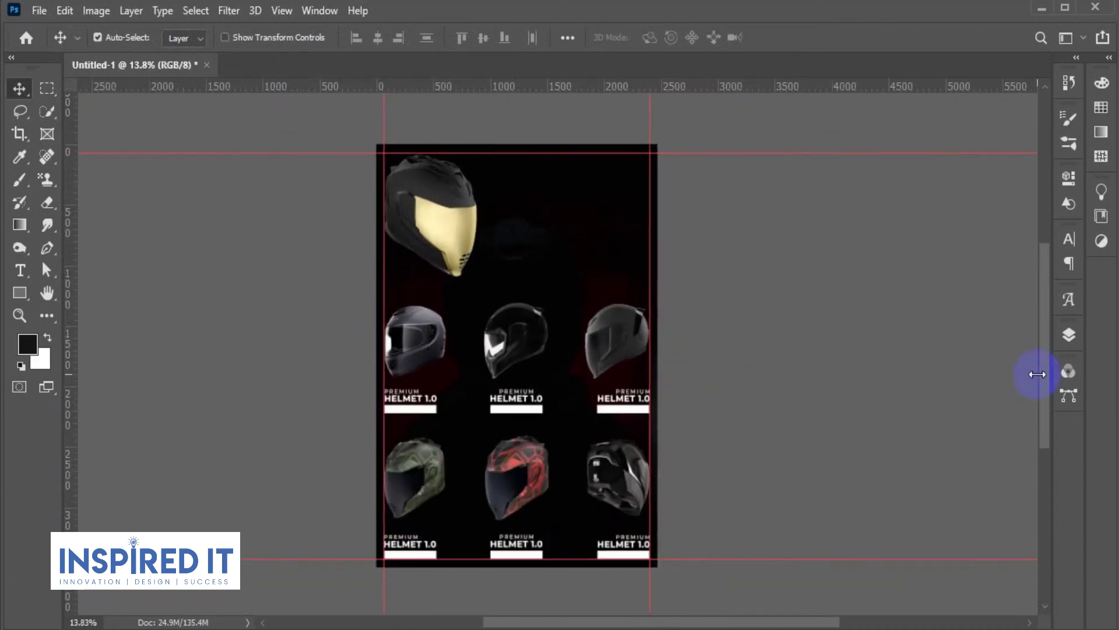
scroll(660, 399, up, 7)
Duplicate the Premium and Helmet 1.0 text layers and move the copies to the top of the stack
mouse_move(655, 375)
mouse_down()
mouse_move(581, 367)
mouse_move(638, 400)
mouse_up()
scroll(707, 408, down, 3)
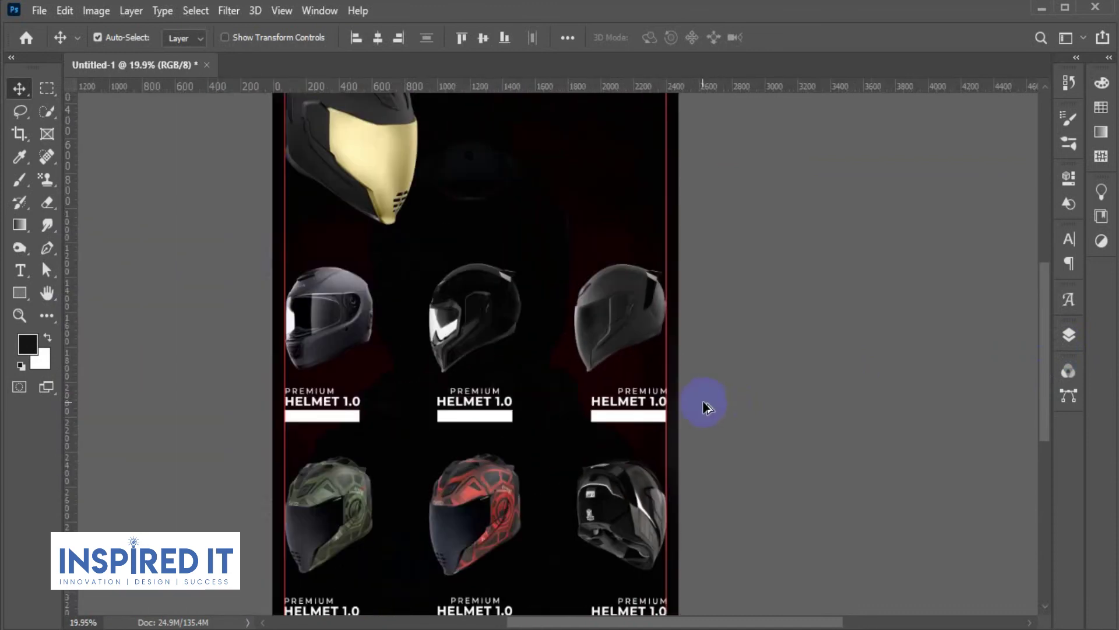
click(1069, 336)
scroll(909, 513, down, 3)
ctrl+click(927, 541)
ctrl+click(929, 501)
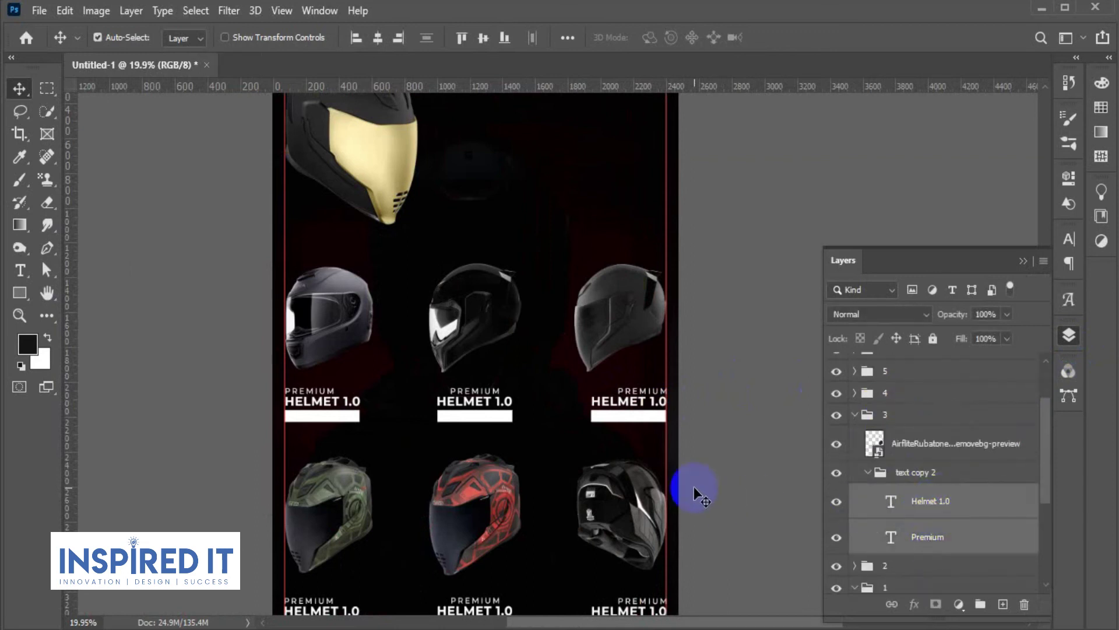
key(ctrl+j)
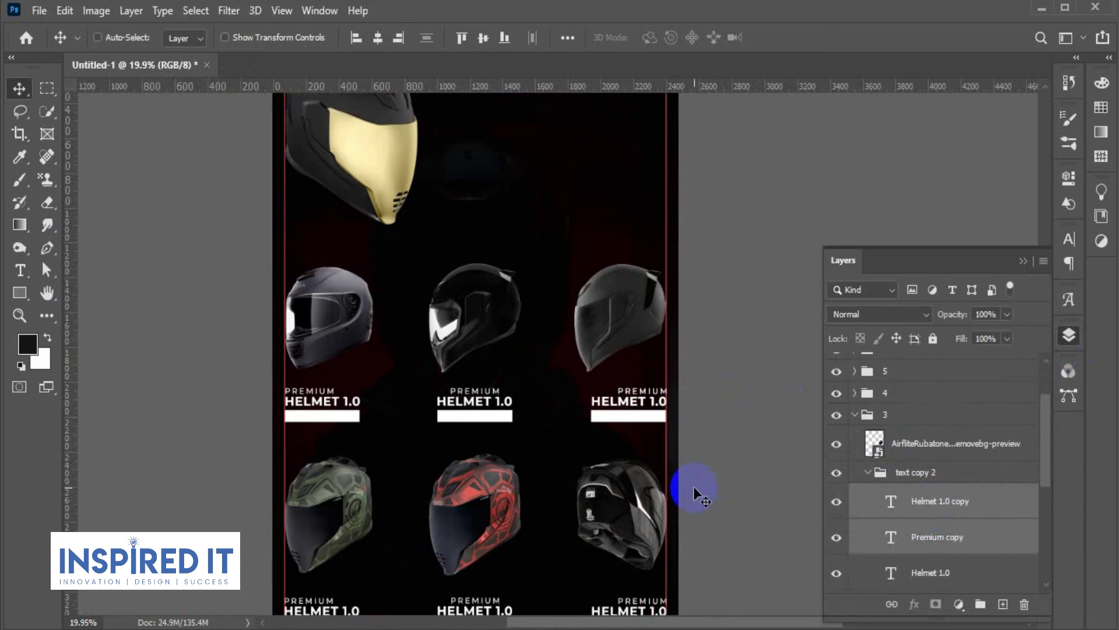
drag(938, 502, 936, 362)
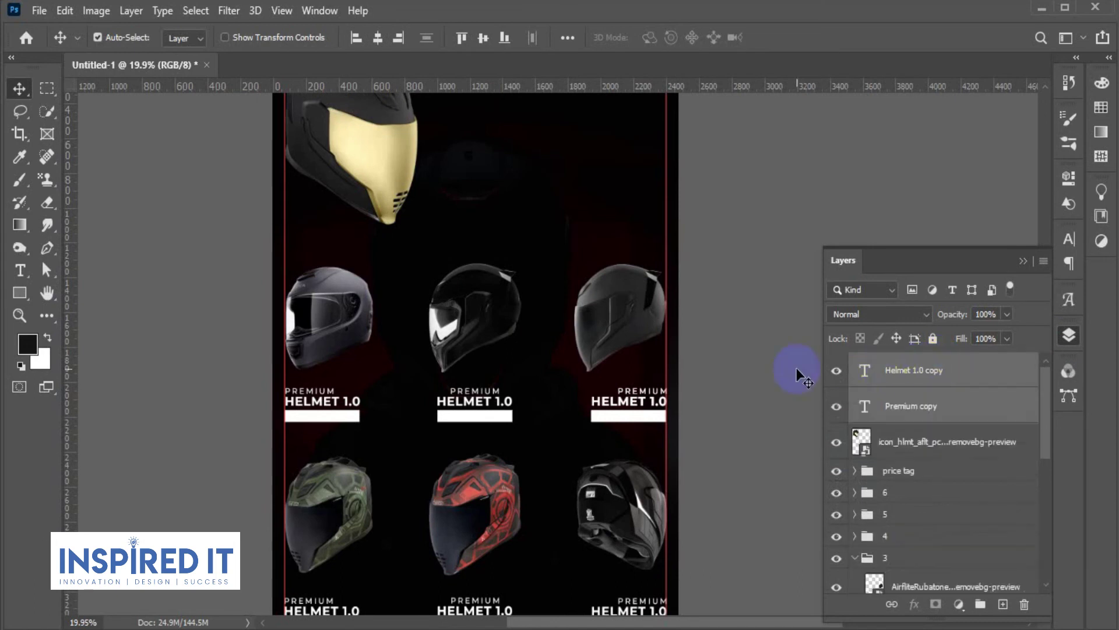
key(ctrl+t)
Move the copied PREMIUM HELMET 1.0 text beside the gold helmet and enlarge it as a headline
drag(641, 400, 597, 154)
click(863, 186)
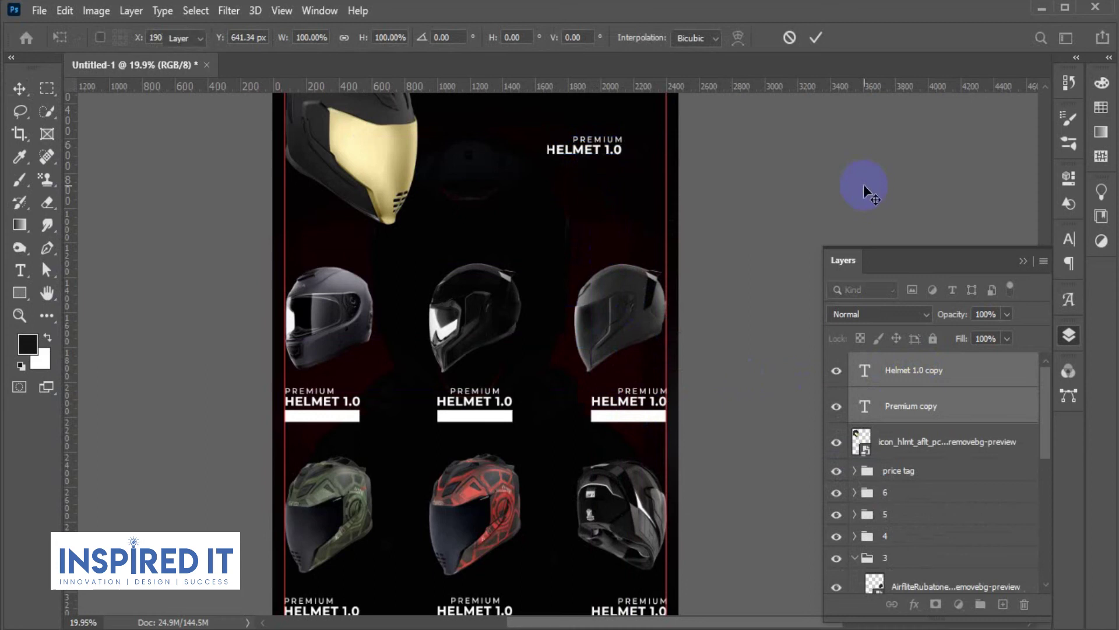
scroll(599, 325, down, 3)
scroll(687, 322, down, 1)
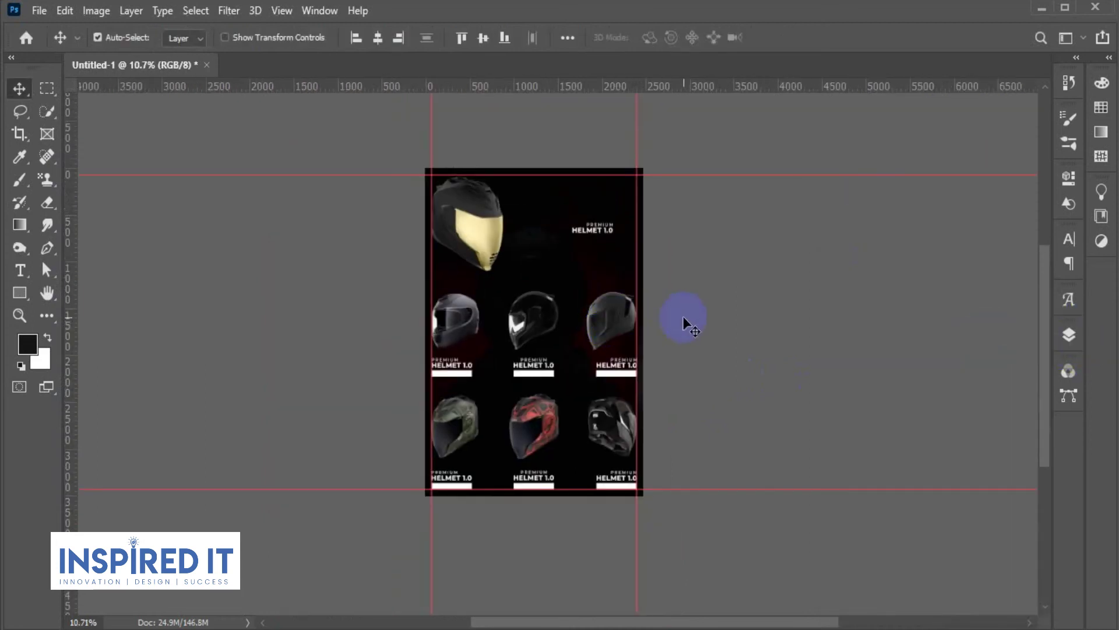
key(ctrl+t)
mouse_move(614, 233)
mouse_down()
mouse_move(648, 261)
mouse_move(615, 230)
mouse_up()
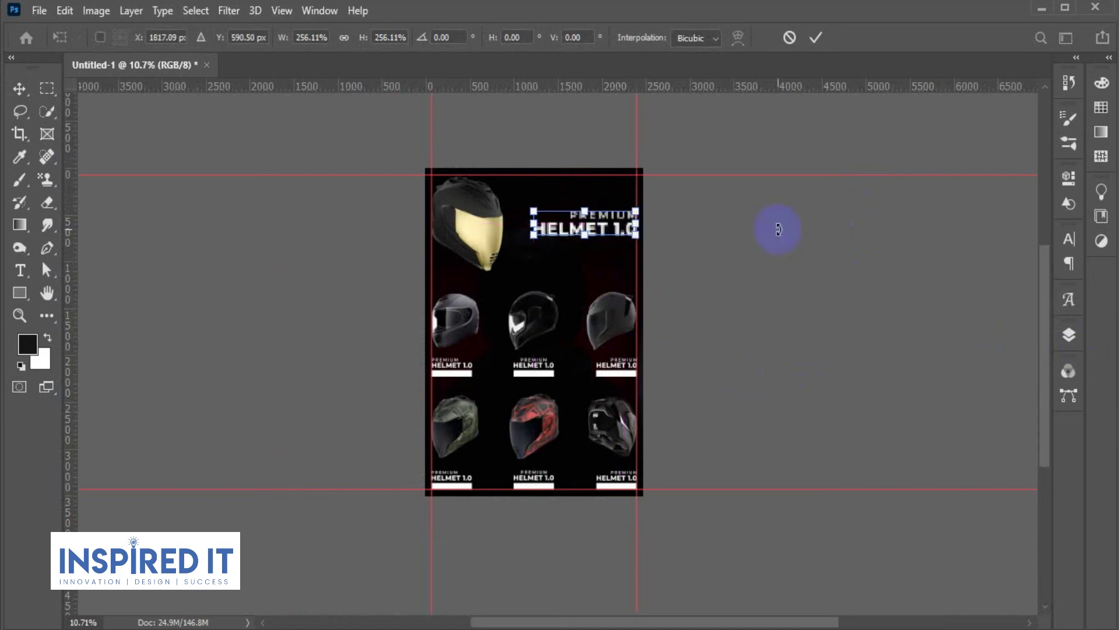
text(161)
key(Return)
scroll(600, 250, up, 5)
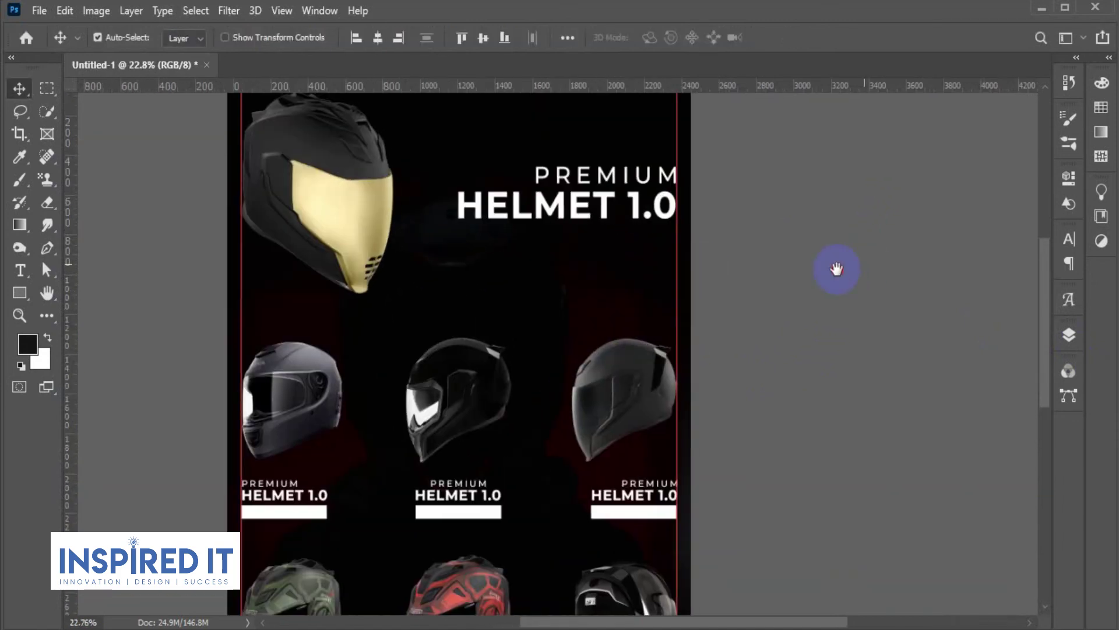
scroll(835, 268, down, 5)
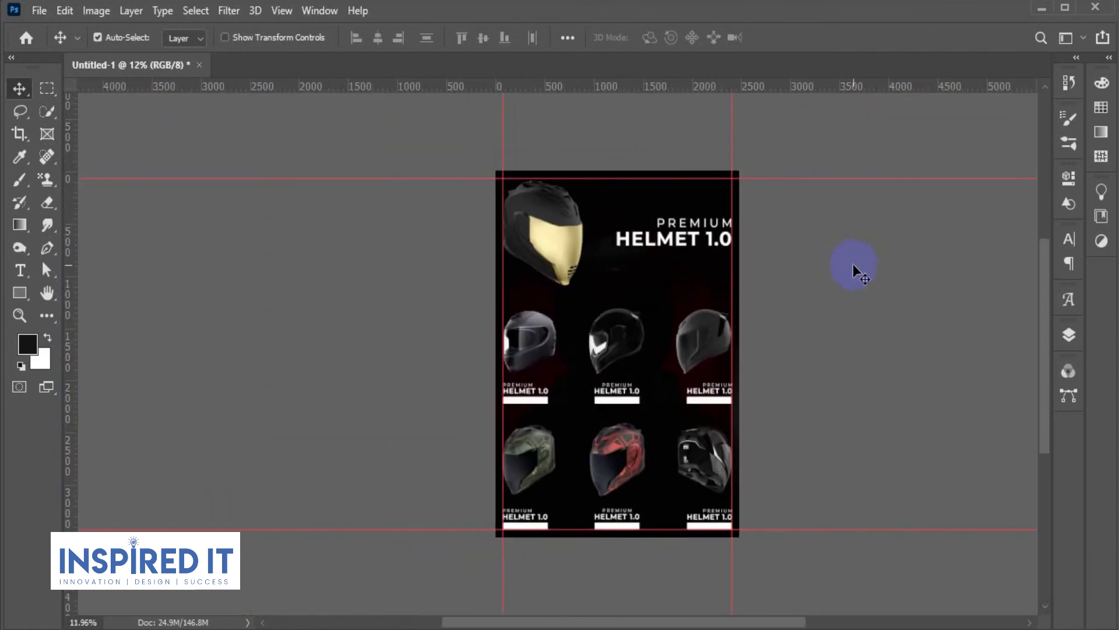
Group the Helmet 1.0 copy and Premium copy layers into a group named 'head'
click(1068, 334)
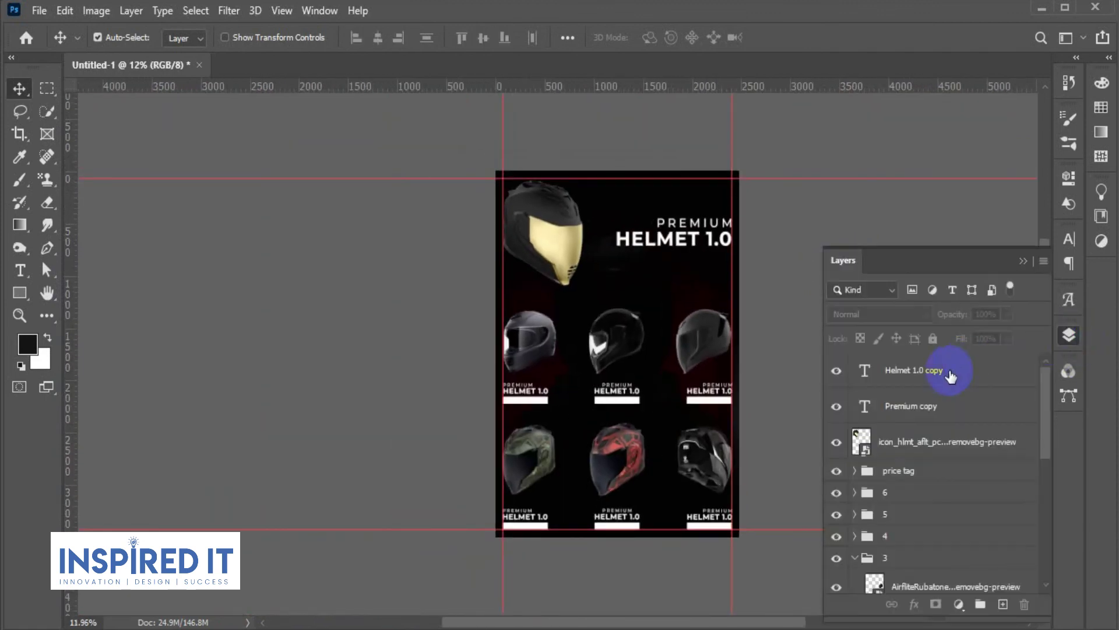
click(947, 370)
shift+click(930, 407)
key(ctrl+g)
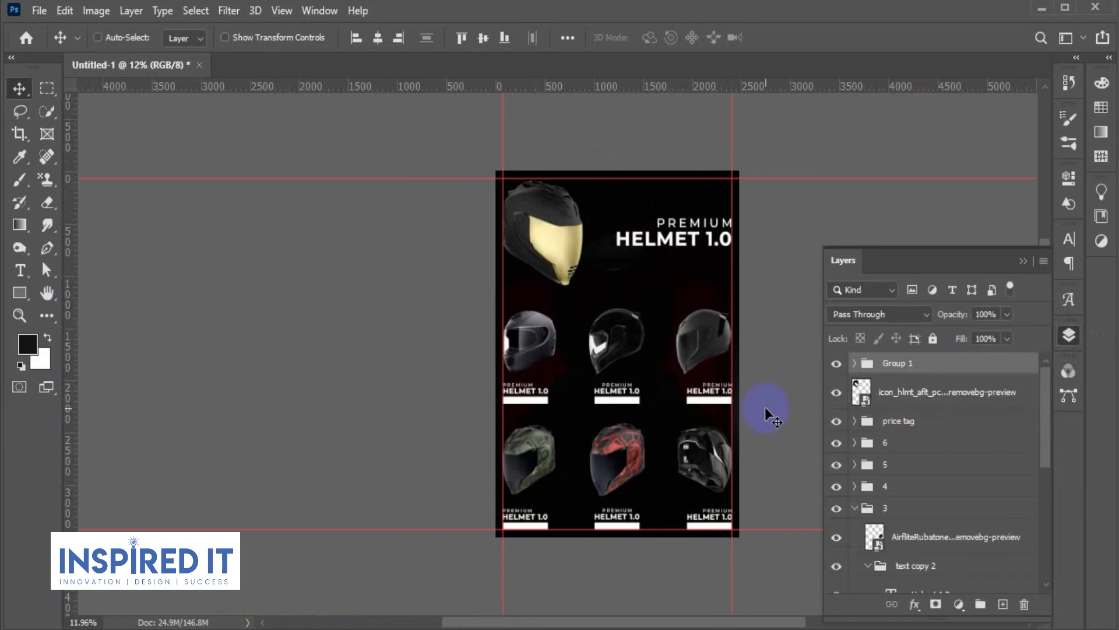
click(947, 392)
ctrl+click(912, 364)
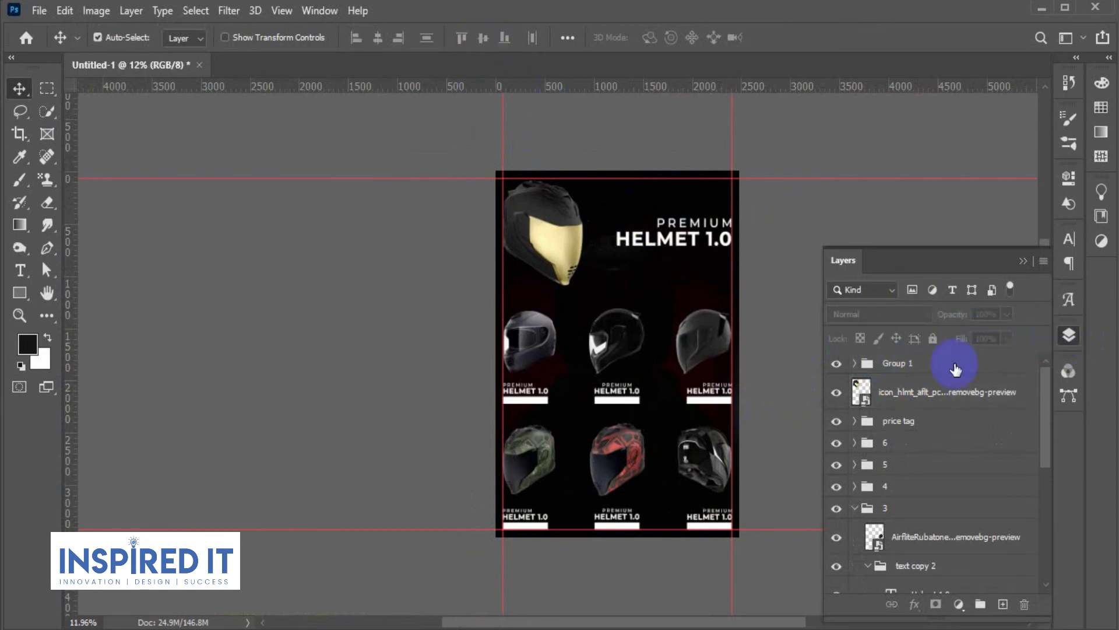
click(895, 364)
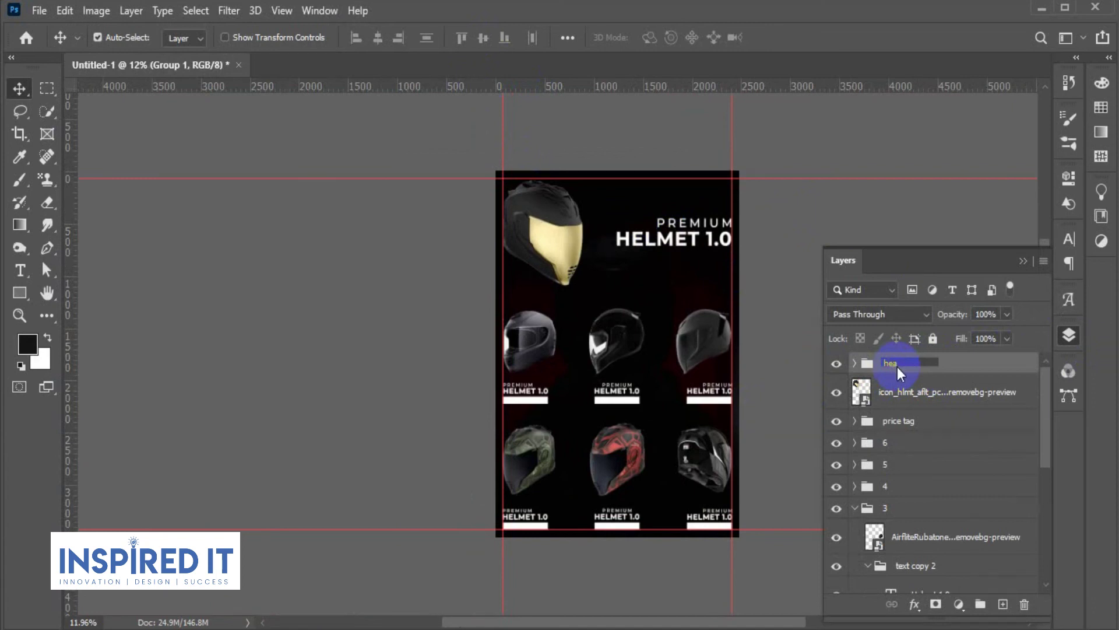
text(d)
key(Return)
click(1069, 334)
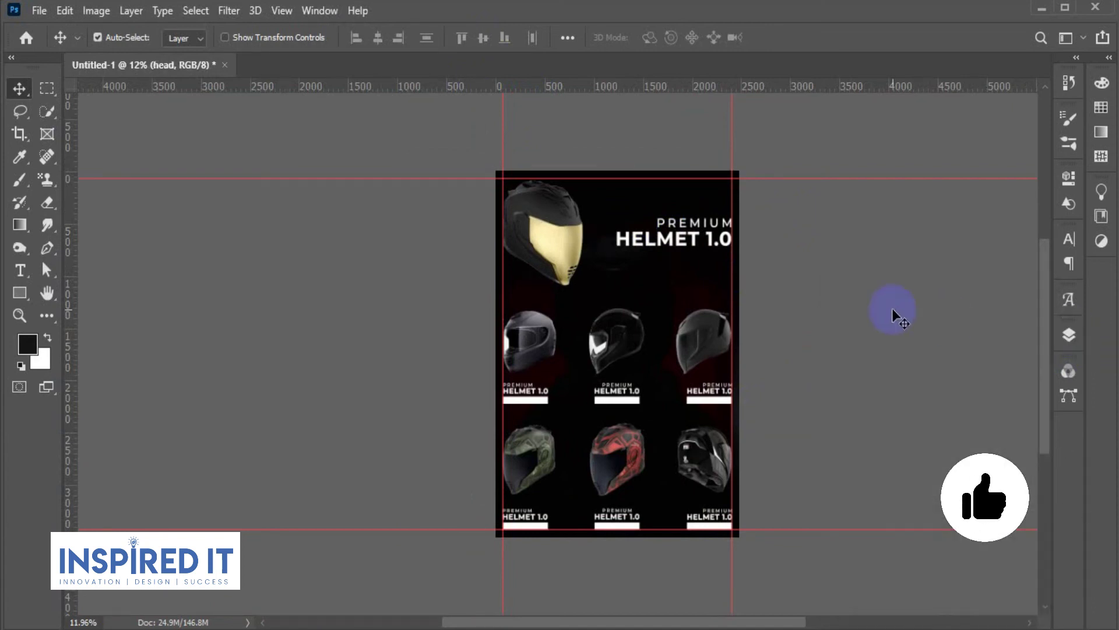
click(895, 315)
scroll(624, 278, up, 5)
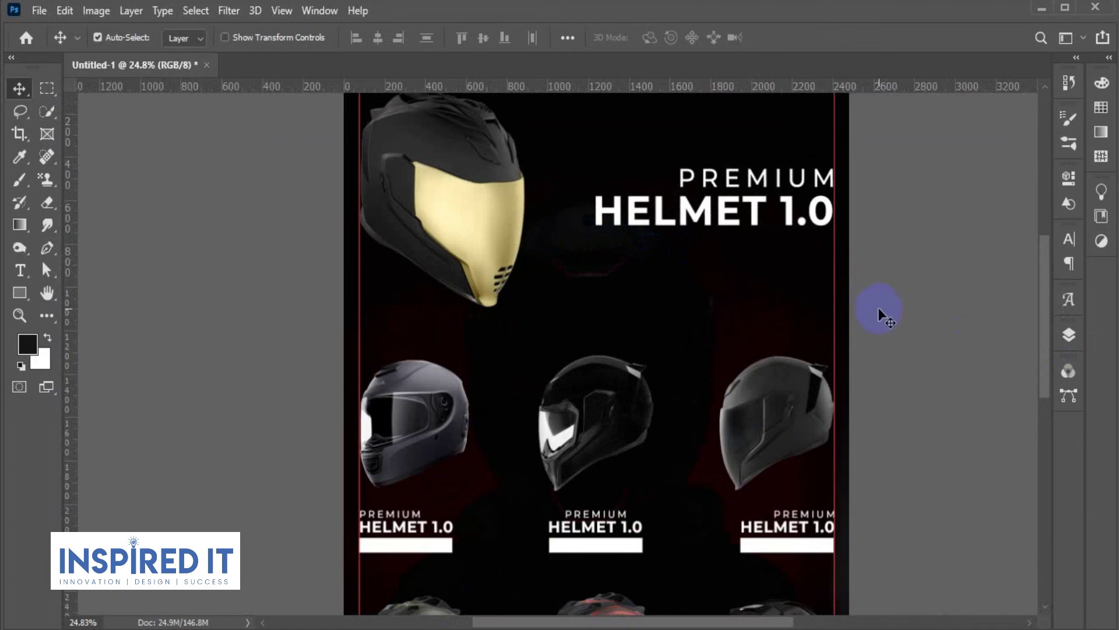
Move a white bar up so it sits just under the HELMET 1.0 headline
mouse_move(778, 548)
mouse_down()
mouse_move(761, 285)
mouse_move(778, 246)
mouse_up()
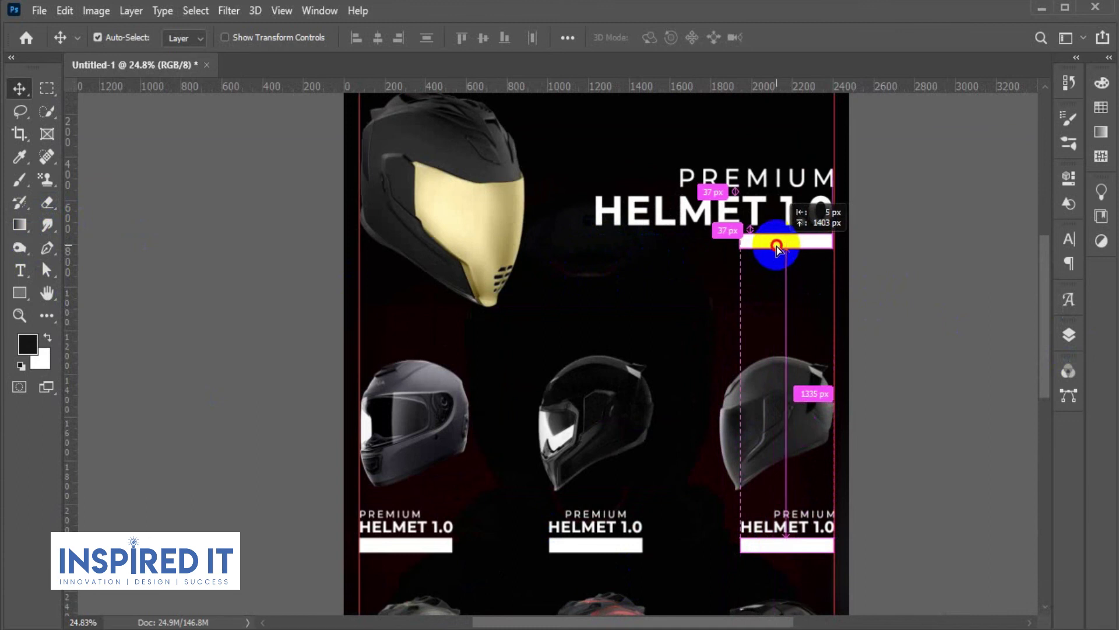
scroll(844, 253, up, 3)
scroll(813, 242, up, 3)
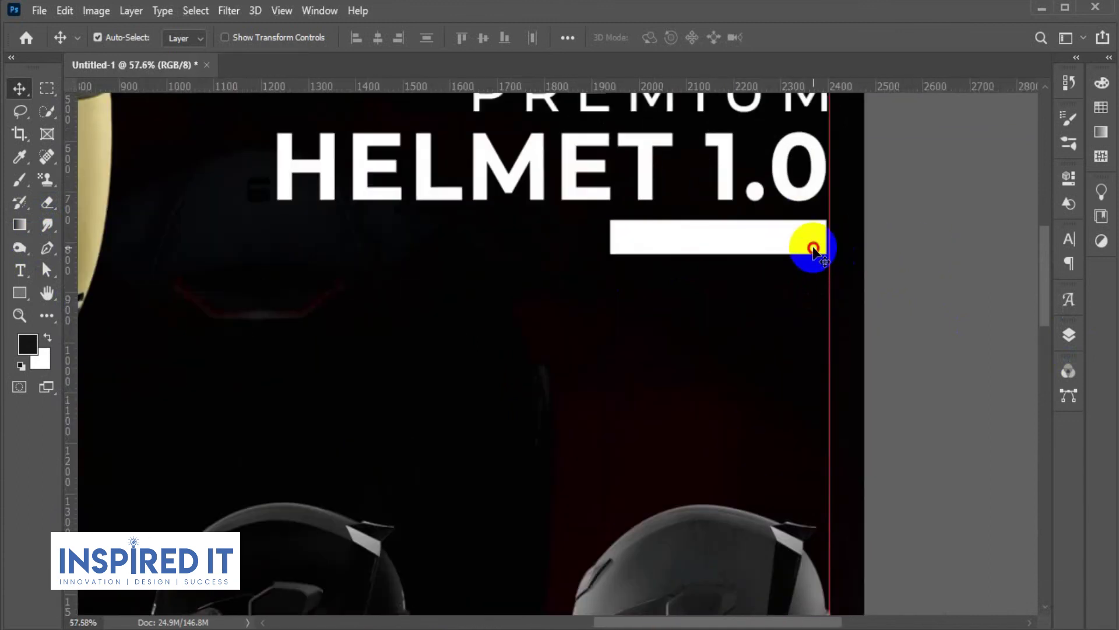
drag(814, 242, 808, 234)
scroll(838, 235, up, 2)
scroll(809, 242, down, 2)
scroll(827, 248, down, 2)
scroll(816, 251, up, 2)
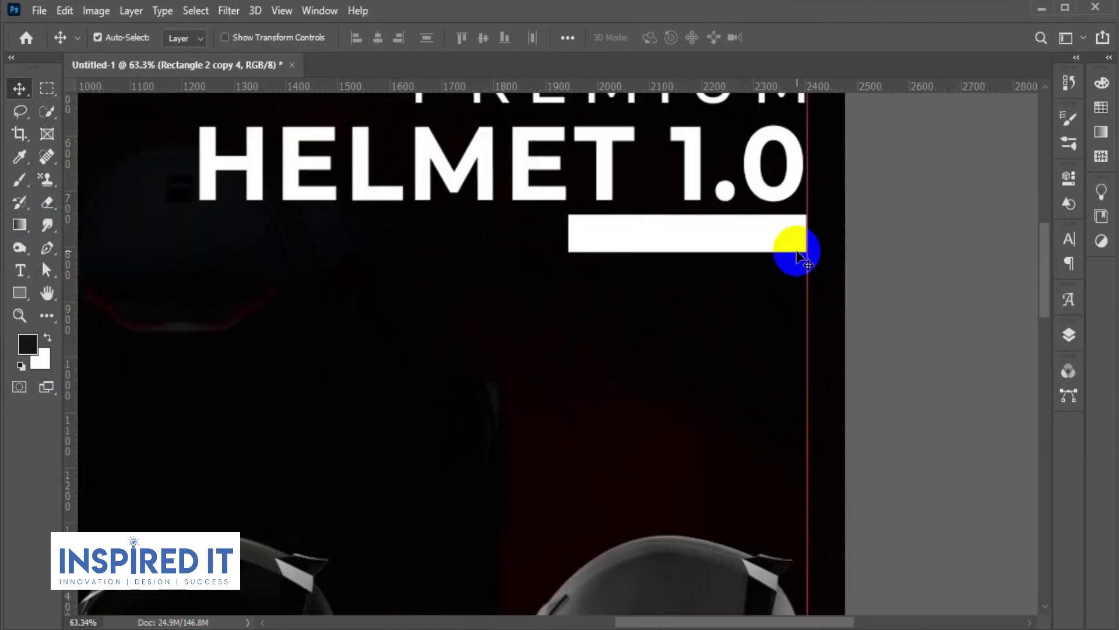
drag(791, 243, 777, 243)
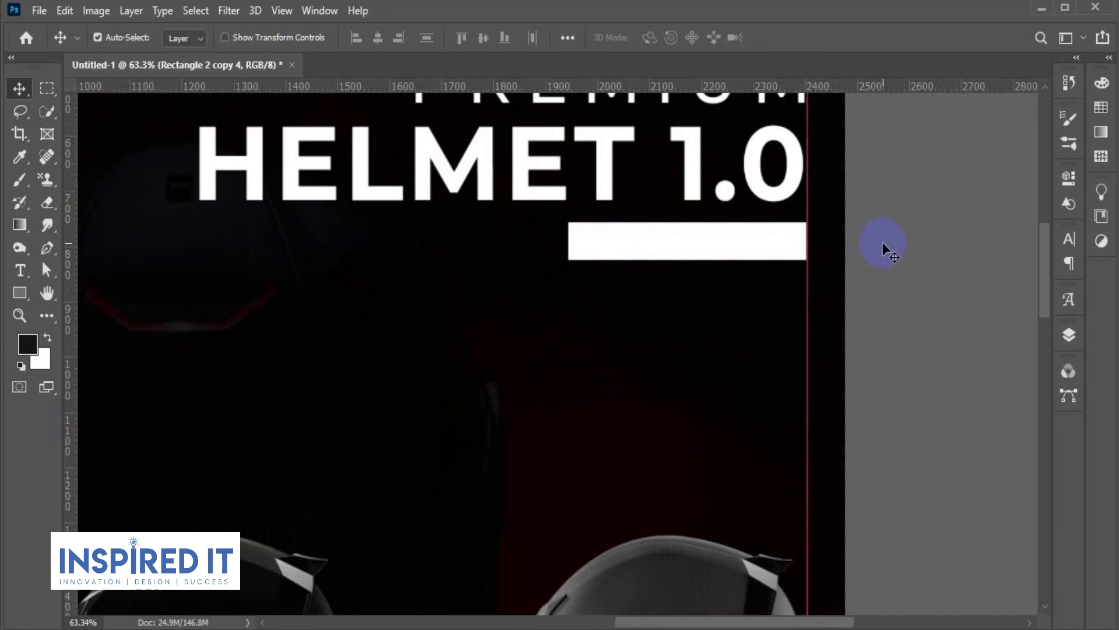
scroll(911, 255, down, 2)
scroll(912, 258, down, 3)
scroll(826, 254, up, 4)
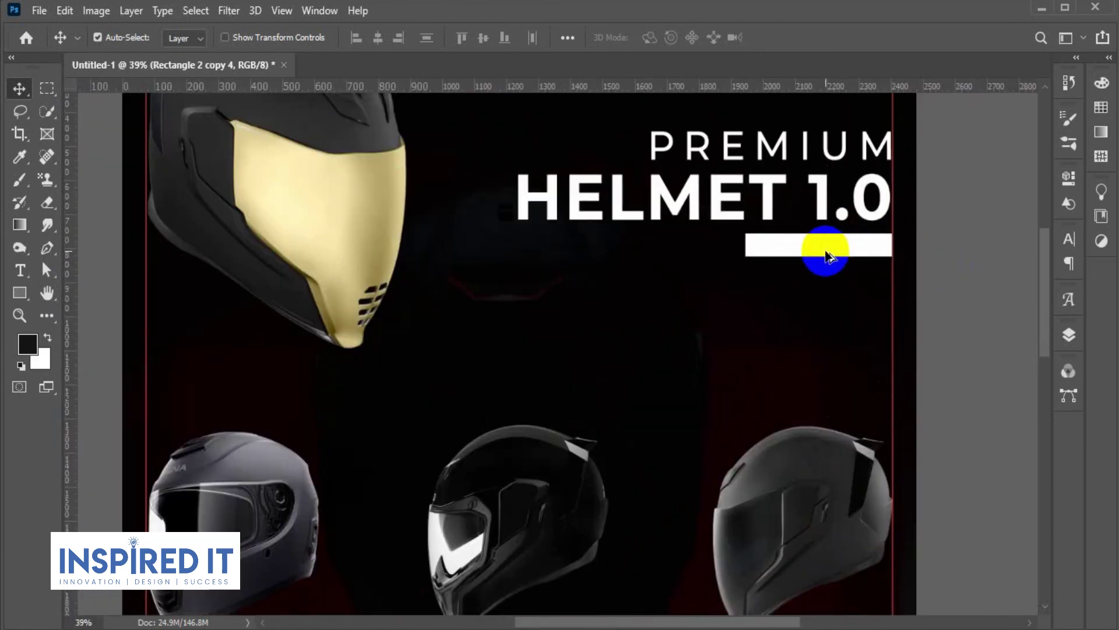
Stretch the white bar leftward to 764 px wide and fine-tune its position
key(ctrl+t)
drag(745, 245, 651, 240)
key(Return)
scroll(914, 274, down, 3)
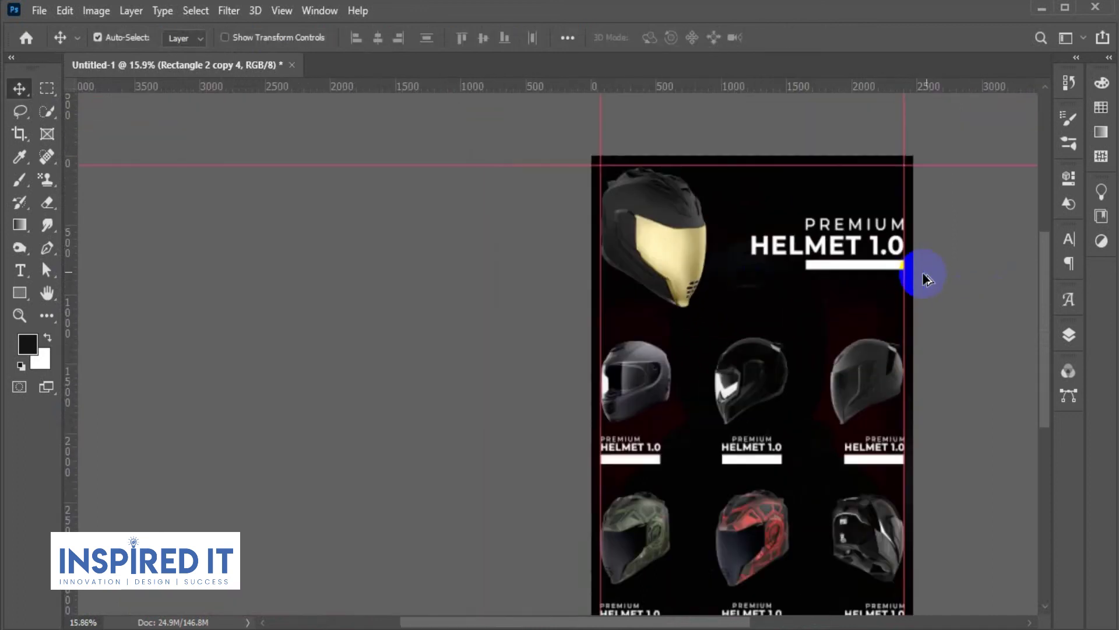
scroll(702, 245, up, 2)
scroll(702, 245, up, 1)
click(710, 226)
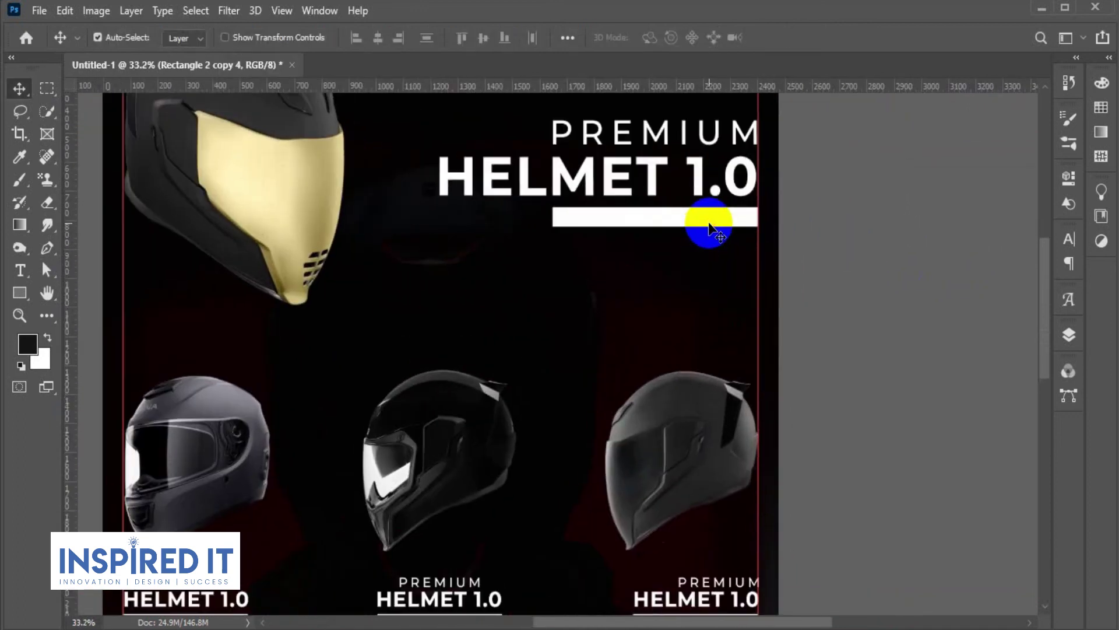
key(Down)
key(Up)
click(883, 227)
scroll(883, 226, down, 2)
scroll(882, 226, down, 2)
Move the Rectangle 2 copy 4 layer up the layer stack
drag(889, 233, 863, 235)
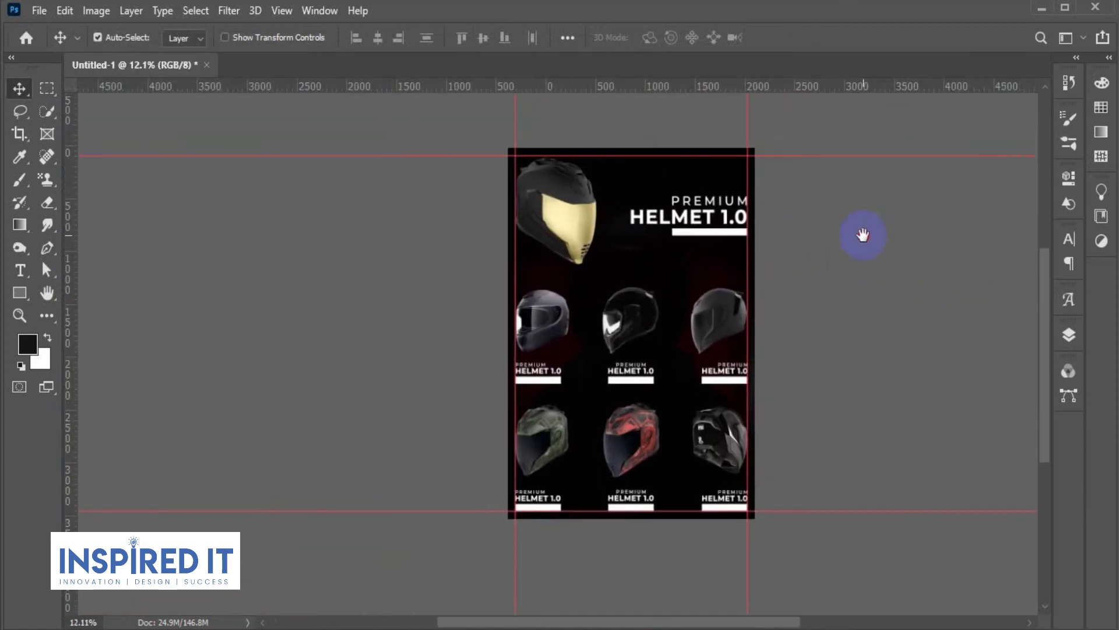
click(1069, 335)
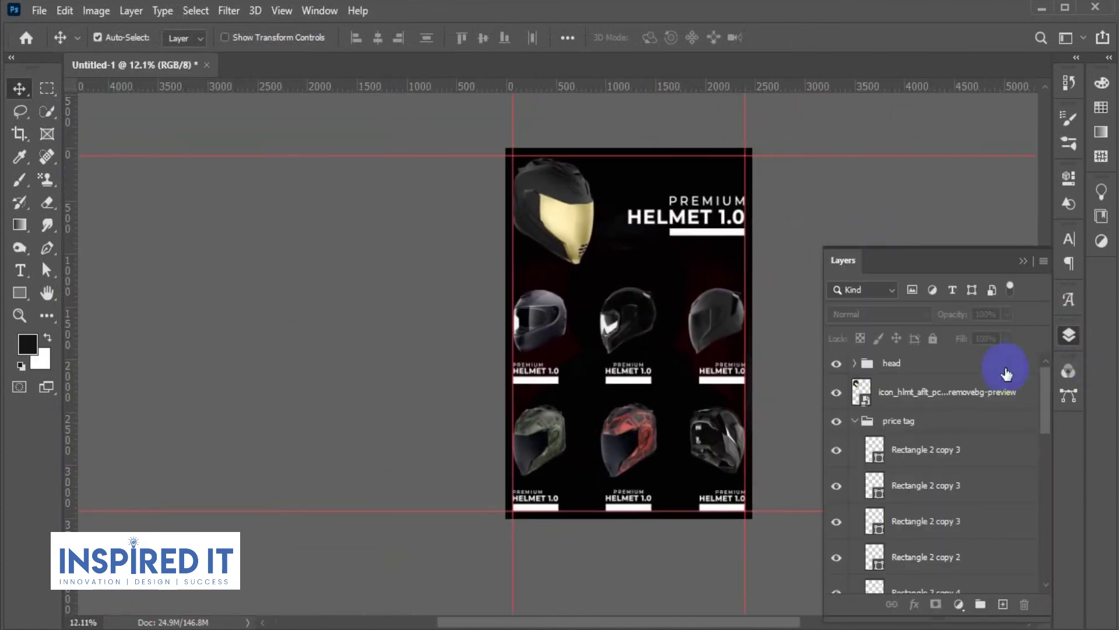
click(731, 239)
mouse_move(924, 574)
mouse_down()
mouse_move(911, 375)
mouse_move(892, 361)
mouse_up()
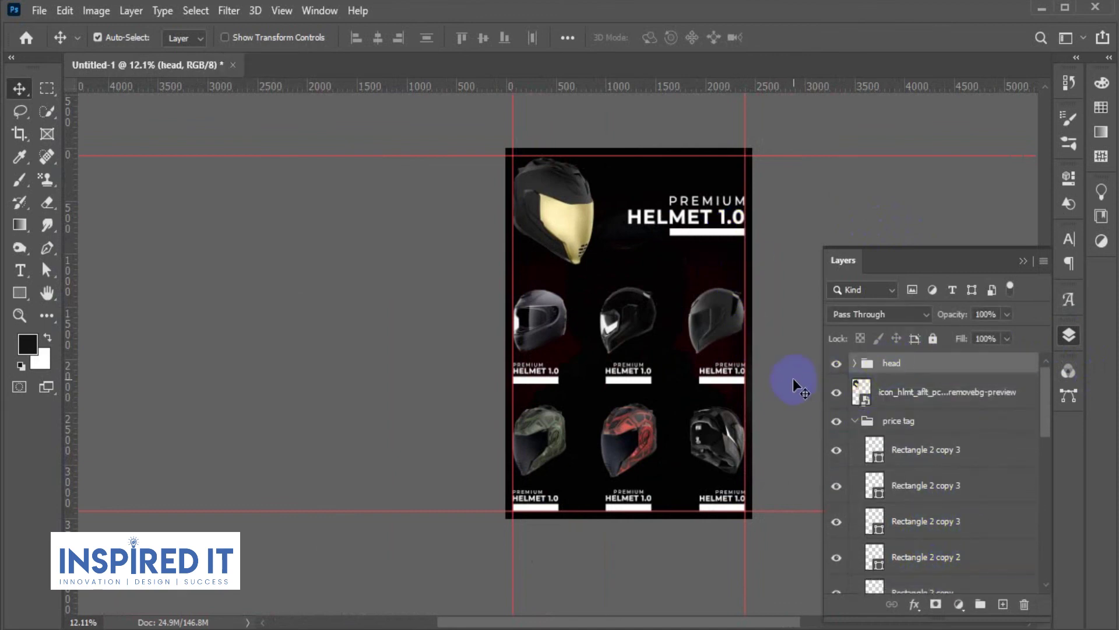
Align the head group's vertical centre with the gold-visor helmet image
click(897, 391)
shift+click(898, 370)
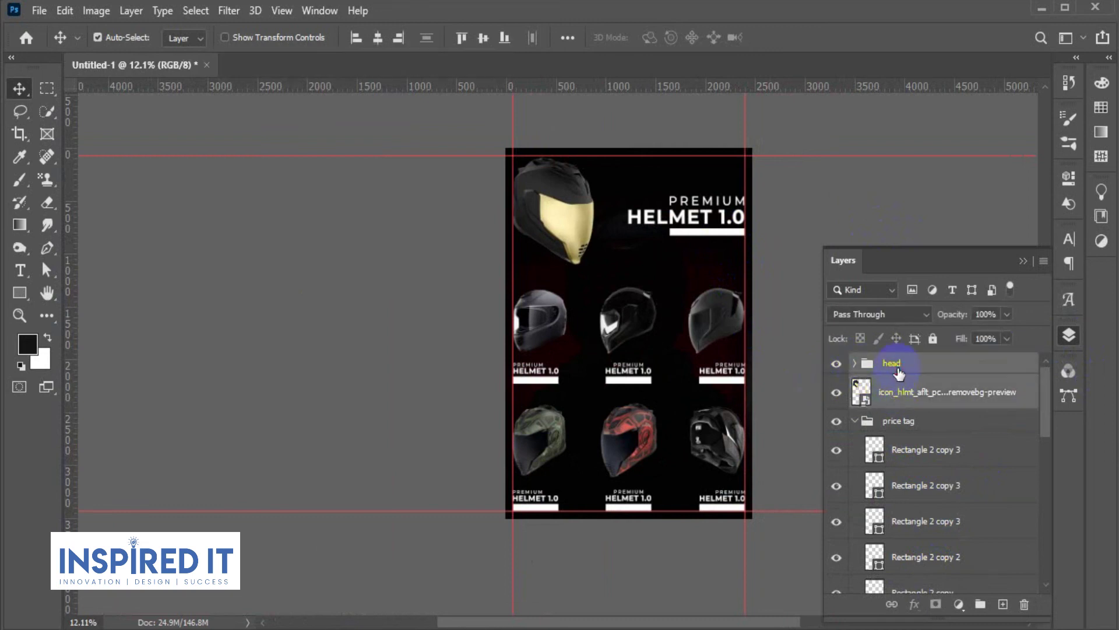
click(484, 38)
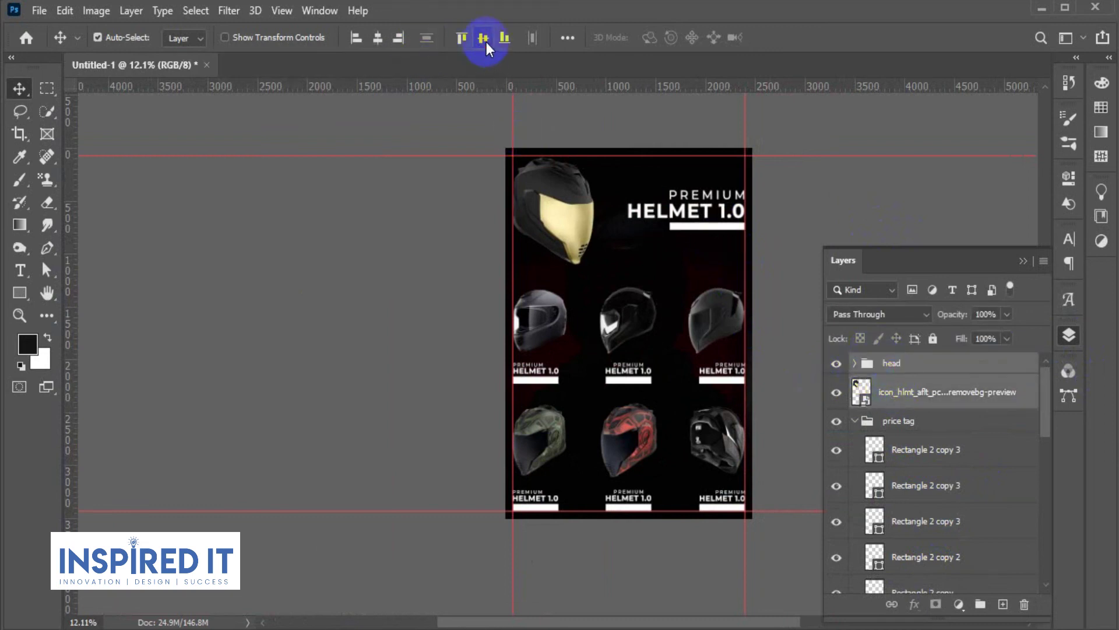
click(798, 200)
click(1069, 337)
drag(900, 298, 849, 298)
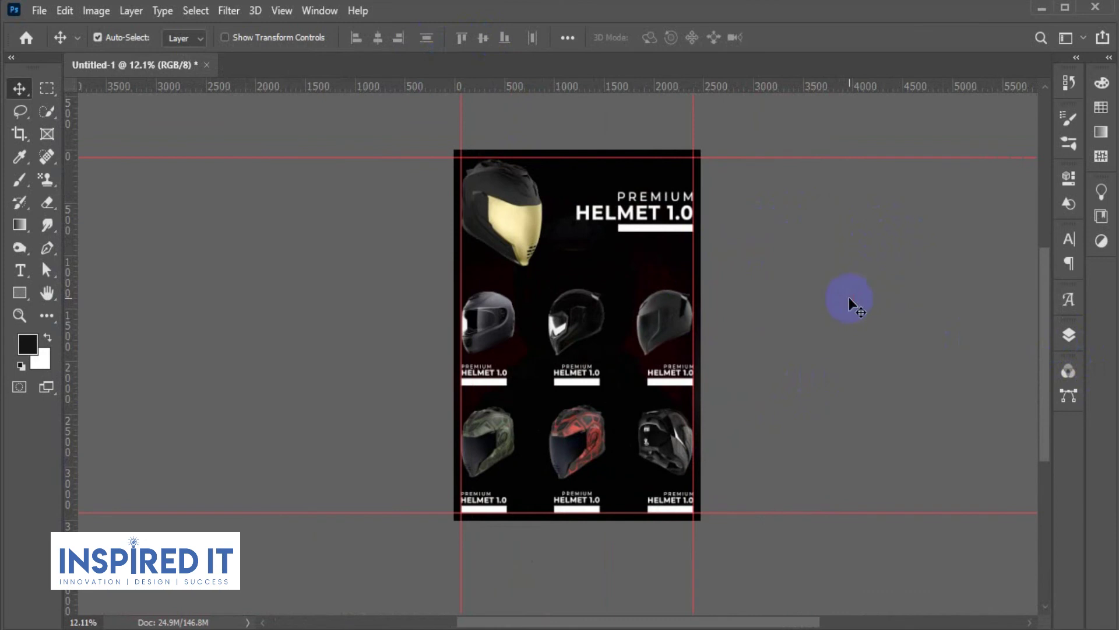
scroll(775, 260, right, 2)
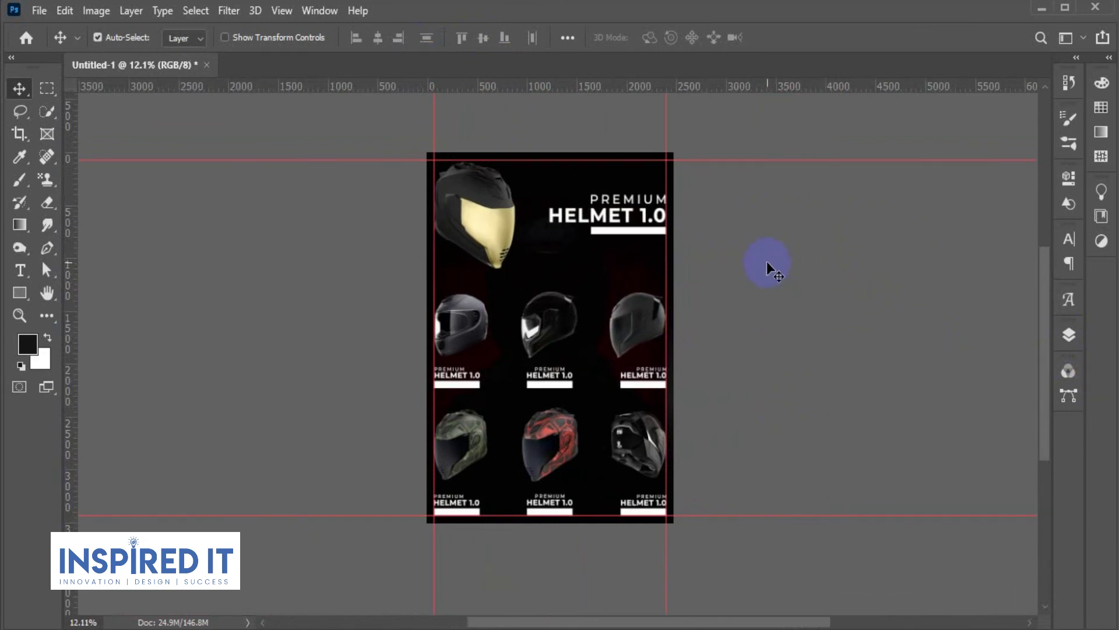
Group the head group with the gold-visor helmet layer and collapse the other folders
click(1069, 336)
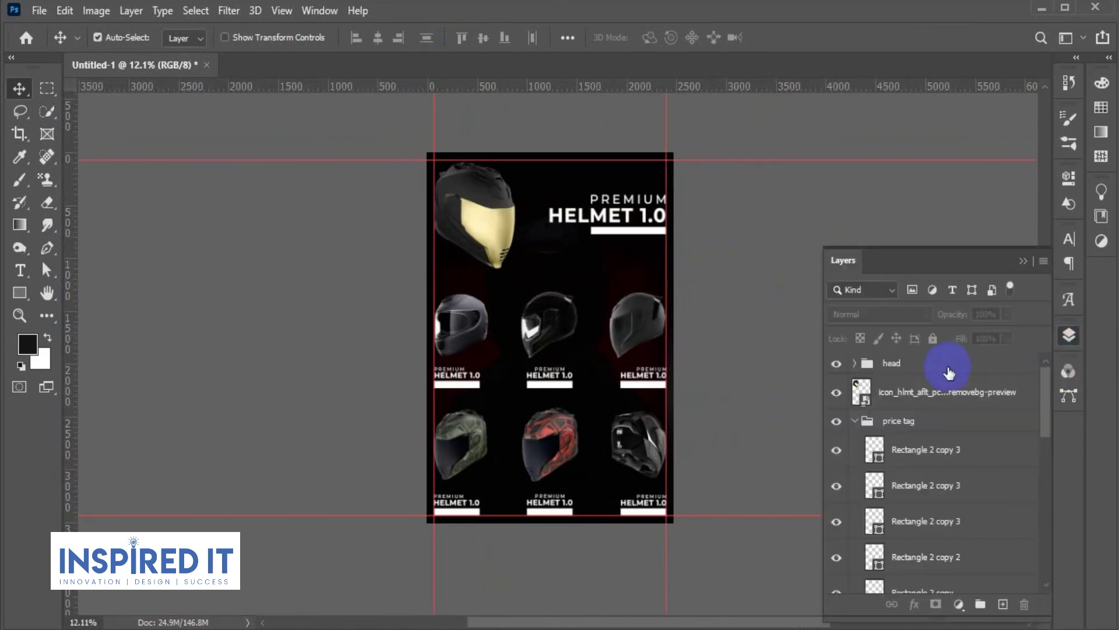
click(898, 370)
click(904, 399)
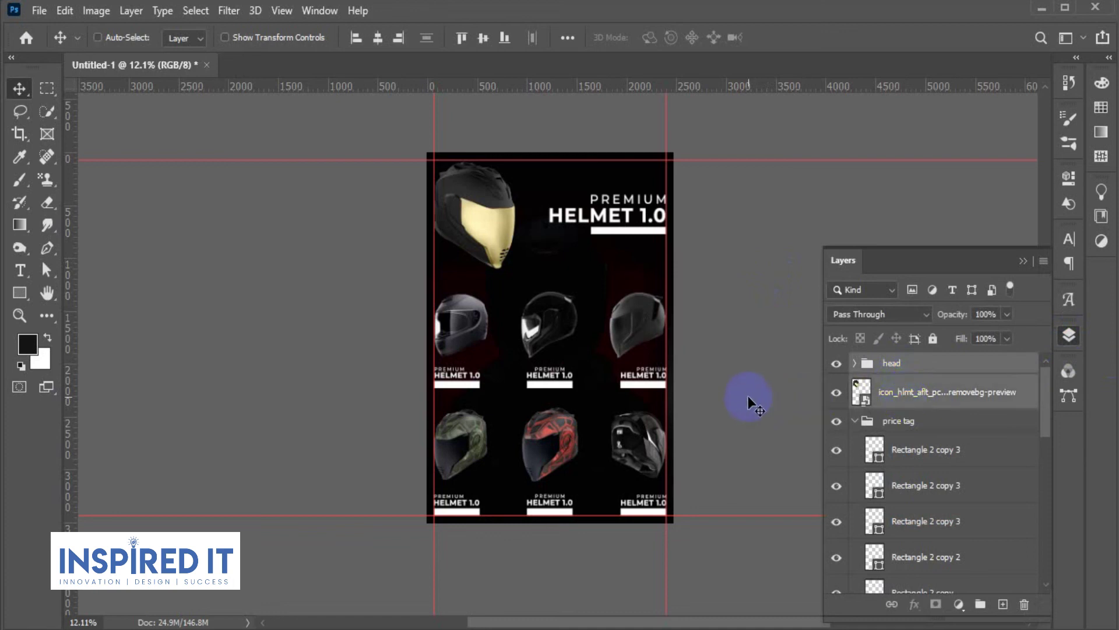
key(ctrl+g)
click(855, 385)
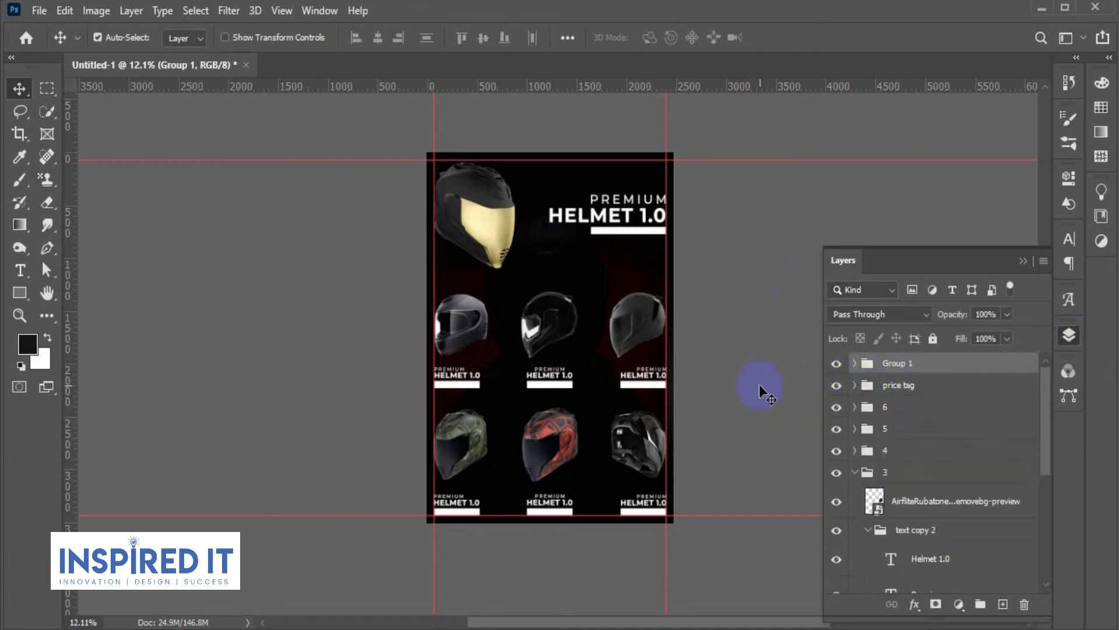
click(760, 392)
click(854, 472)
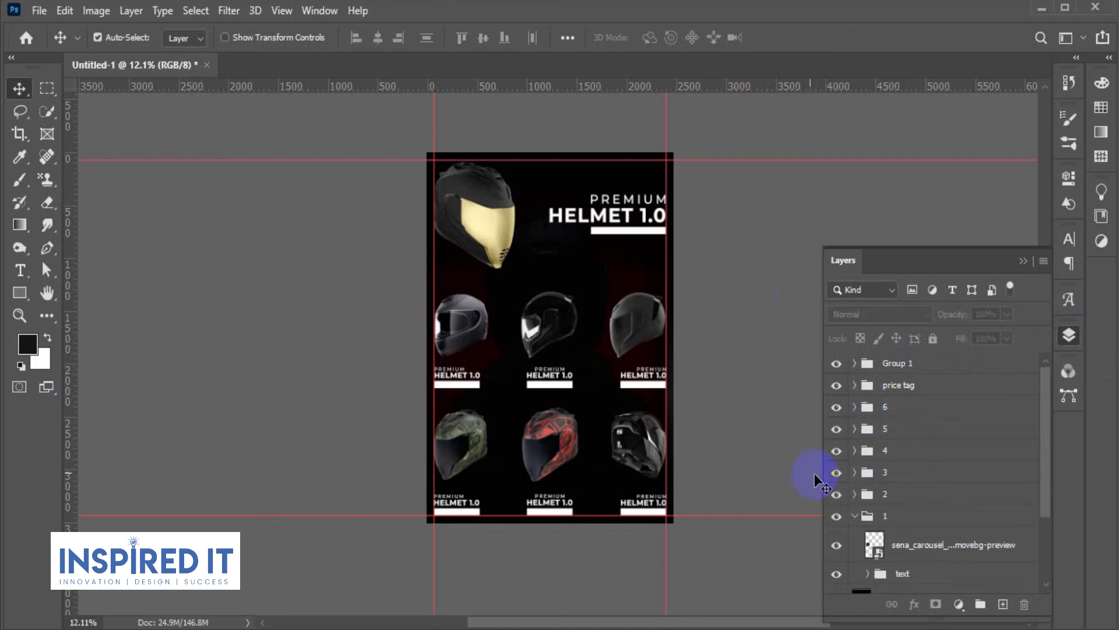
click(854, 516)
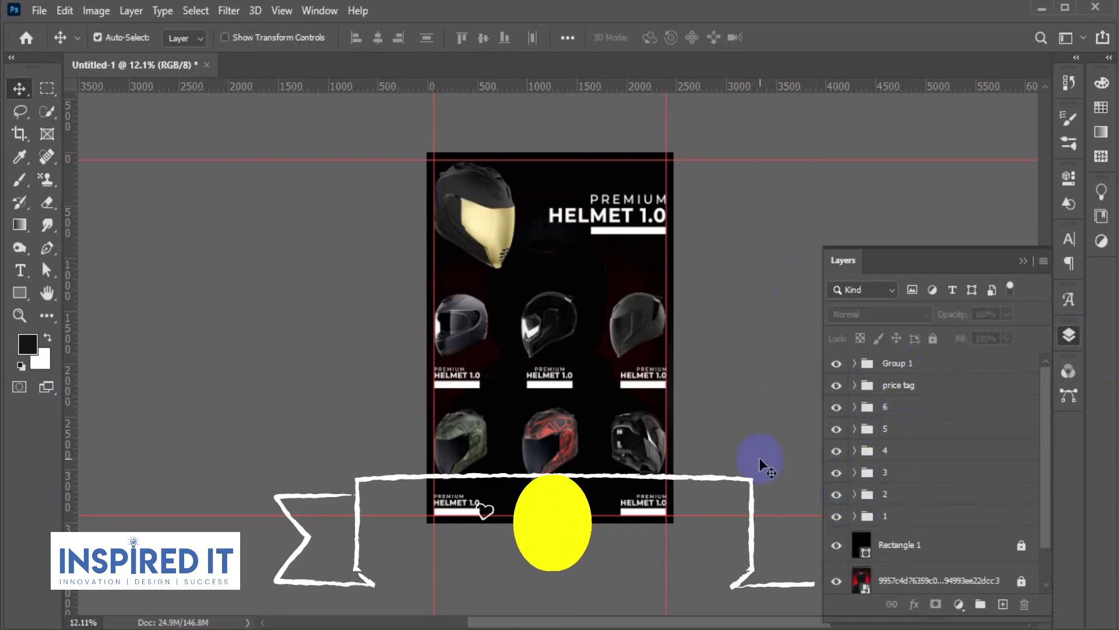
Rename the new Group 1 to 'main'
double_click(895, 364)
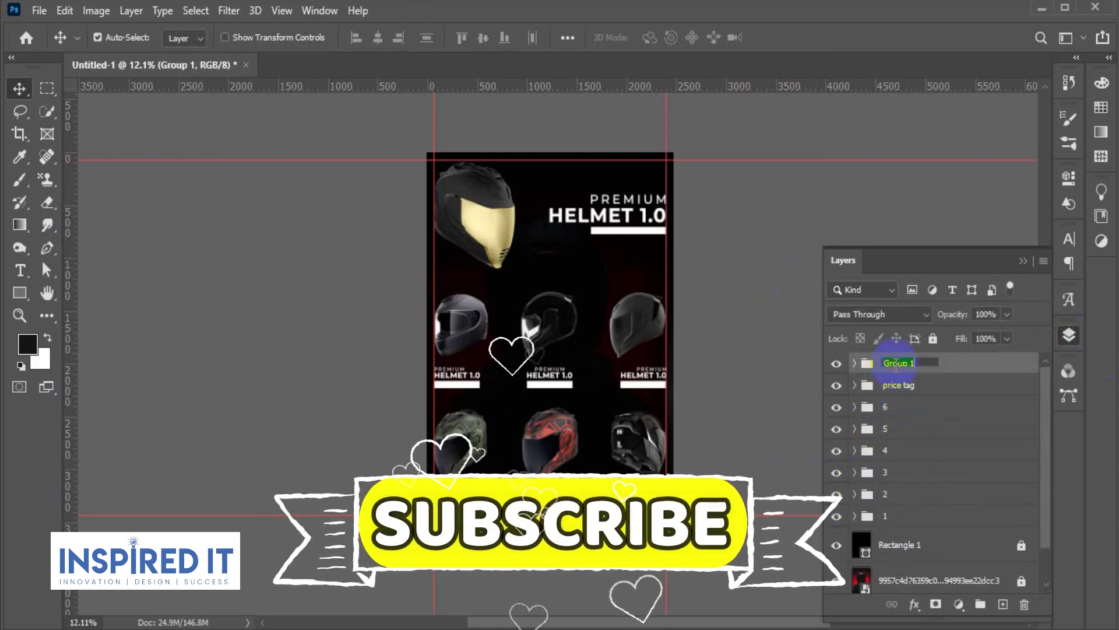
text(main)
key(Return)
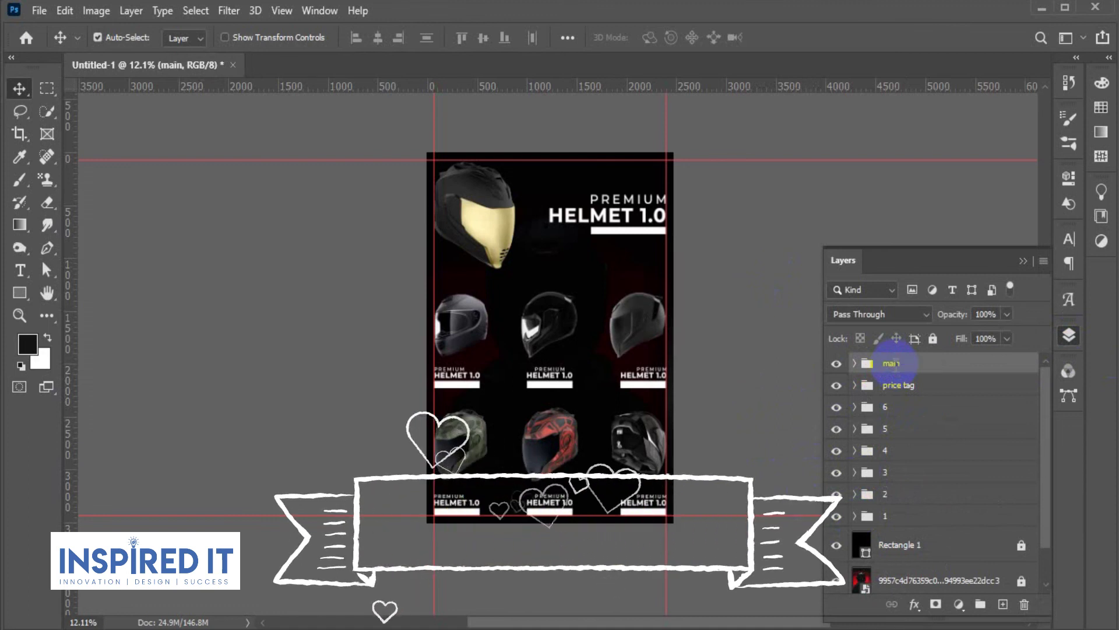
click(775, 387)
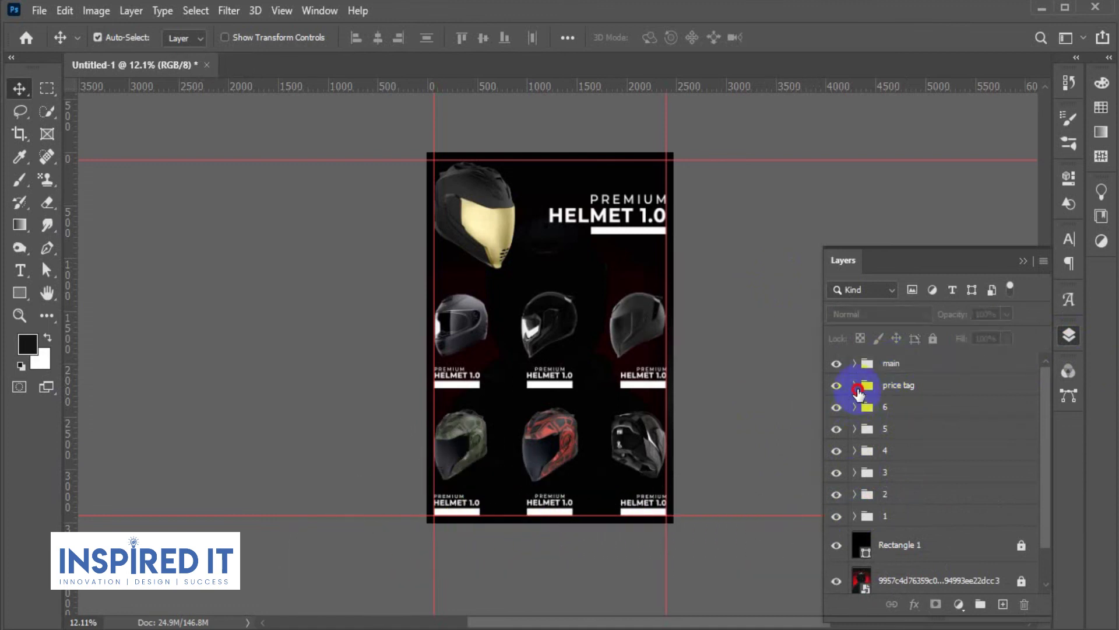
Expand the price tag group, hide the Rectangle 2 copy bar and review the Rectangle 2 layers
click(856, 387)
scroll(925, 455, down, 2)
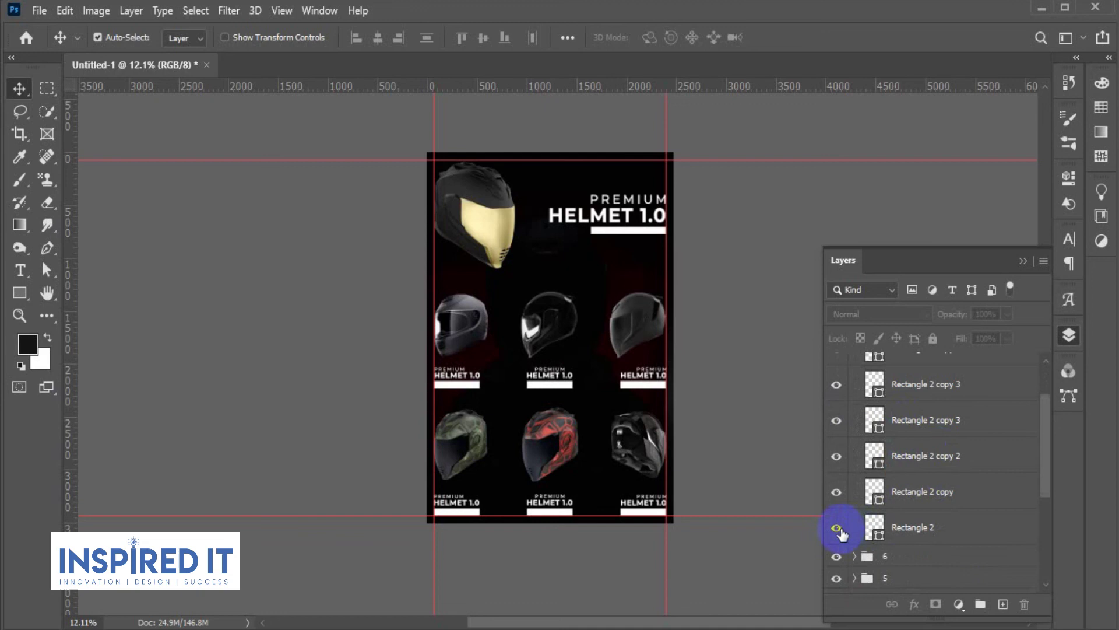
click(836, 492)
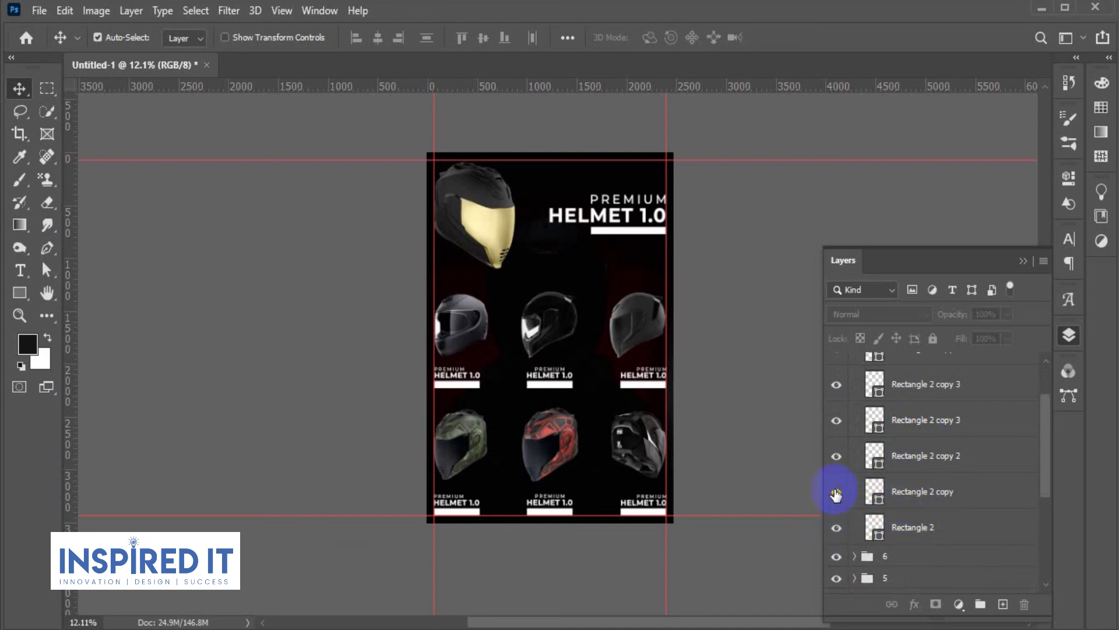
click(919, 528)
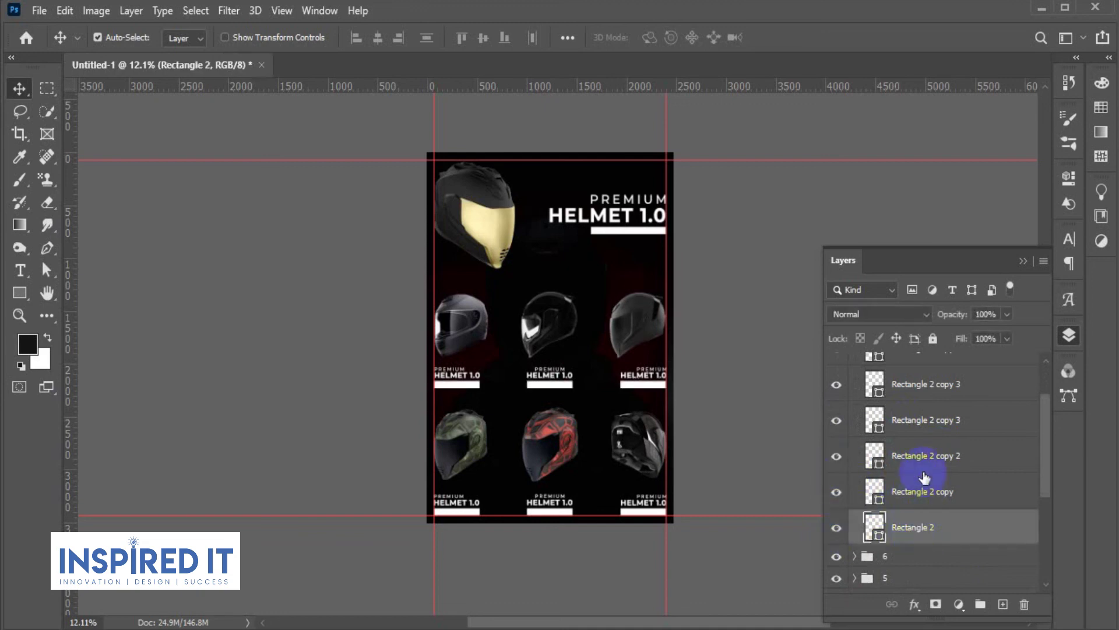
shift+click(925, 457)
scroll(933, 468, down, 1)
scroll(933, 467, down, 1)
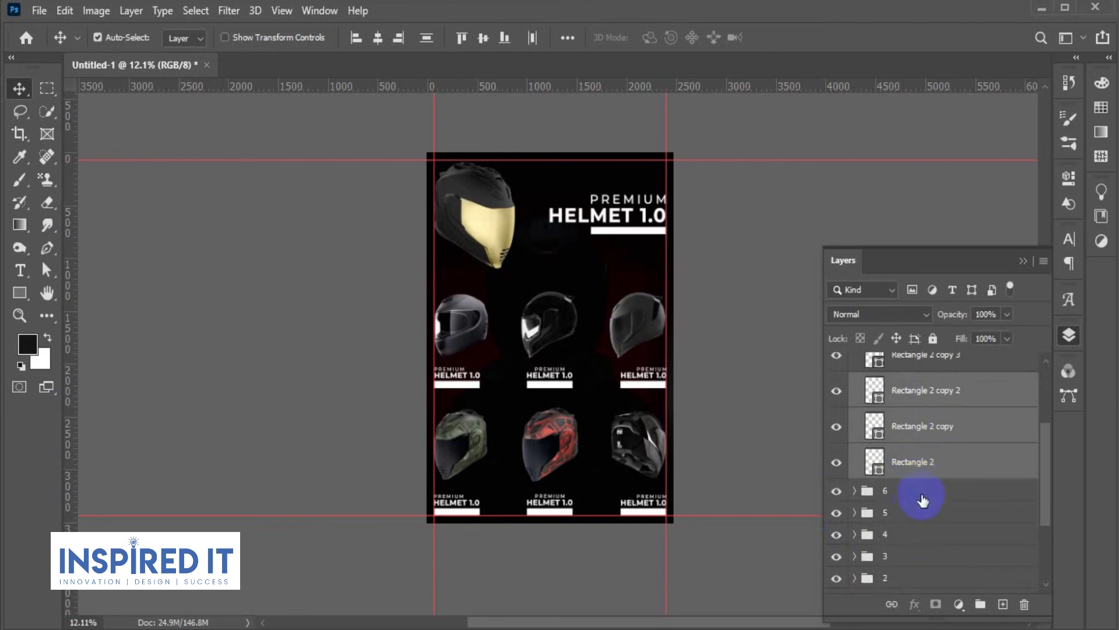
scroll(923, 498, down, 1)
scroll(922, 500, down, 1)
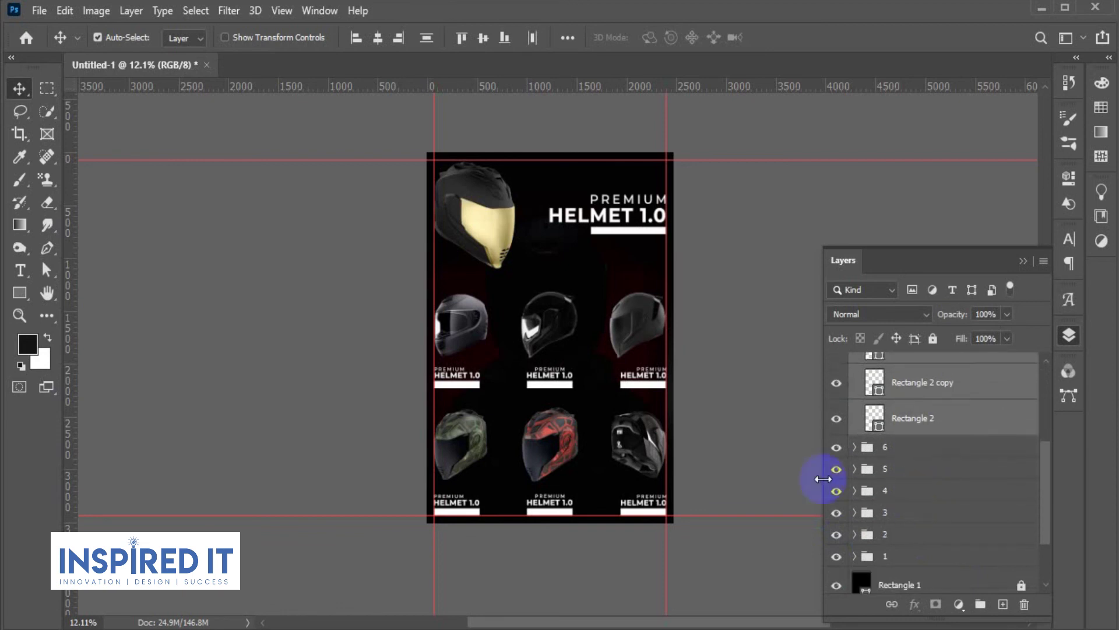
click(782, 448)
Group helmet folders 1, 2 and 3 into a new group named 'middle'
click(897, 560)
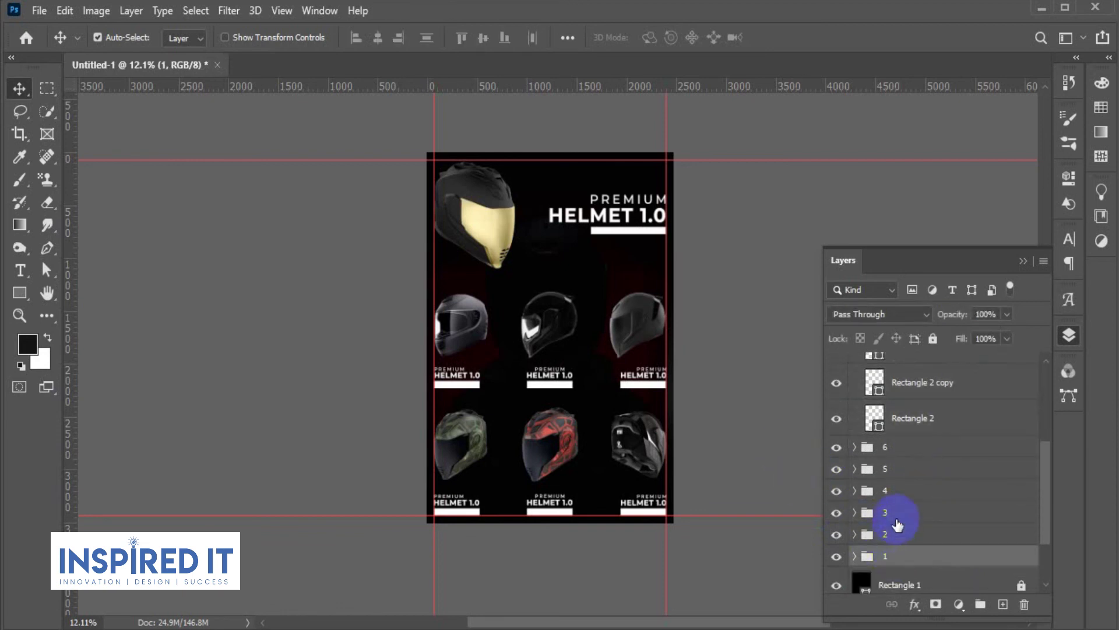
shift+click(896, 516)
key(ctrl+g)
text(middle)
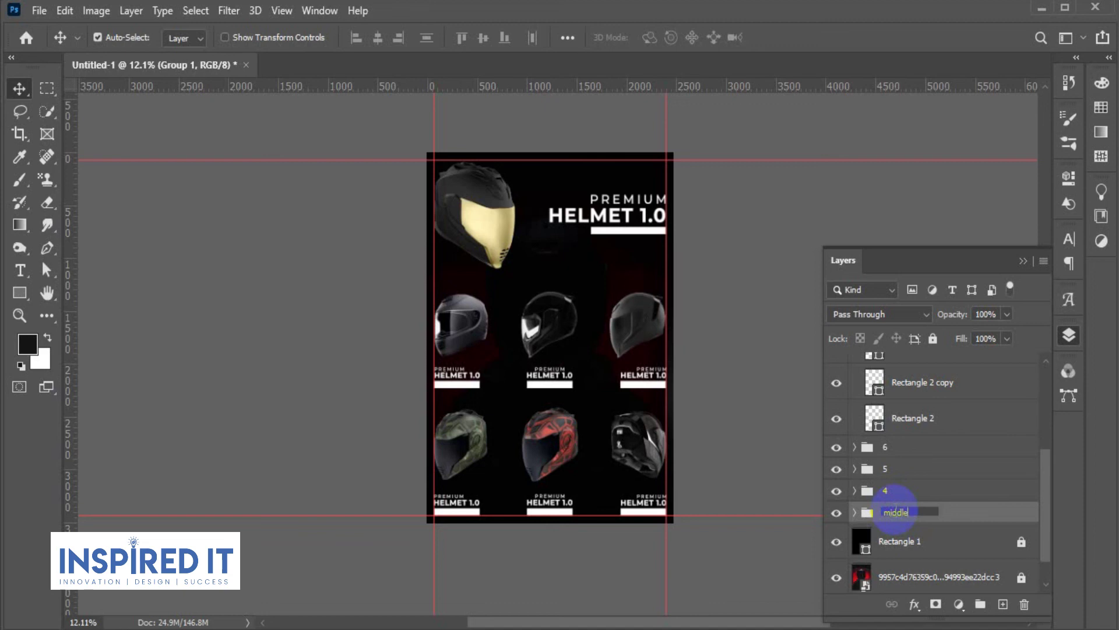
key(Return)
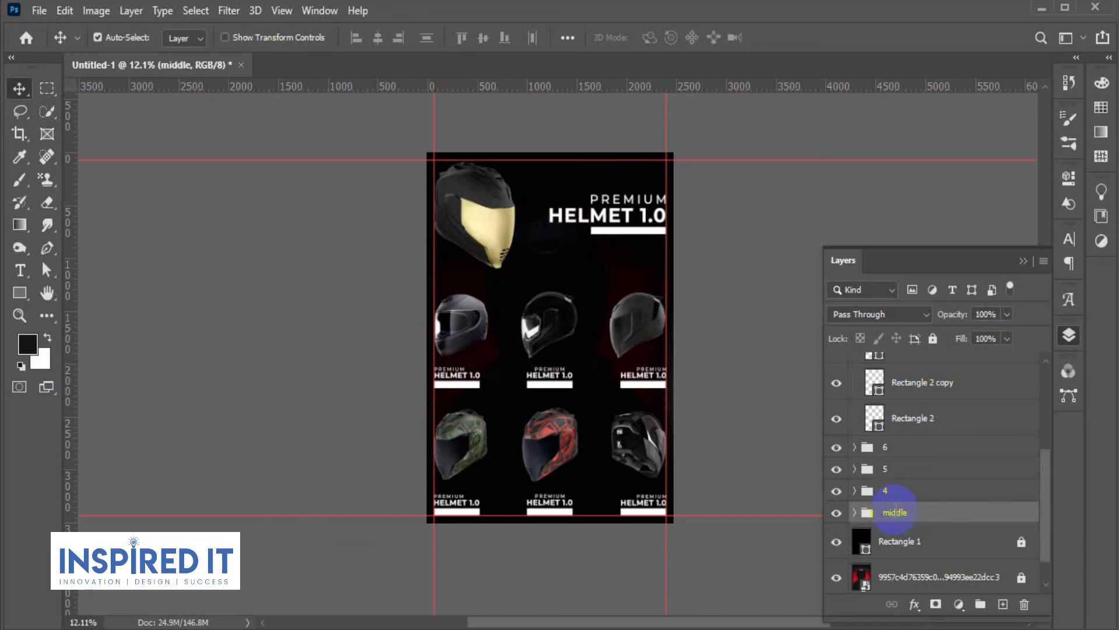
click(813, 419)
scroll(968, 428, up, 1)
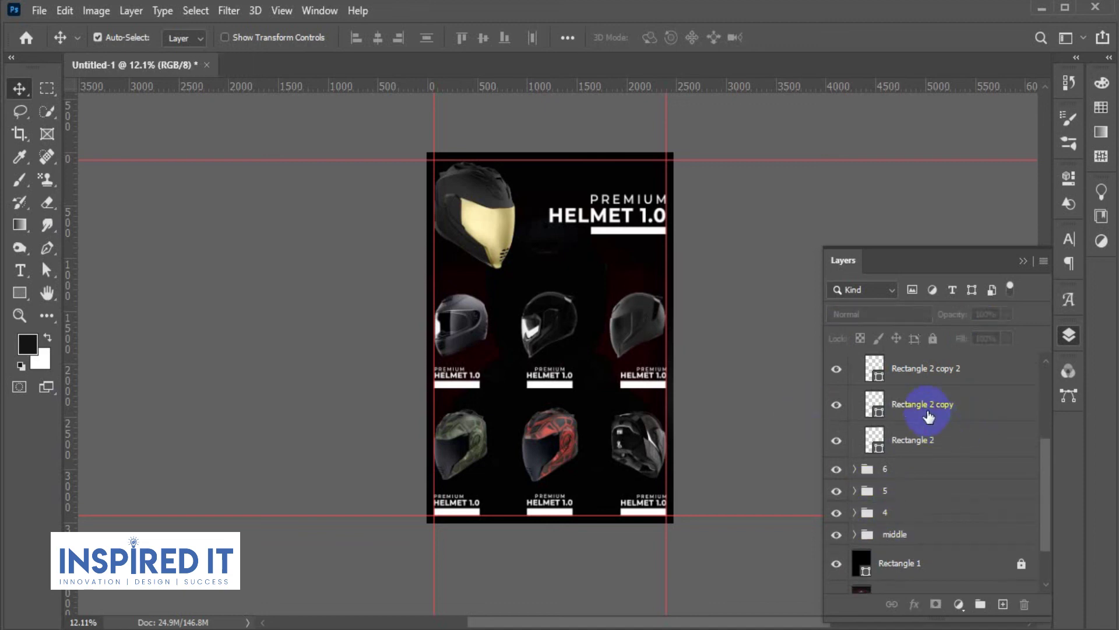
Move the three Rectangle 2 bar layers into the middle group
click(924, 368)
shift+click(904, 441)
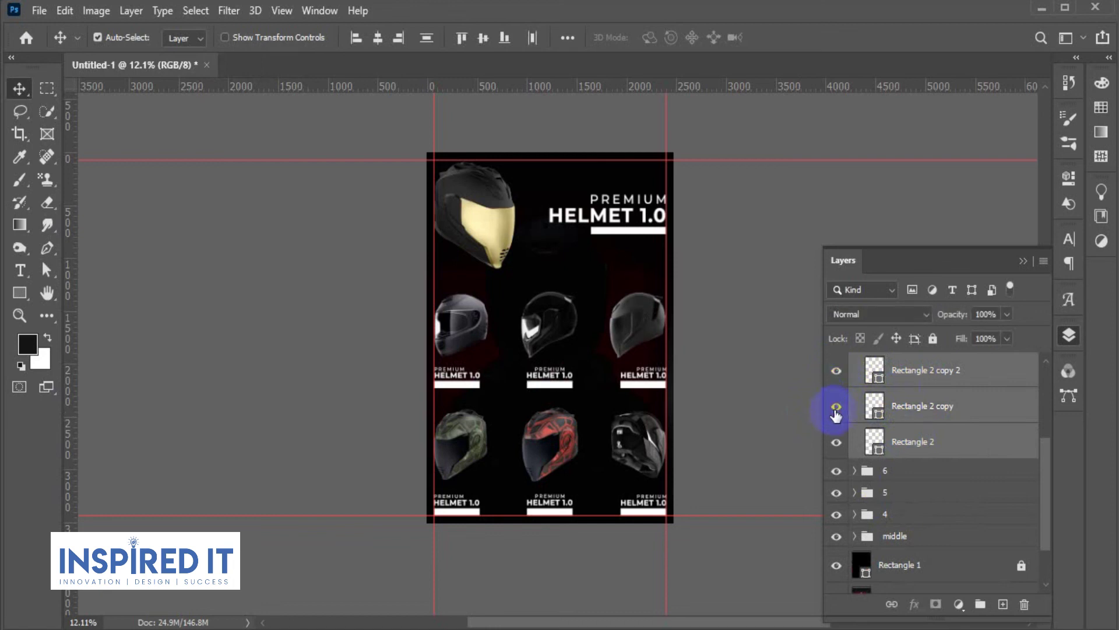
click(836, 442)
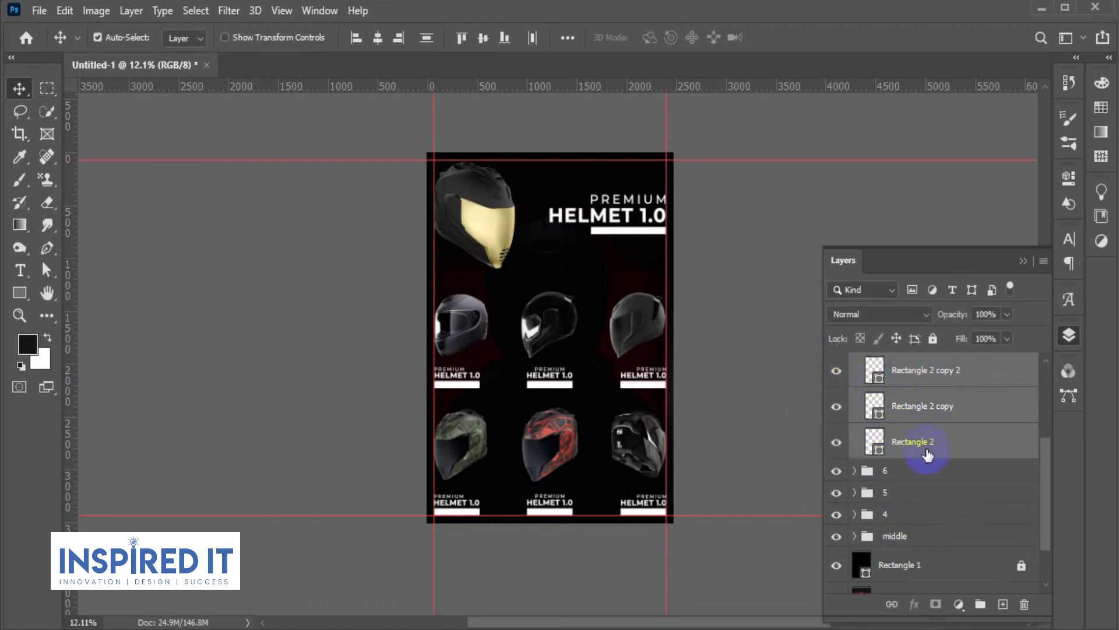
drag(930, 415, 917, 534)
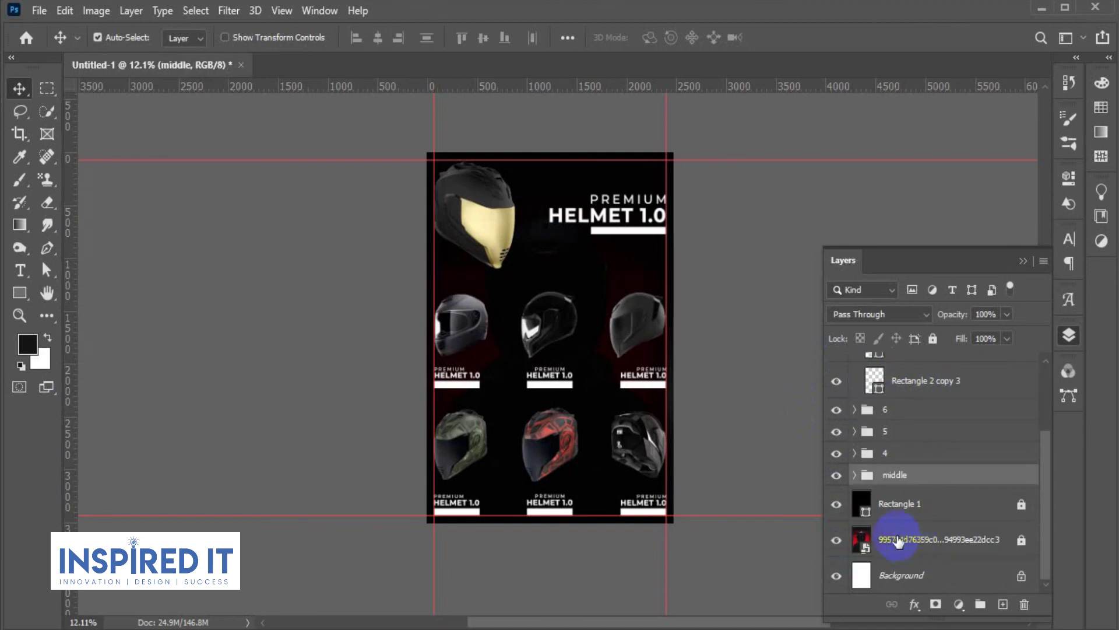
click(794, 455)
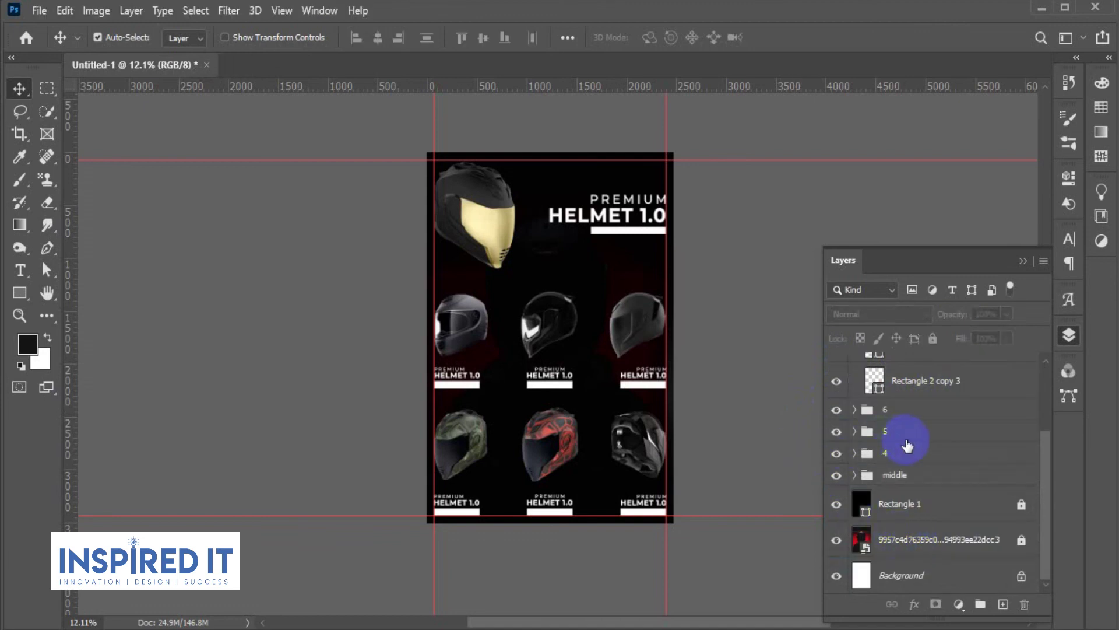
Group helmet folders 6, 5 and 4 into a new group named 'bottom'
scroll(909, 408, up, 2)
drag(884, 475, 885, 513)
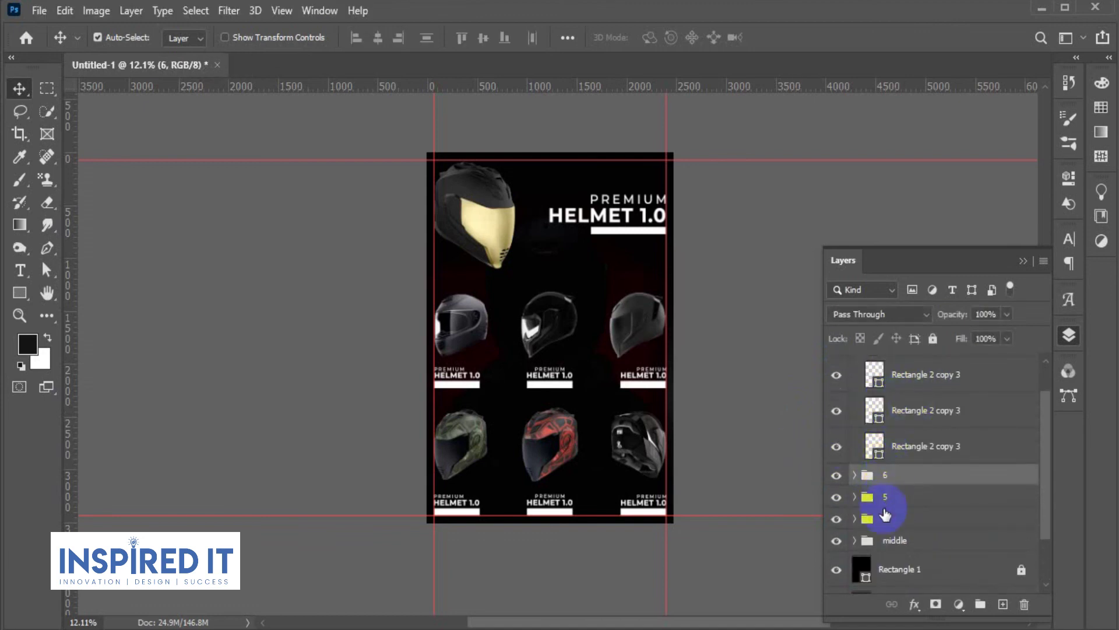
shift+click(886, 518)
key(ctrl+g)
text(bottom)
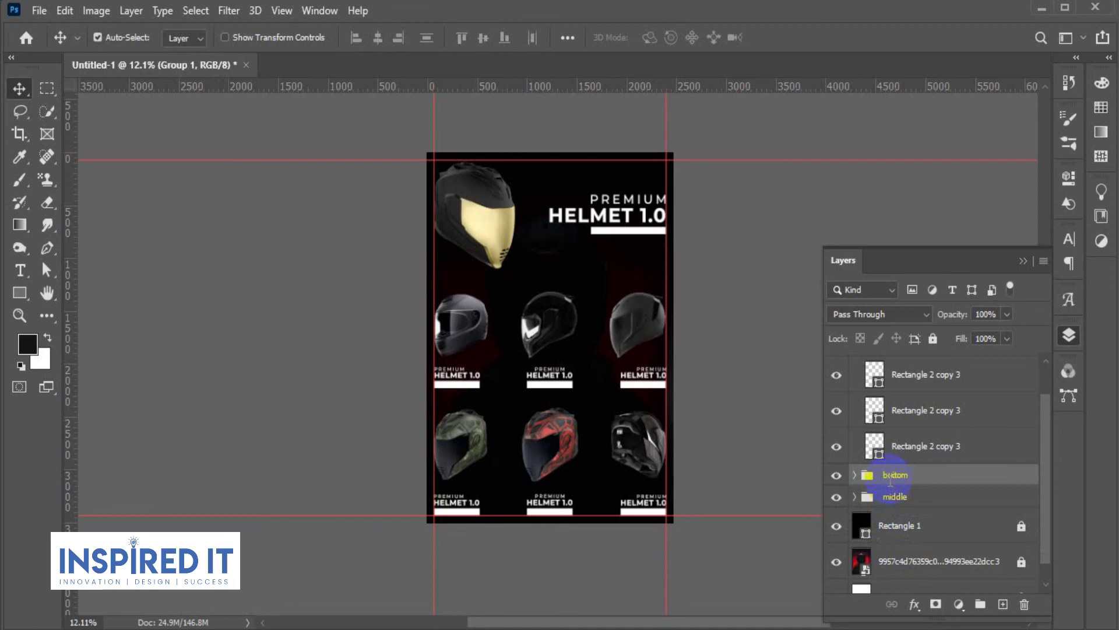
key(Return)
click(763, 377)
Select the three Rectangle 2 copy 3 bar layers
right_click(763, 377)
click(738, 362)
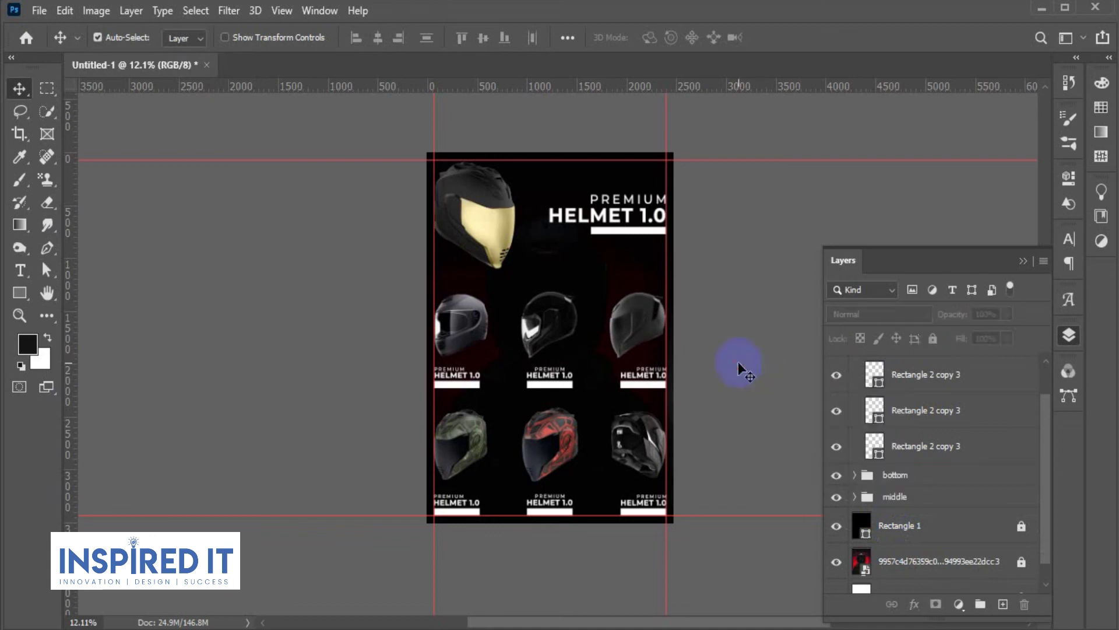
click(954, 375)
shift+click(931, 446)
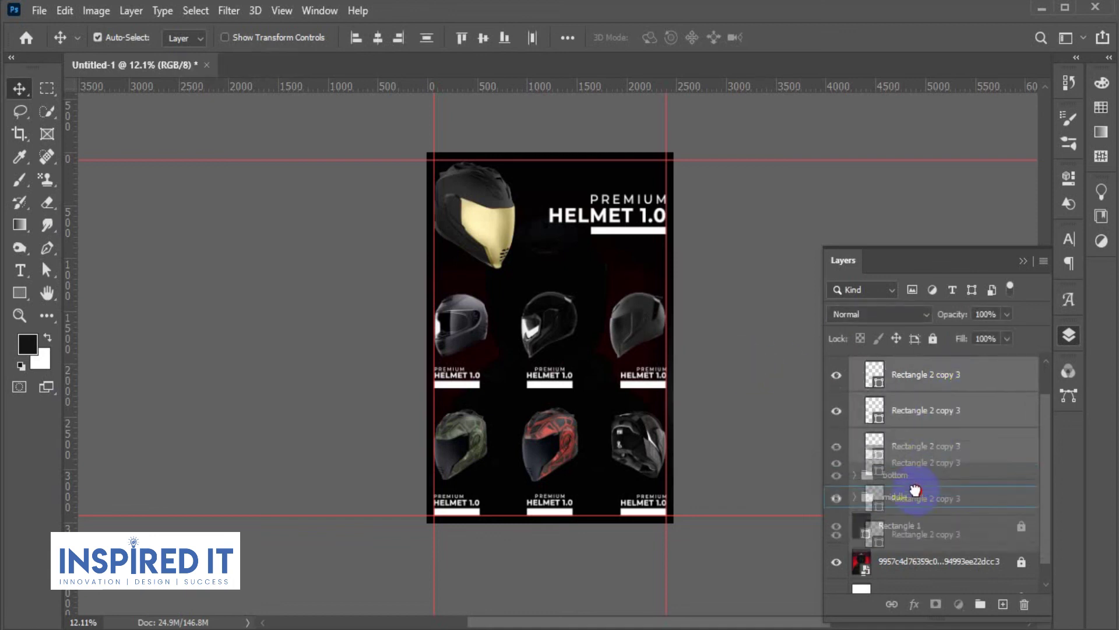
Drop the Rectangle 2 copy 3 bars into bottom and place bottom below middle
click(856, 411)
drag(855, 411, 892, 438)
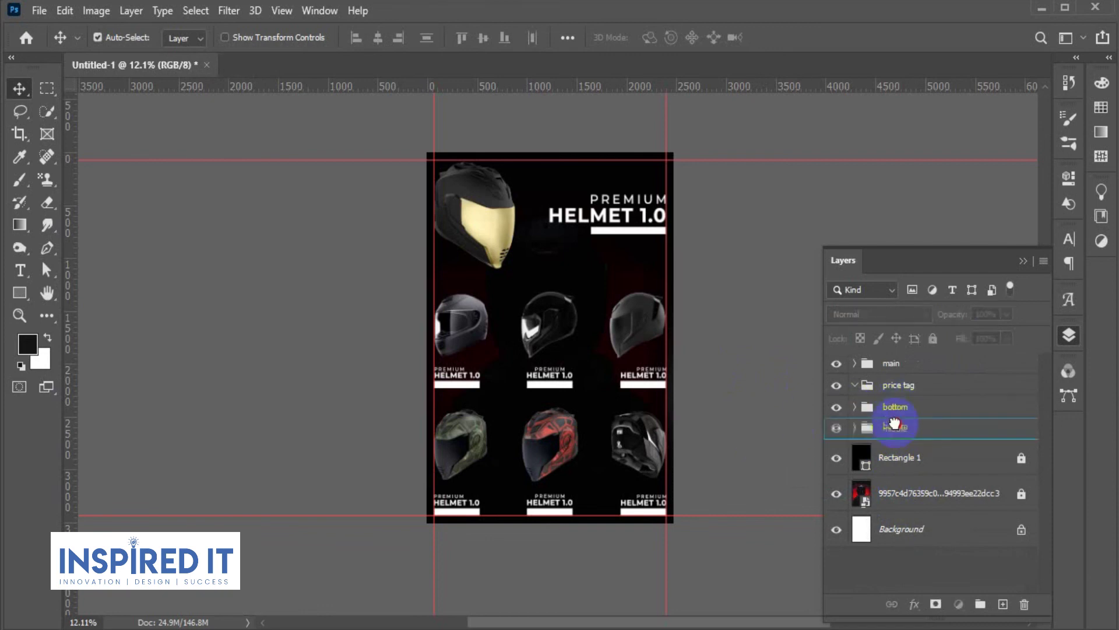
click(836, 429)
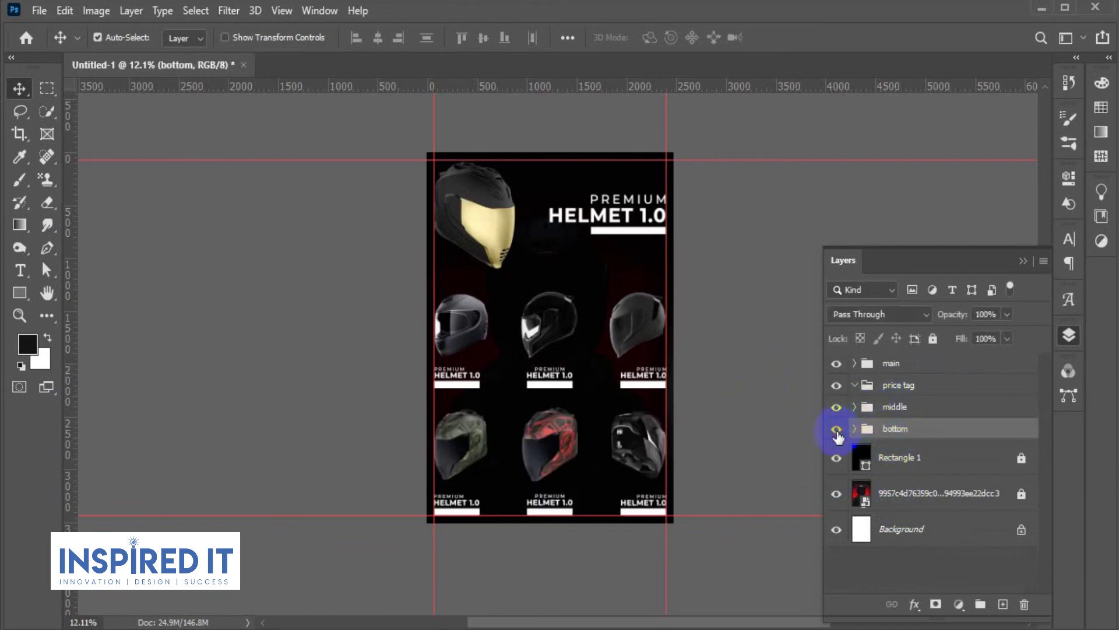
Delete the price tag group and select main, middle and bottom together
click(891, 388)
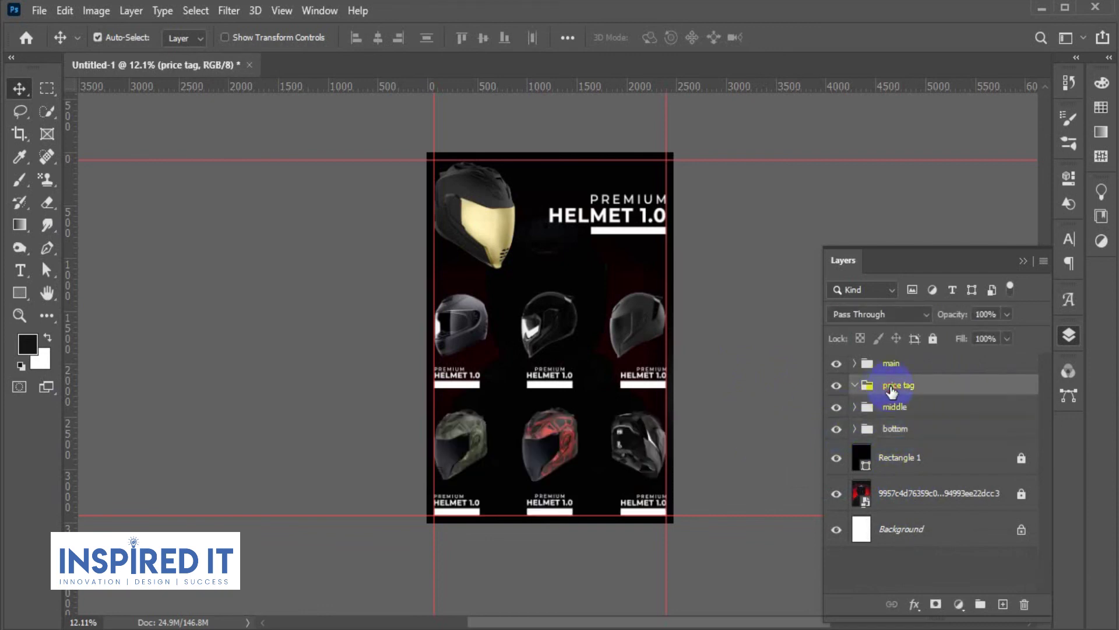
right_click(891, 389)
click(755, 387)
mouse_move(919, 387)
mouse_down()
mouse_move(1010, 534)
mouse_move(1024, 604)
mouse_up()
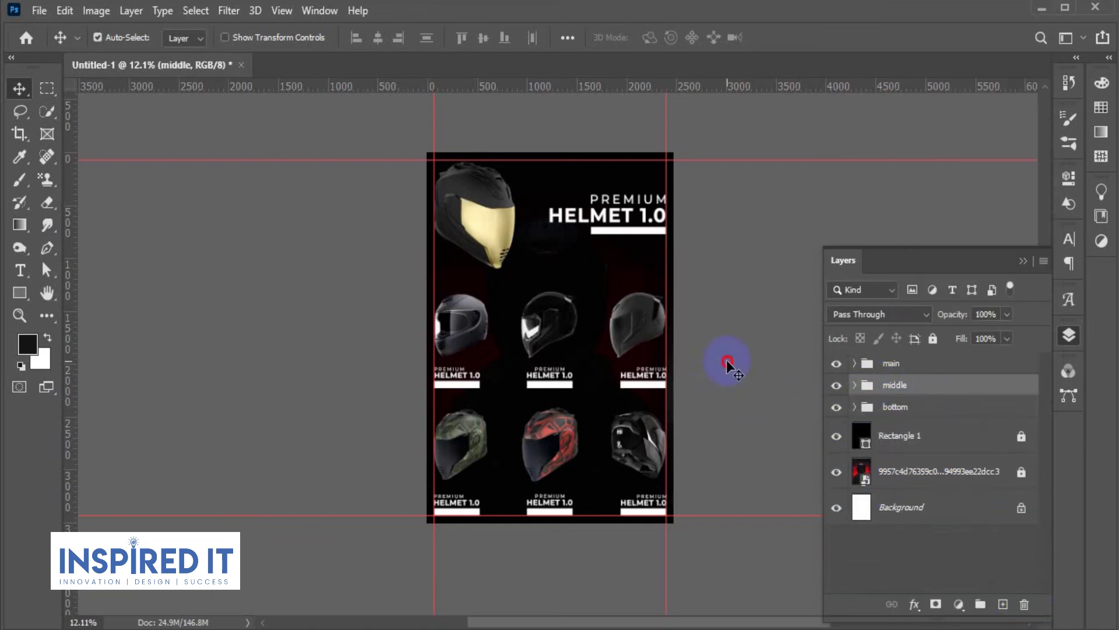
click(901, 363)
shift+click(894, 407)
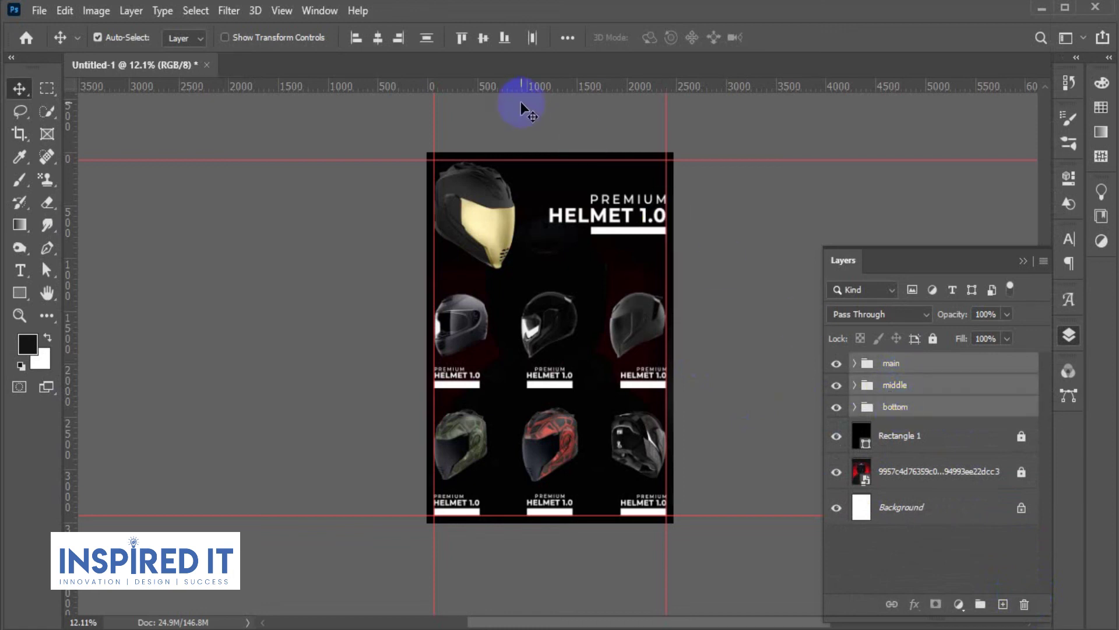
Distribute main, middle and bottom by vertical centres, then collapse the Layers panel
click(566, 40)
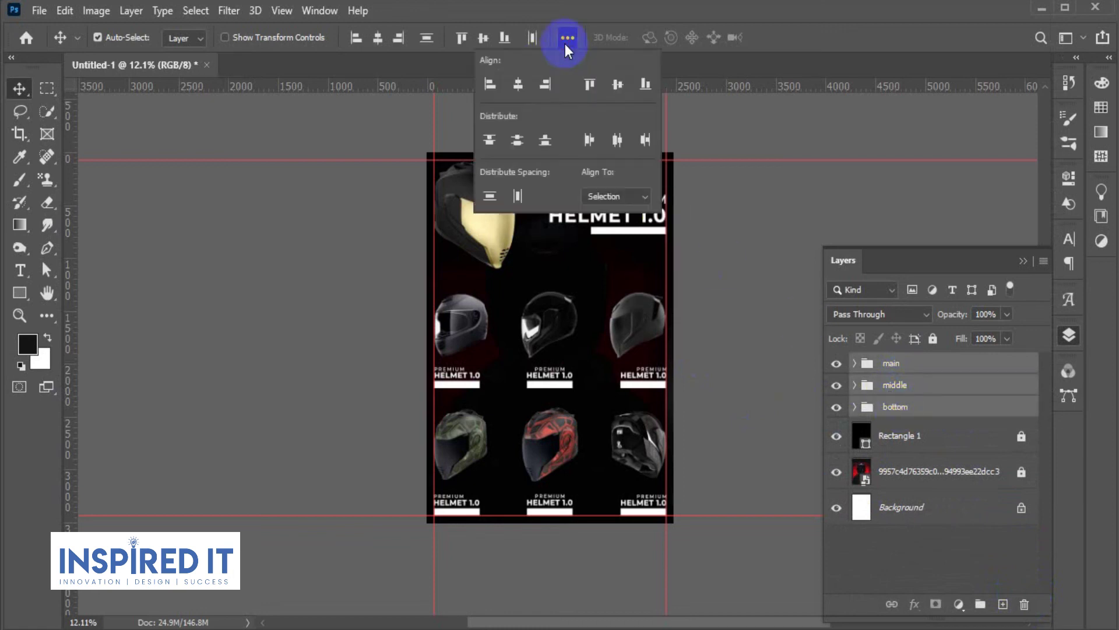
click(516, 141)
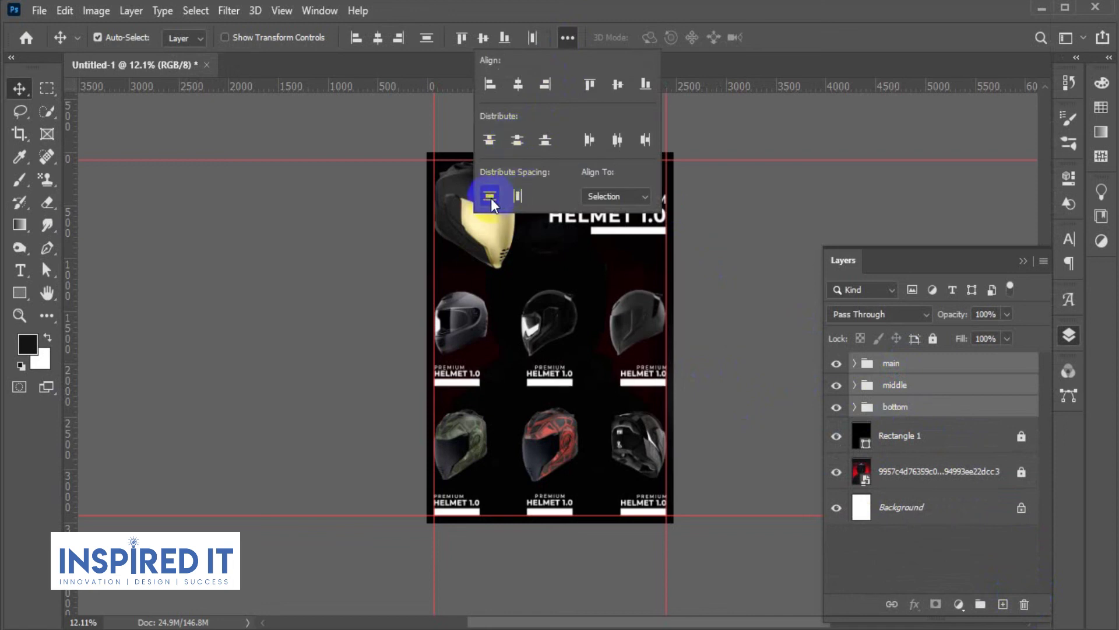
click(764, 245)
click(1073, 334)
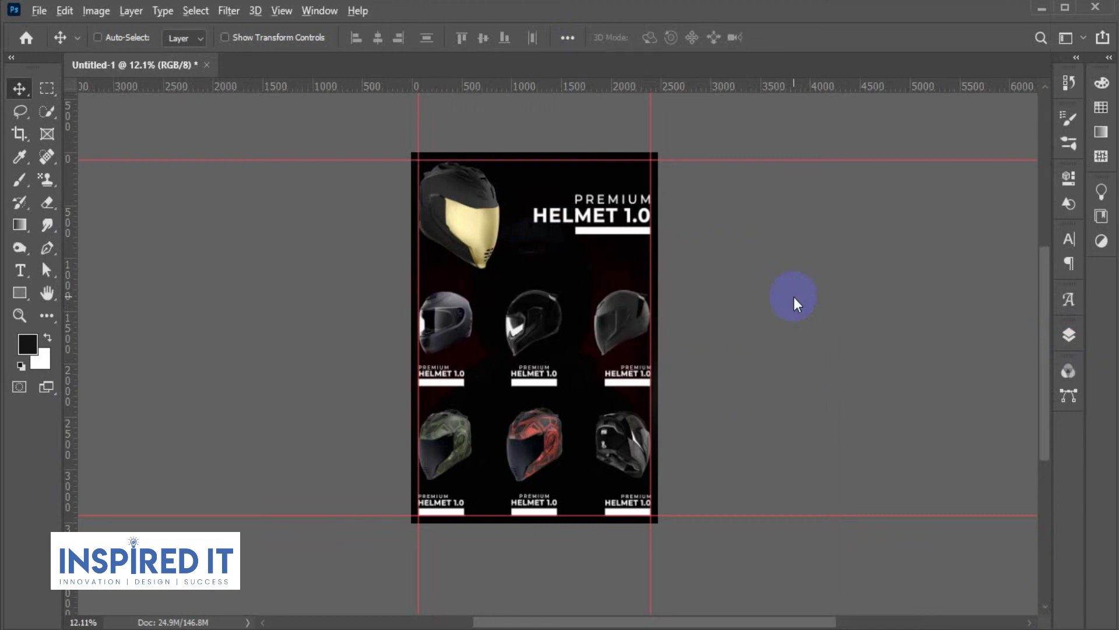
Save a copy as a 'Catalog' PSD on the Desktop with maximum compatibility
key(ctrl+alt+s)
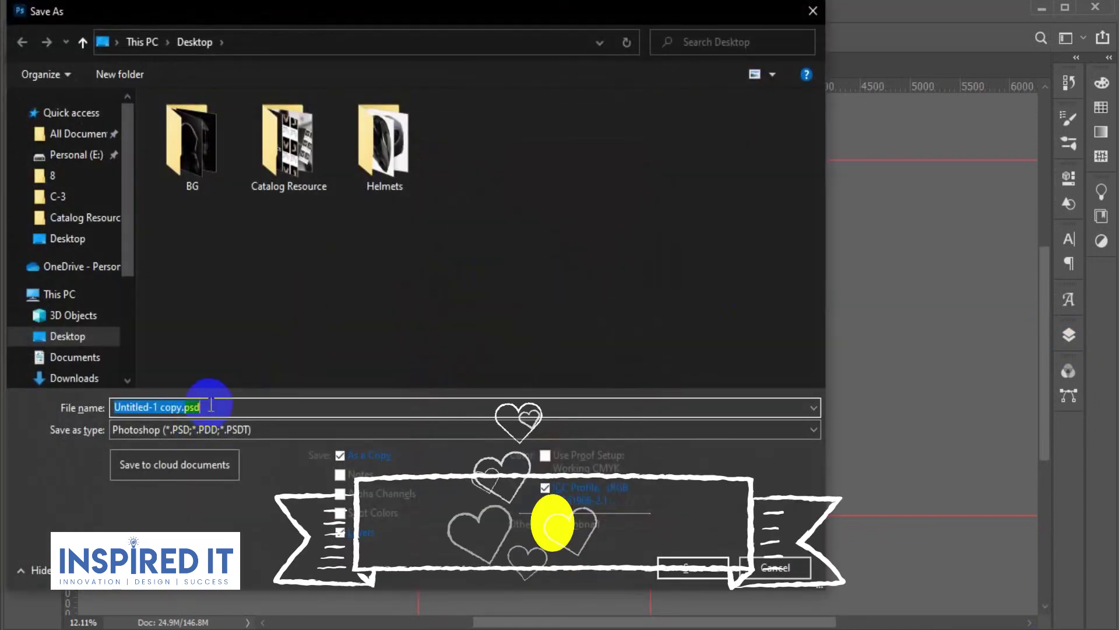
text(C)
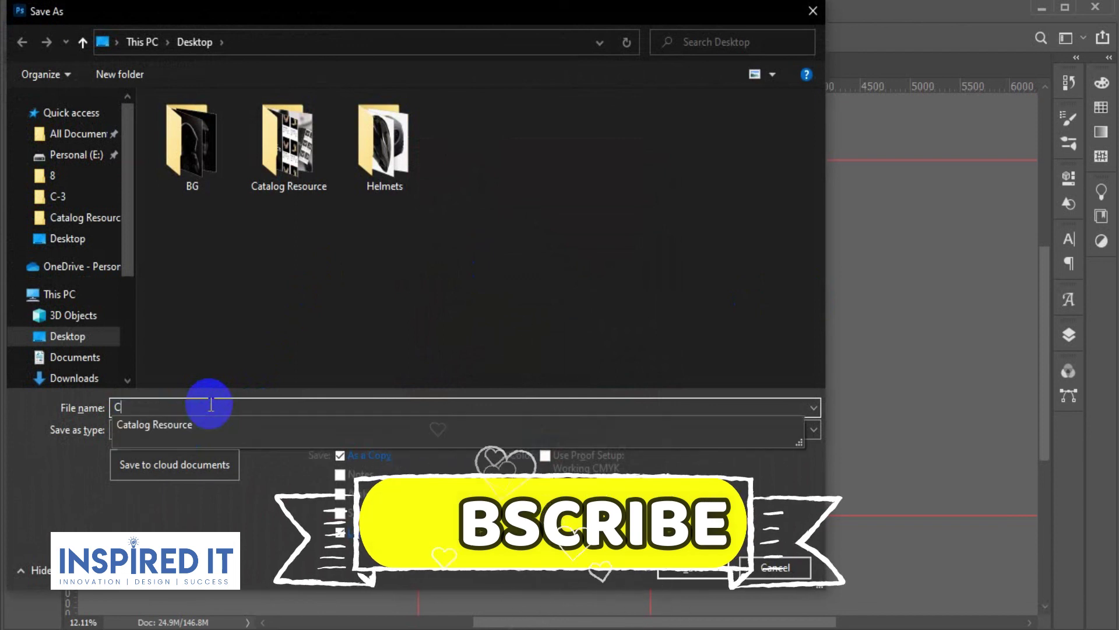
text(atalog-)
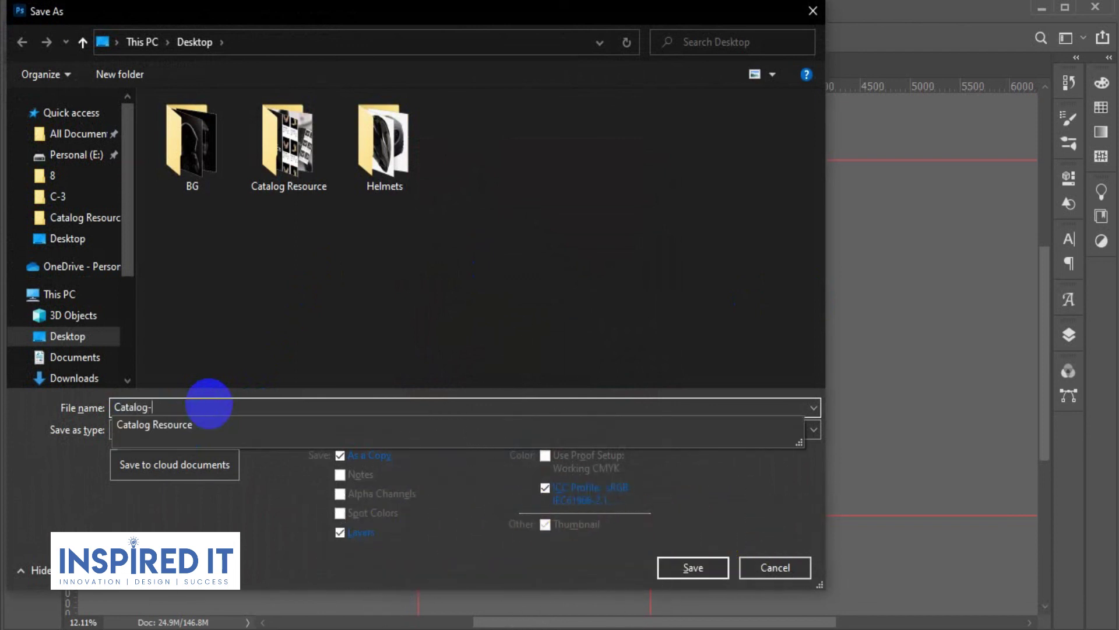
click(210, 404)
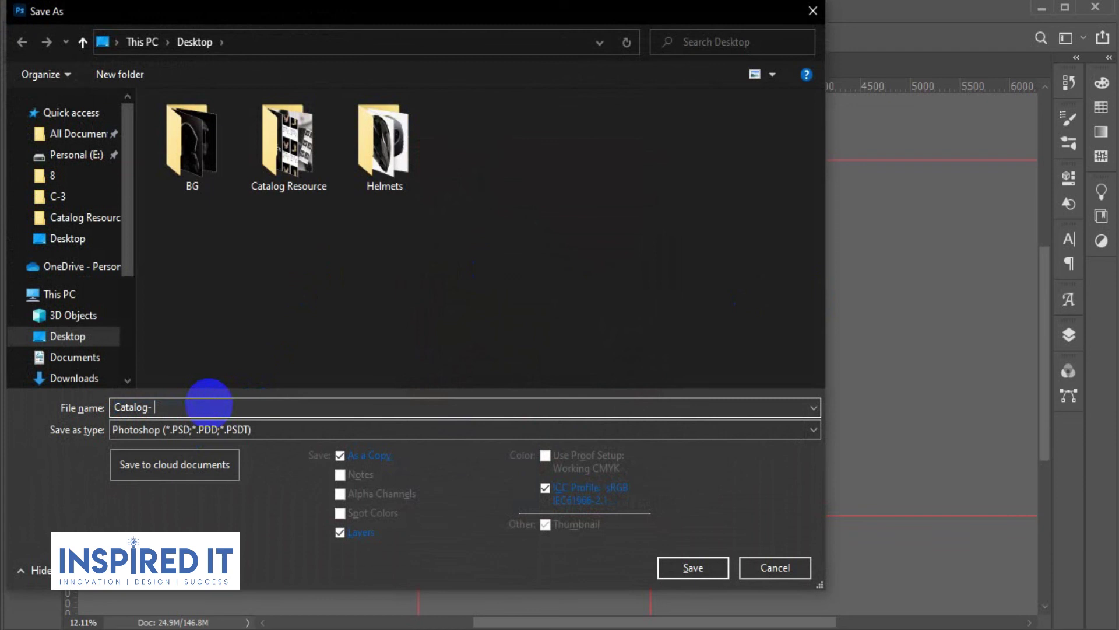
key(Return)
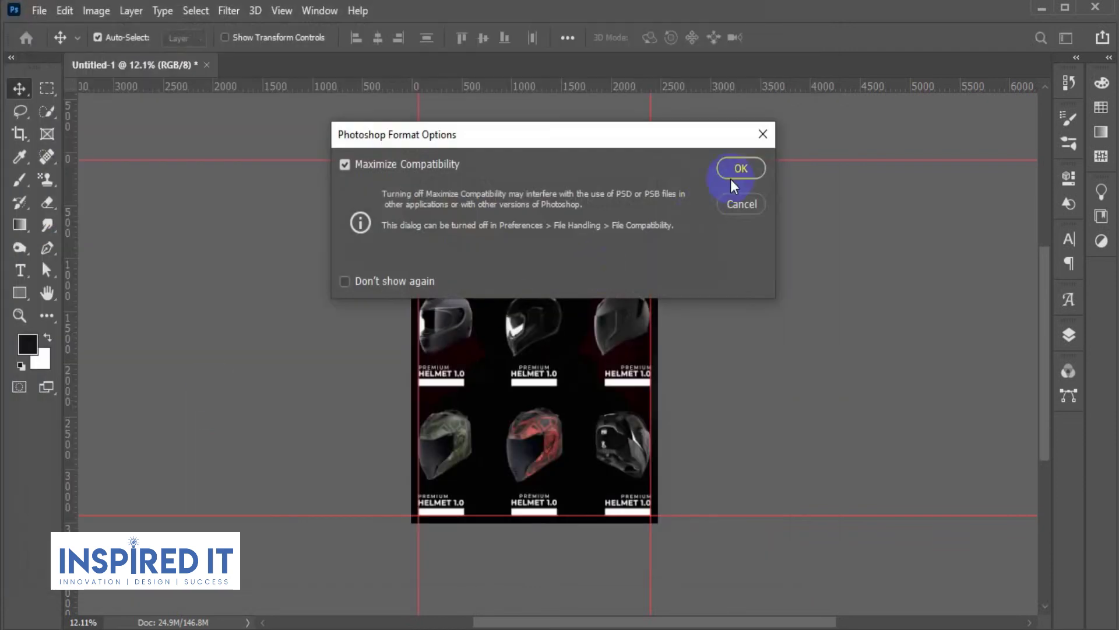
click(751, 164)
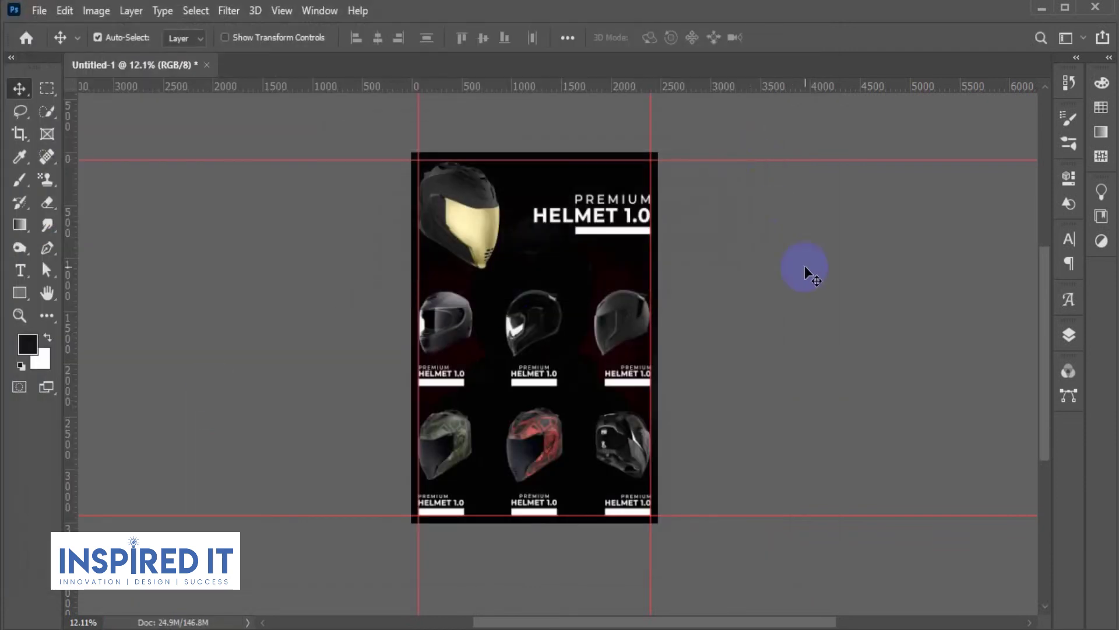